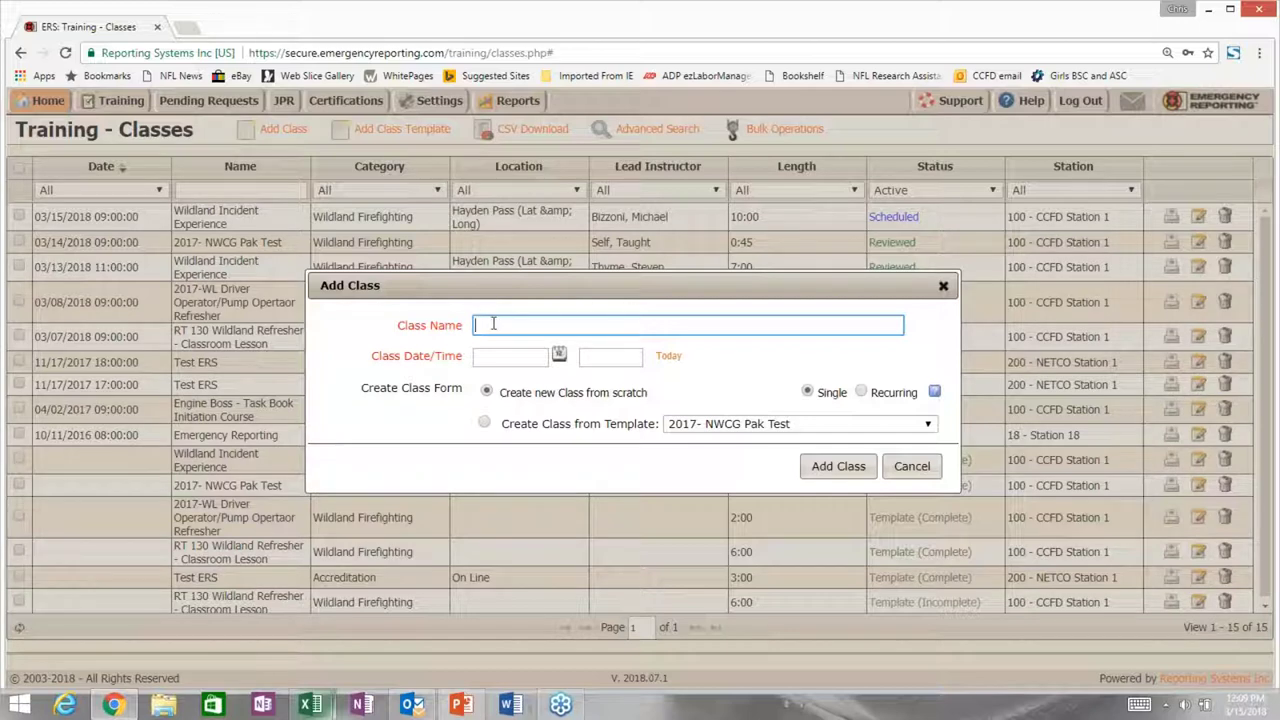
Create the RT 130 Wildland Refresher - Classroom Lesson class from its template, dated today, 03/15/2018 08:00
{"action": "left_click", "coordinate": [866, 428]}
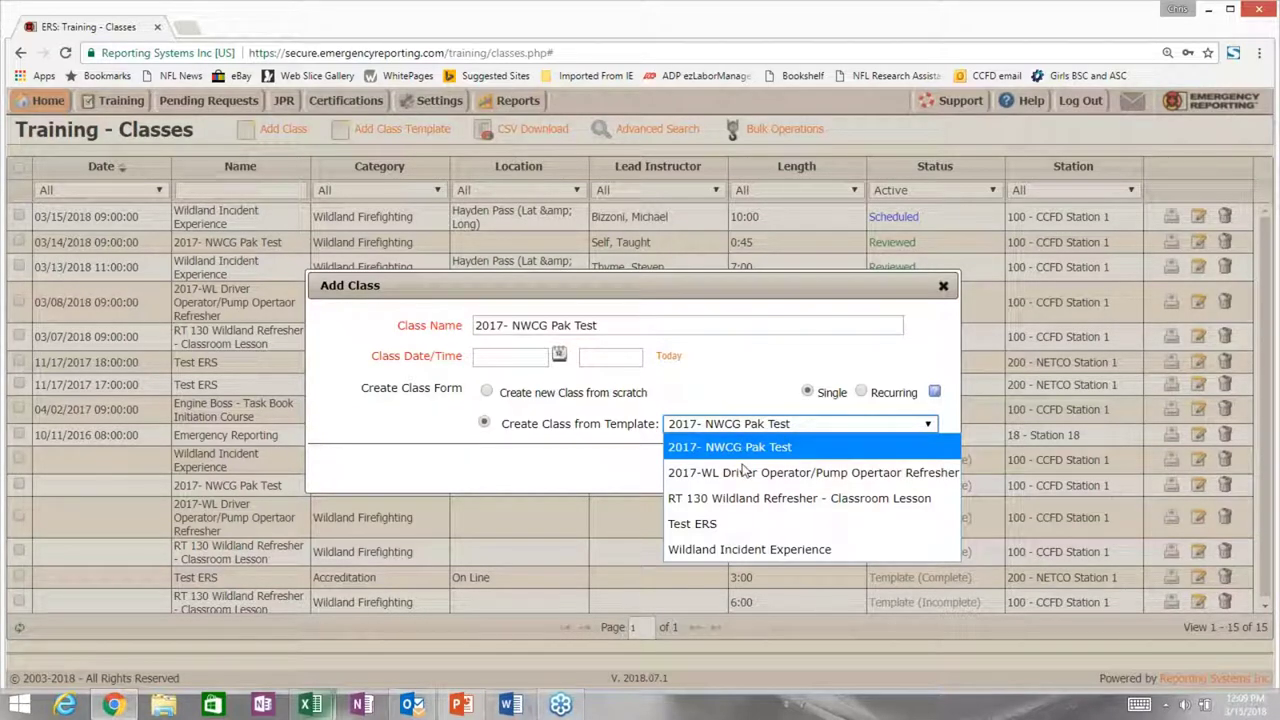
{"action": "left_click", "coordinate": [742, 500]}
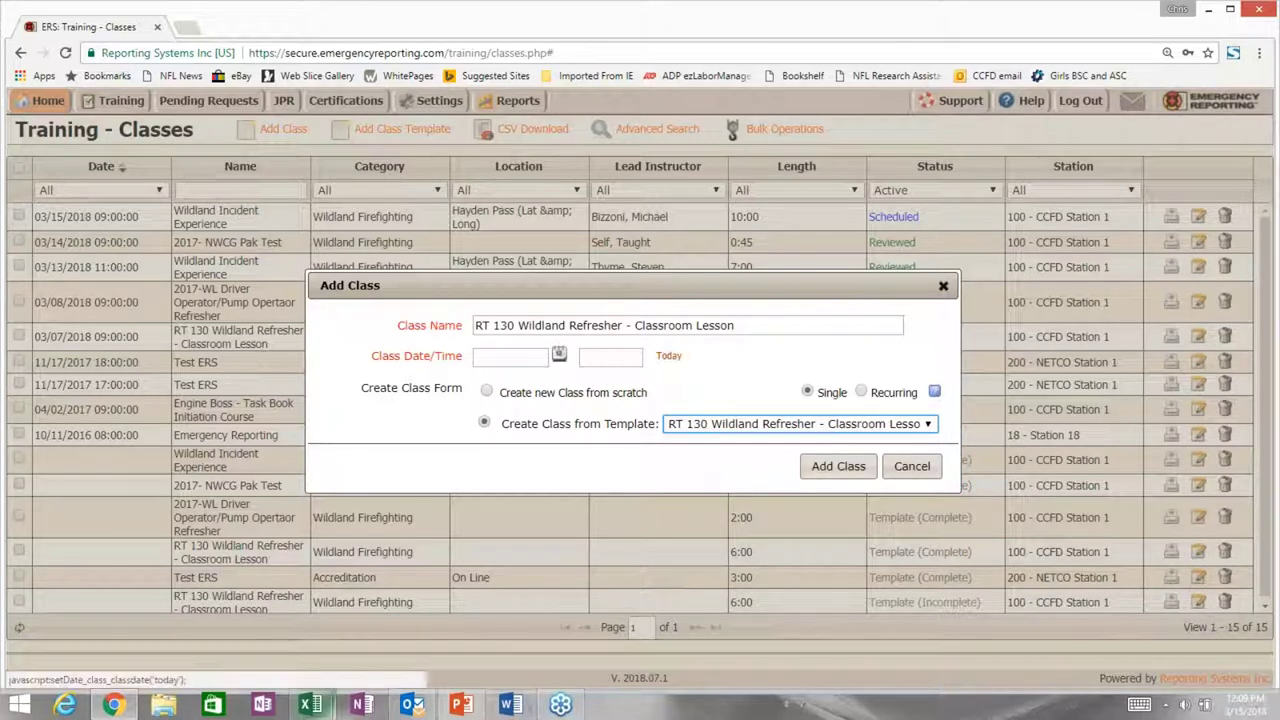
{"action": "left_click", "coordinate": [668, 356]}
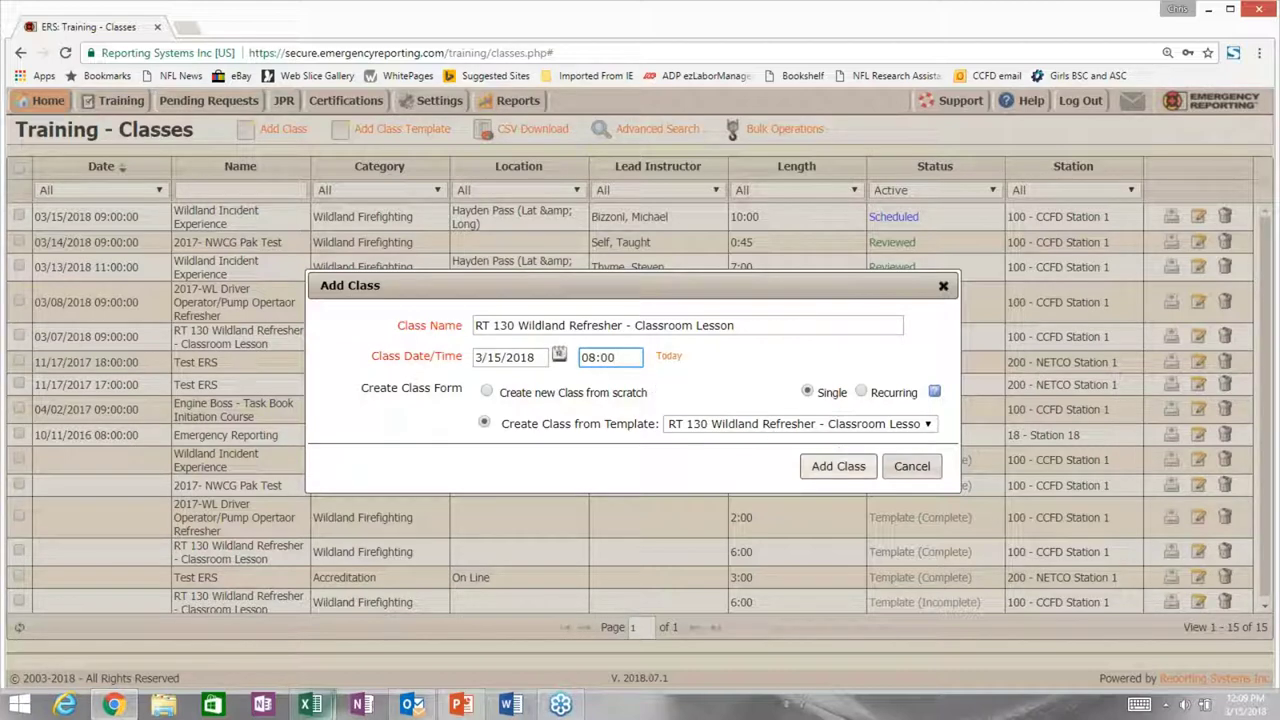
{"action": "left_click", "coordinate": [839, 466]}
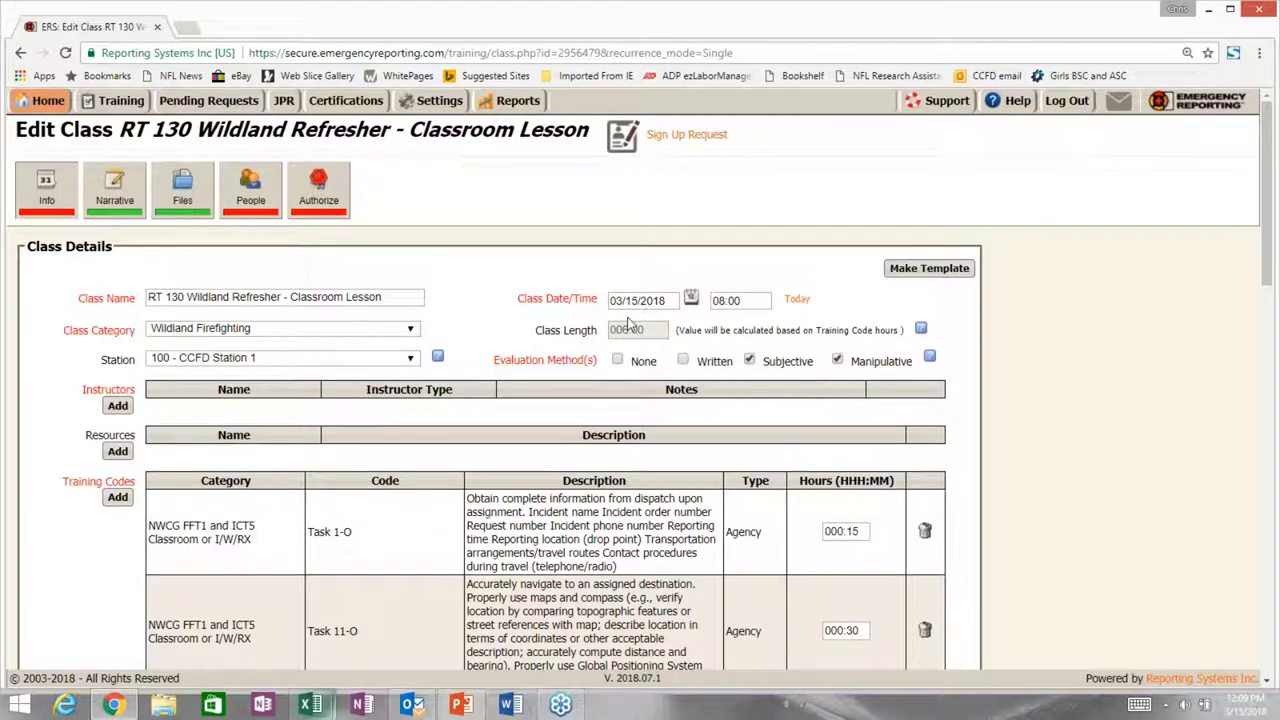
{"action": "scroll", "coordinate": [675, 558], "scroll_direction": "down", "scroll_amount": 4}
{"action": "scroll", "coordinate": [675, 558], "scroll_direction": "down", "scroll_amount": 2}
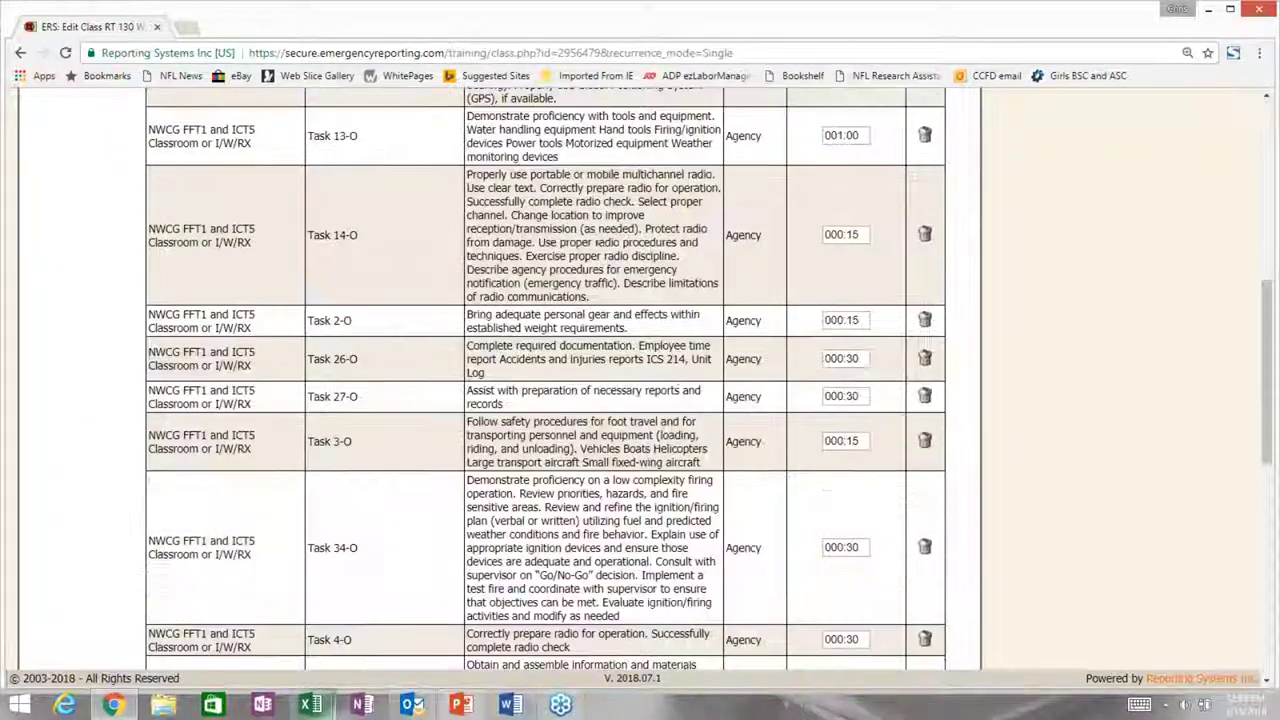
{"action": "scroll", "coordinate": [675, 558], "scroll_direction": "up", "scroll_amount": 2}
{"action": "scroll", "coordinate": [675, 558], "scroll_direction": "down", "scroll_amount": 8}
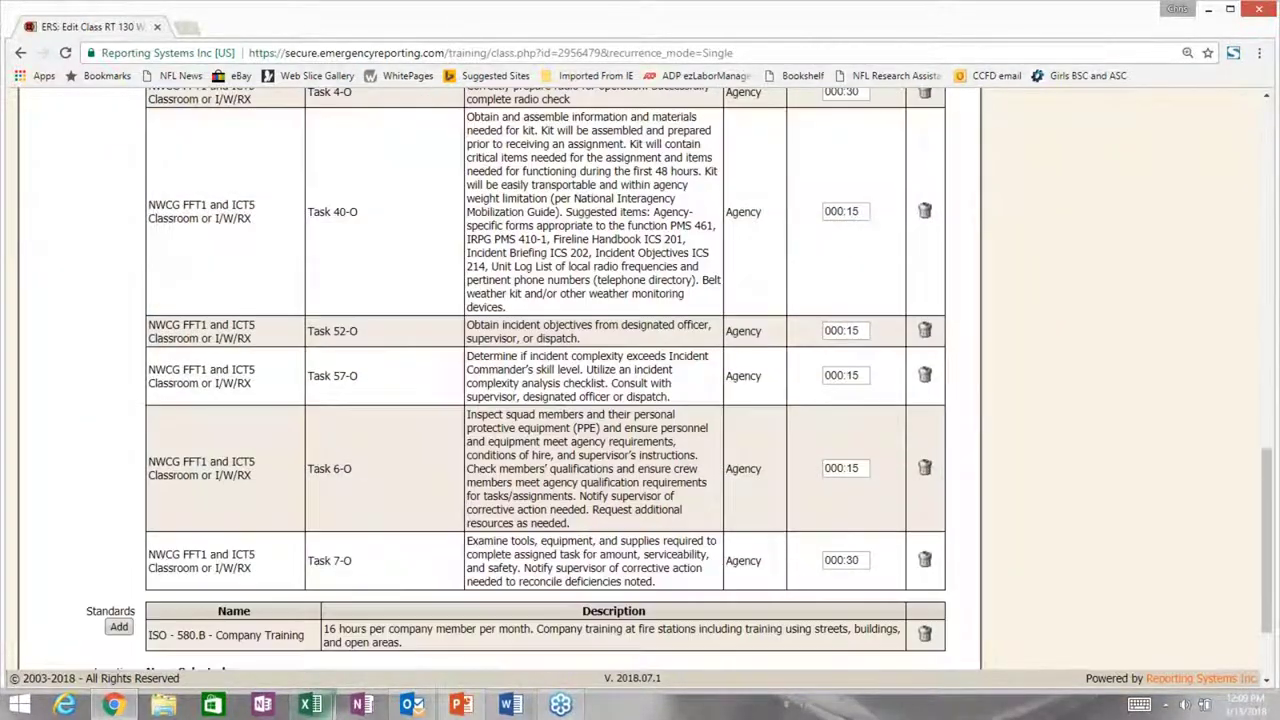
{"action": "scroll", "coordinate": [675, 558], "scroll_direction": "up", "scroll_amount": 3}
{"action": "scroll", "coordinate": [455, 298], "scroll_direction": "up", "scroll_amount": 9}
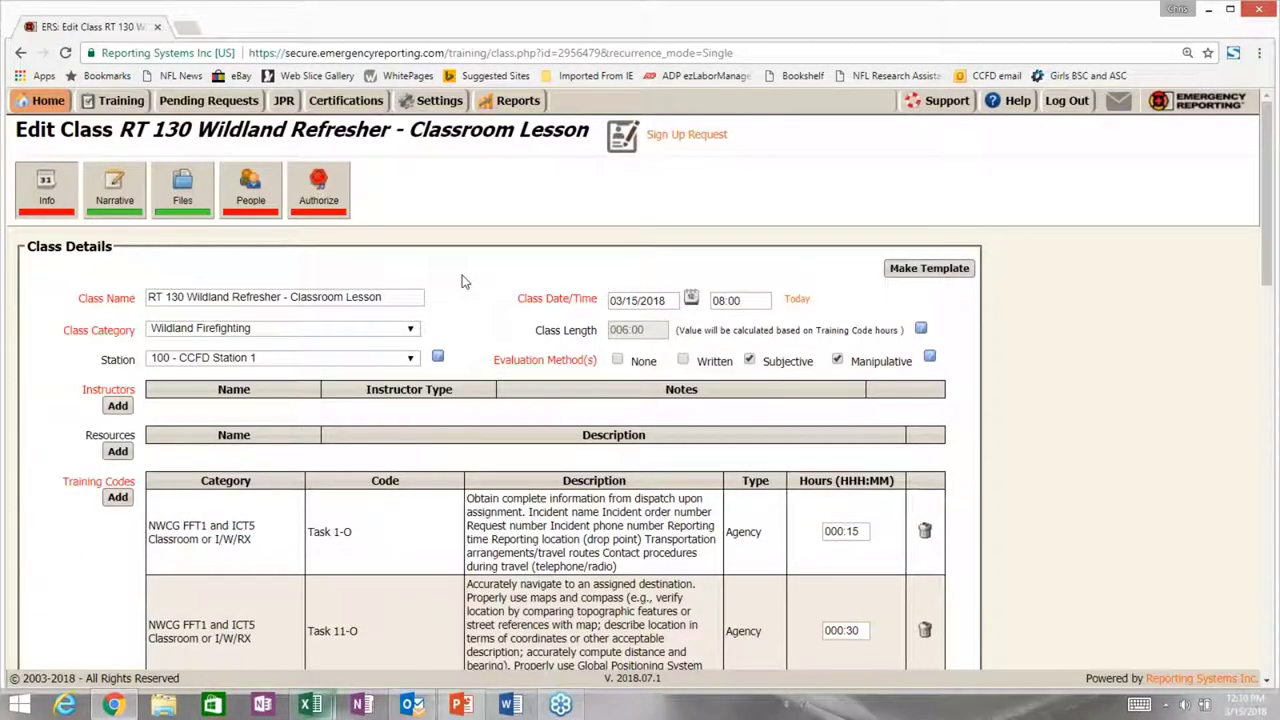
Add the agency's Fire Chief from Agency Personnel as the class's Lead Instructor
{"action": "left_click", "coordinate": [117, 406]}
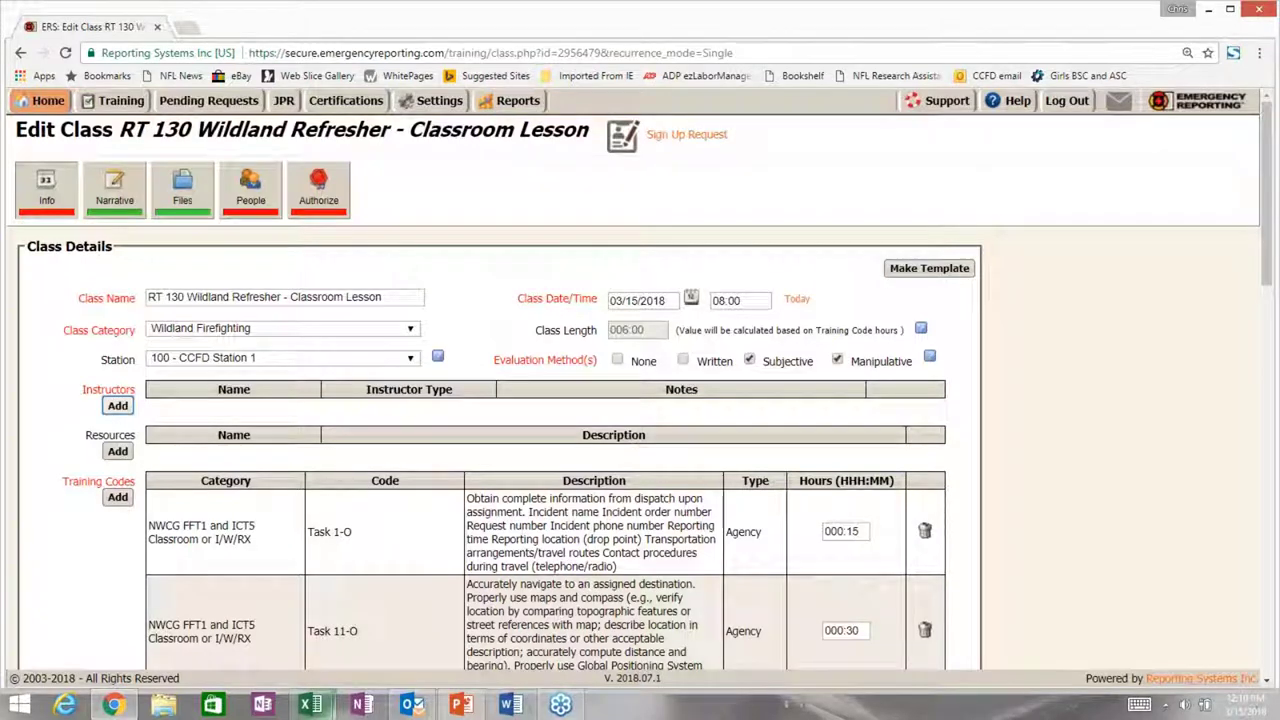
{"action": "left_click", "coordinate": [648, 298]}
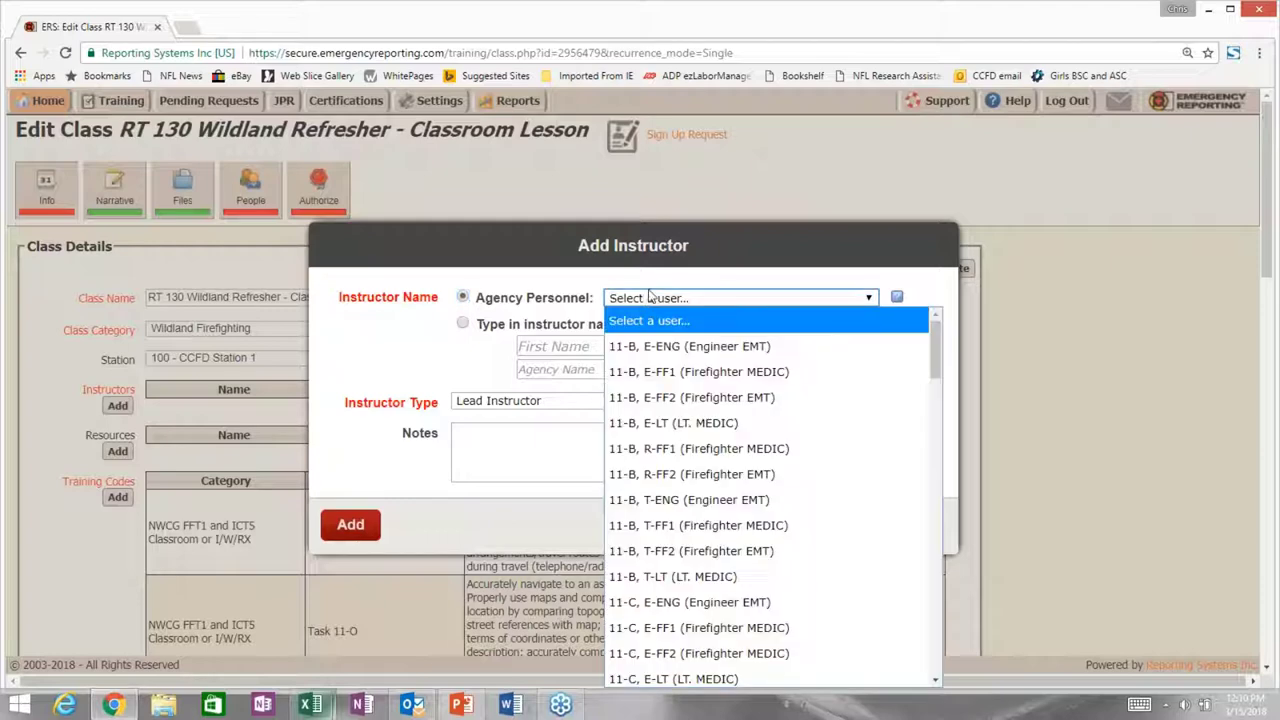
{"action": "left_click_drag", "start_coordinate": [937, 345], "coordinate": [936, 652]}
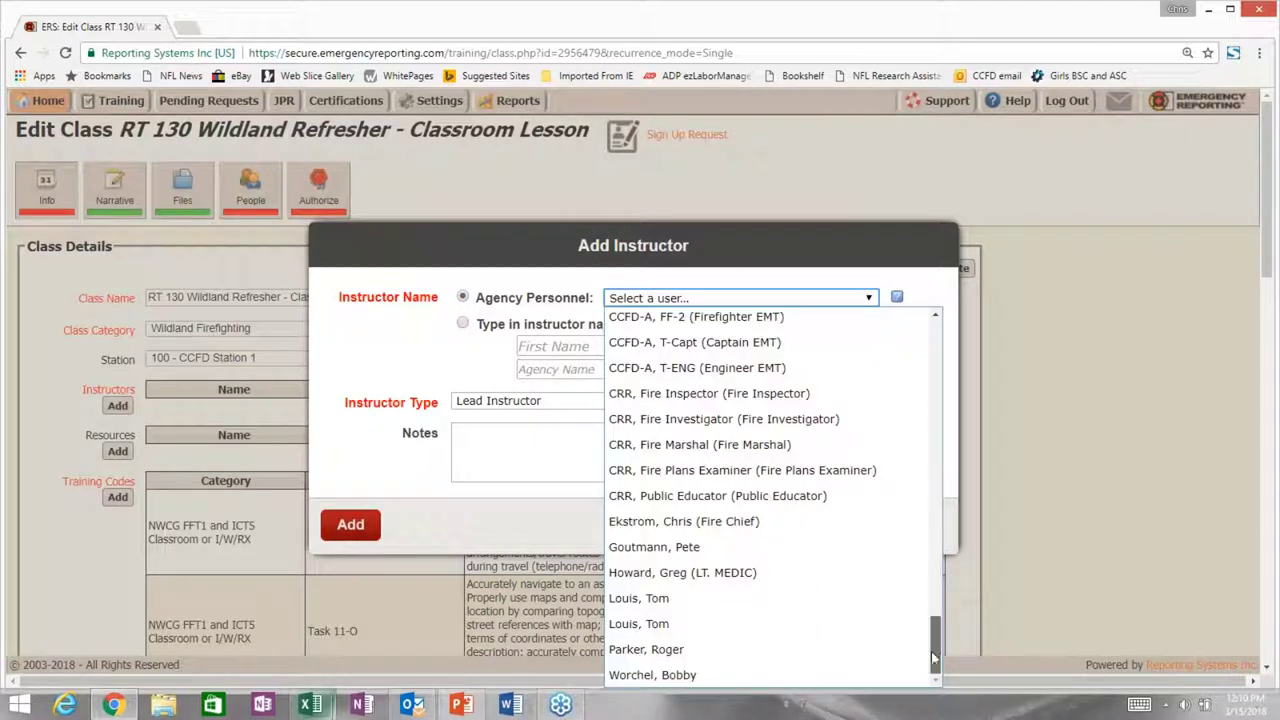
{"action": "left_click", "coordinate": [694, 522]}
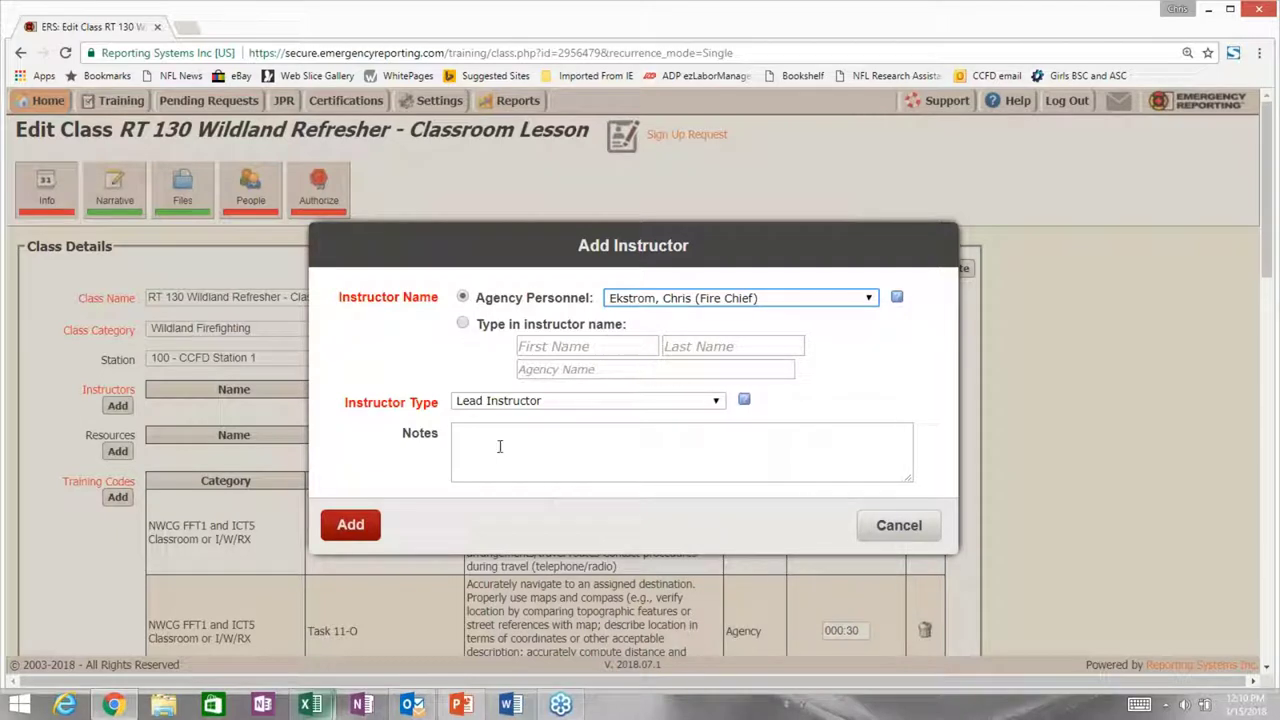
{"action": "left_click", "coordinate": [368, 527]}
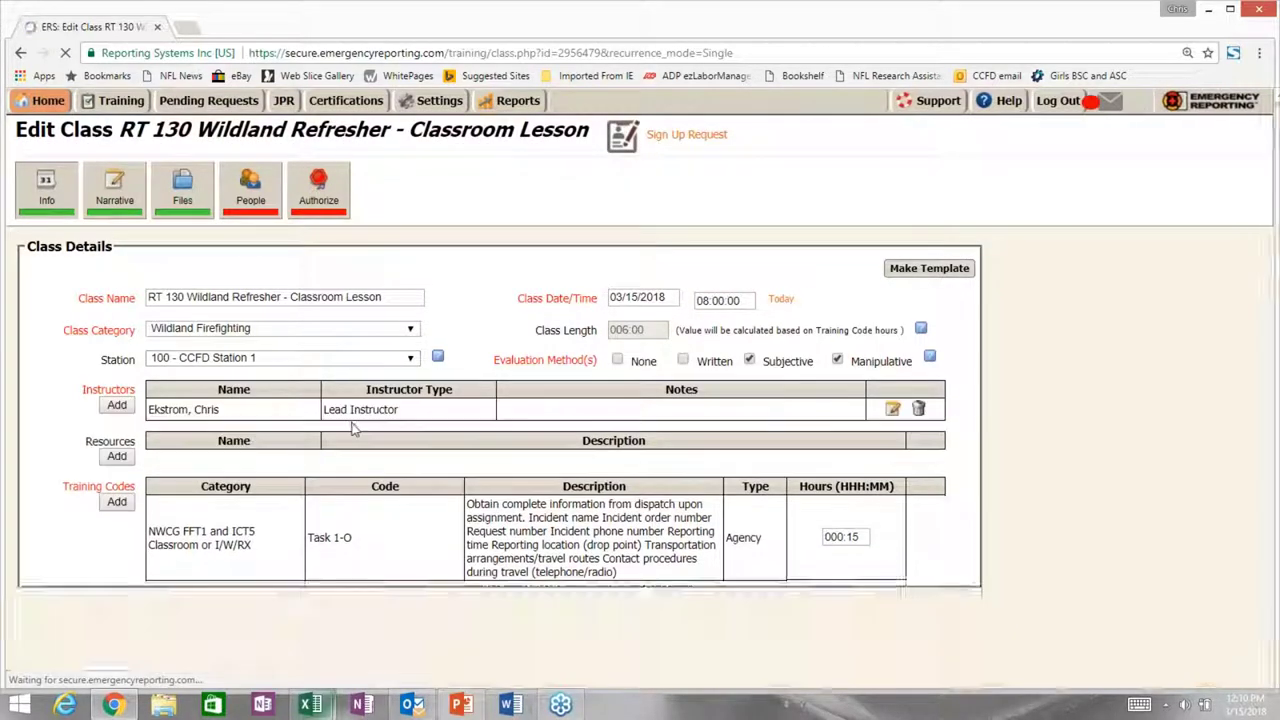
{"action": "scroll", "coordinate": [360, 440], "scroll_direction": "down", "scroll_amount": 15}
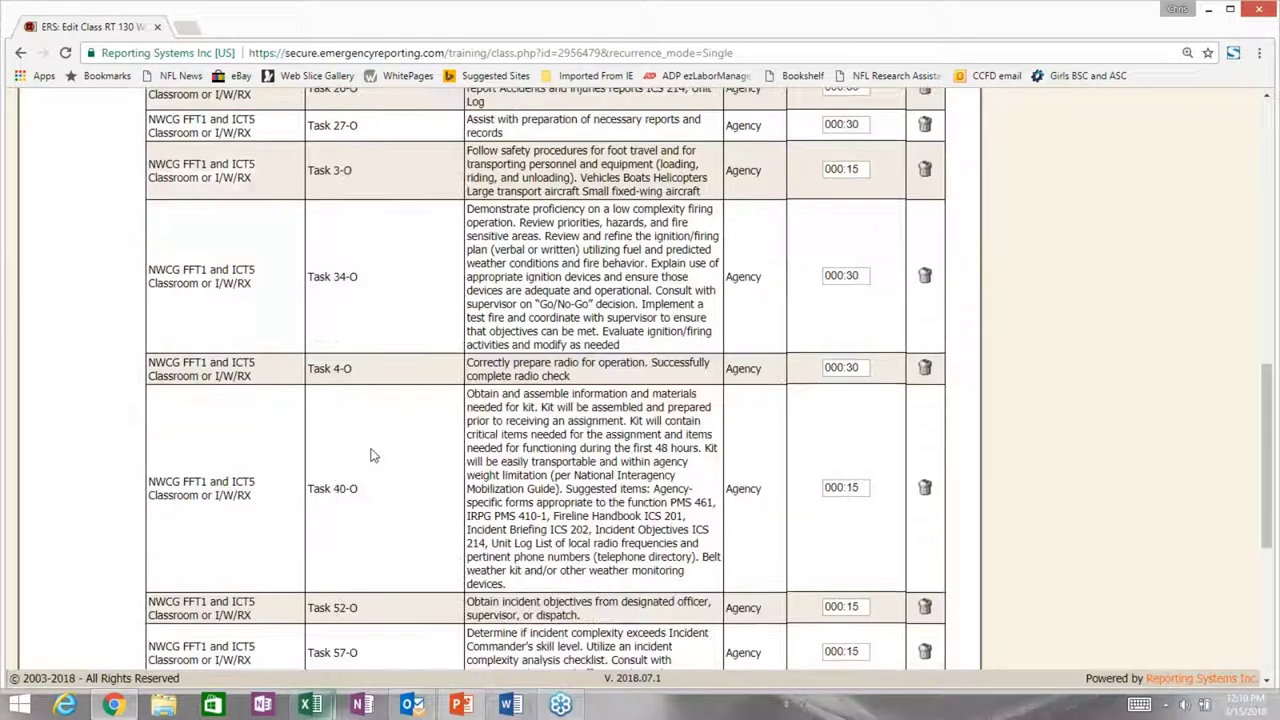
{"action": "scroll", "coordinate": [371, 455], "scroll_direction": "down", "scroll_amount": 5}
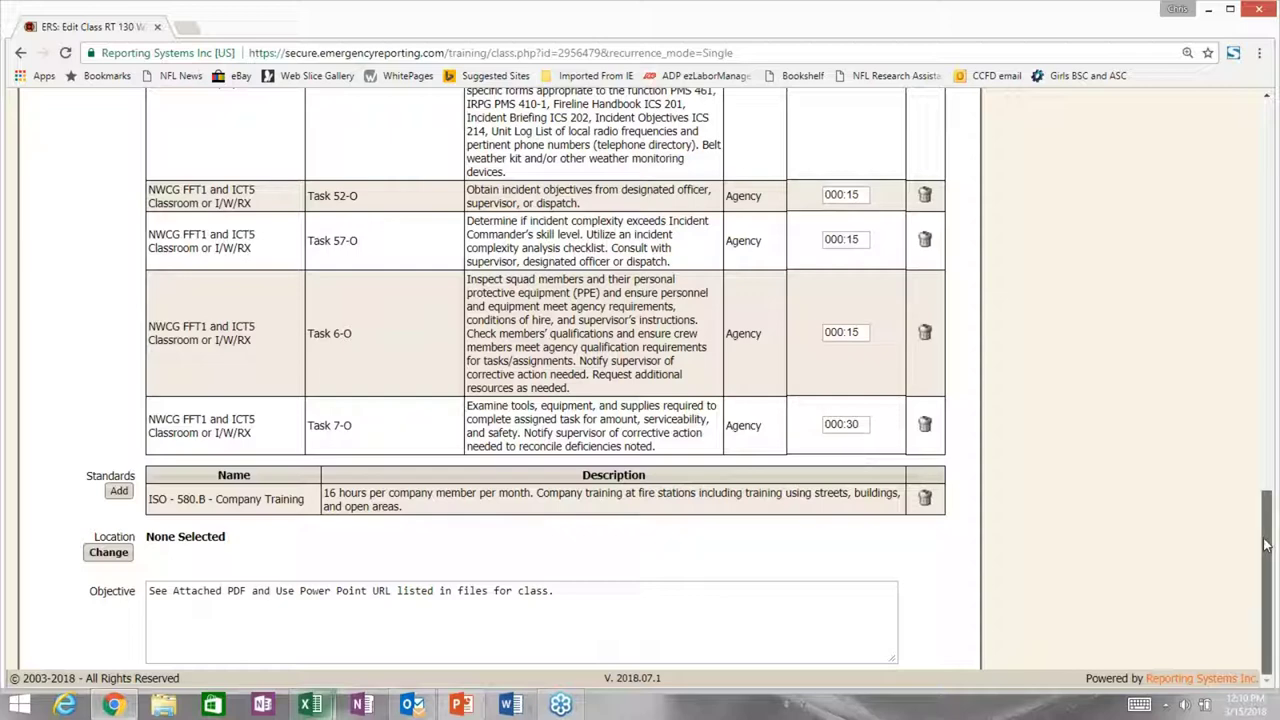
{"action": "left_click_drag", "start_coordinate": [1265, 545], "coordinate": [1265, 150]}
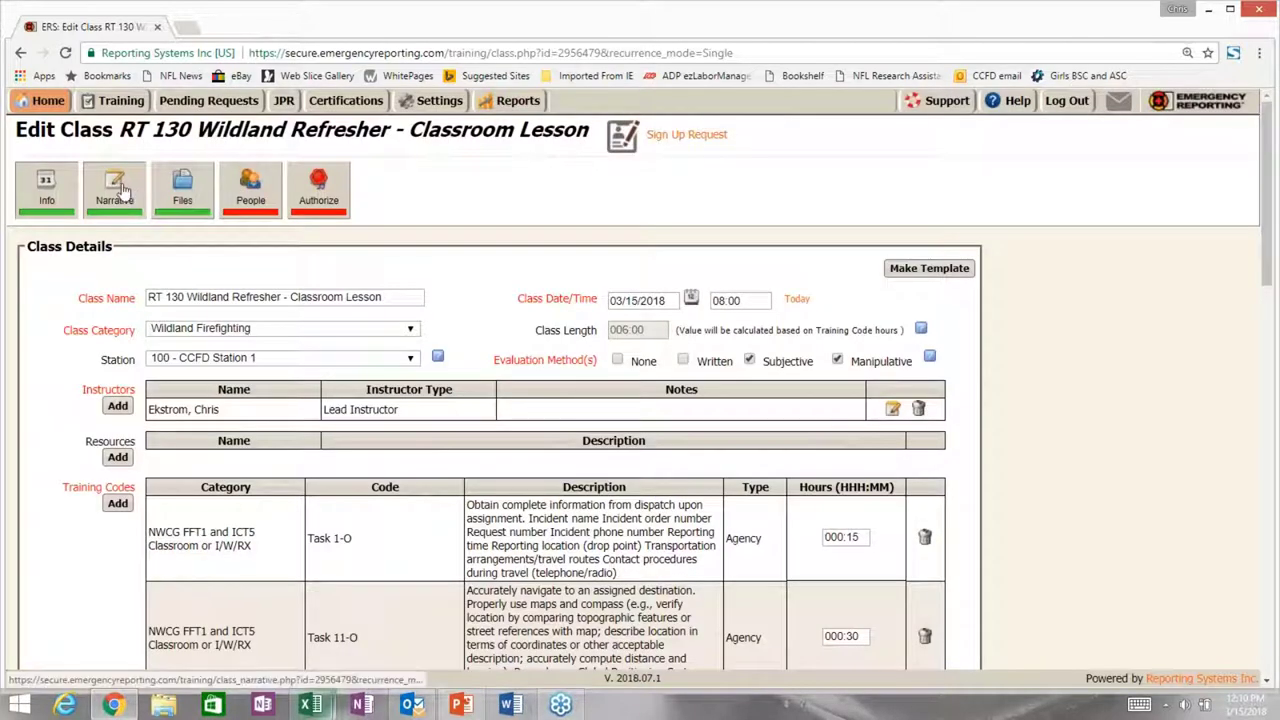
Show the class's attached files, listing the RT-130 - 2017.pptx presentation
{"action": "left_click", "coordinate": [182, 190]}
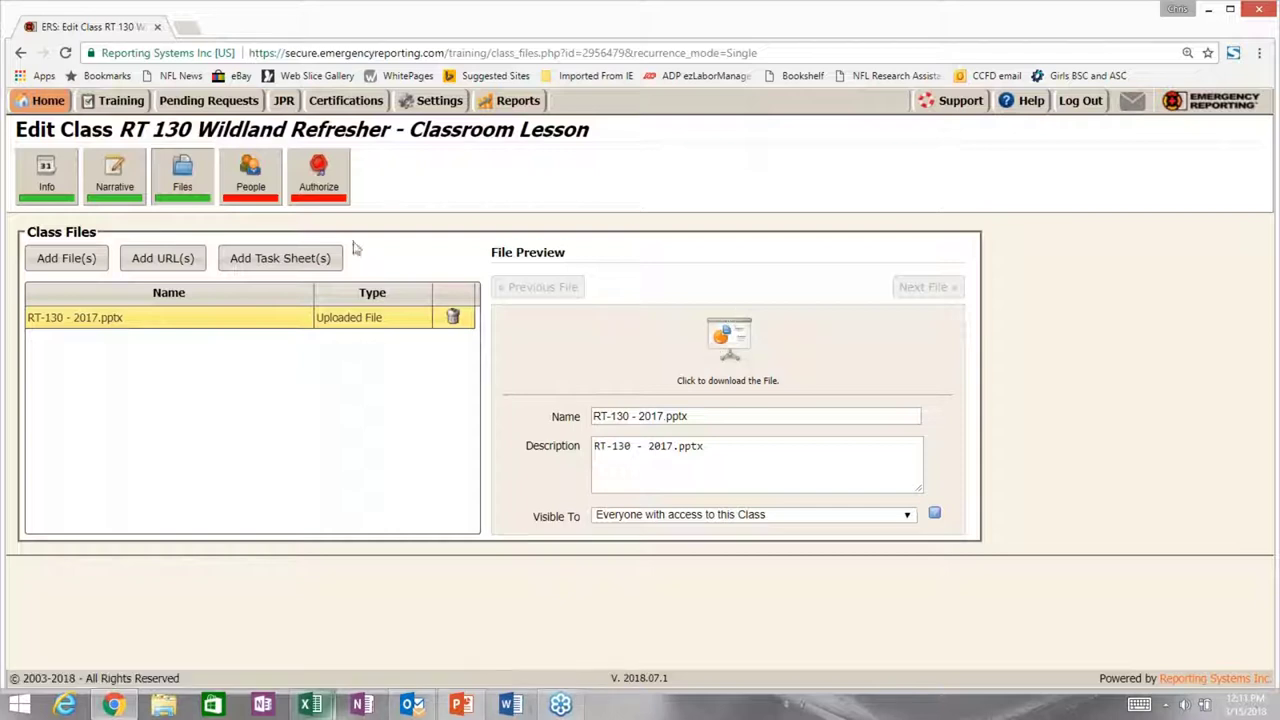
Open the Add Agency Personnel picker for the class roster, filtered to shift A
{"action": "left_click", "coordinate": [250, 190]}
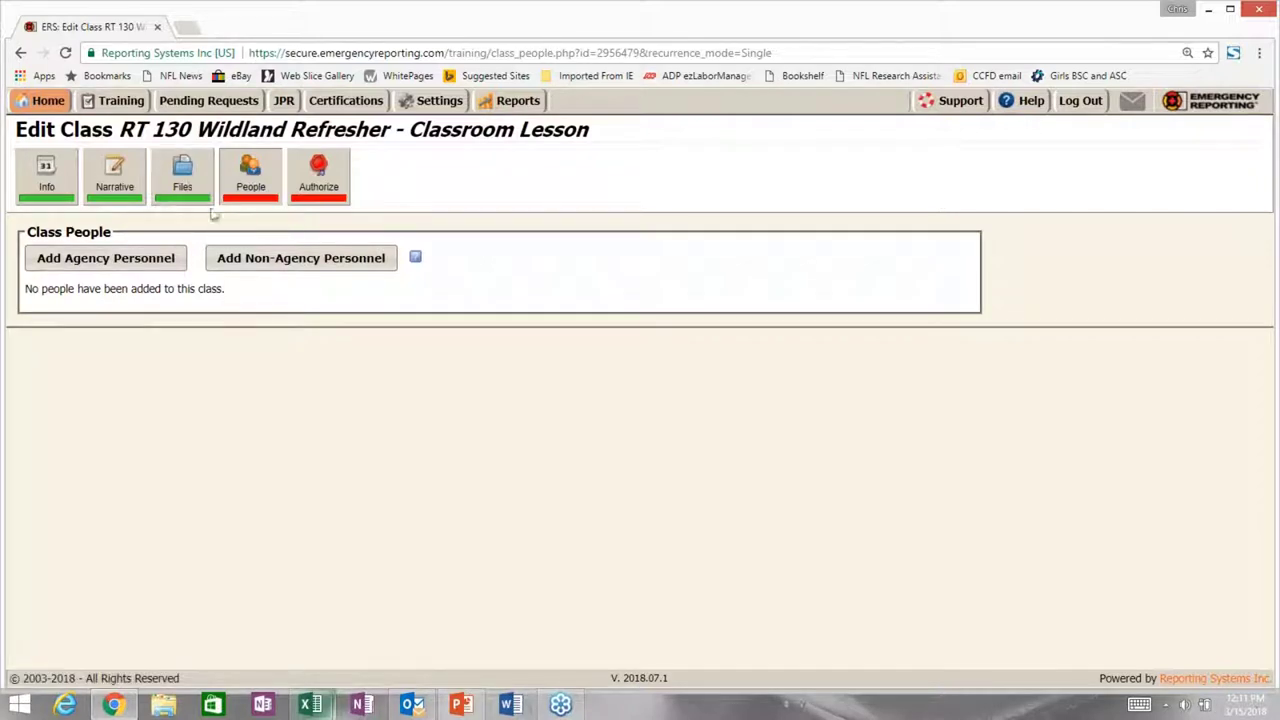
{"action": "left_click", "coordinate": [136, 272]}
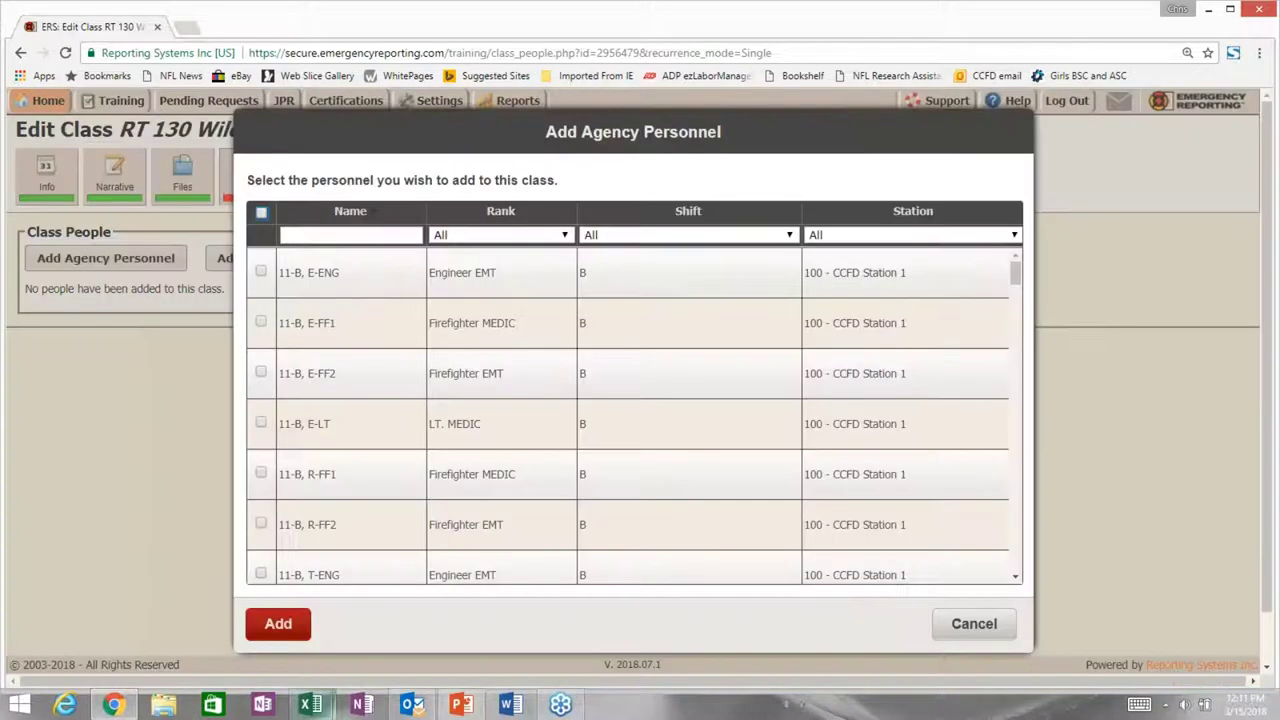
{"action": "left_click", "coordinate": [720, 240]}
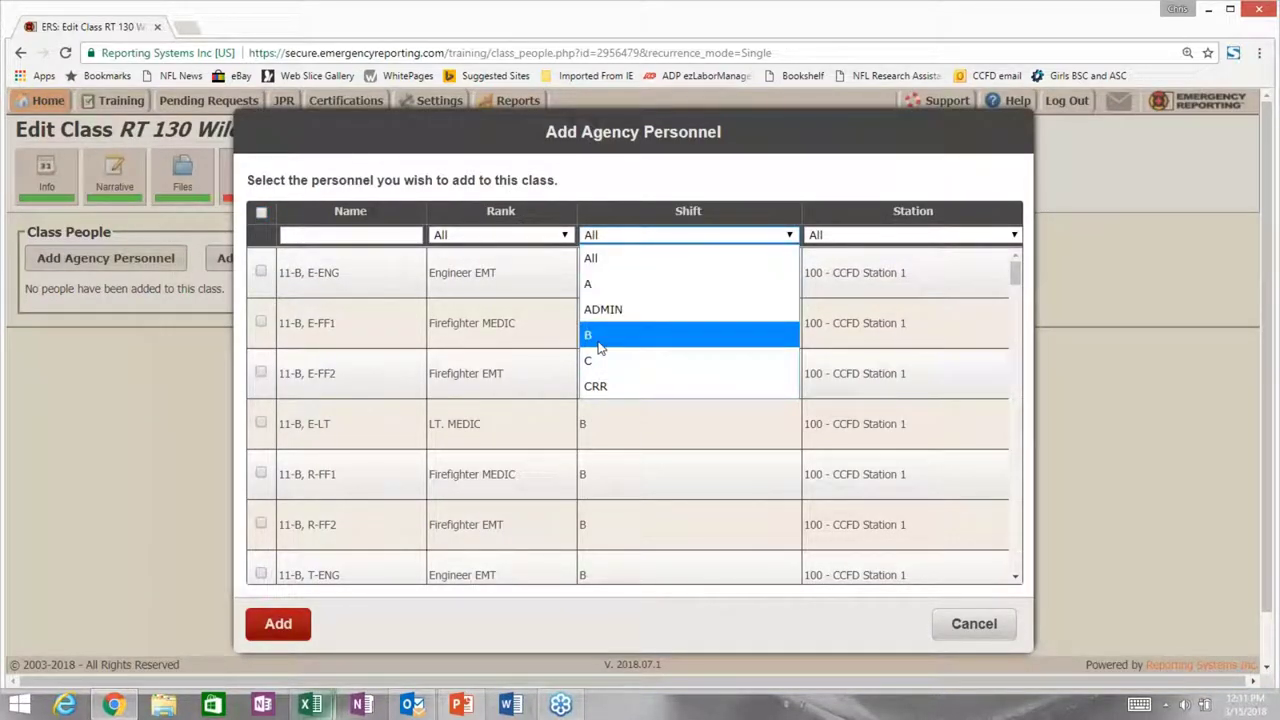
{"action": "left_click", "coordinate": [600, 283]}
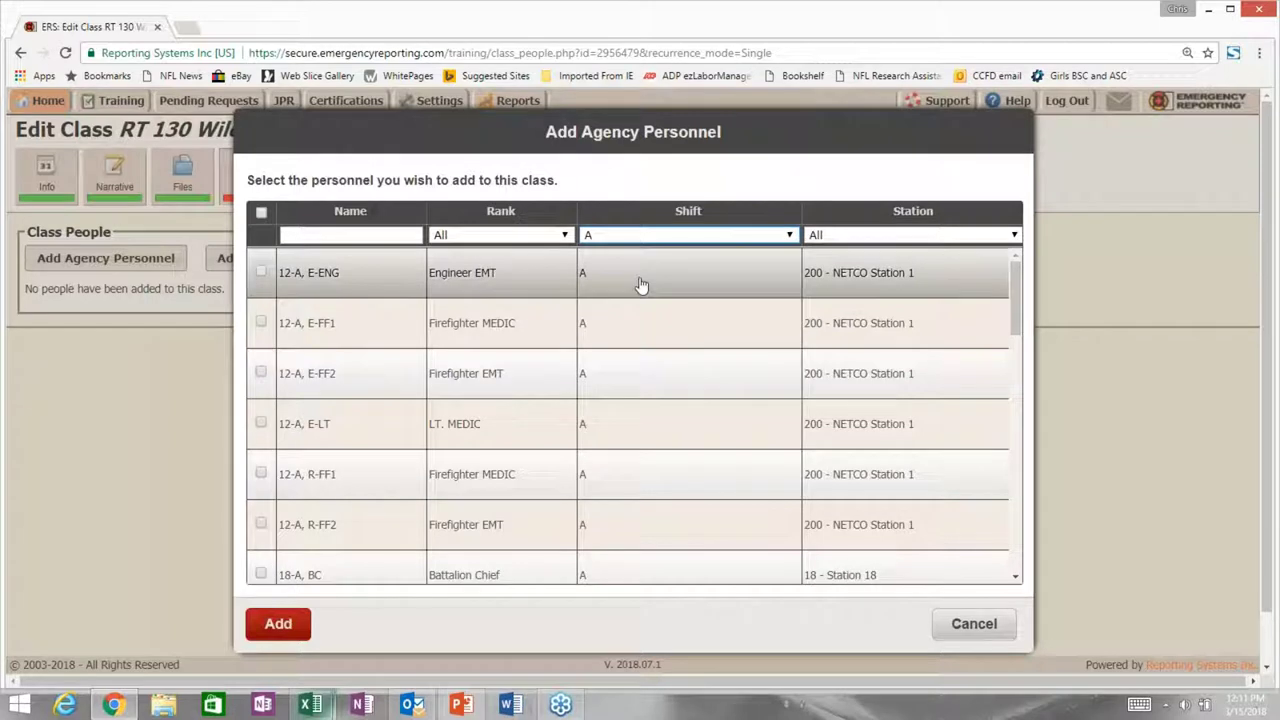
Tick 12-A E-ENG, E-FF1, E-FF2, E-LT, R-FF1, R-FF2 and 32-A E-FF2
{"action": "left_click", "coordinate": [262, 272]}
{"action": "left_click", "coordinate": [263, 324]}
{"action": "left_click", "coordinate": [261, 373]}
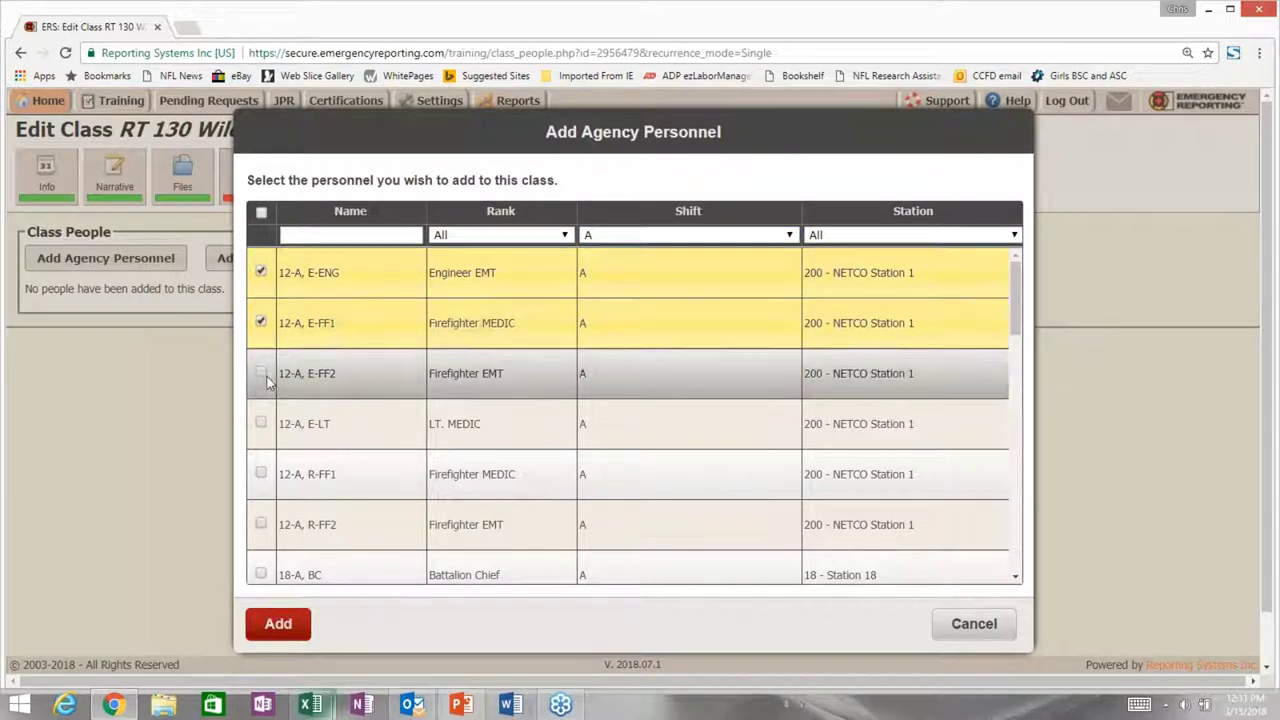
{"action": "left_click", "coordinate": [261, 423]}
{"action": "left_click", "coordinate": [261, 473]}
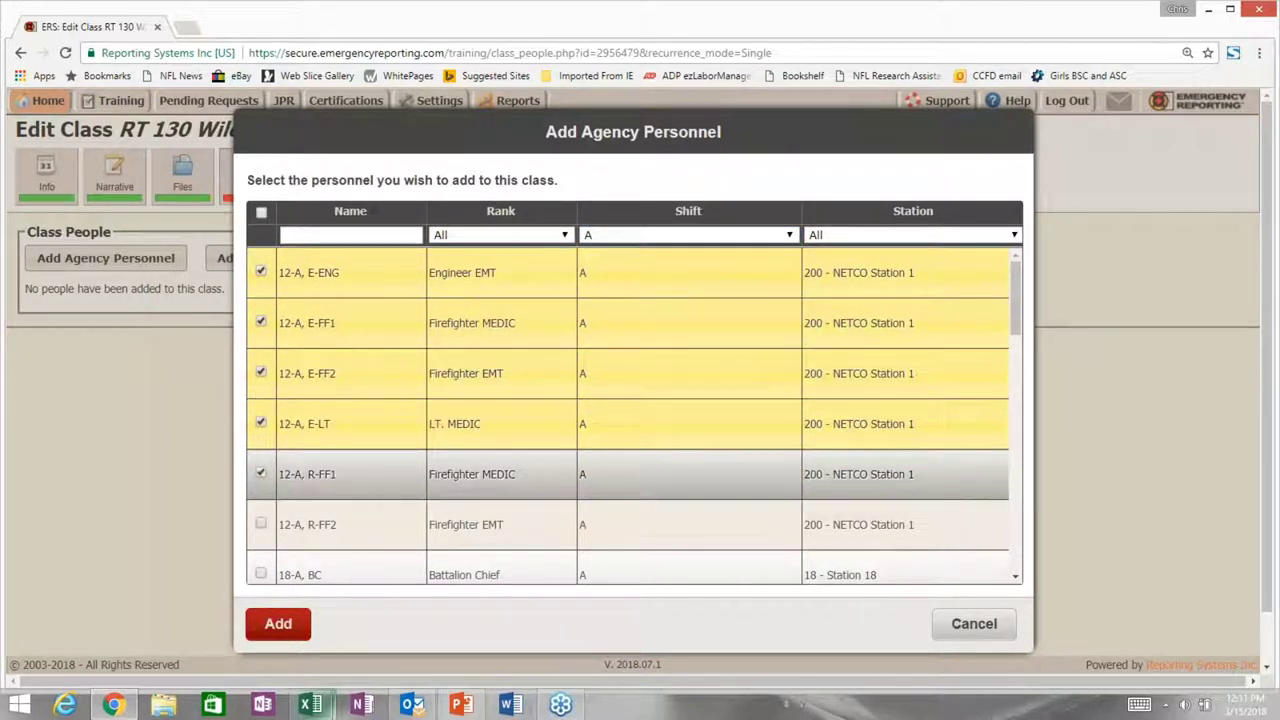
{"action": "left_click", "coordinate": [261, 524]}
{"action": "scroll", "coordinate": [266, 515], "scroll_direction": "down", "scroll_amount": 2}
{"action": "scroll", "coordinate": [265, 505], "scroll_direction": "down", "scroll_amount": 4}
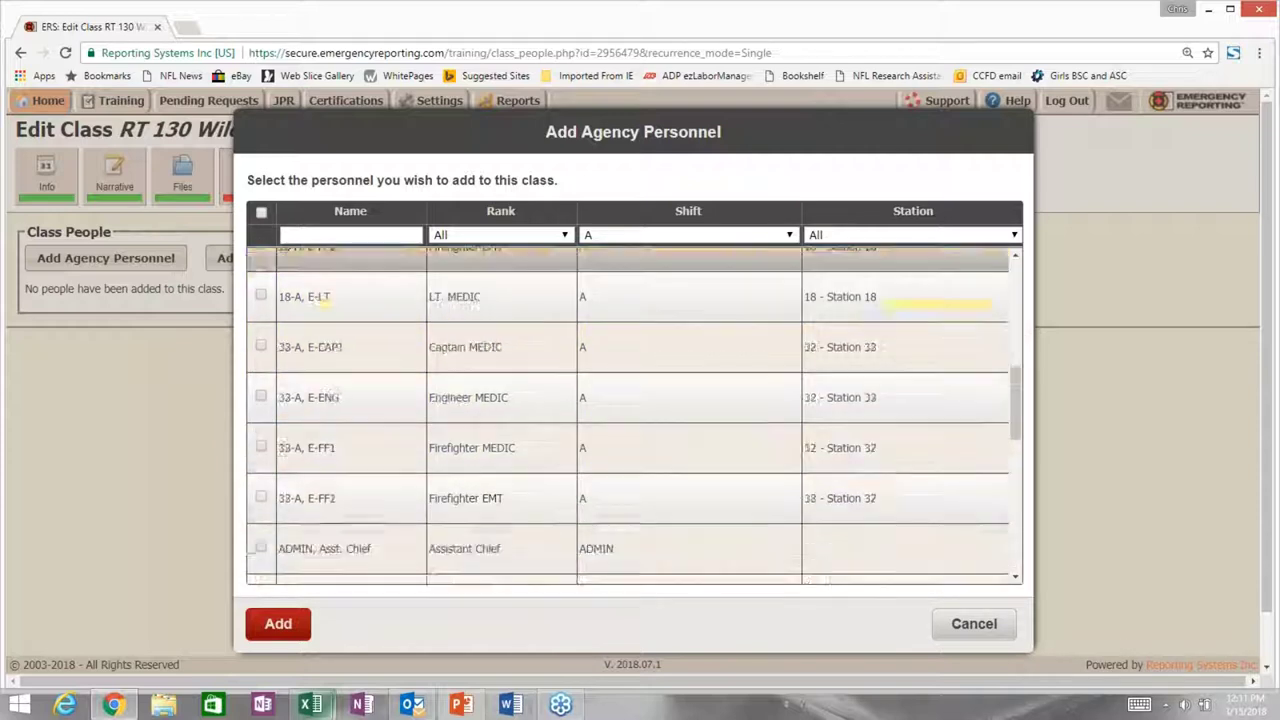
{"action": "left_click", "coordinate": [261, 337]}
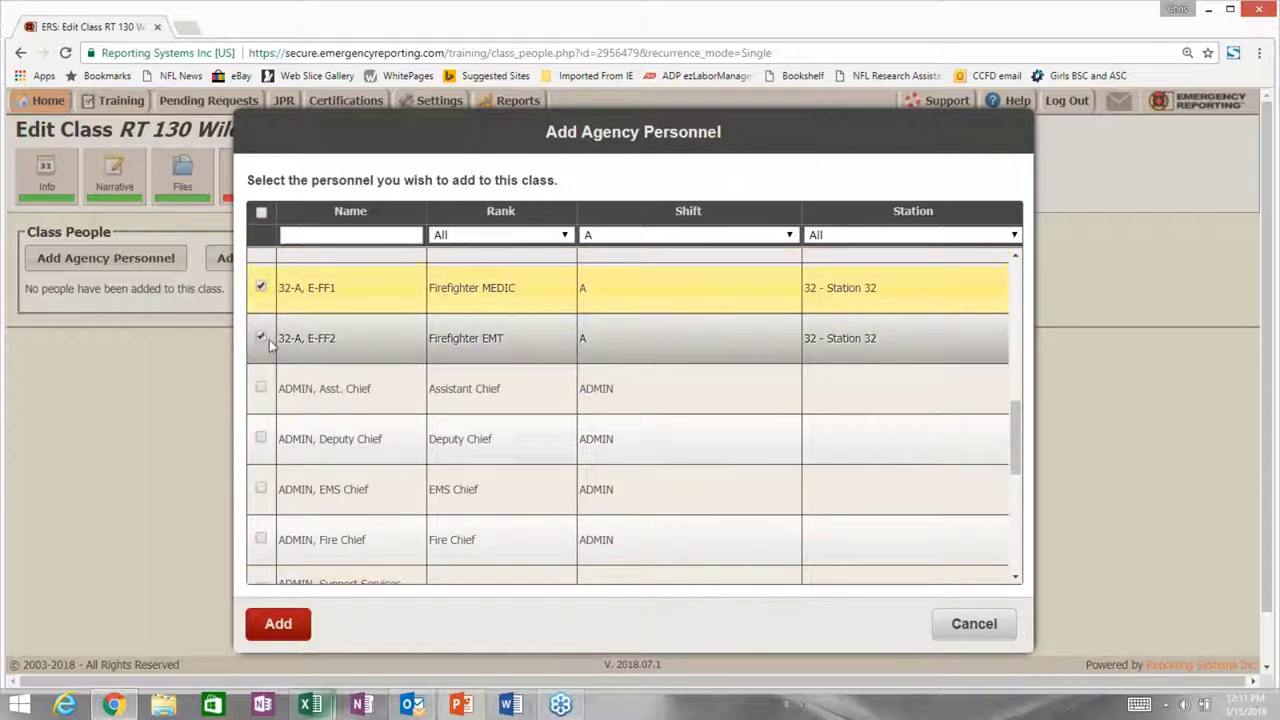
Tick 18-A E-LT, E-FF2, E-FF1, 32-A E-CAPT, E-ENG, and the Fire Chief
{"action": "scroll", "coordinate": [271, 340], "scroll_direction": "up", "scroll_amount": 2}
{"action": "left_click", "coordinate": [261, 376]}
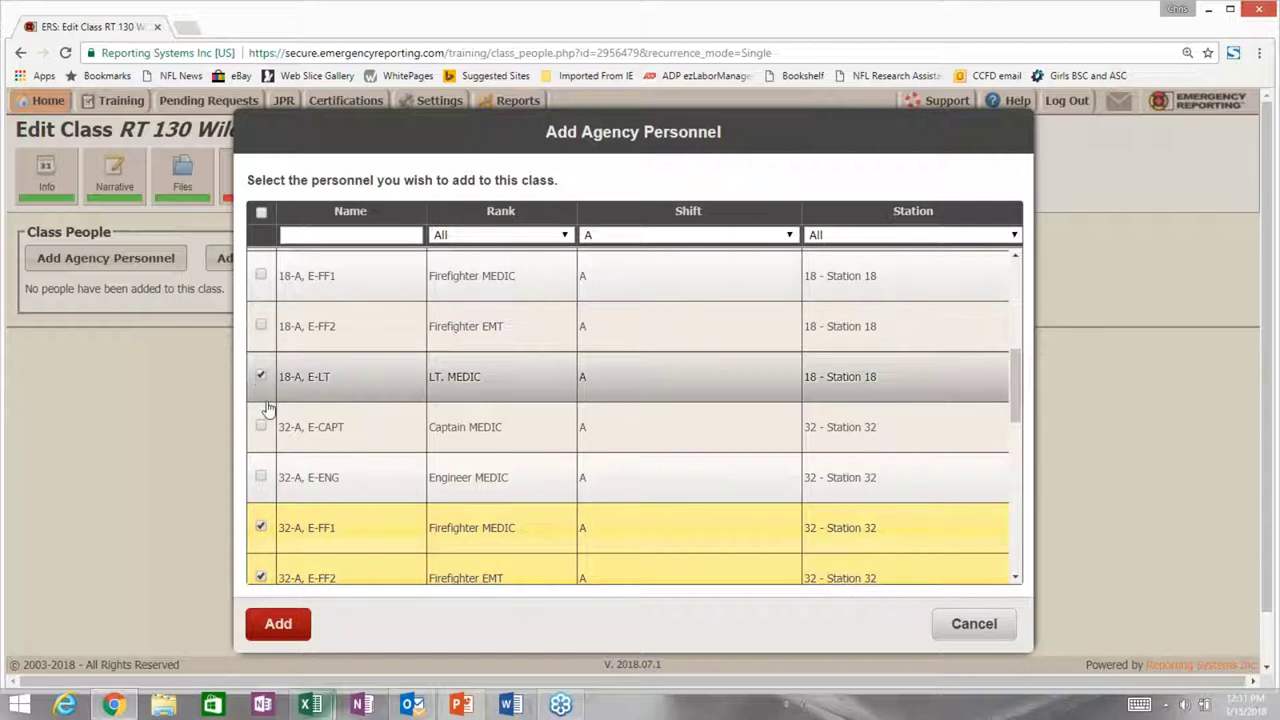
{"action": "left_click", "coordinate": [261, 427]}
{"action": "left_click", "coordinate": [261, 477]}
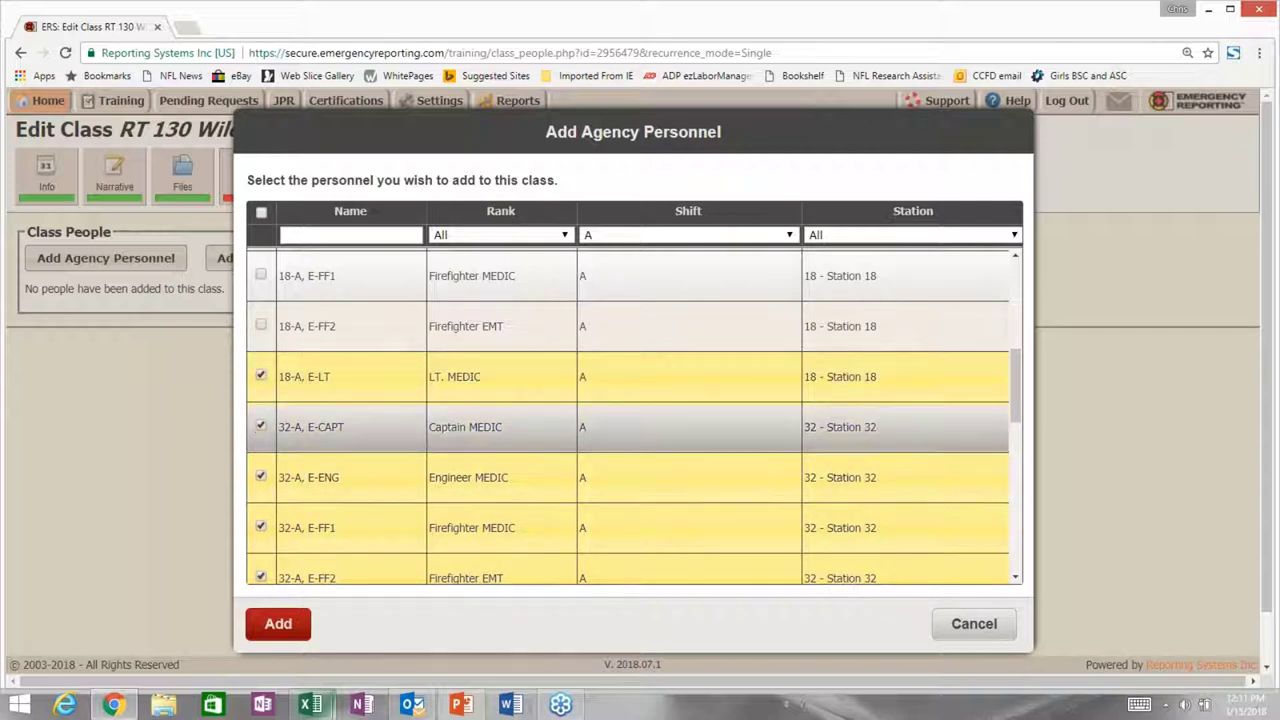
{"action": "left_click", "coordinate": [263, 330]}
{"action": "left_click", "coordinate": [300, 276]}
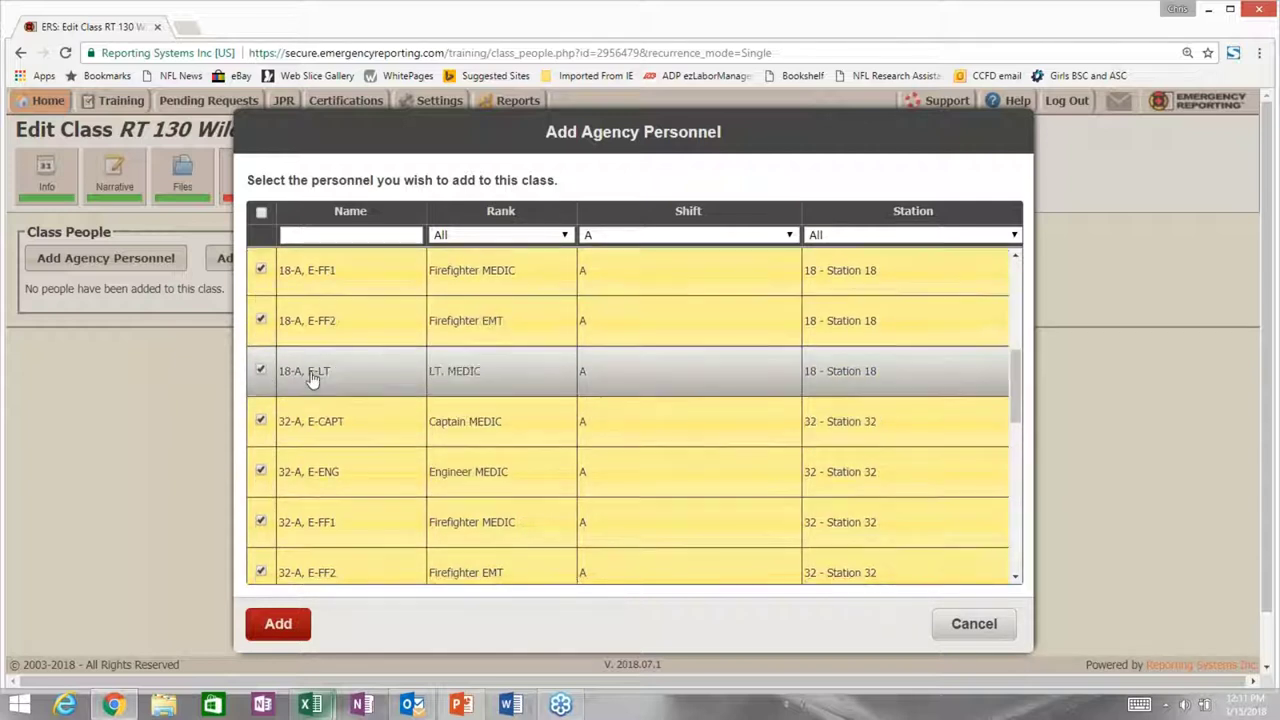
{"action": "scroll", "coordinate": [314, 390], "scroll_direction": "down", "scroll_amount": 3}
{"action": "scroll", "coordinate": [310, 420], "scroll_direction": "down", "scroll_amount": 5}
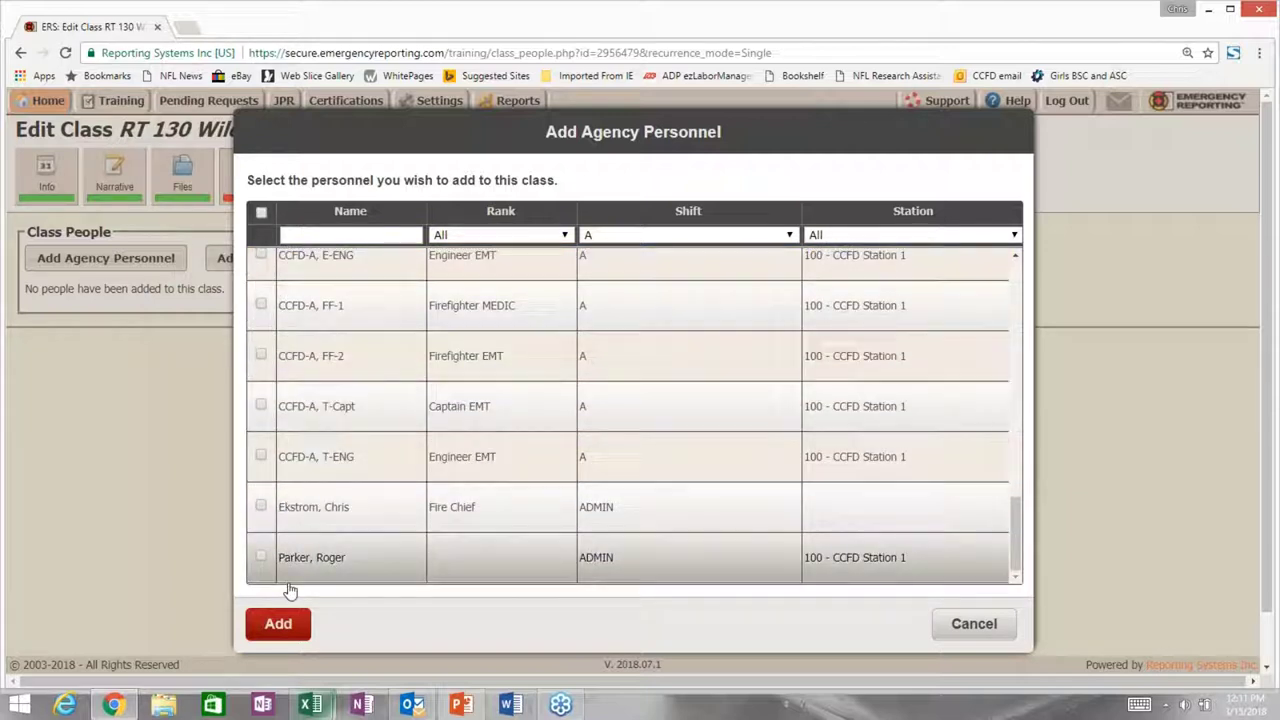
{"action": "left_click", "coordinate": [261, 506]}
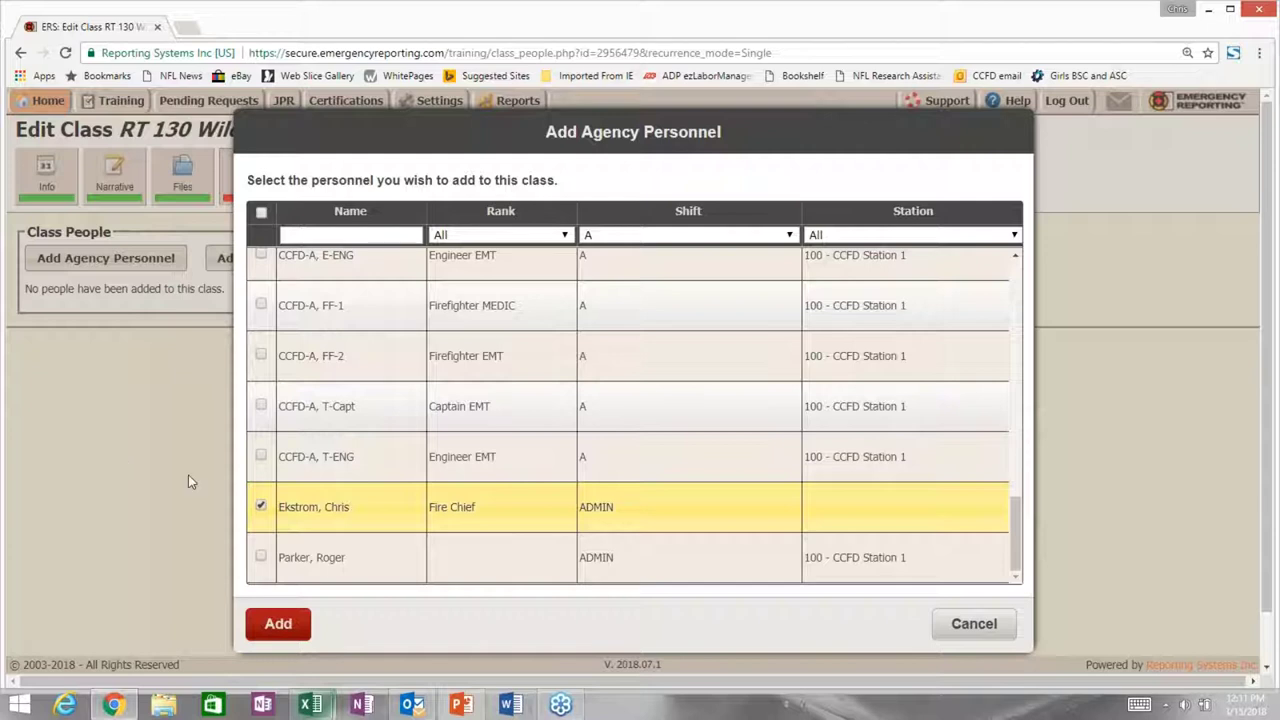
Add the ticked personnel, fill 6.00 hours for everyone, and expand 12-A, E-LT's task breakdown
{"action": "left_click", "coordinate": [280, 628]}
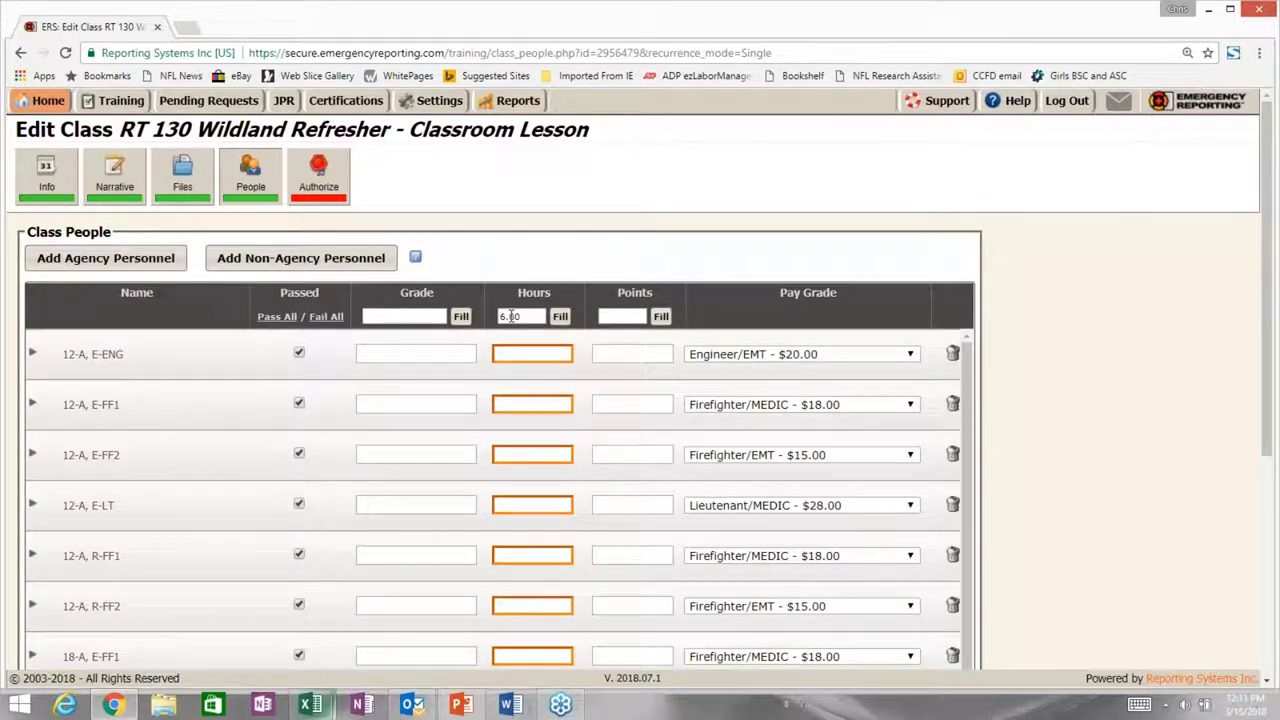
{"action": "left_click", "coordinate": [561, 318]}
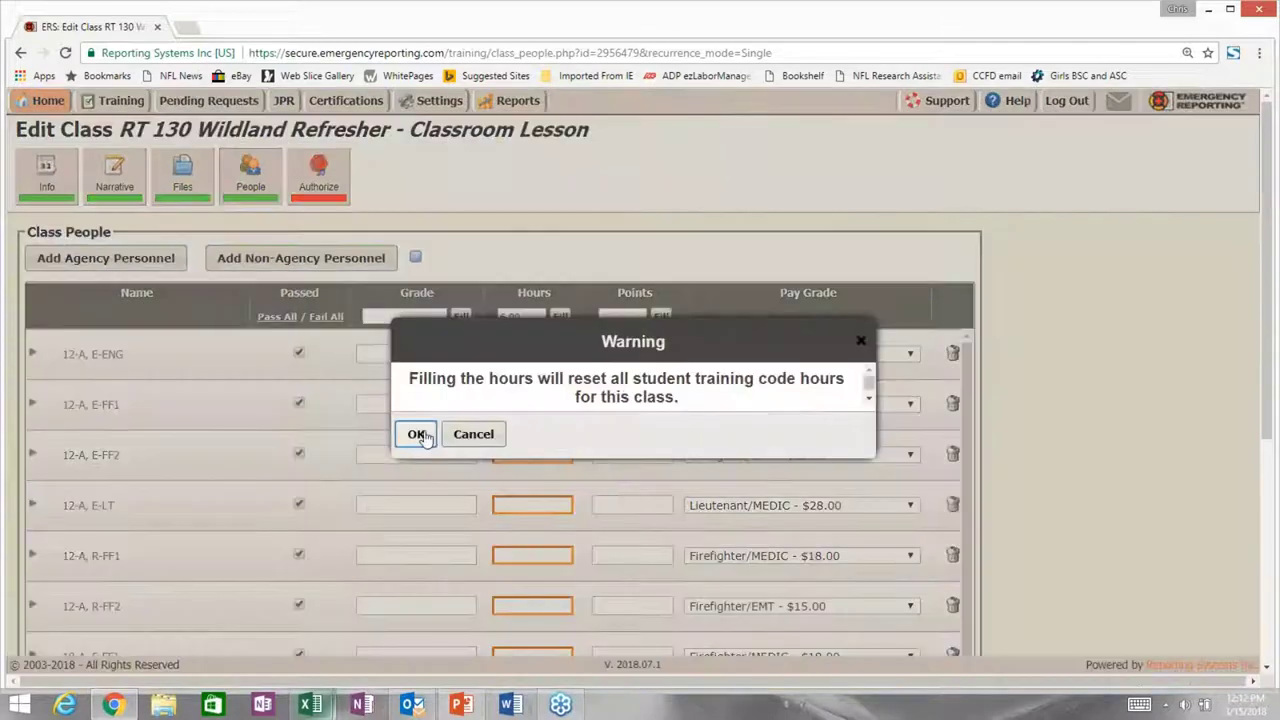
{"action": "left_click", "coordinate": [418, 435]}
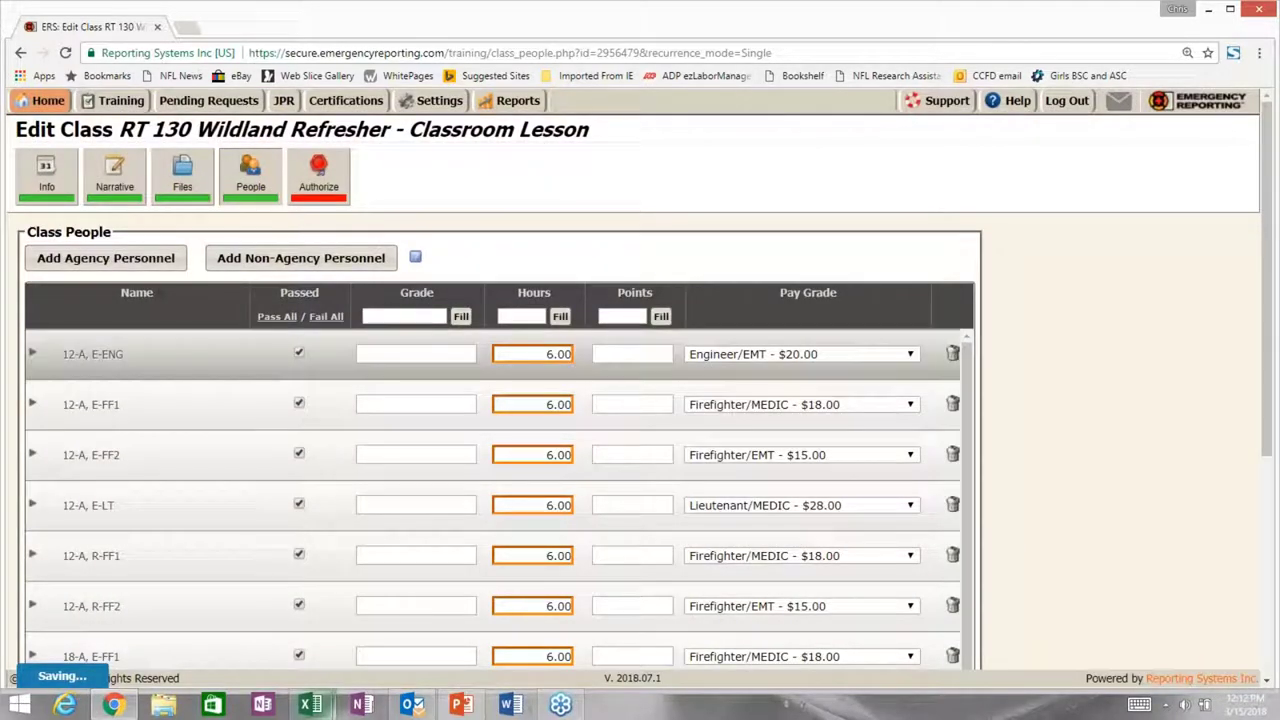
{"action": "scroll", "coordinate": [510, 585], "scroll_direction": "down", "scroll_amount": 4}
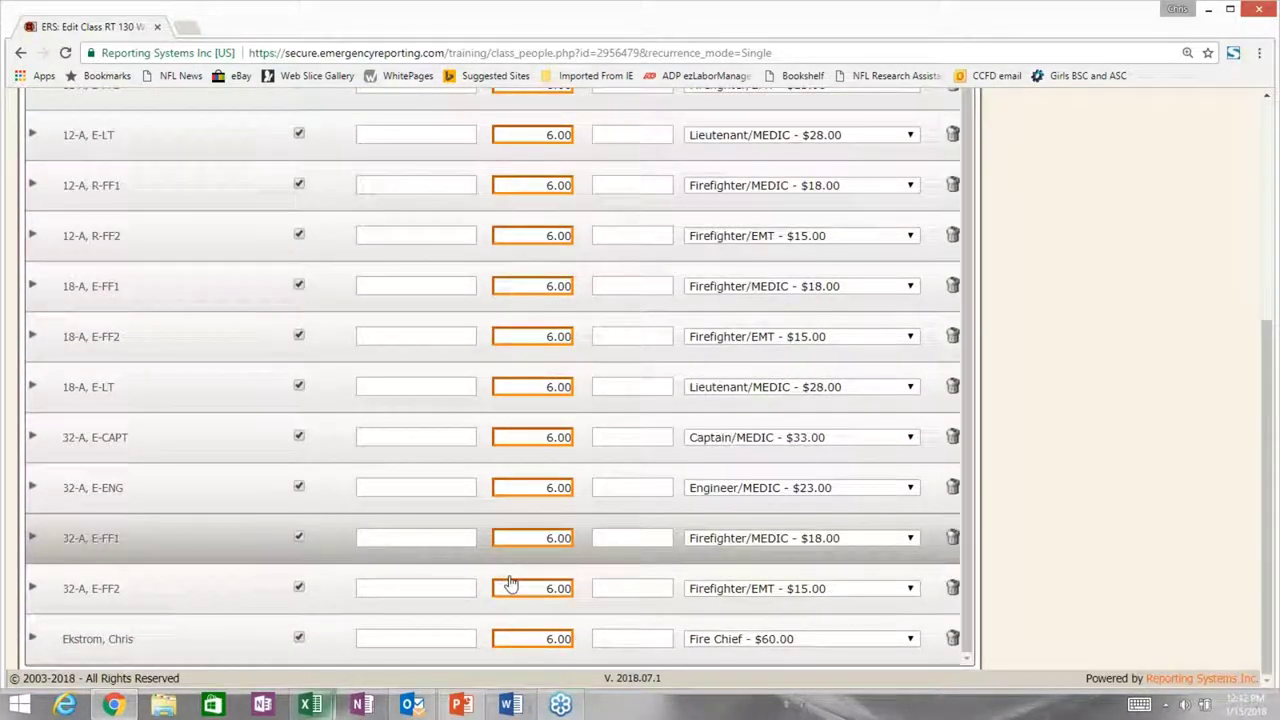
{"action": "scroll", "coordinate": [510, 585], "scroll_direction": "up", "scroll_amount": 4}
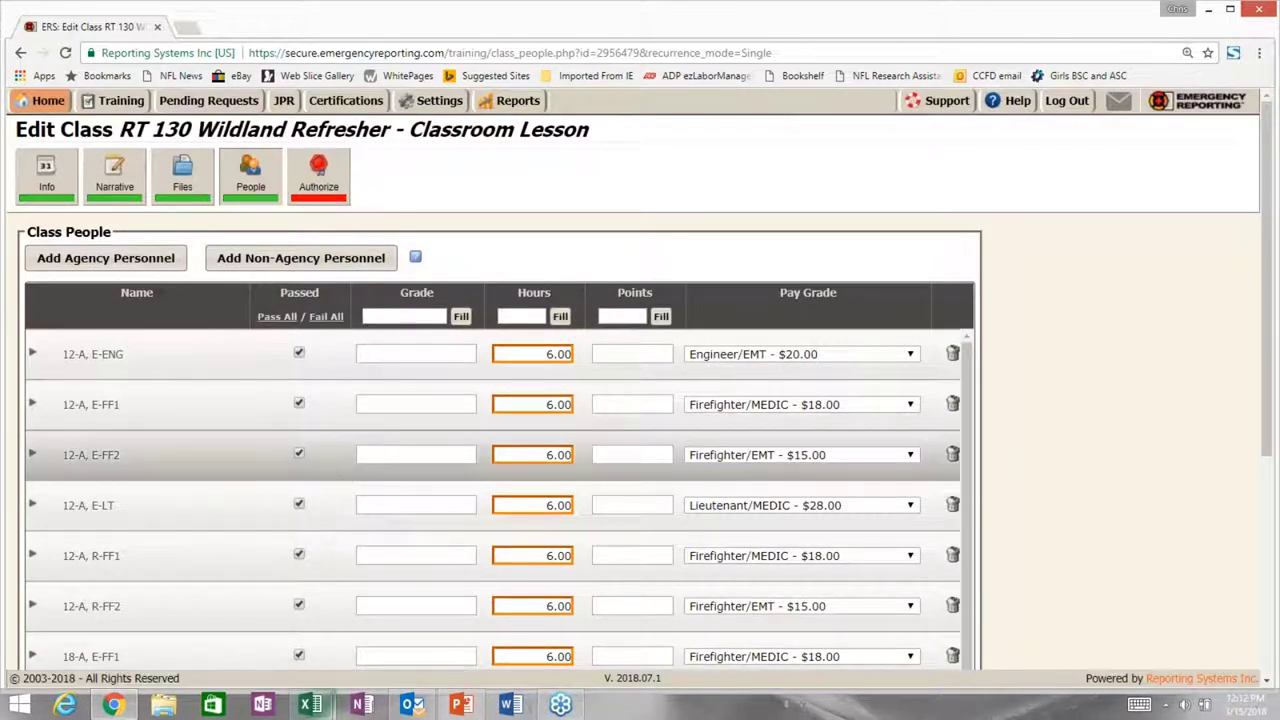
{"action": "left_click", "coordinate": [75, 508]}
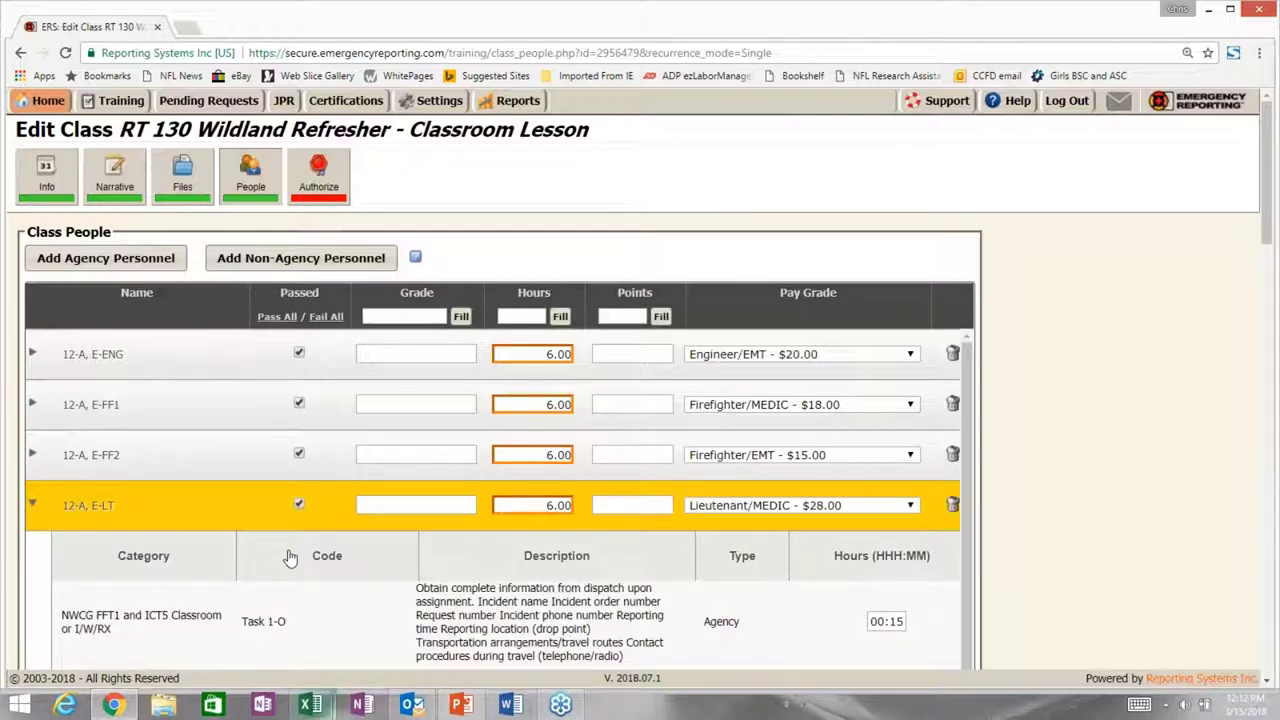
{"action": "scroll", "coordinate": [368, 392], "scroll_direction": "down", "scroll_amount": 2}
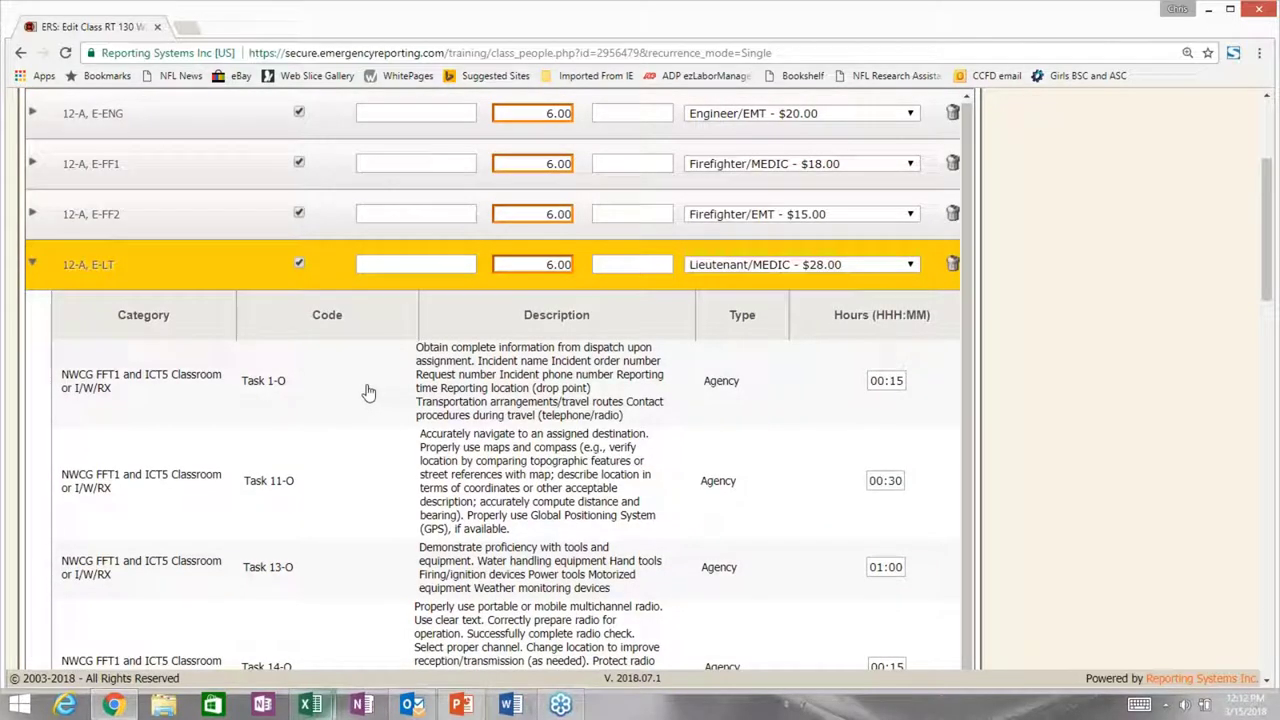
Set 12-A, E-LT's Task 7-O, 6-O and 57-O hours to 00:00, totalling 5.25
{"action": "scroll", "coordinate": [368, 392], "scroll_direction": "down", "scroll_amount": 10}
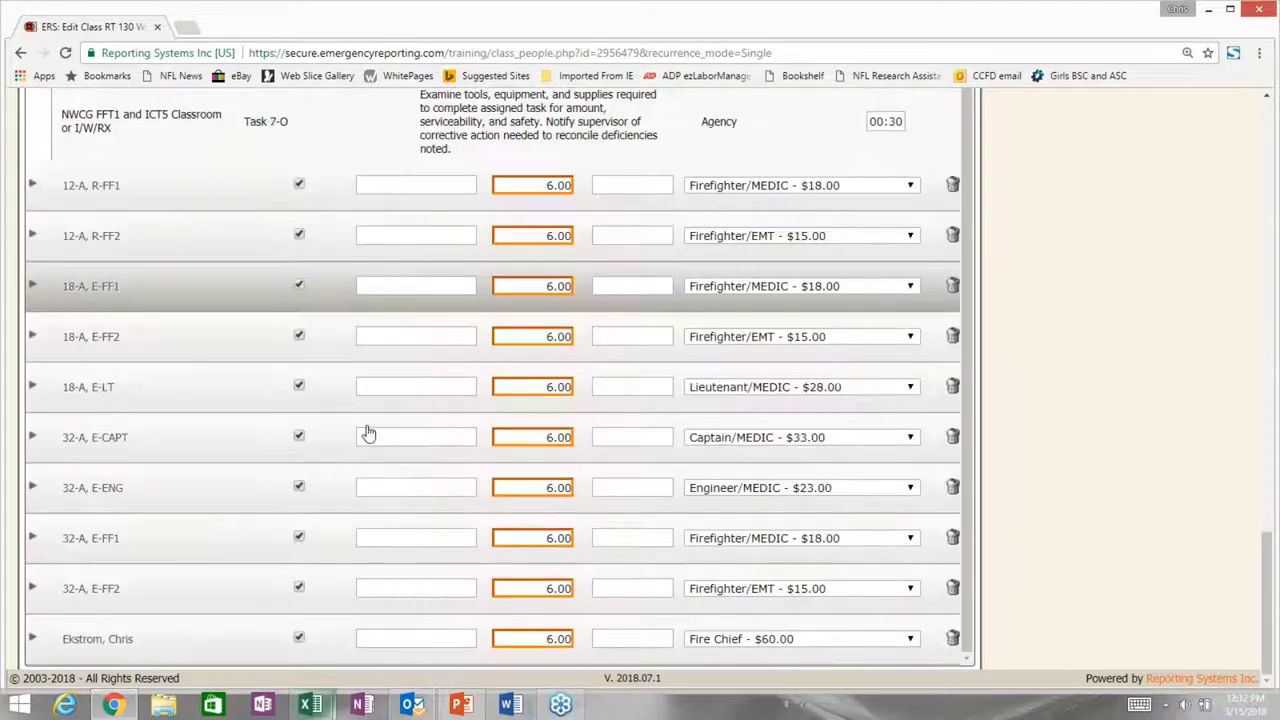
{"action": "scroll", "coordinate": [368, 432], "scroll_direction": "up", "scroll_amount": 4}
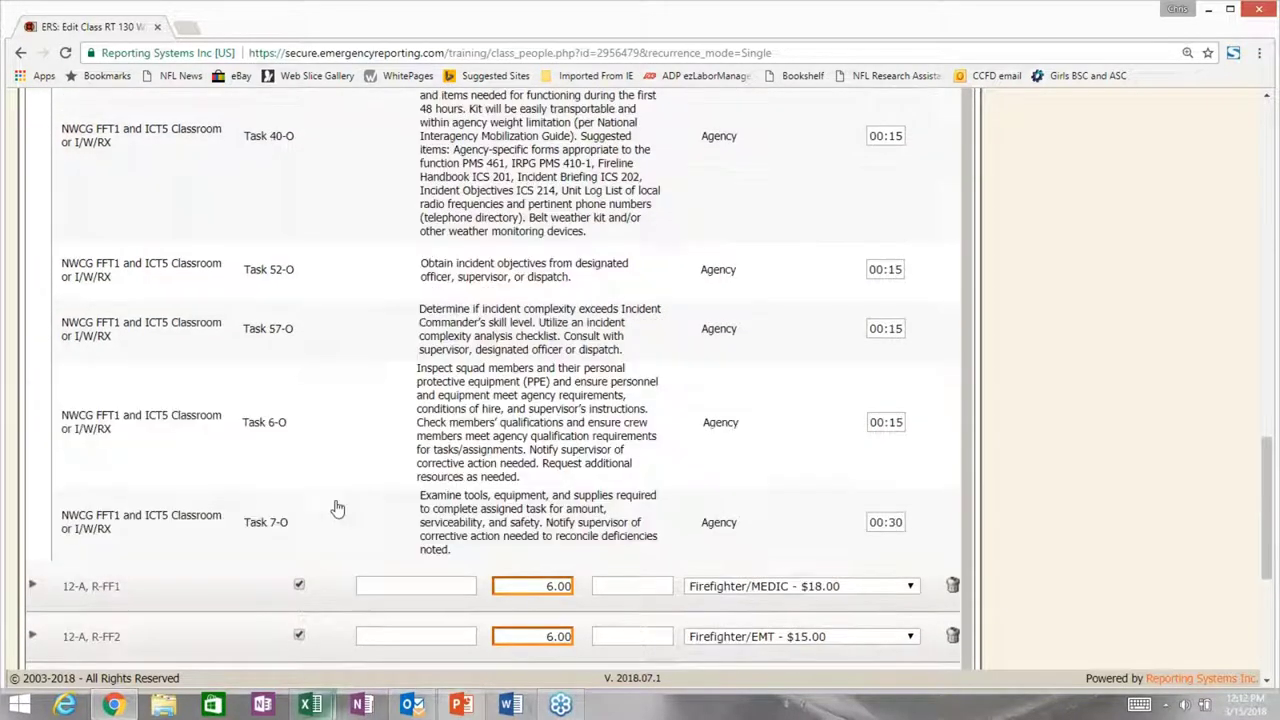
{"action": "left_click", "coordinate": [904, 522]}
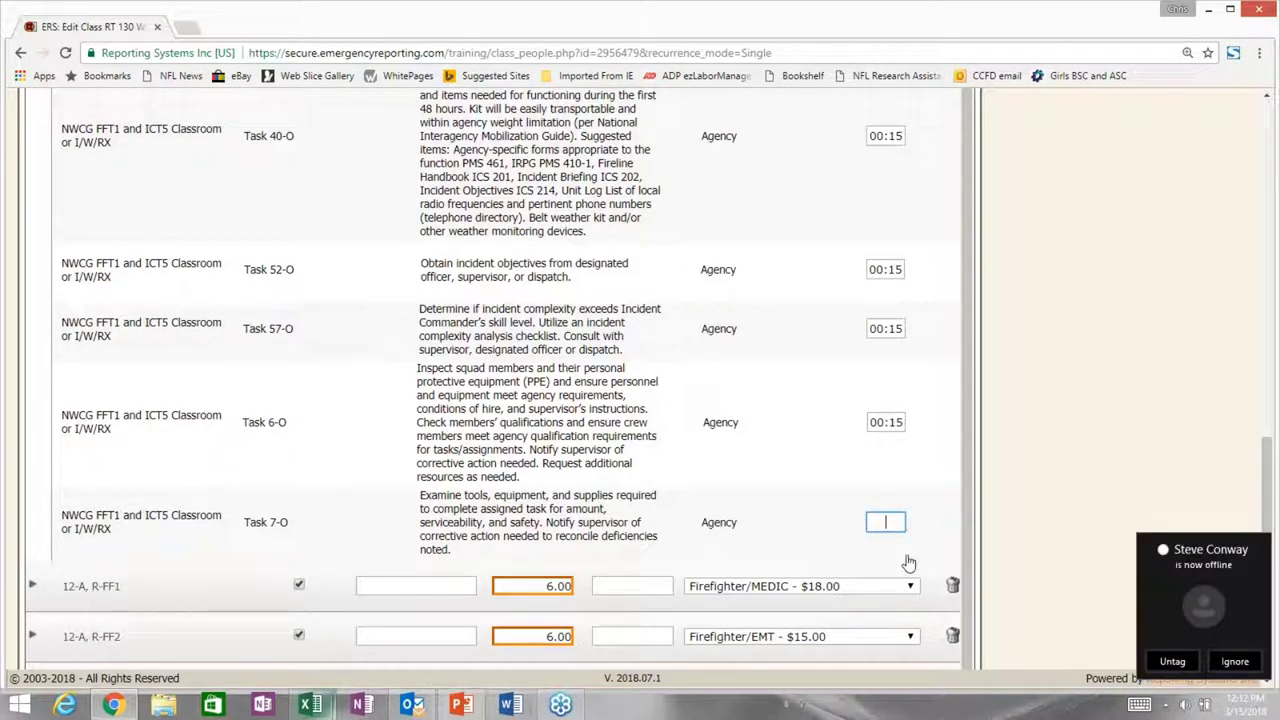
{"action": "type", "text": "00:00"}
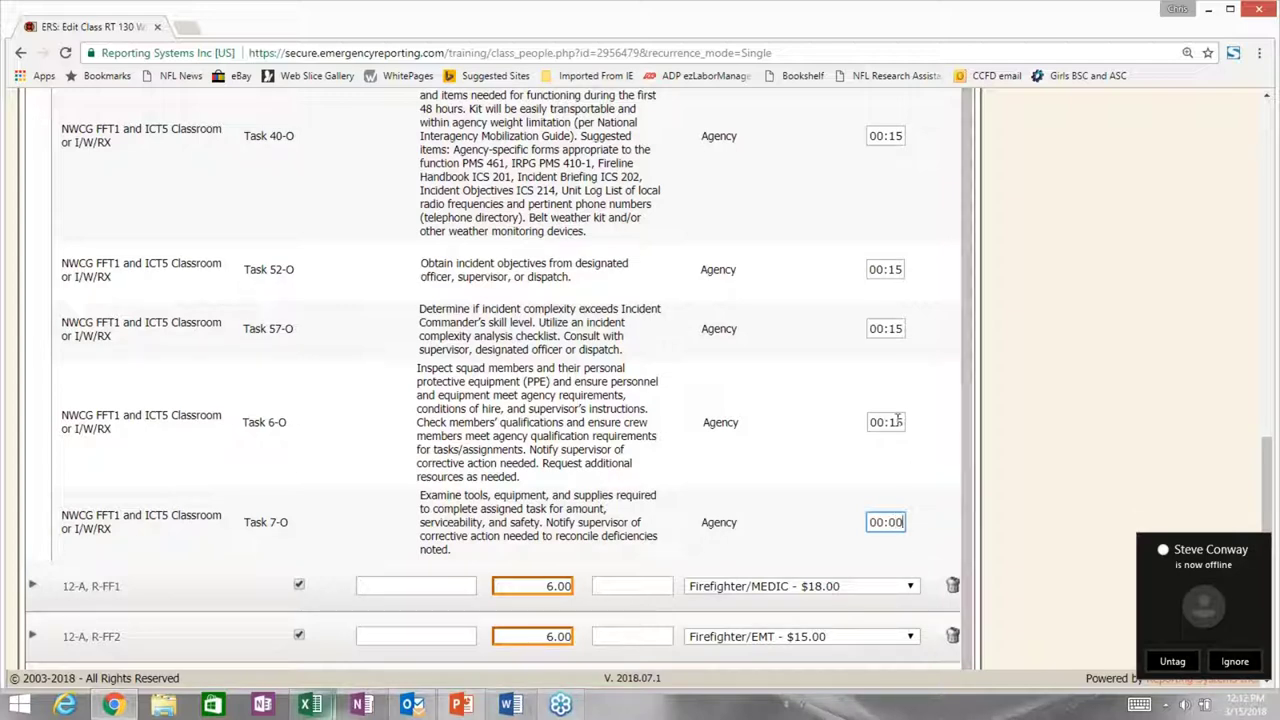
{"action": "left_click", "coordinate": [898, 422]}
{"action": "type", "text": "0"}
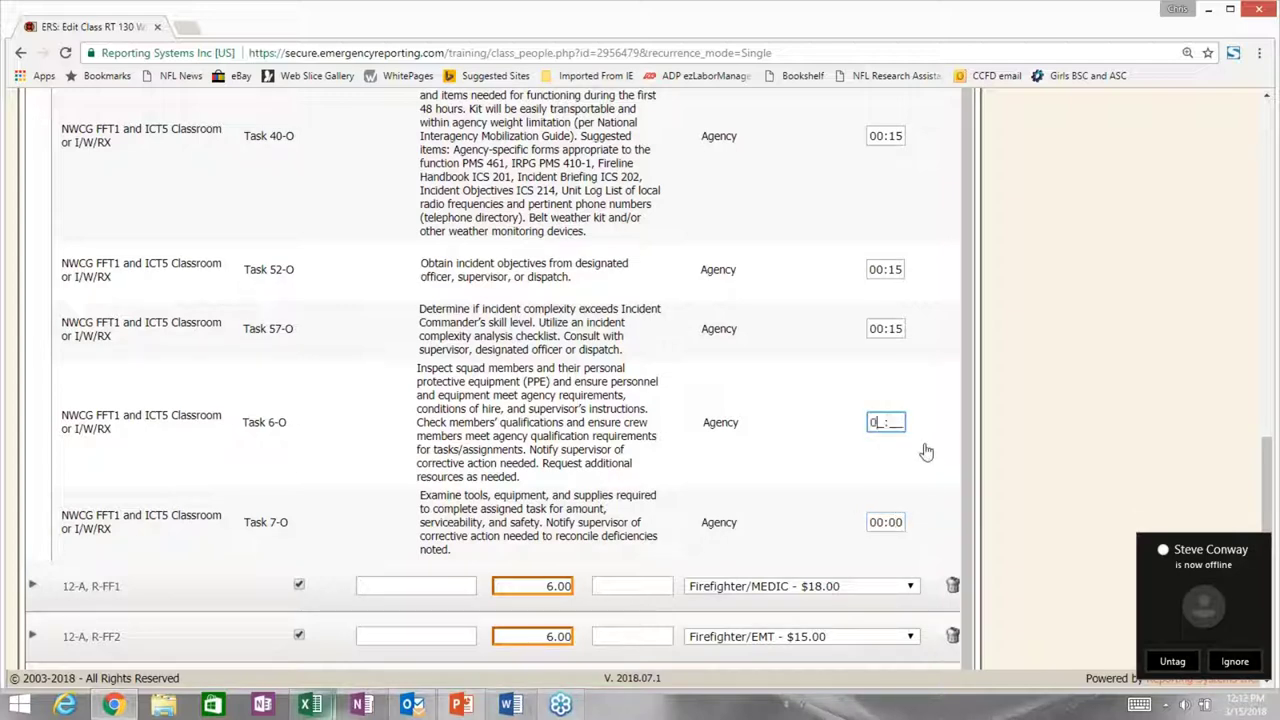
{"action": "type", "text": "0:00"}
{"action": "left_click", "coordinate": [899, 330]}
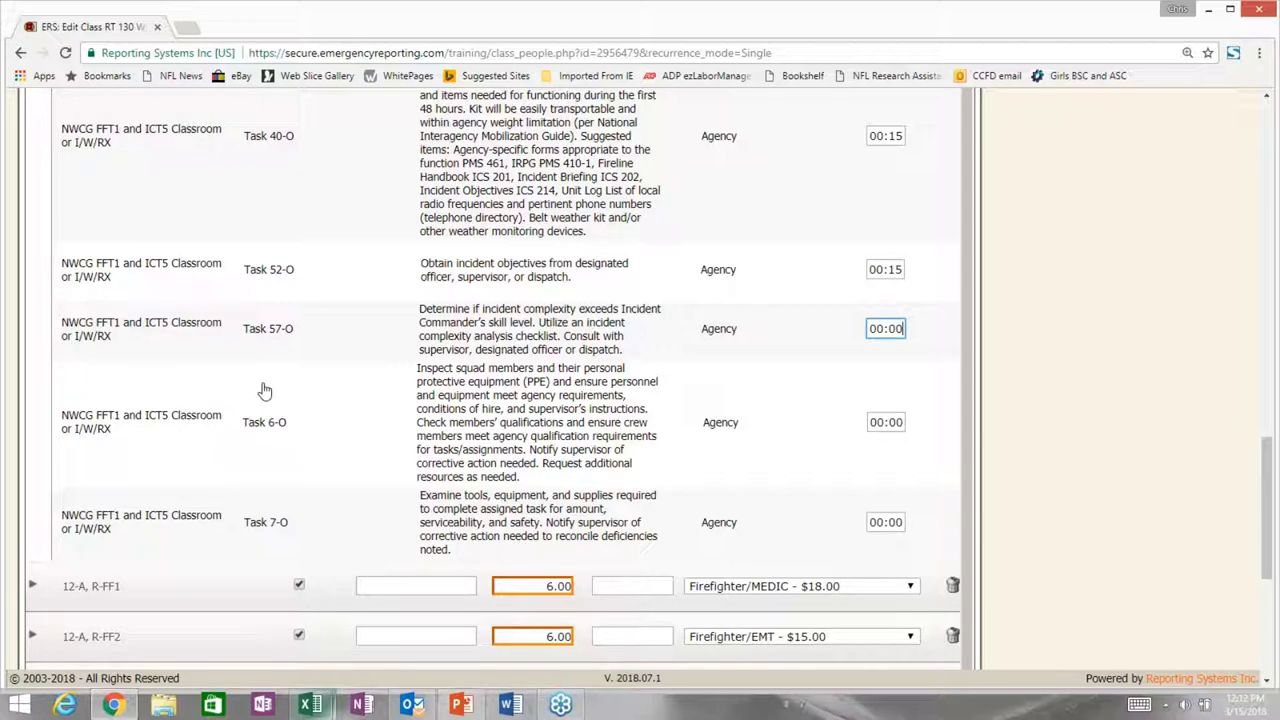
{"action": "scroll", "coordinate": [264, 390], "scroll_direction": "up", "scroll_amount": 15}
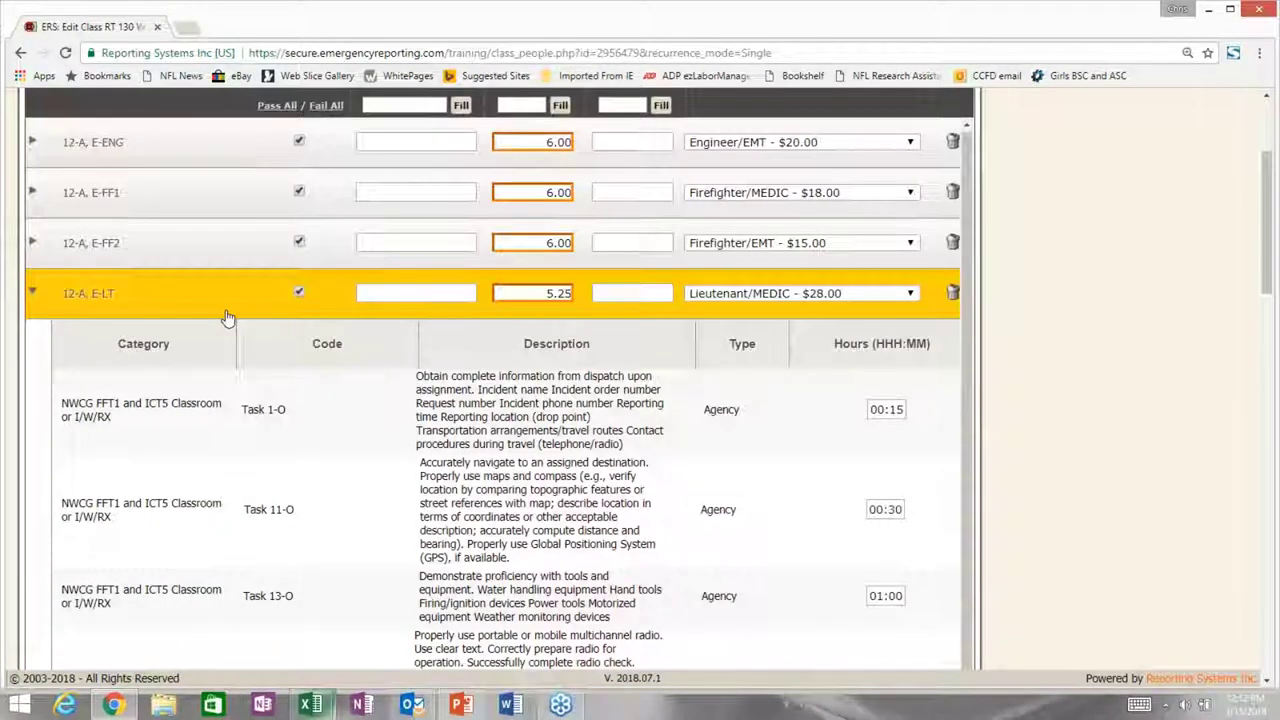
{"action": "scroll", "coordinate": [228, 318], "scroll_direction": "up", "scroll_amount": 1}
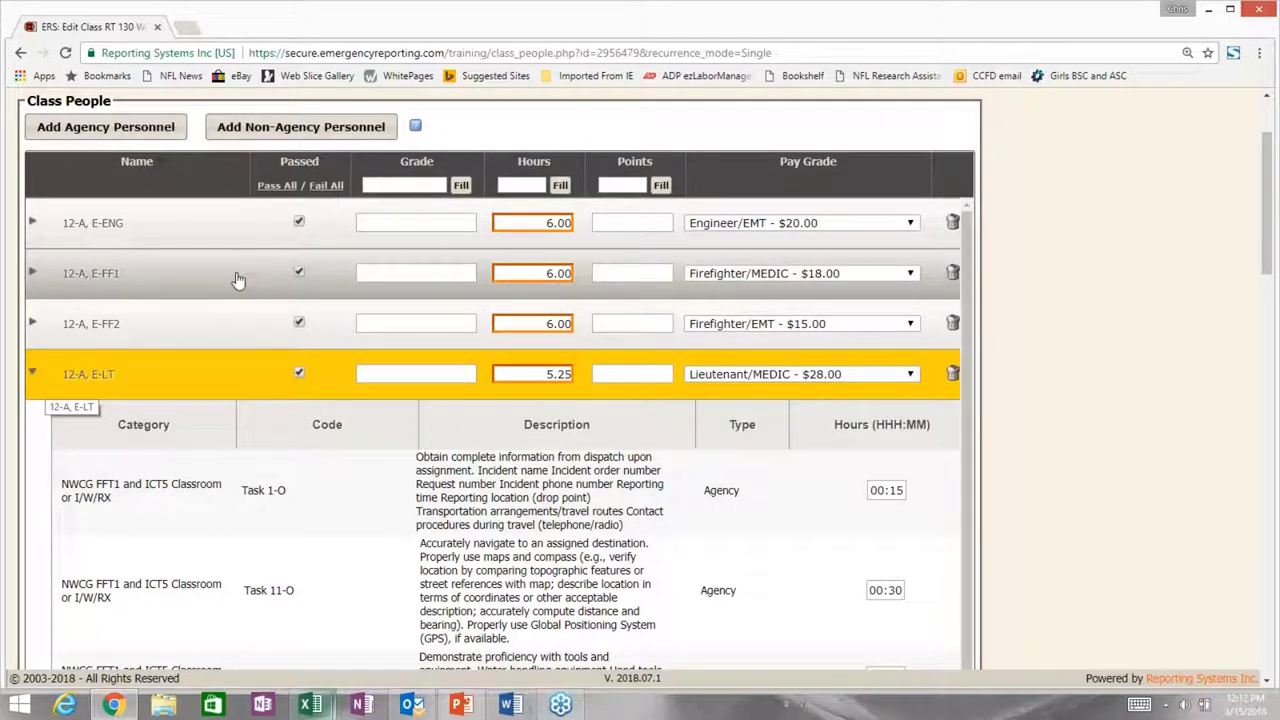
{"action": "scroll", "coordinate": [236, 287], "scroll_direction": "up", "scroll_amount": 1}
{"action": "scroll", "coordinate": [236, 287], "scroll_direction": "up", "scroll_amount": 2}
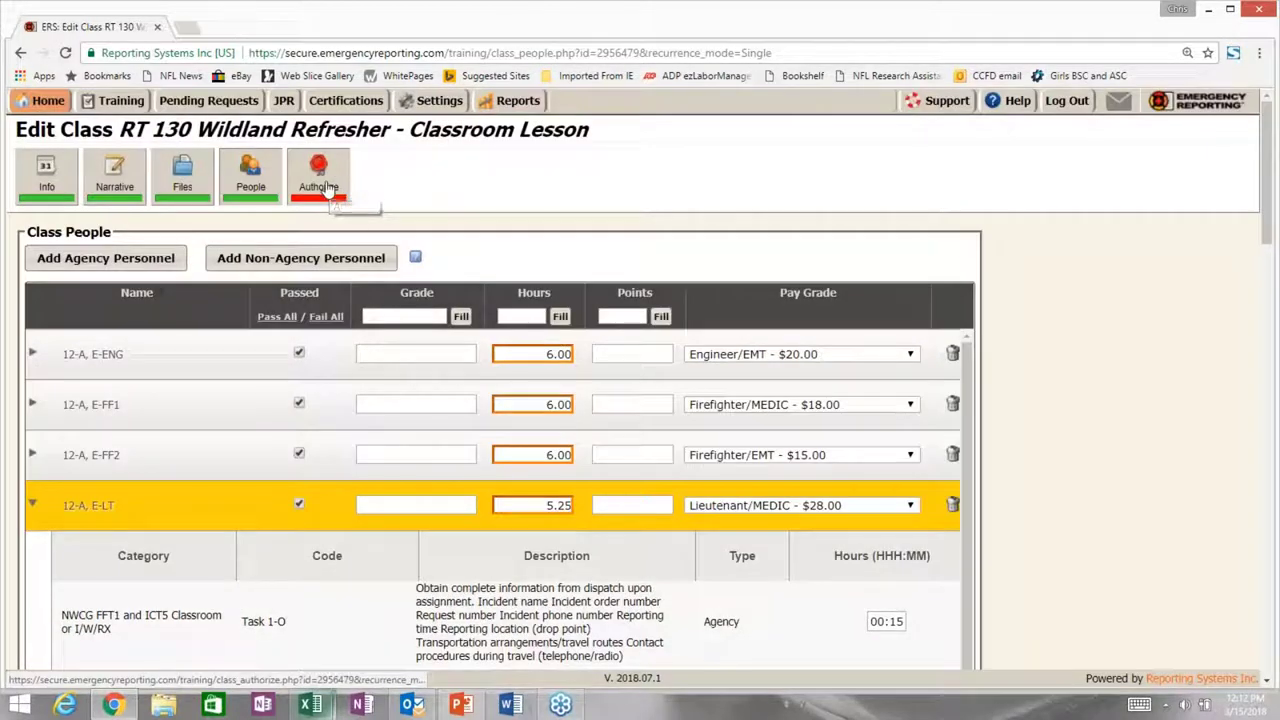
Go to the class authorization and enter the sign-off password
{"action": "left_click", "coordinate": [330, 190]}
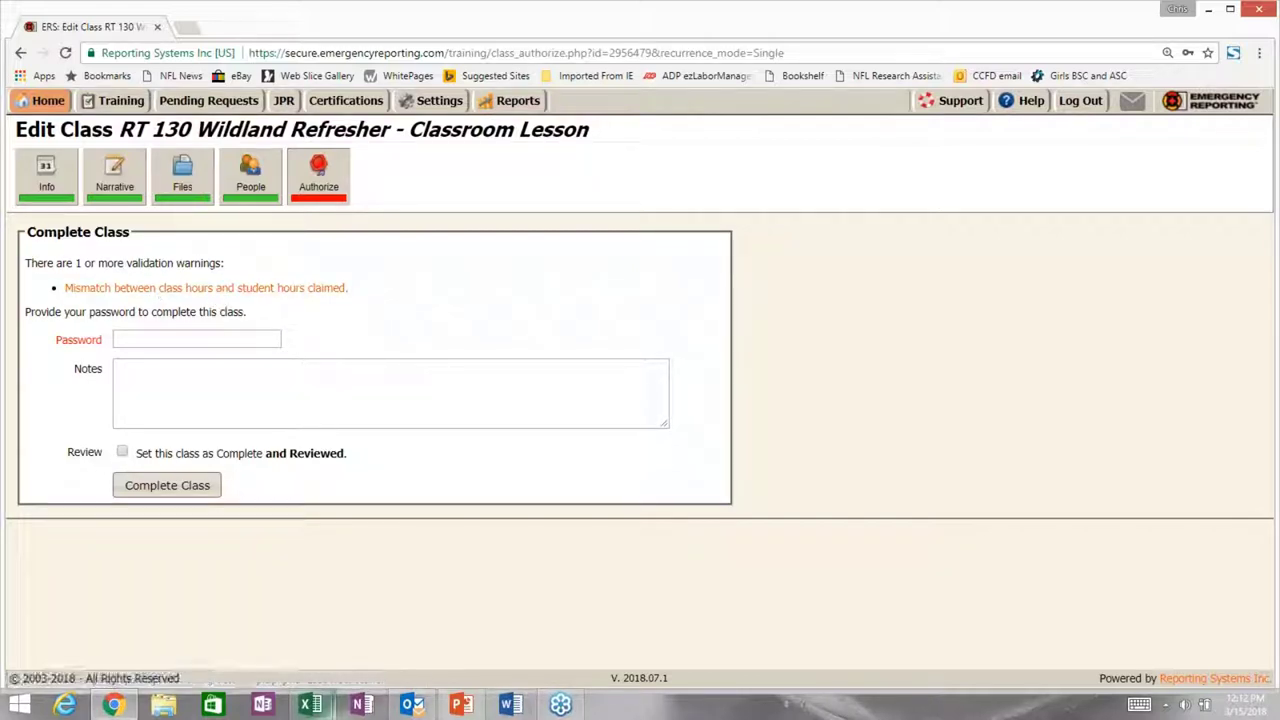
{"action": "left_click", "coordinate": [138, 340]}
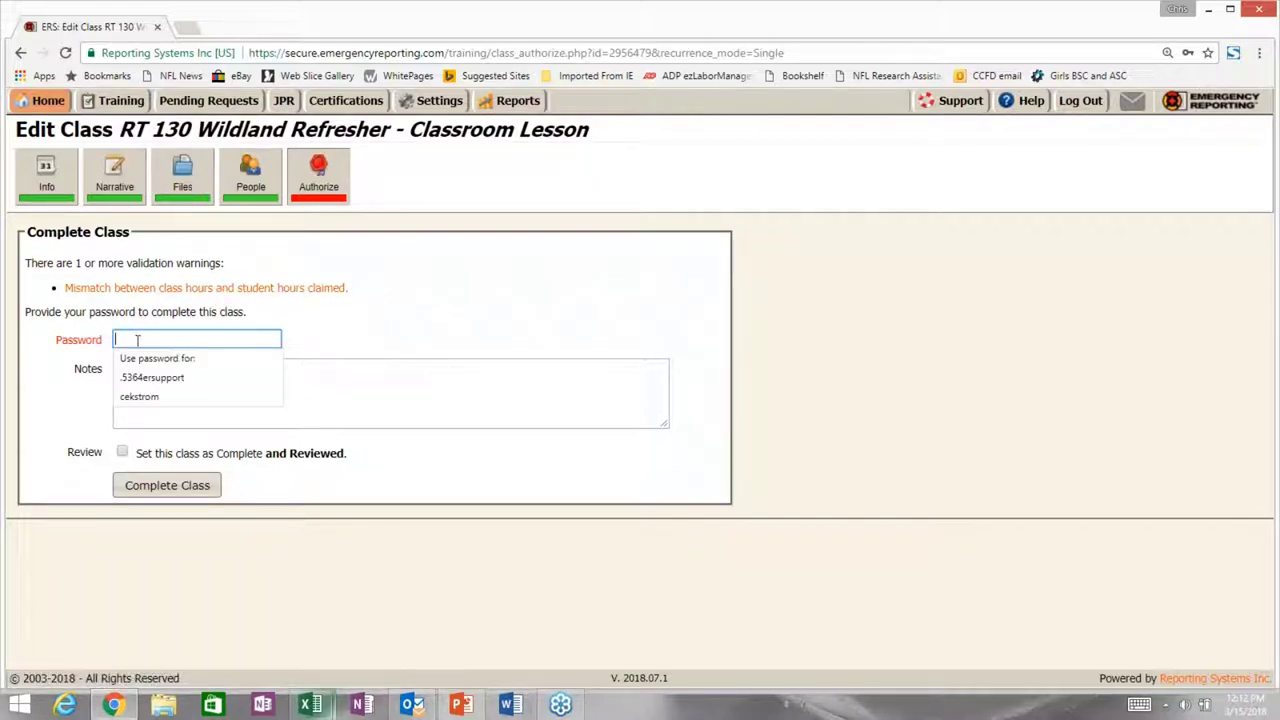
{"action": "left_click", "coordinate": [145, 396]}
{"action": "key", "text": "BackSpace"}
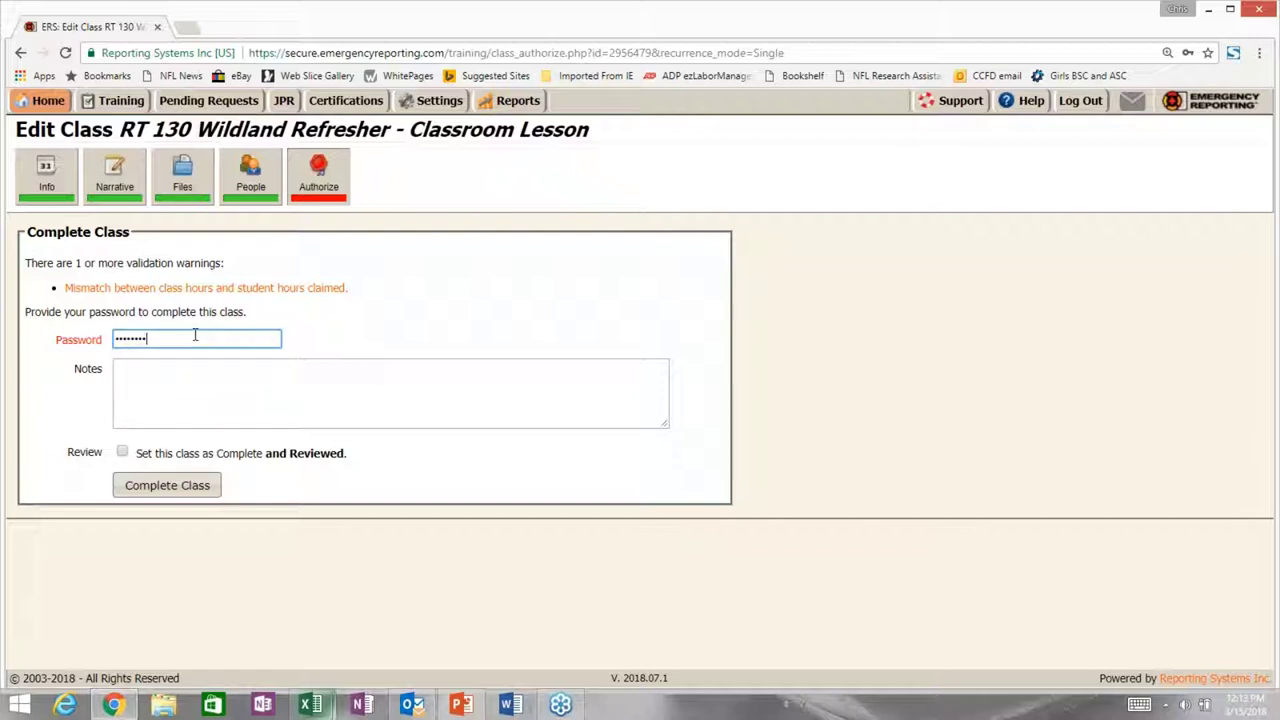
{"action": "type", "text": "s"}
Complete the class as Complete and Reviewed, then return to the Training classes list
{"action": "left_click", "coordinate": [122, 451]}
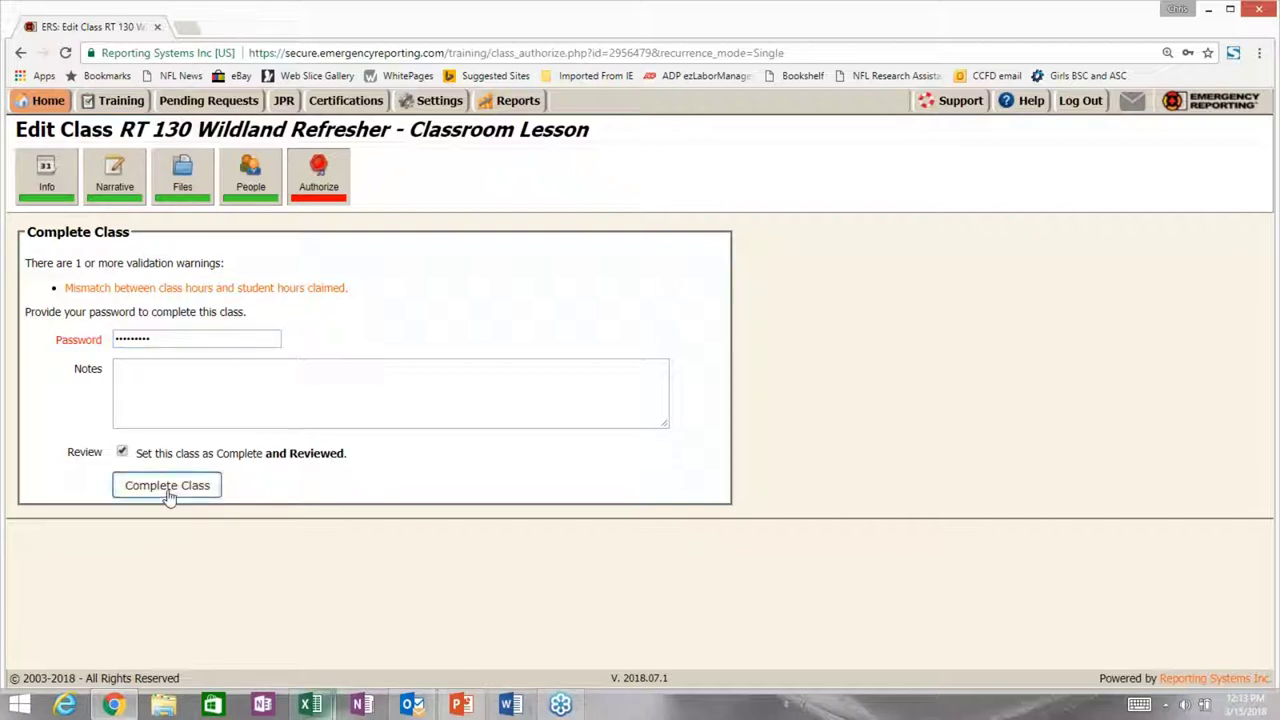
{"action": "left_click", "coordinate": [176, 495]}
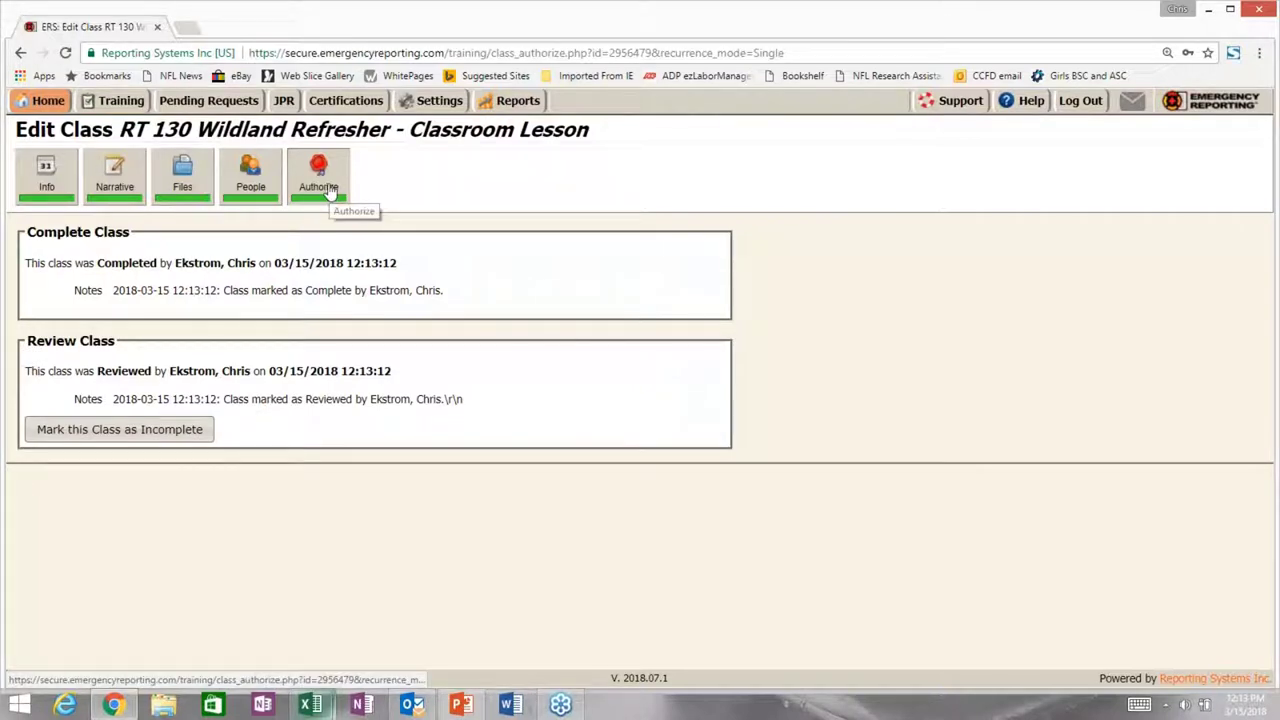
{"action": "left_click", "coordinate": [120, 100]}
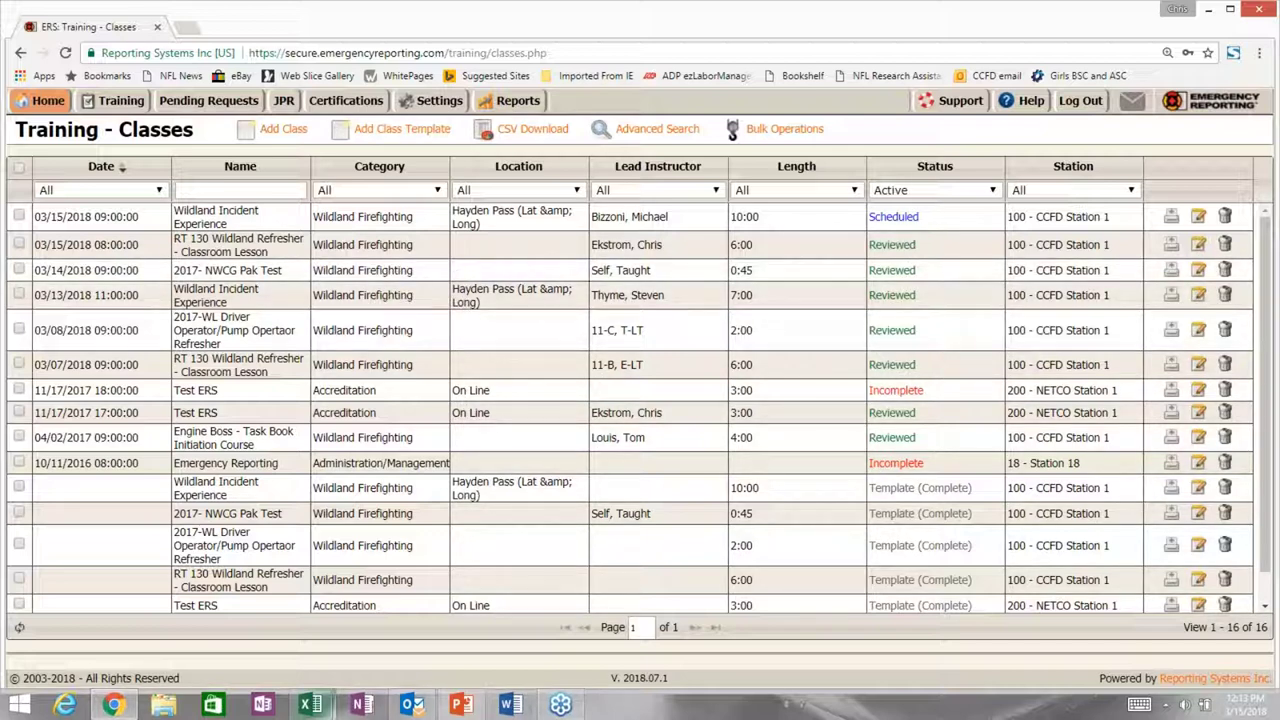
Open the JPR list, expand 2018 NWCG Red Card, and briefly view 12-A, R-FF1's class
{"action": "left_click", "coordinate": [285, 102]}
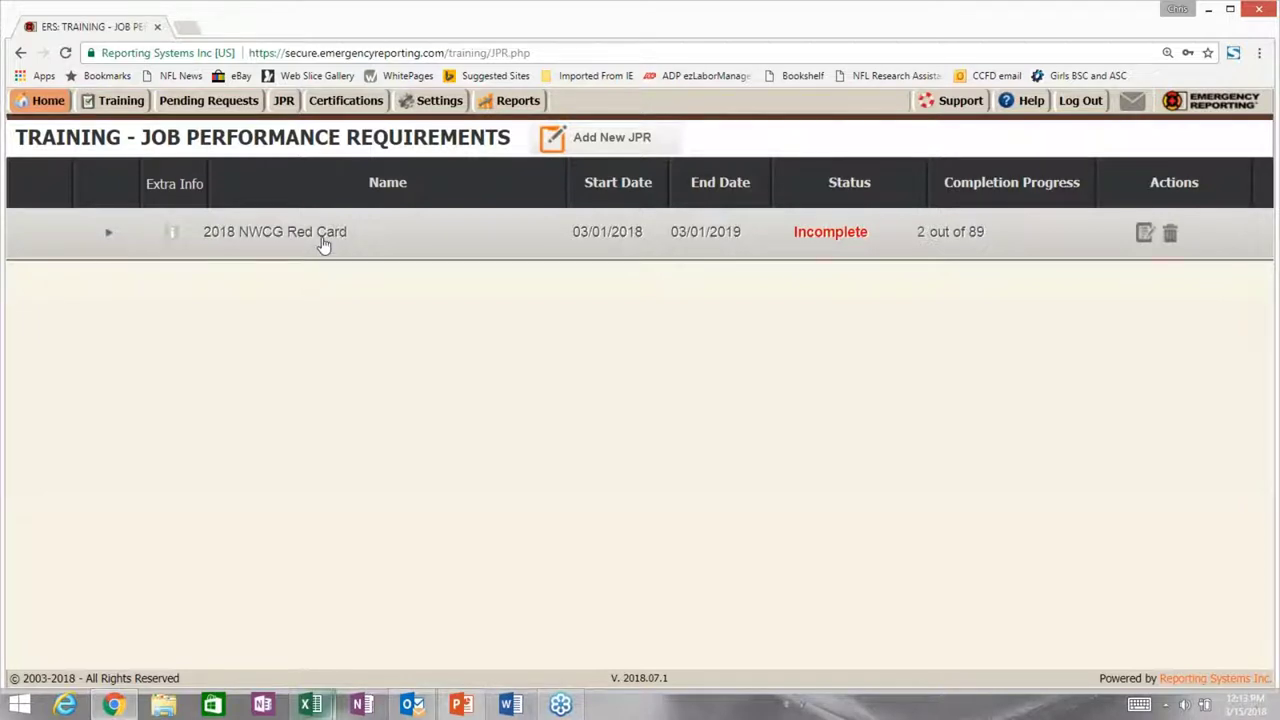
{"action": "left_click", "coordinate": [322, 244]}
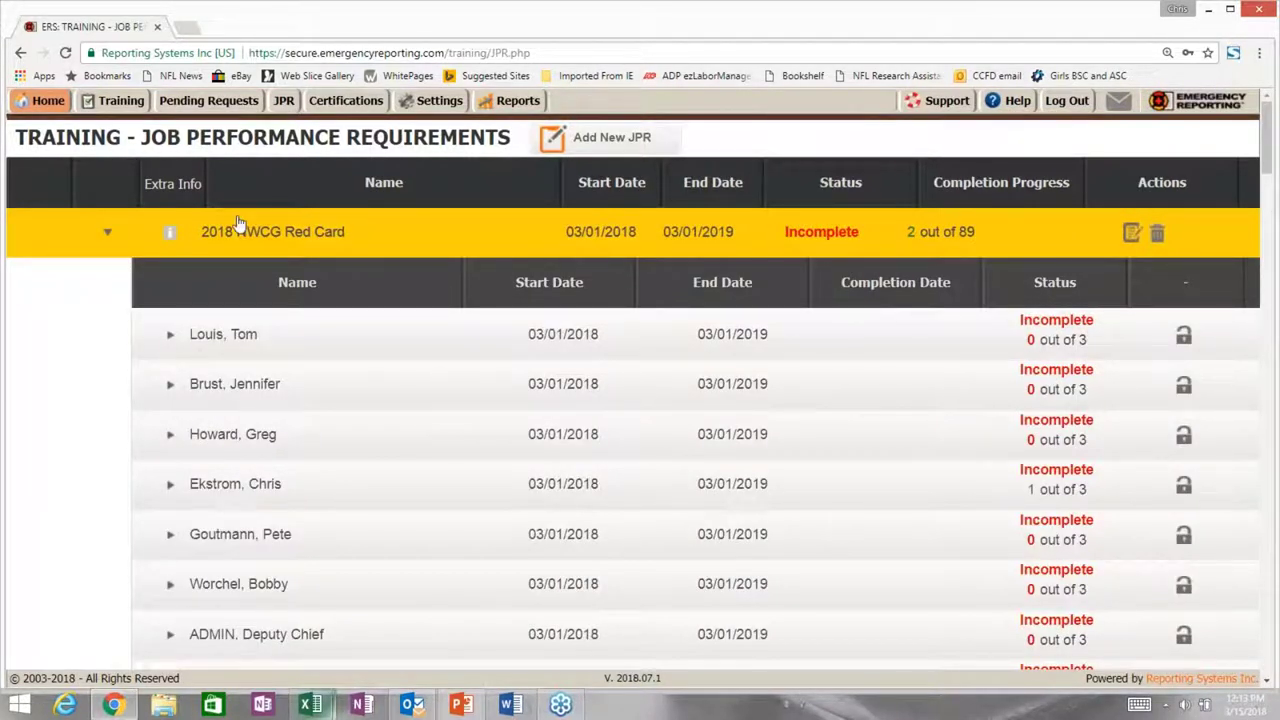
{"action": "mouse_move", "coordinate": [171, 240]}
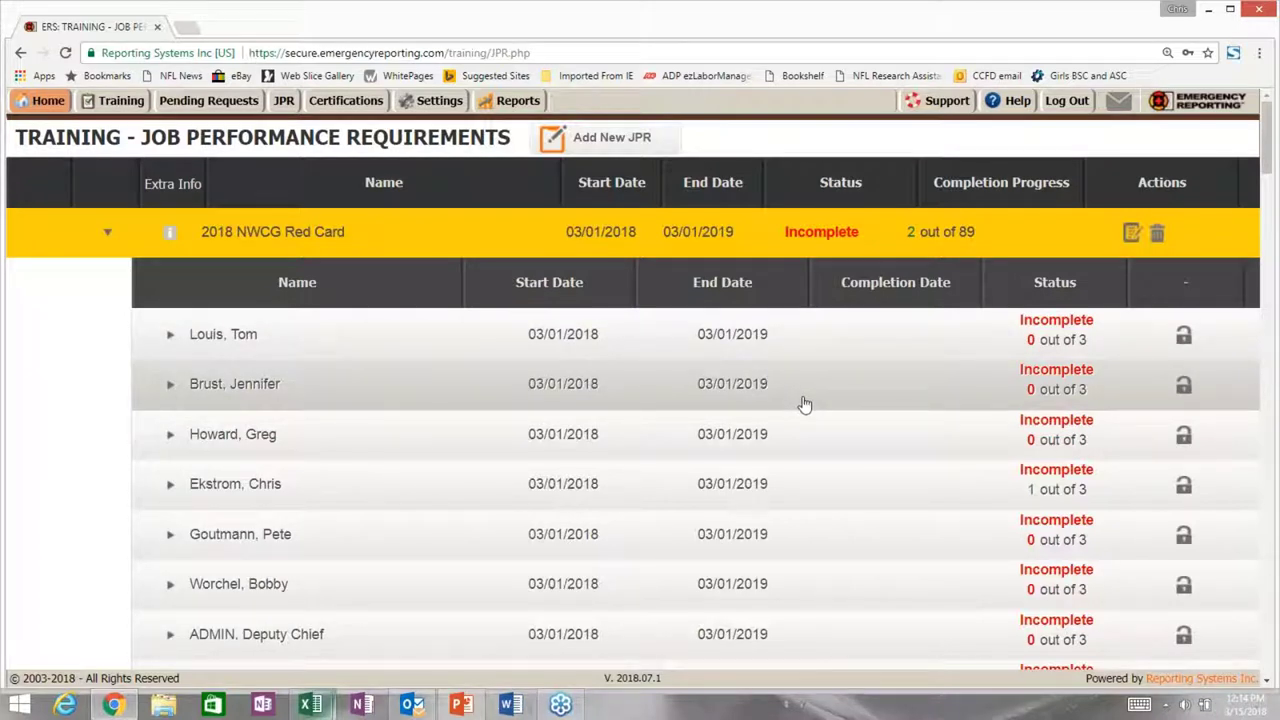
{"action": "scroll", "coordinate": [819, 453], "scroll_direction": "down", "scroll_amount": 5}
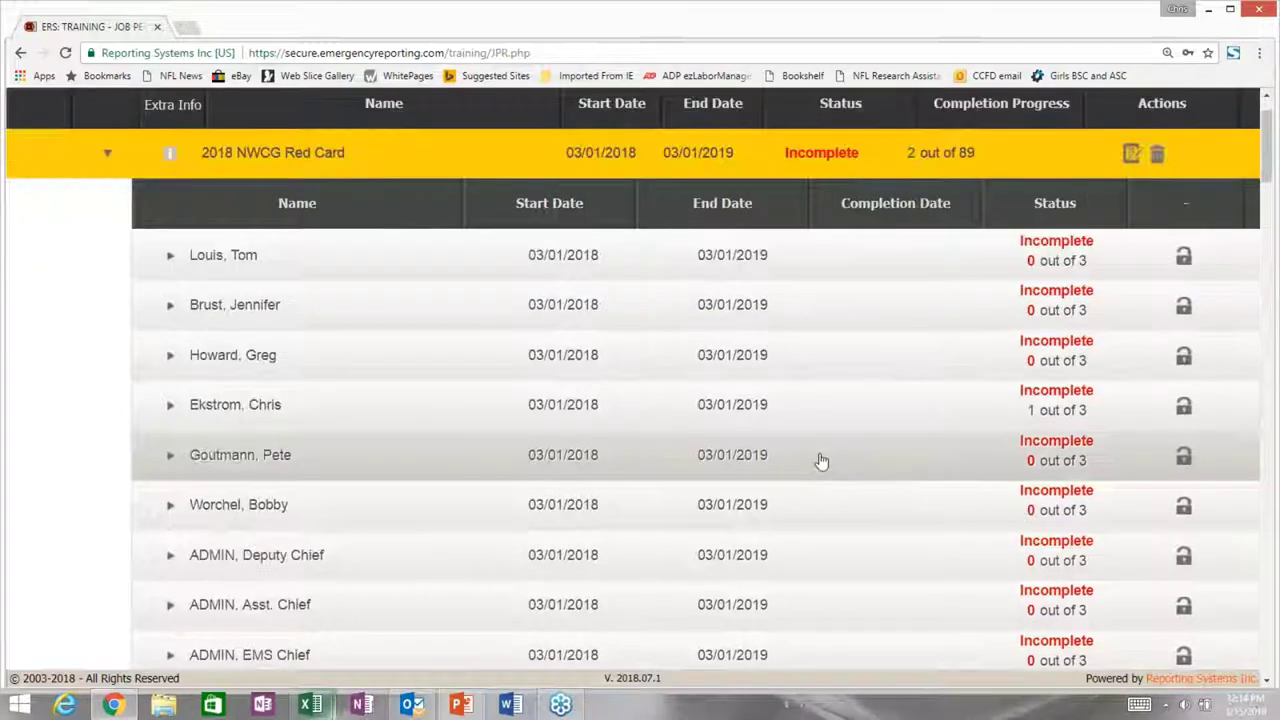
{"action": "scroll", "coordinate": [821, 455], "scroll_direction": "down", "scroll_amount": 10}
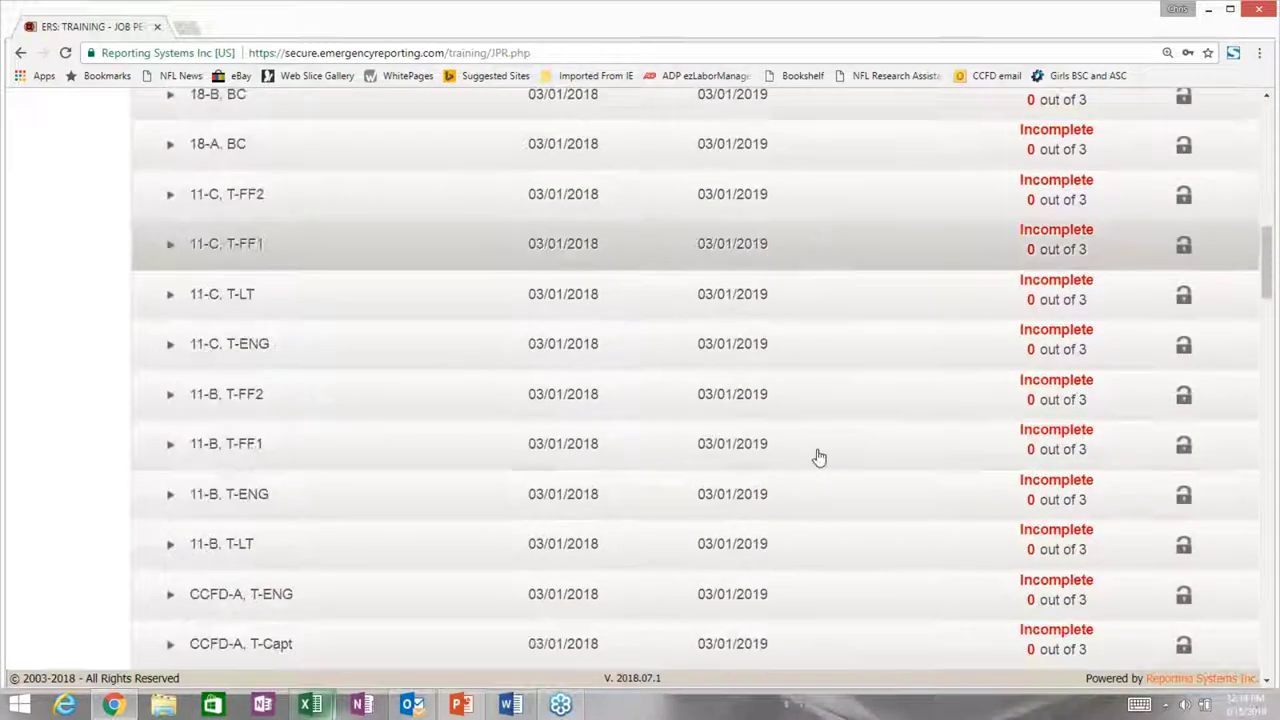
{"action": "scroll", "coordinate": [819, 457], "scroll_direction": "down", "scroll_amount": 4}
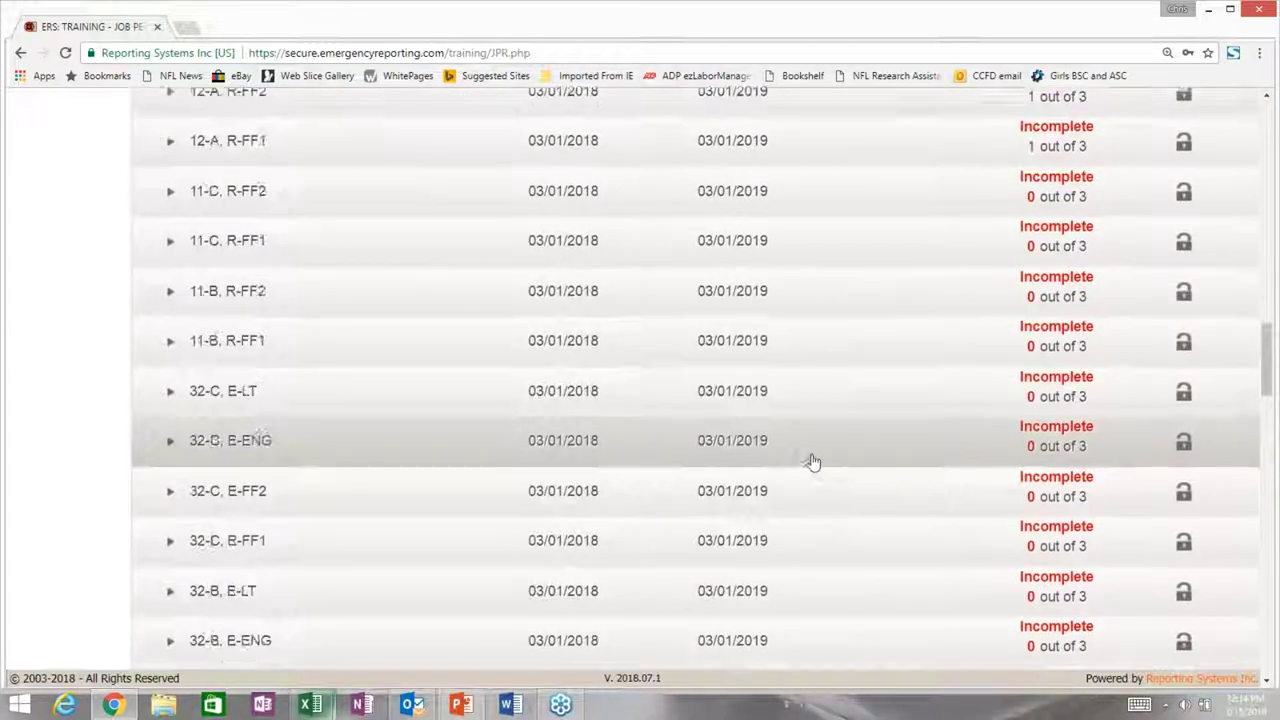
{"action": "scroll", "coordinate": [811, 460], "scroll_direction": "up", "scroll_amount": 2}
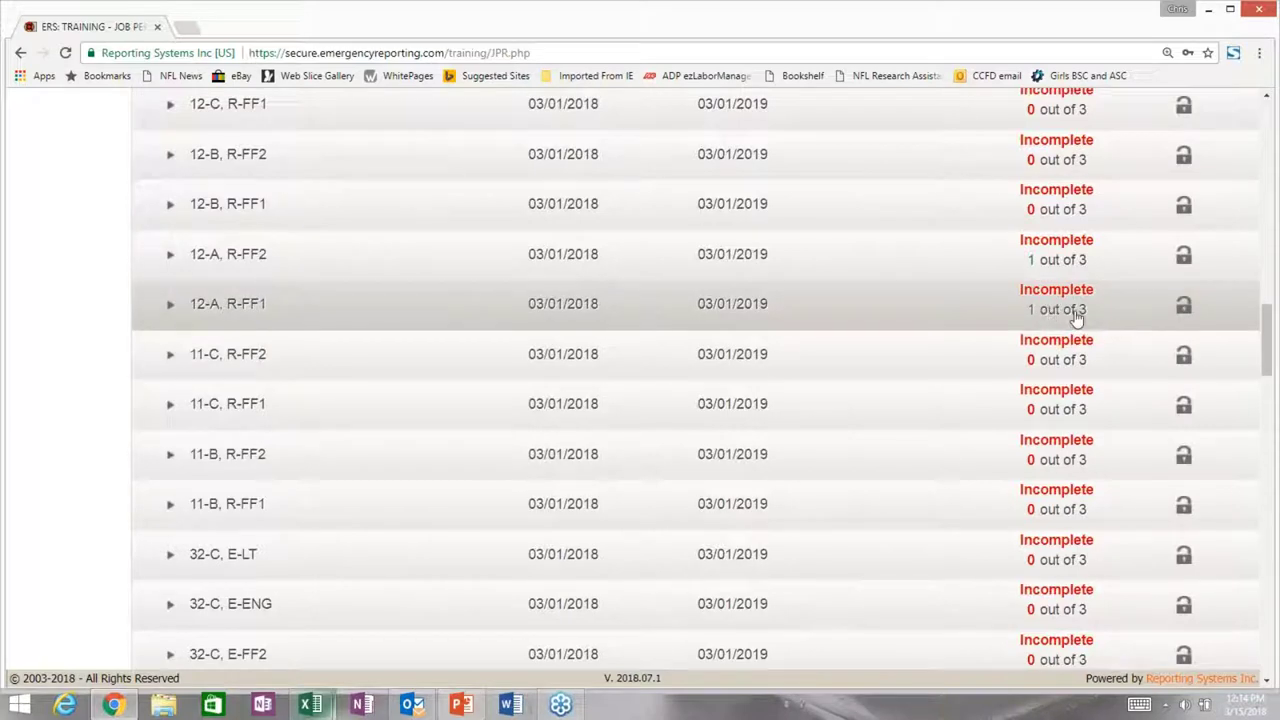
{"action": "left_click", "coordinate": [842, 298]}
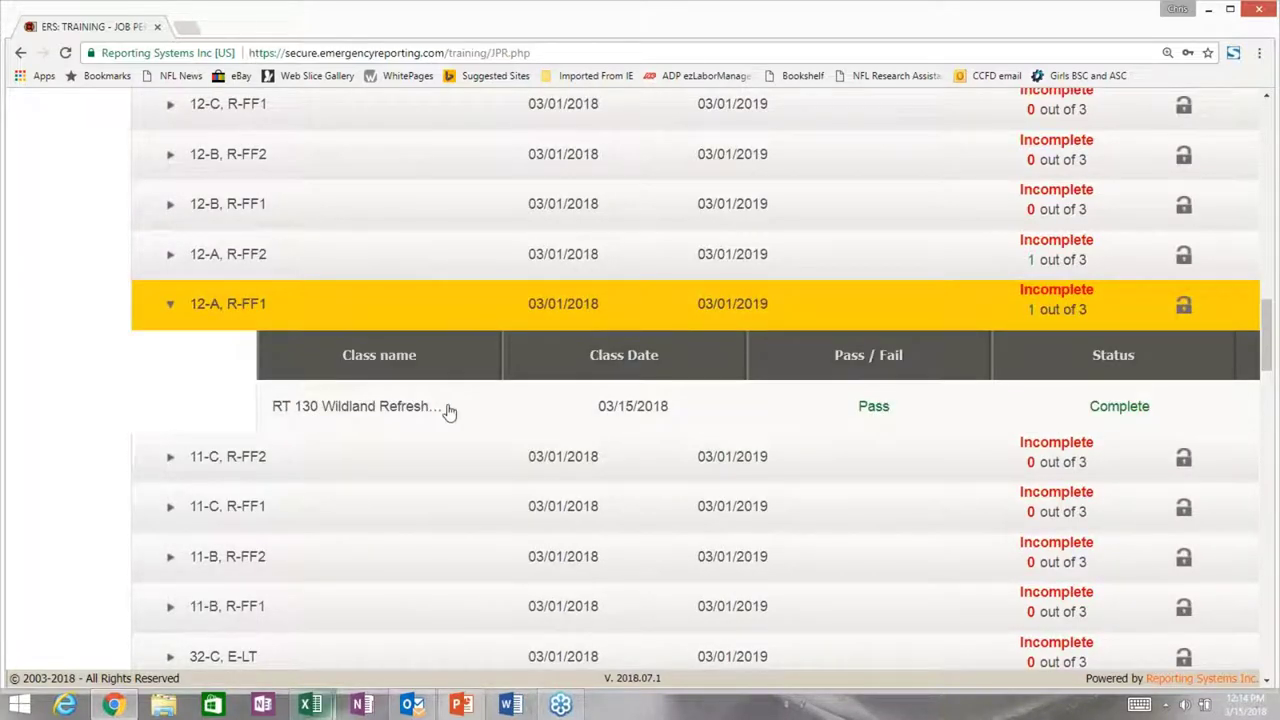
{"action": "left_click", "coordinate": [908, 306]}
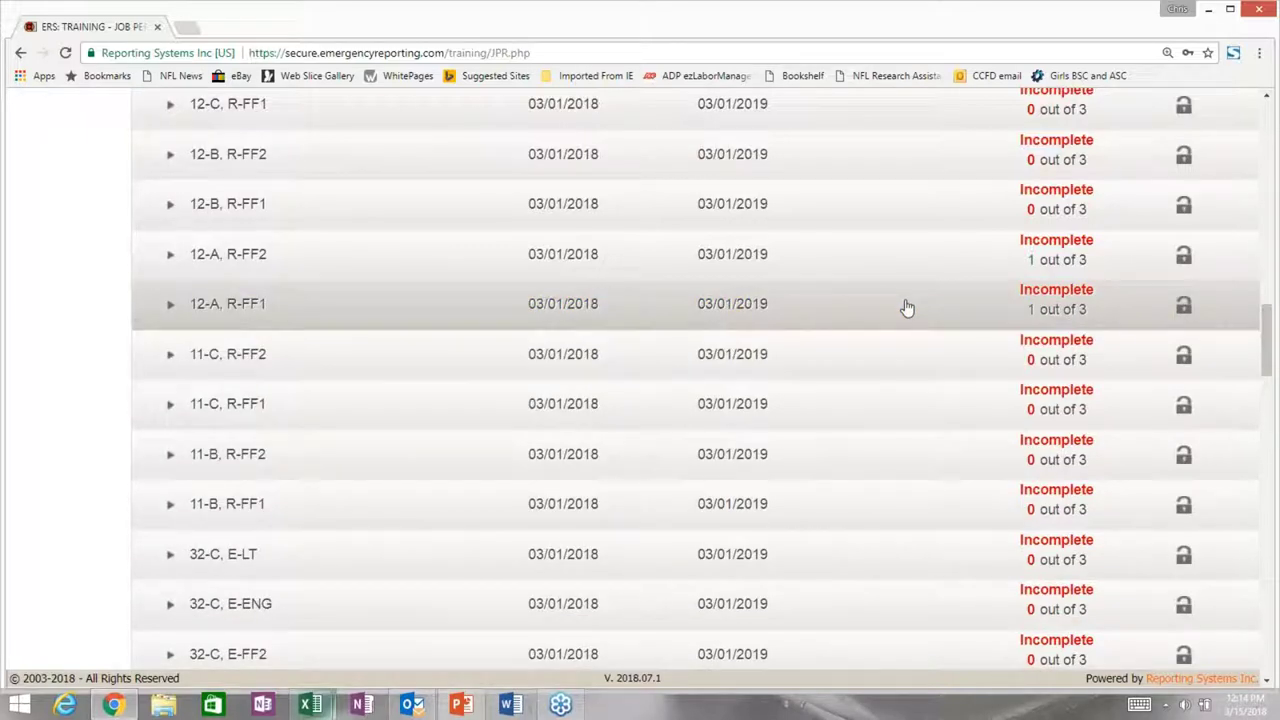
Expand 11-C, E-FF2's passed classes and open the 2017- NWCG Pak Test record
{"action": "scroll", "coordinate": [908, 306], "scroll_direction": "down", "scroll_amount": 7}
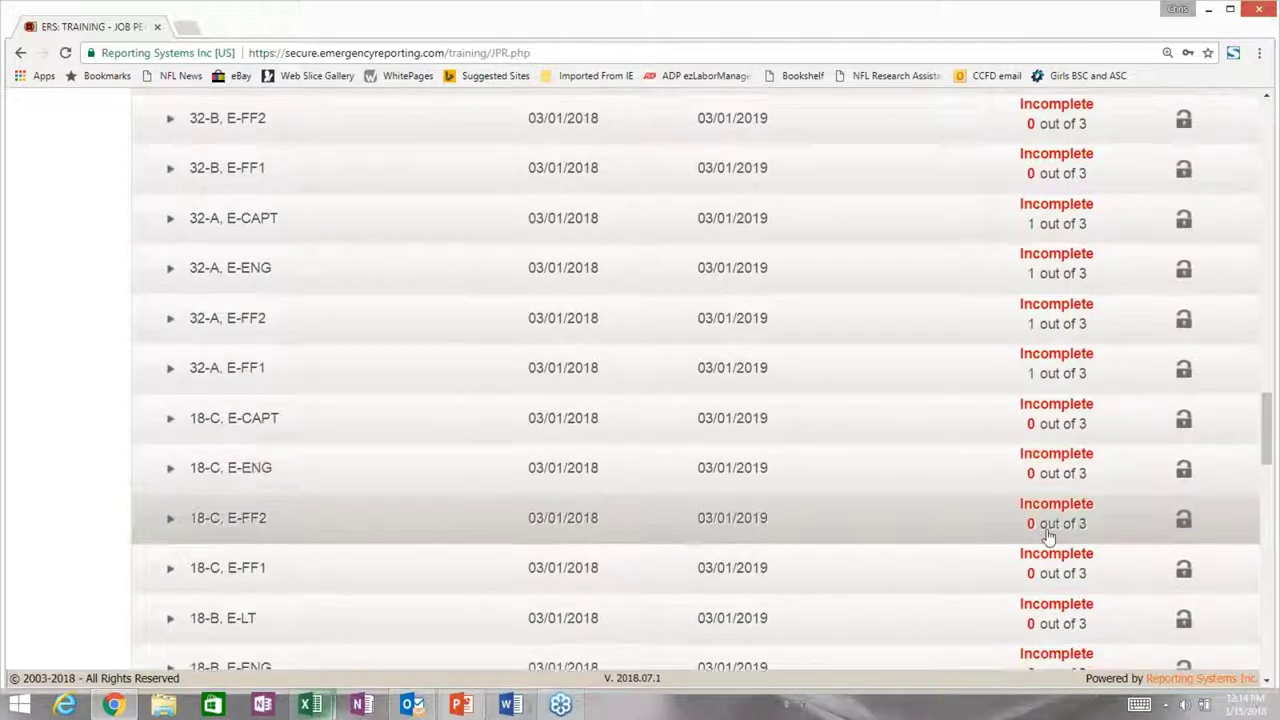
{"action": "scroll", "coordinate": [1047, 537], "scroll_direction": "down", "scroll_amount": 12}
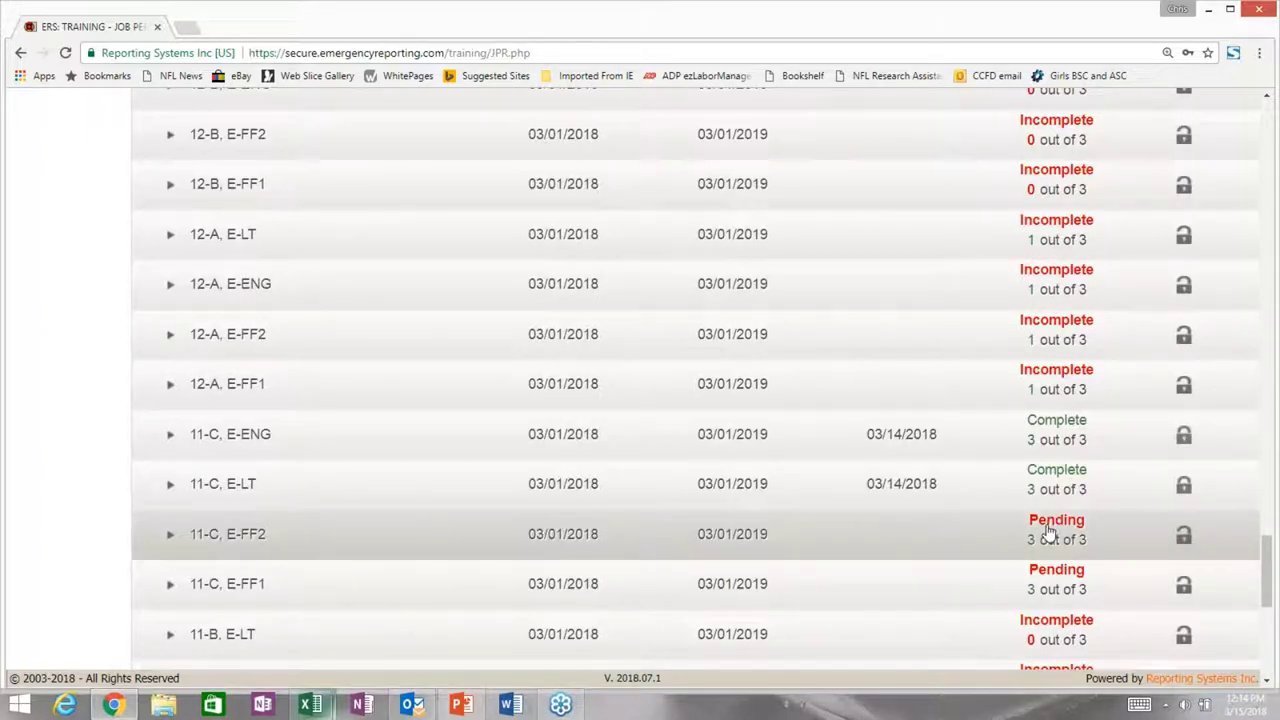
{"action": "left_click", "coordinate": [950, 533]}
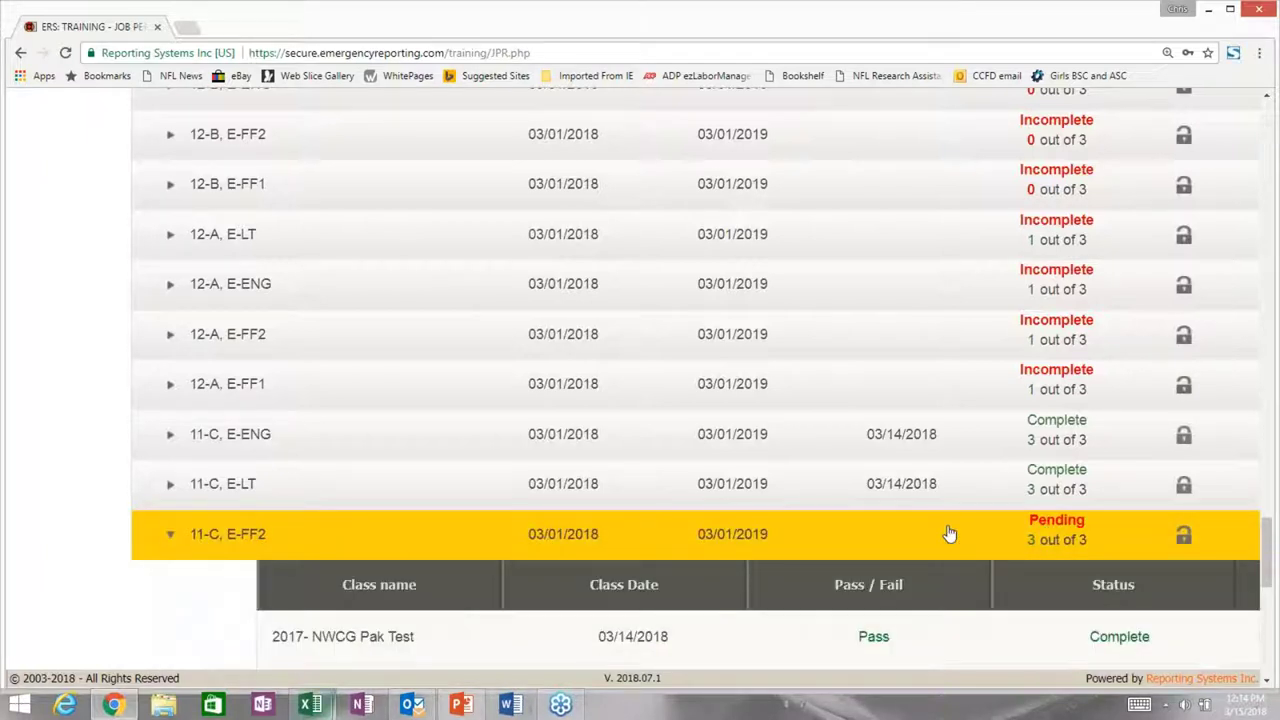
{"action": "scroll", "coordinate": [950, 533], "scroll_direction": "down", "scroll_amount": 2}
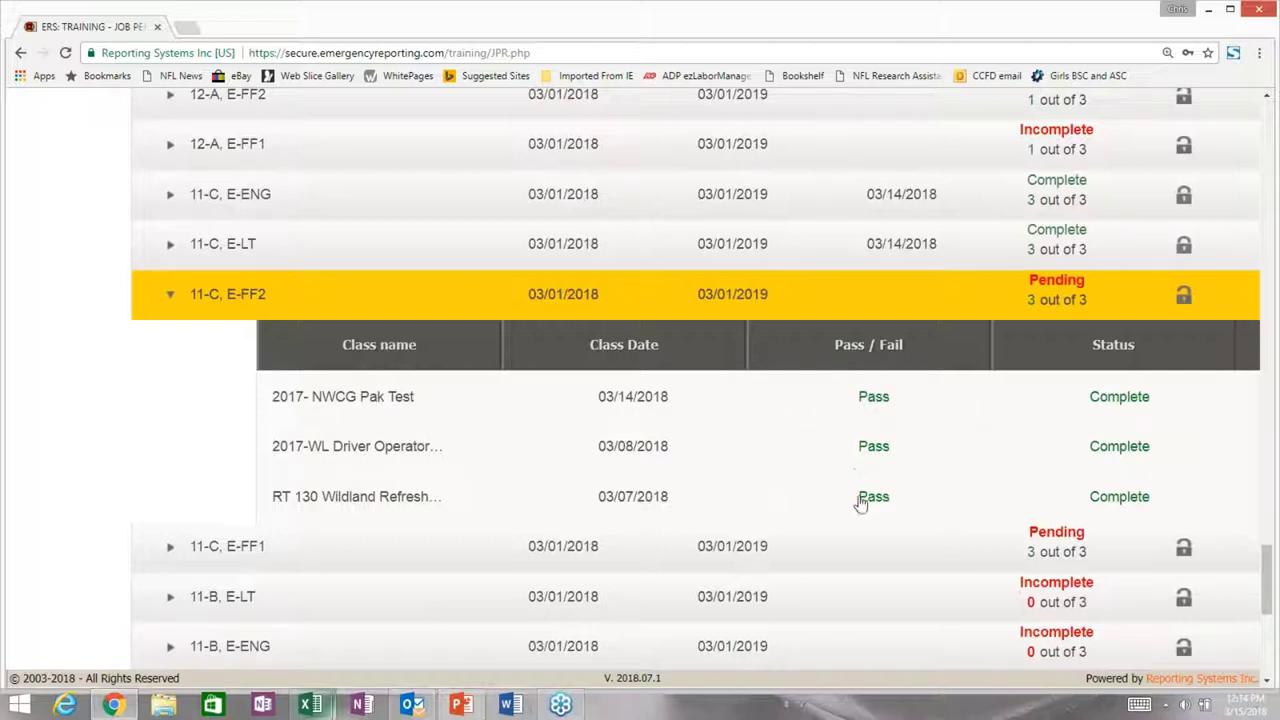
{"action": "left_click", "coordinate": [362, 398]}
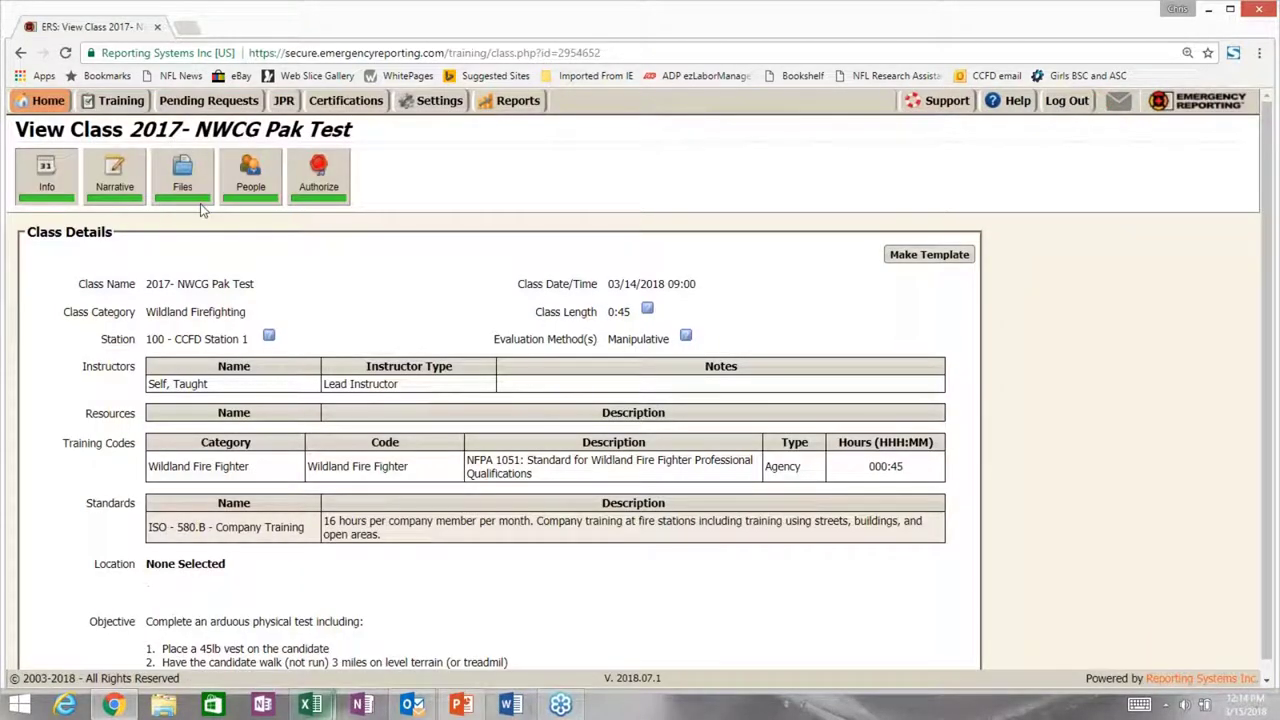
{"action": "scroll", "coordinate": [332, 240], "scroll_direction": "down", "scroll_amount": 1}
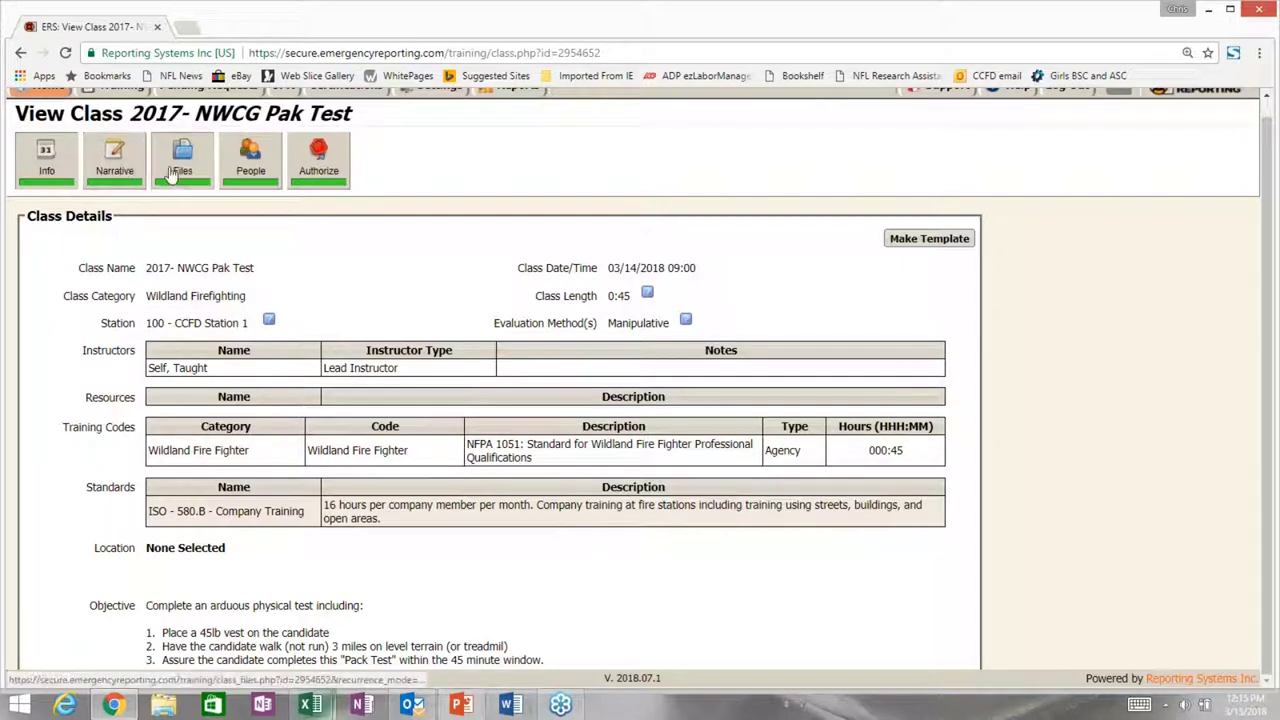
Show the Pak Test's Class People: four 11-C members passed, 0.75 hours each
{"action": "left_click", "coordinate": [258, 172]}
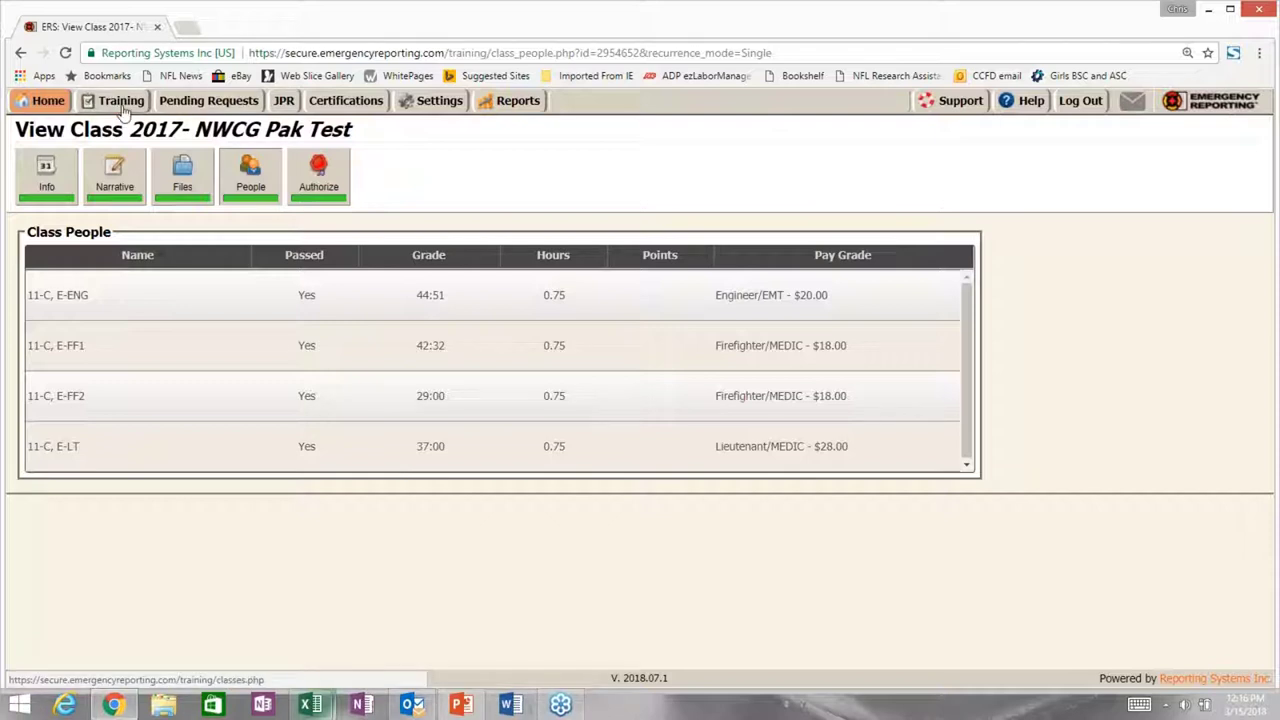
Reopen the JPR list, expand 2018 NWCG Red Card, and show 11-C, E-FF2's three passed classes
{"action": "left_click", "coordinate": [285, 102]}
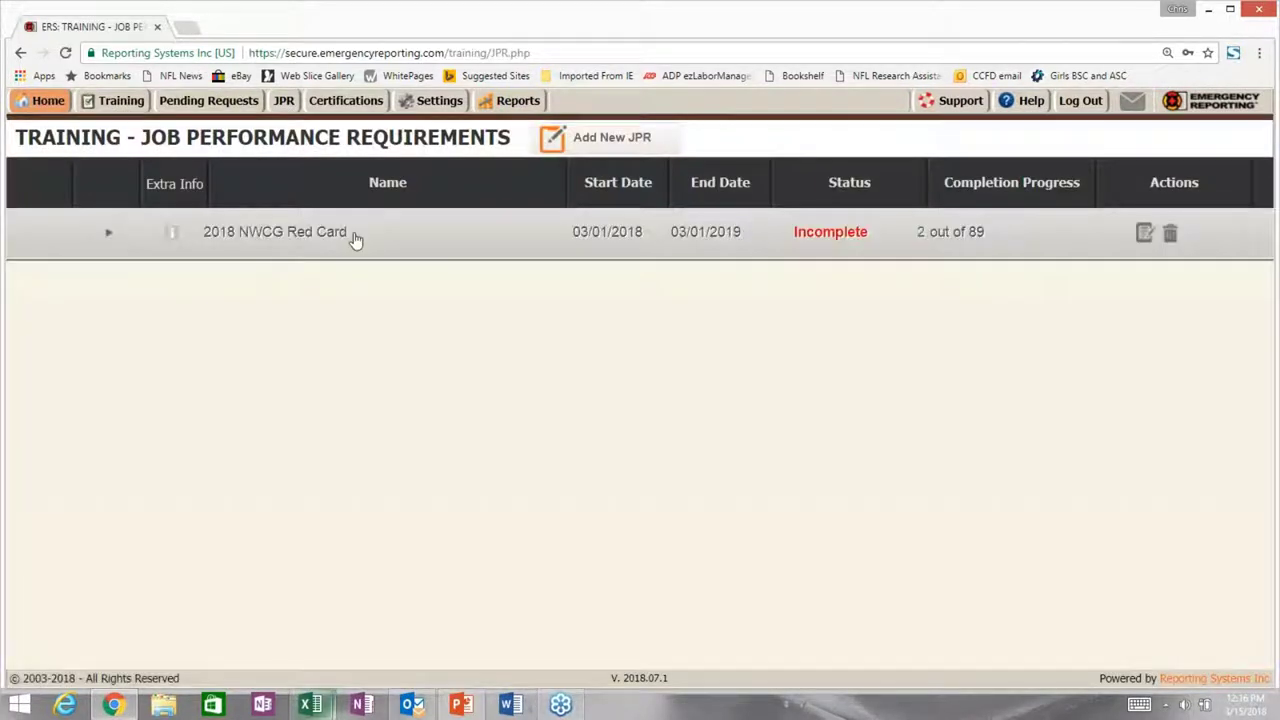
{"action": "left_click", "coordinate": [355, 236]}
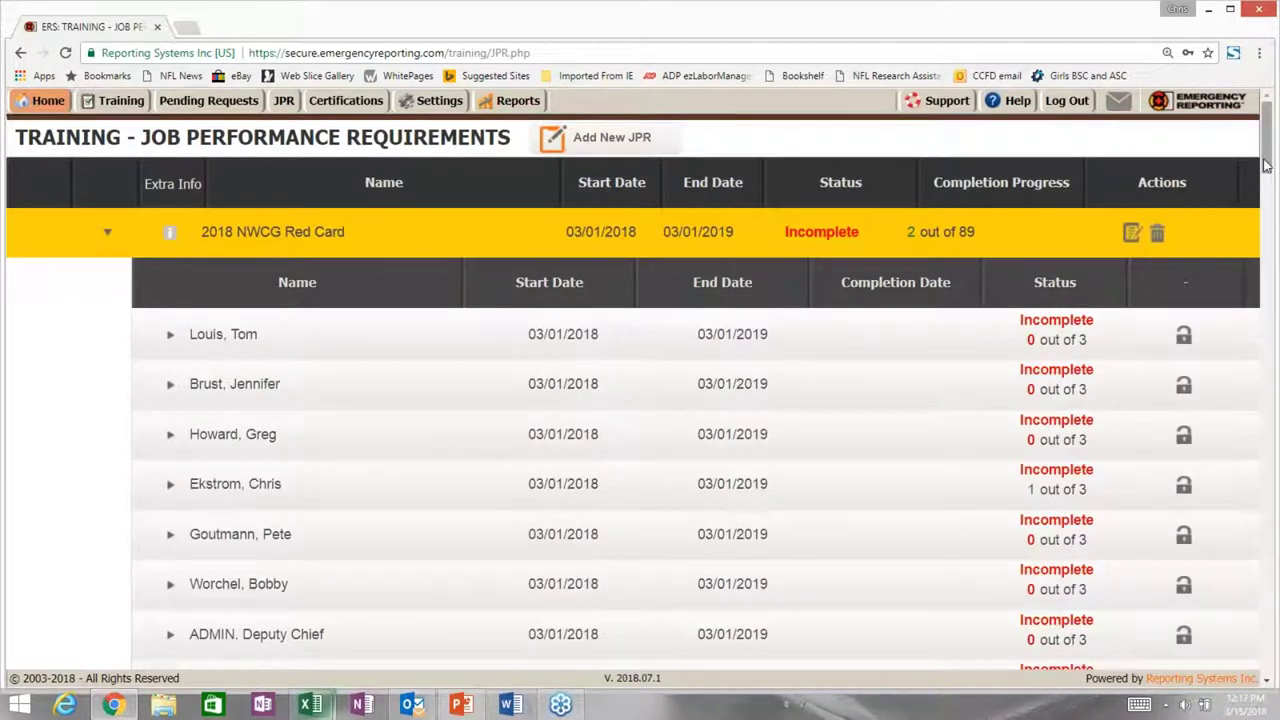
{"action": "left_click_drag", "start_coordinate": [1265, 165], "coordinate": [1248, 607]}
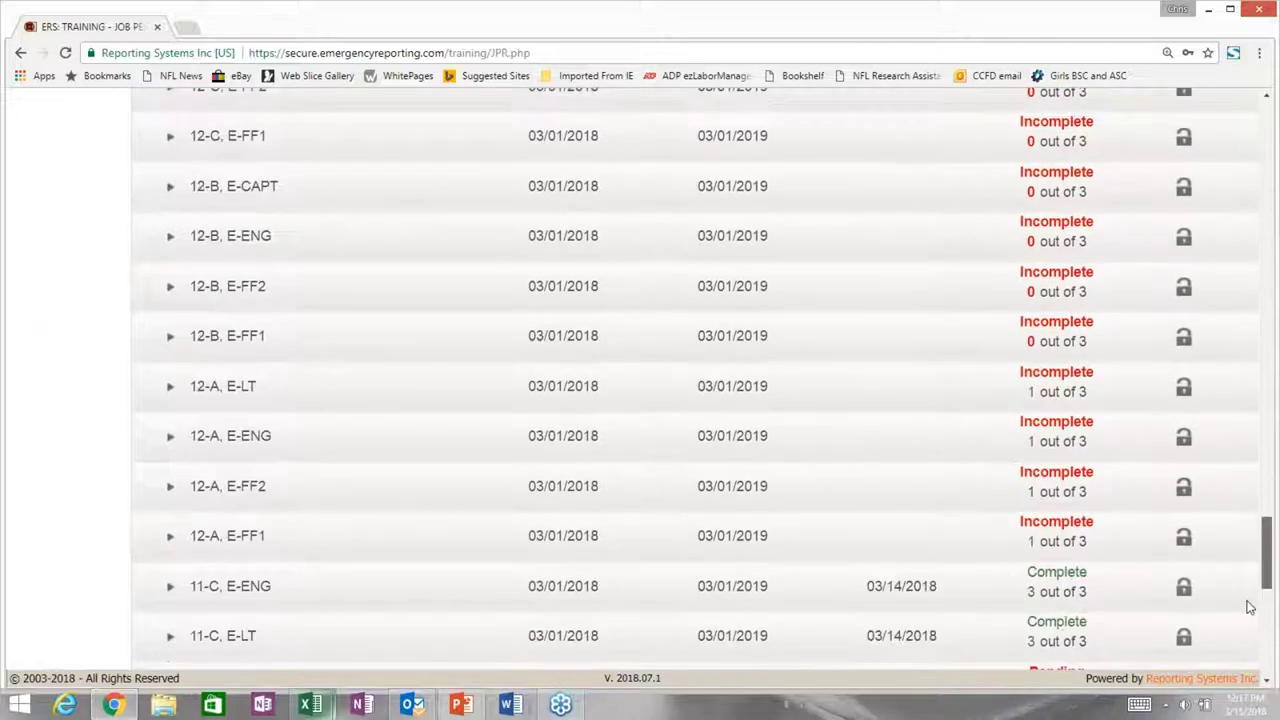
{"action": "scroll", "coordinate": [911, 466], "scroll_direction": "down", "scroll_amount": 3}
{"action": "left_click", "coordinate": [890, 459]}
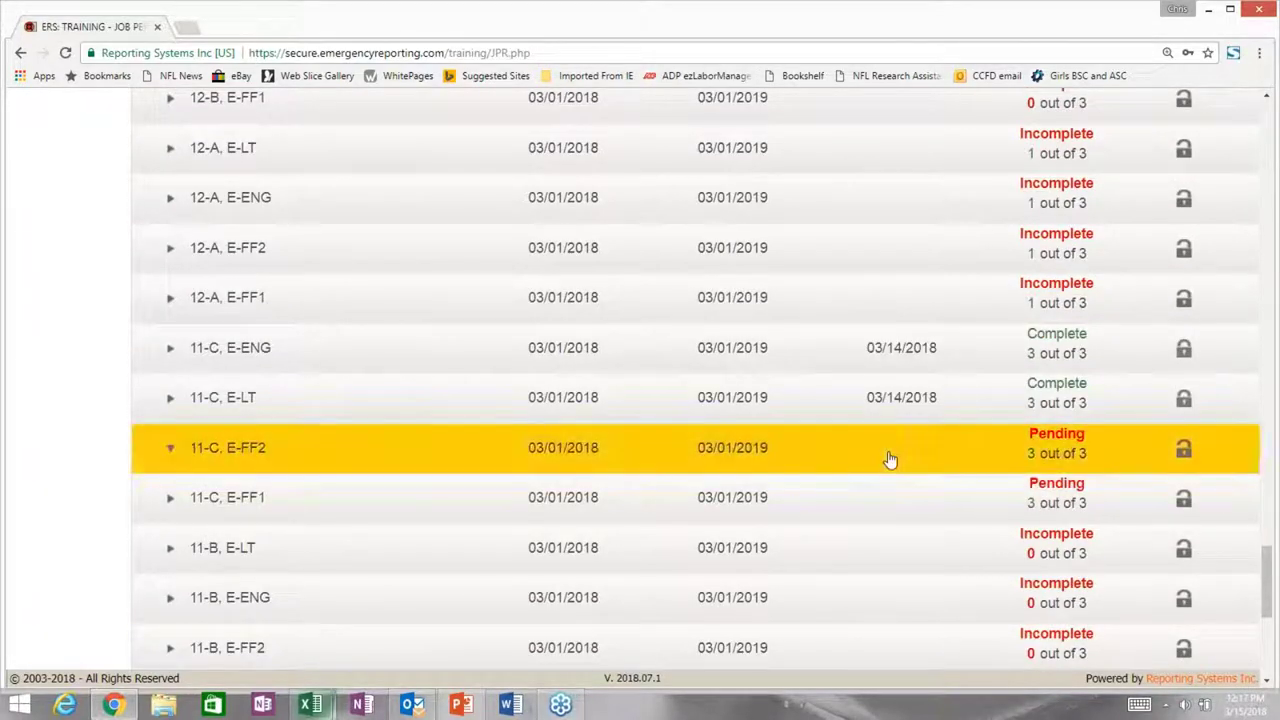
{"action": "scroll", "coordinate": [948, 572], "scroll_direction": "down", "scroll_amount": 1}
{"action": "scroll", "coordinate": [948, 572], "scroll_direction": "down", "scroll_amount": 2}
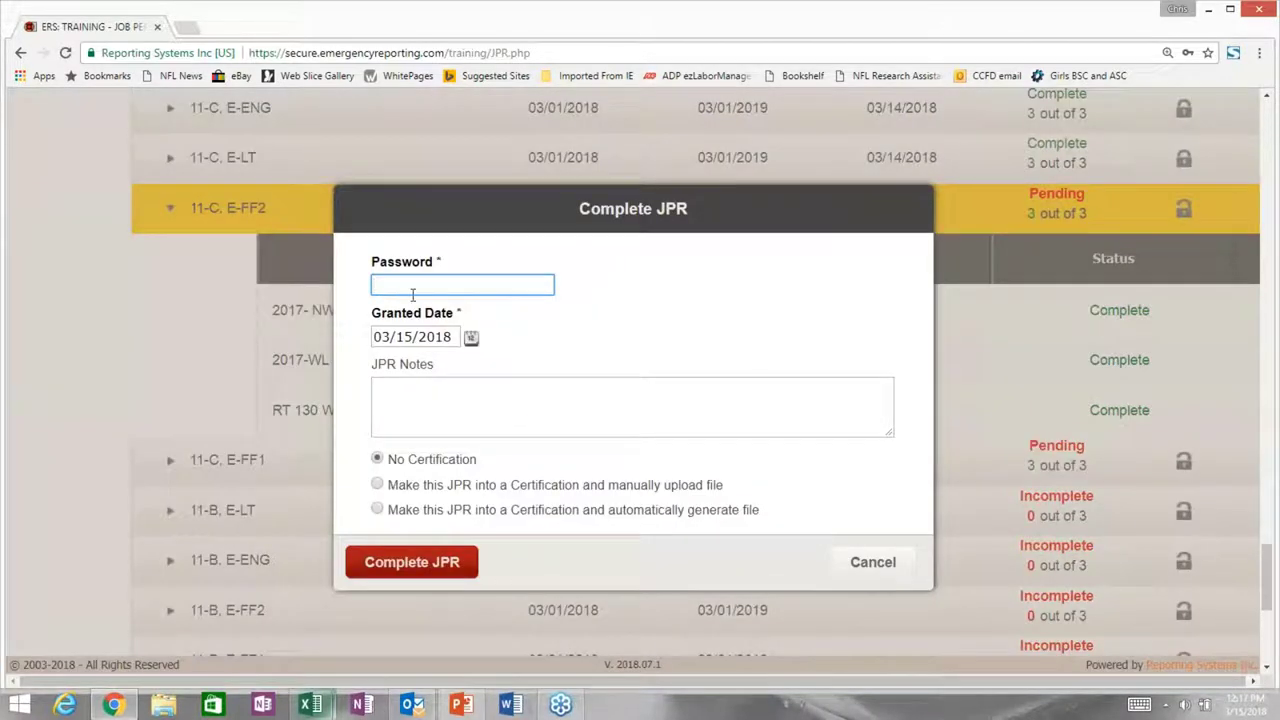
Authorize the 11-C, E-FF2 JPR completion with the saved account password
{"action": "left_click", "coordinate": [525, 287]}
{"action": "right_click", "coordinate": [518, 289]}
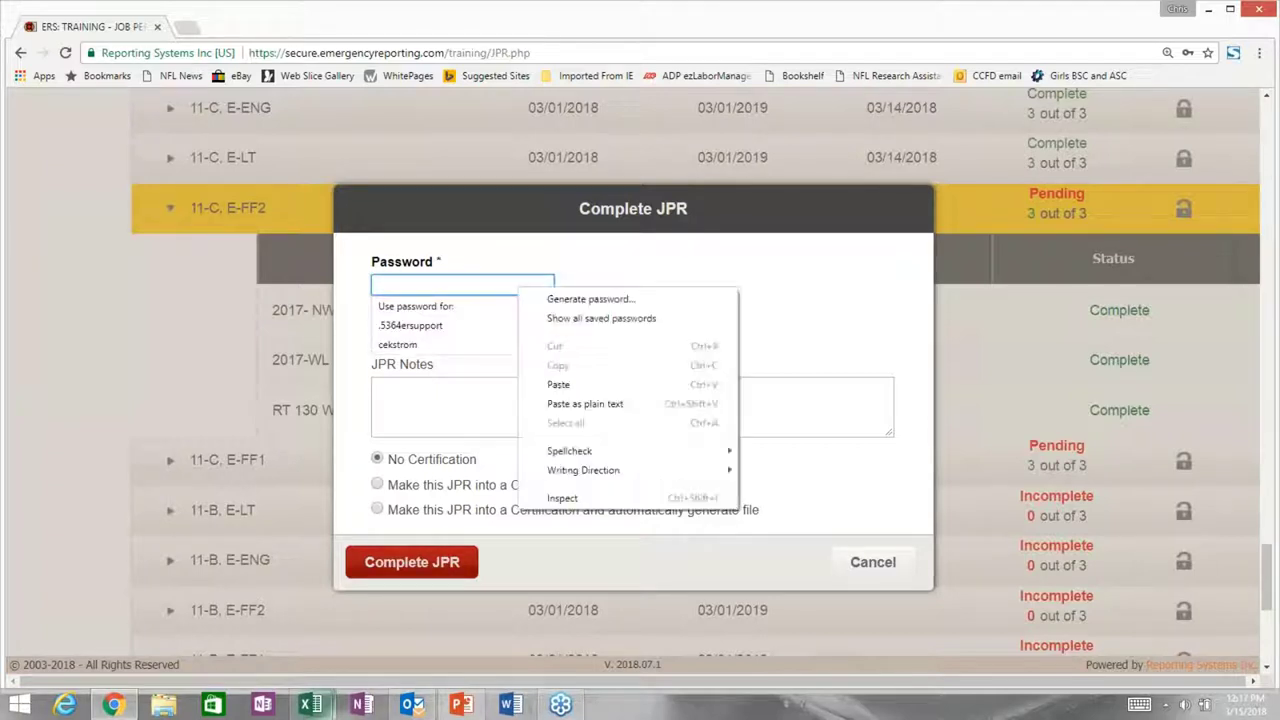
{"action": "left_click", "coordinate": [408, 346]}
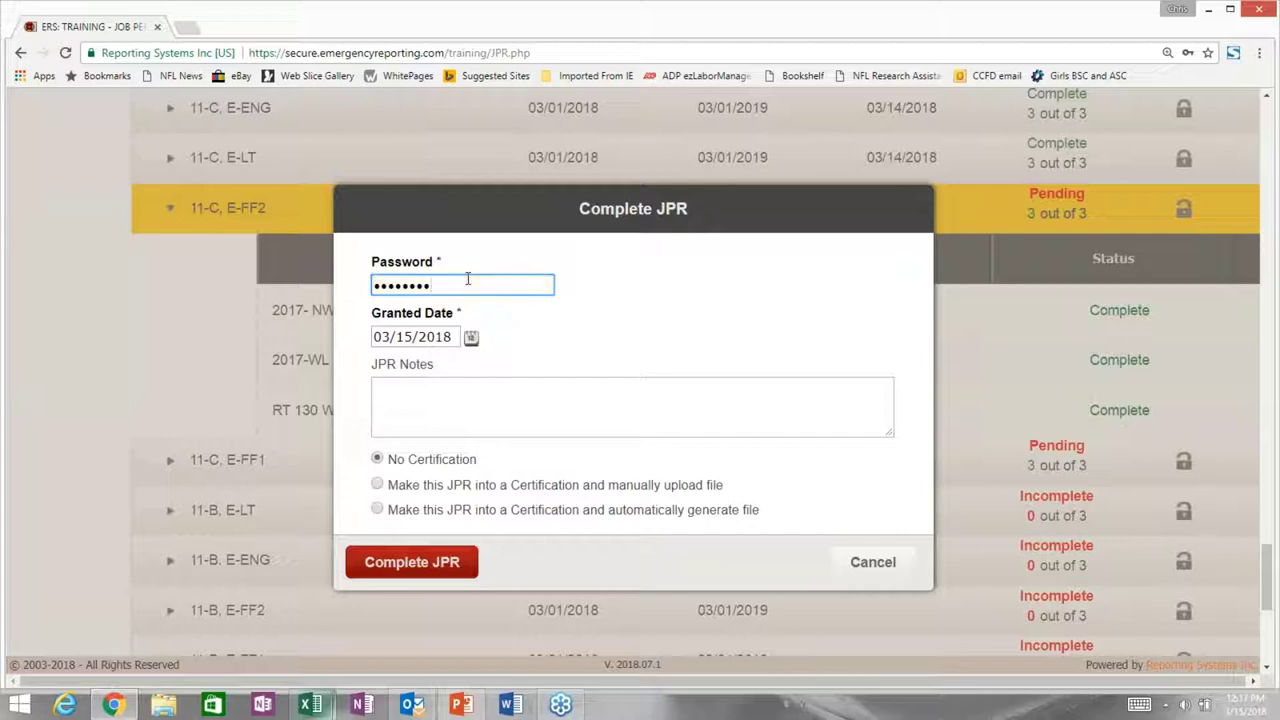
{"action": "left_click", "coordinate": [414, 408]}
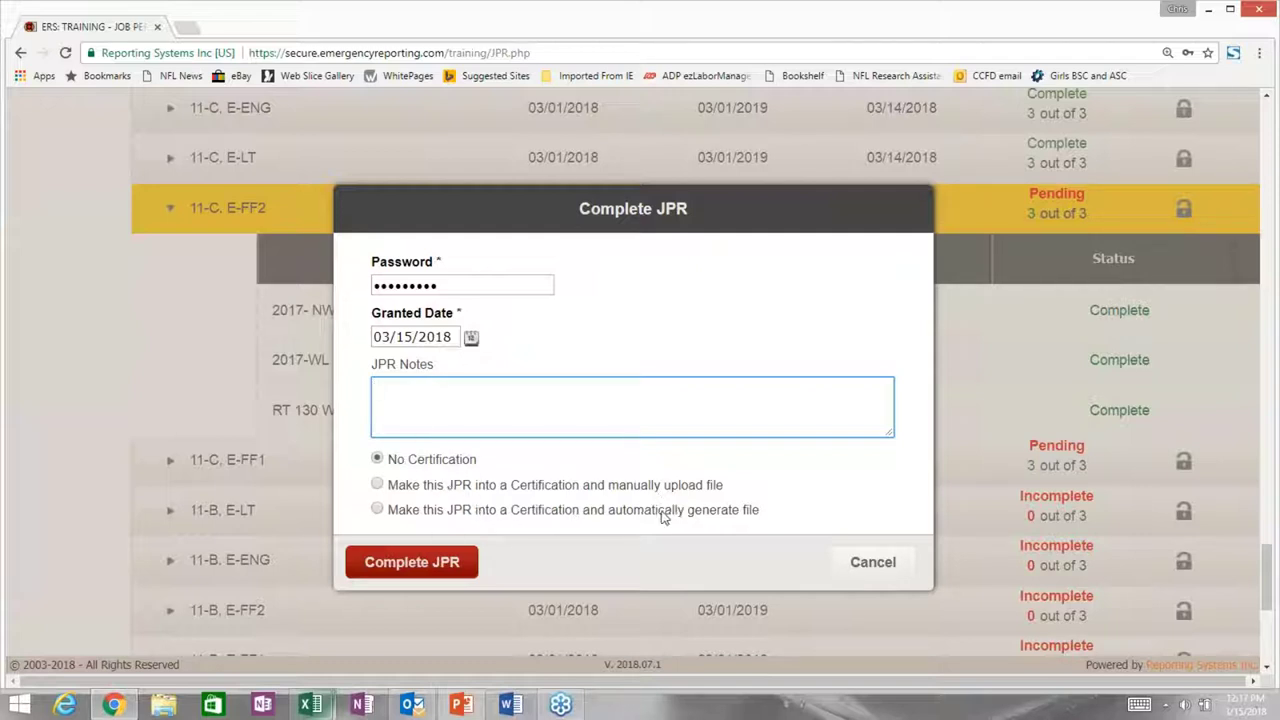
Choose to auto-generate the certification file and start the JPR note with '11-C'
{"action": "left_click", "coordinate": [378, 510]}
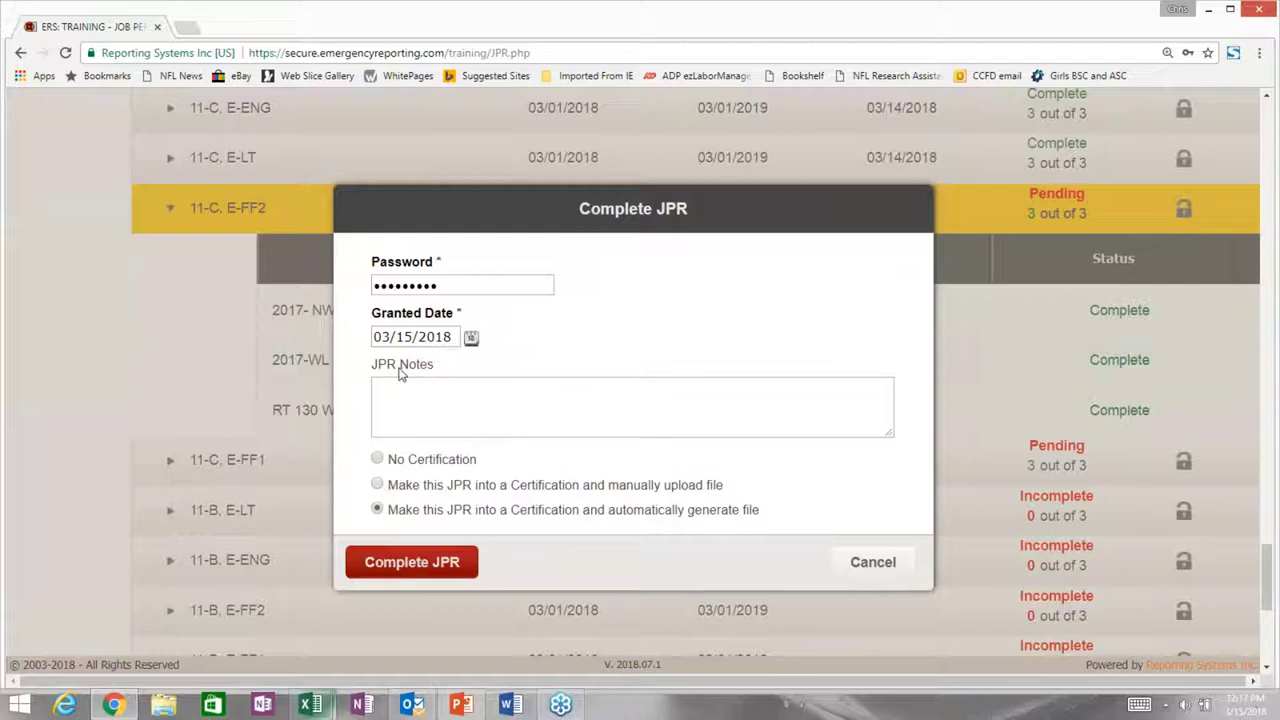
{"action": "left_click", "coordinate": [494, 395]}
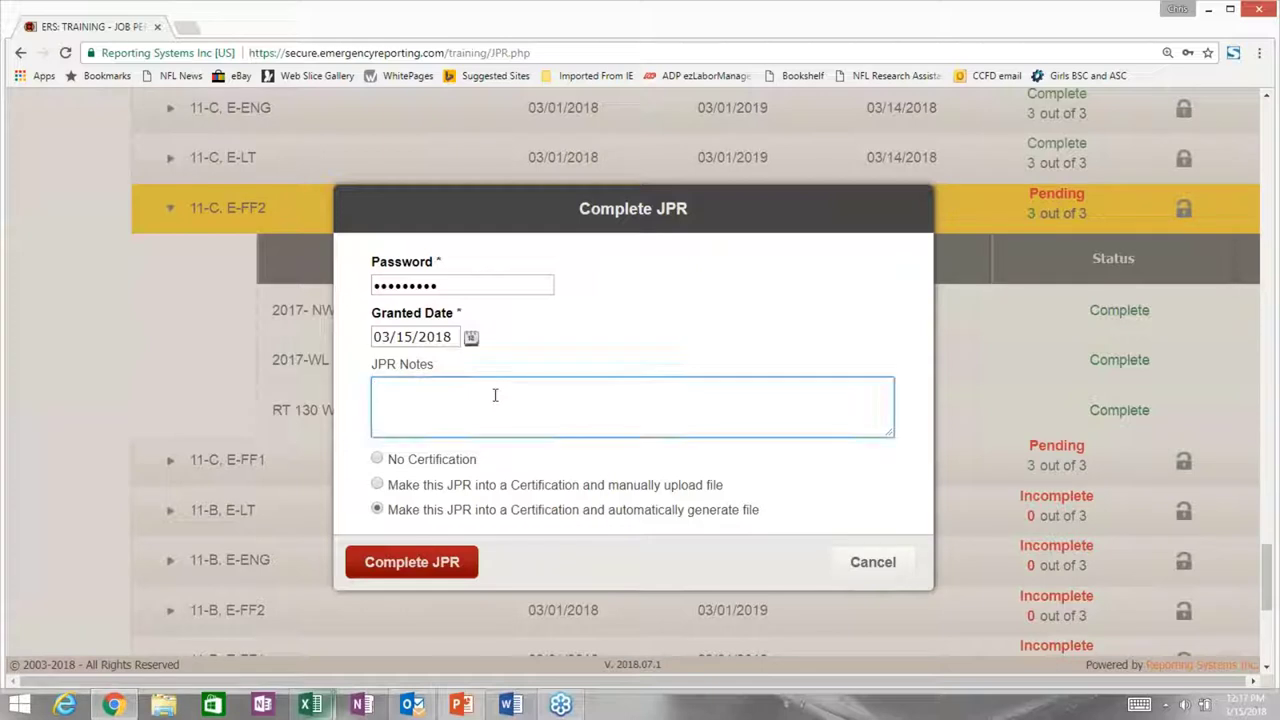
{"action": "type", "text": "11-C"}
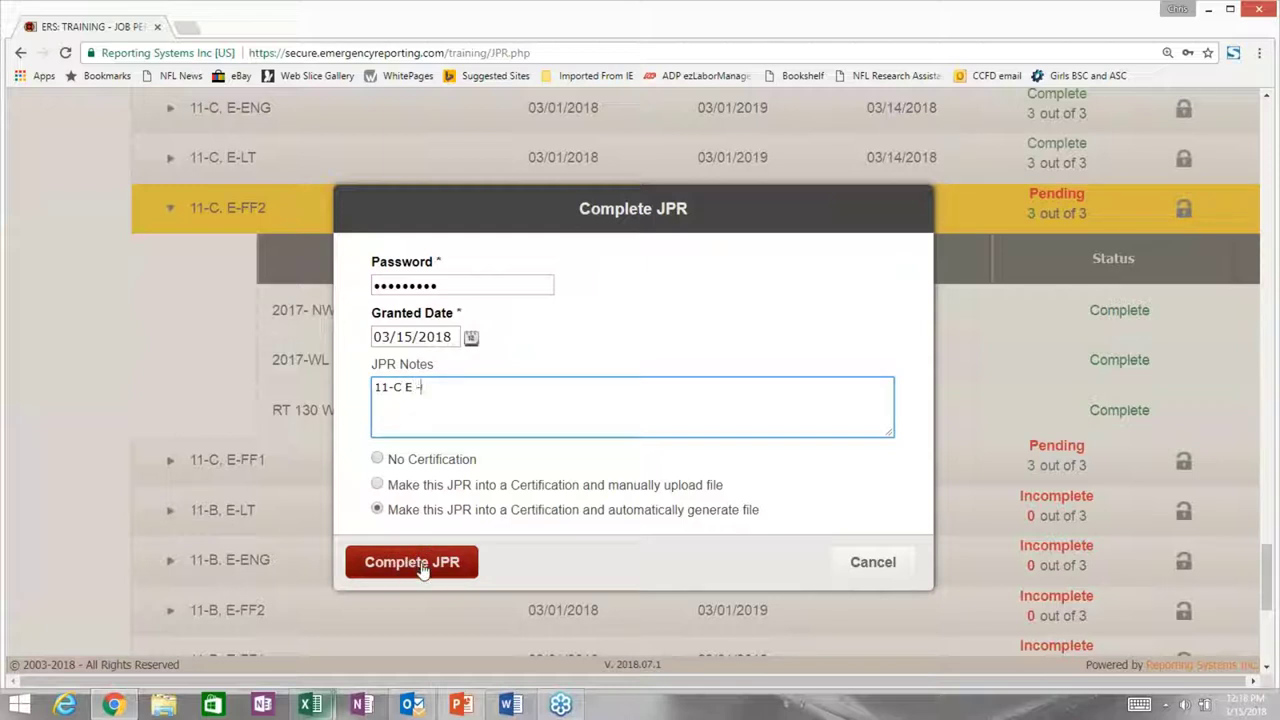
Finish the note as '11-C E -FF2', submit, and set type and name to Wildland Fire Fighter
{"action": "type", "text": "E -FF2"}
{"action": "left_click", "coordinate": [426, 570]}
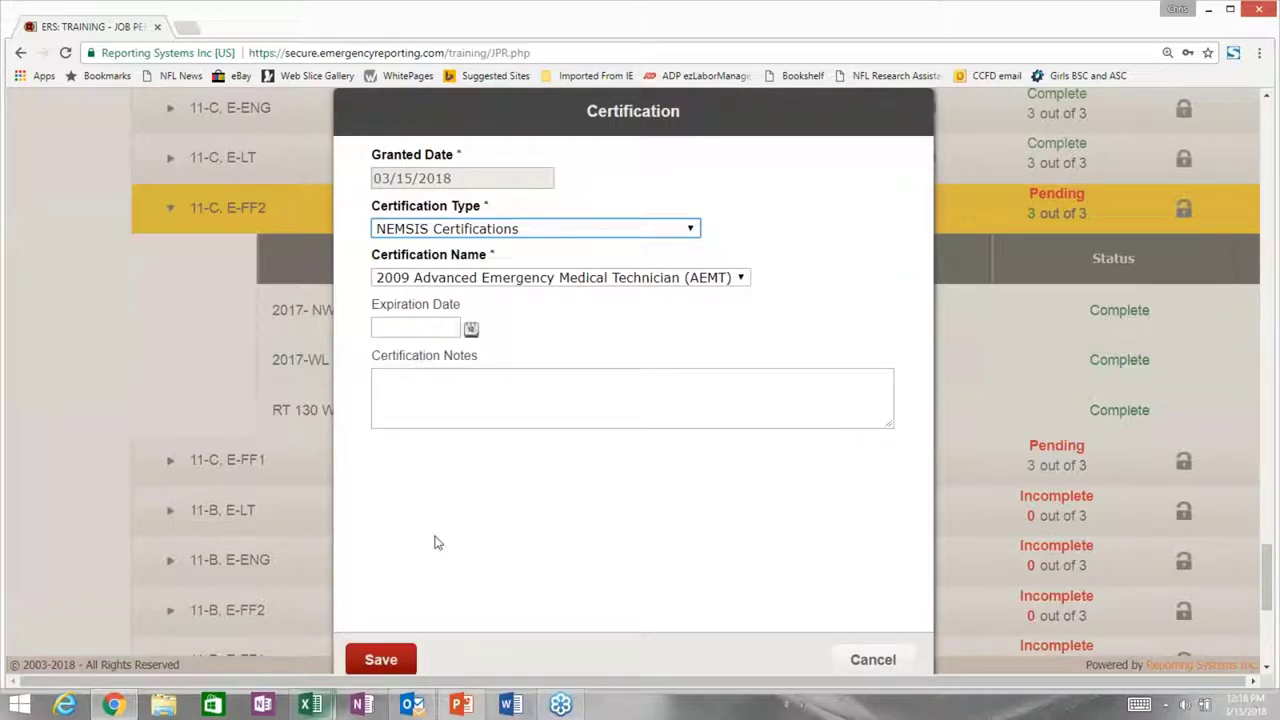
{"action": "left_click", "coordinate": [522, 231]}
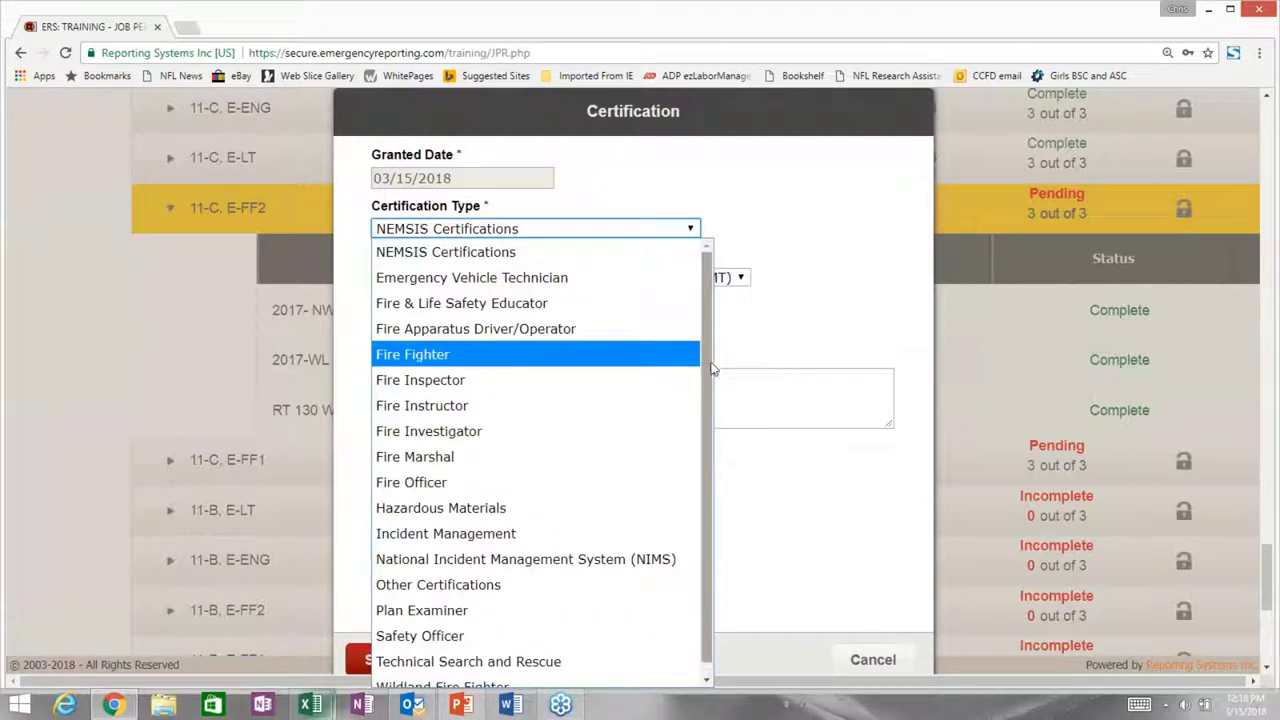
{"action": "left_click", "coordinate": [422, 678]}
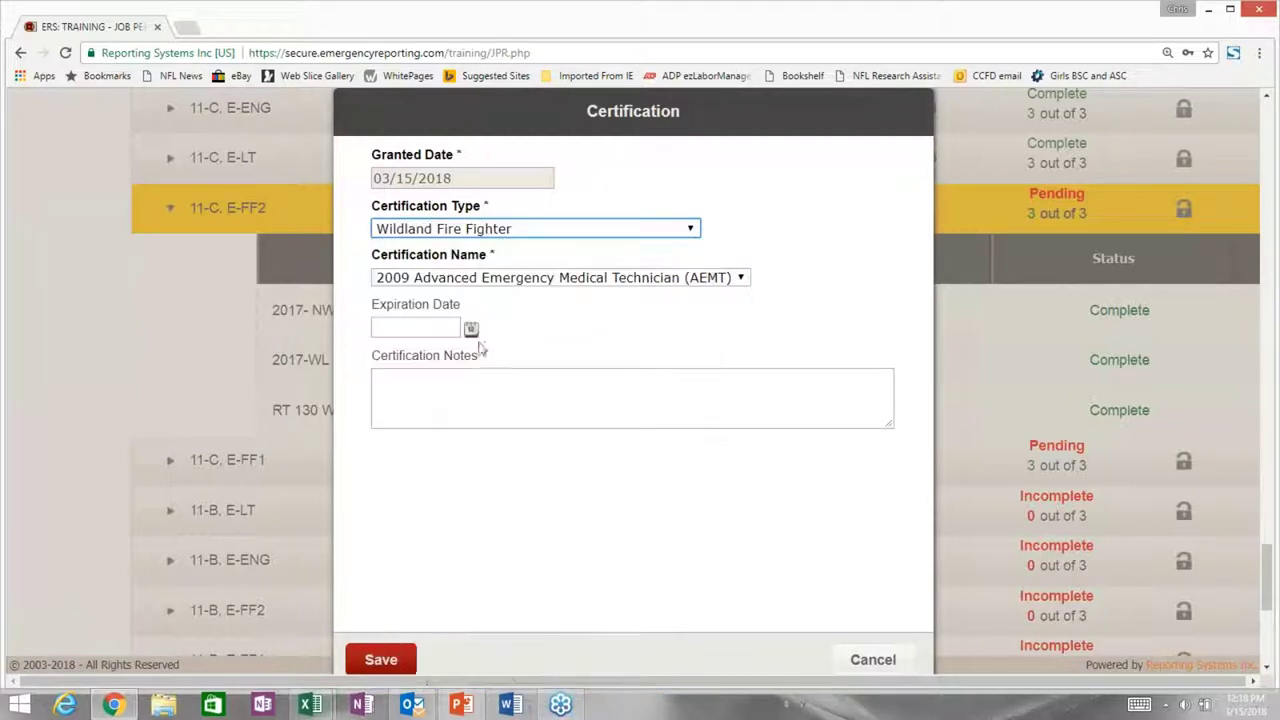
{"action": "left_click", "coordinate": [467, 284]}
{"action": "left_click", "coordinate": [462, 292]}
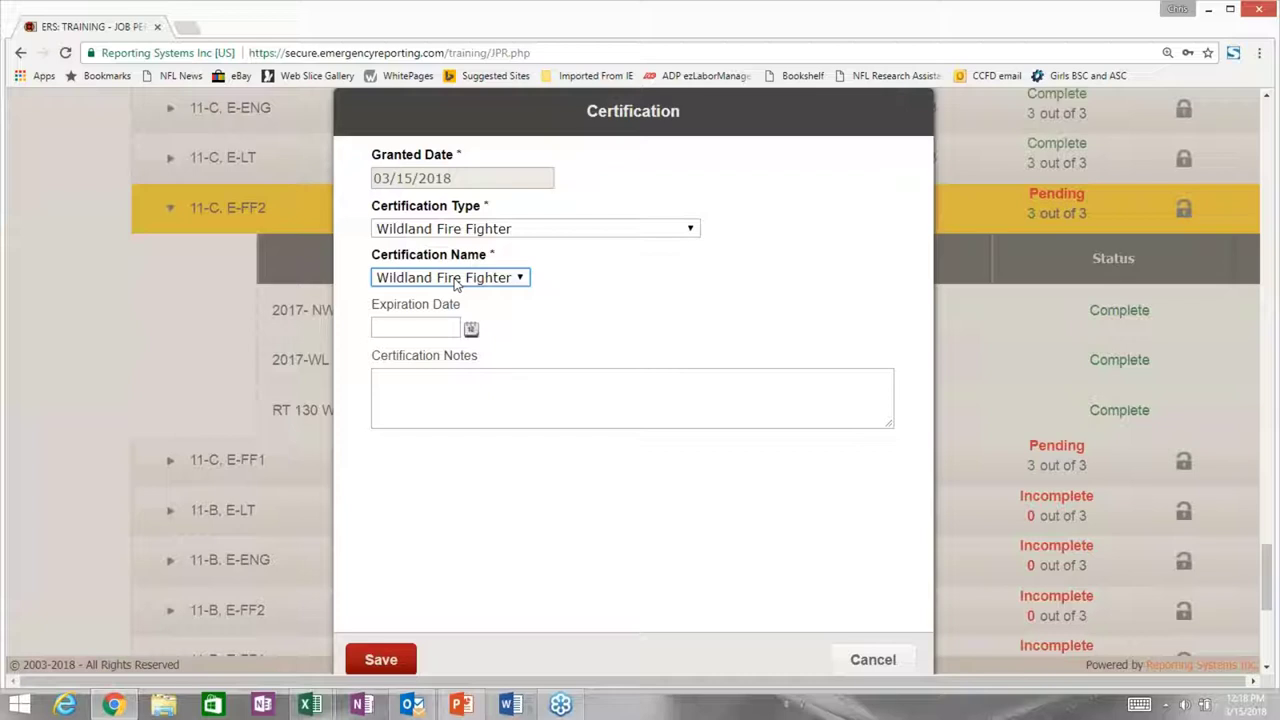
Set the expiration date to 03/01/2019 and save the certification
{"action": "left_click", "coordinate": [426, 326]}
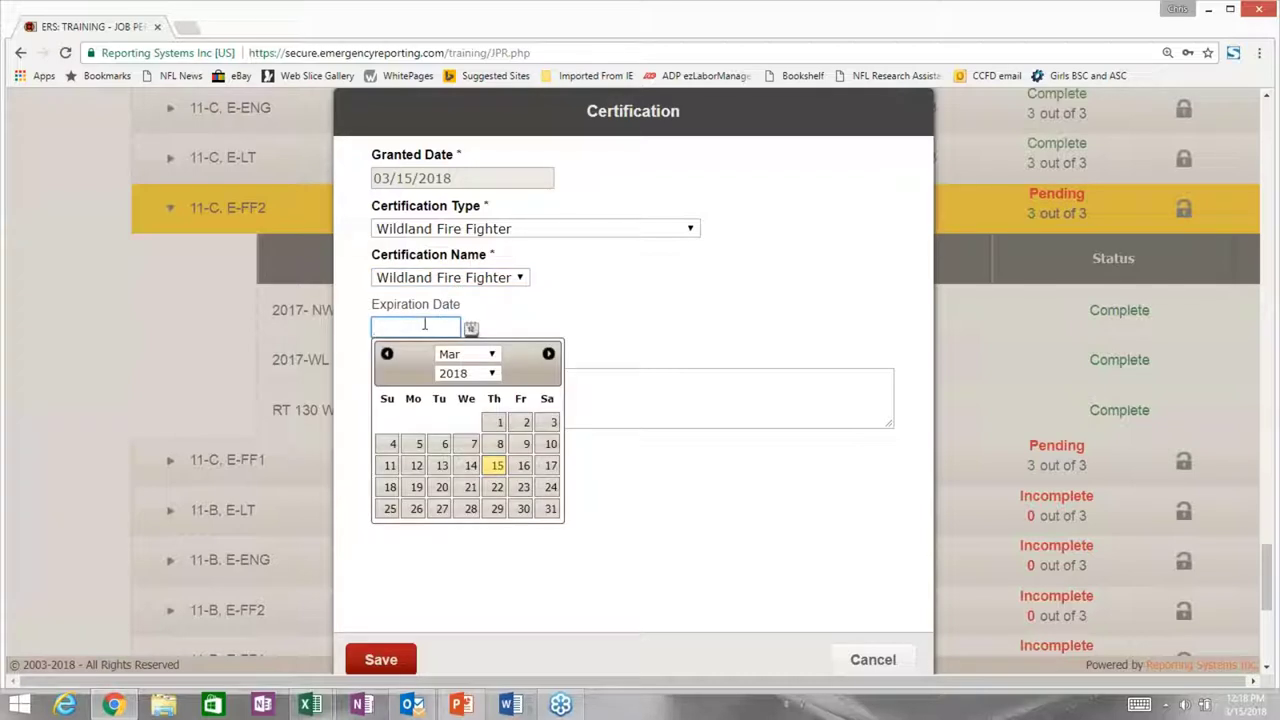
{"action": "left_click", "coordinate": [492, 374]}
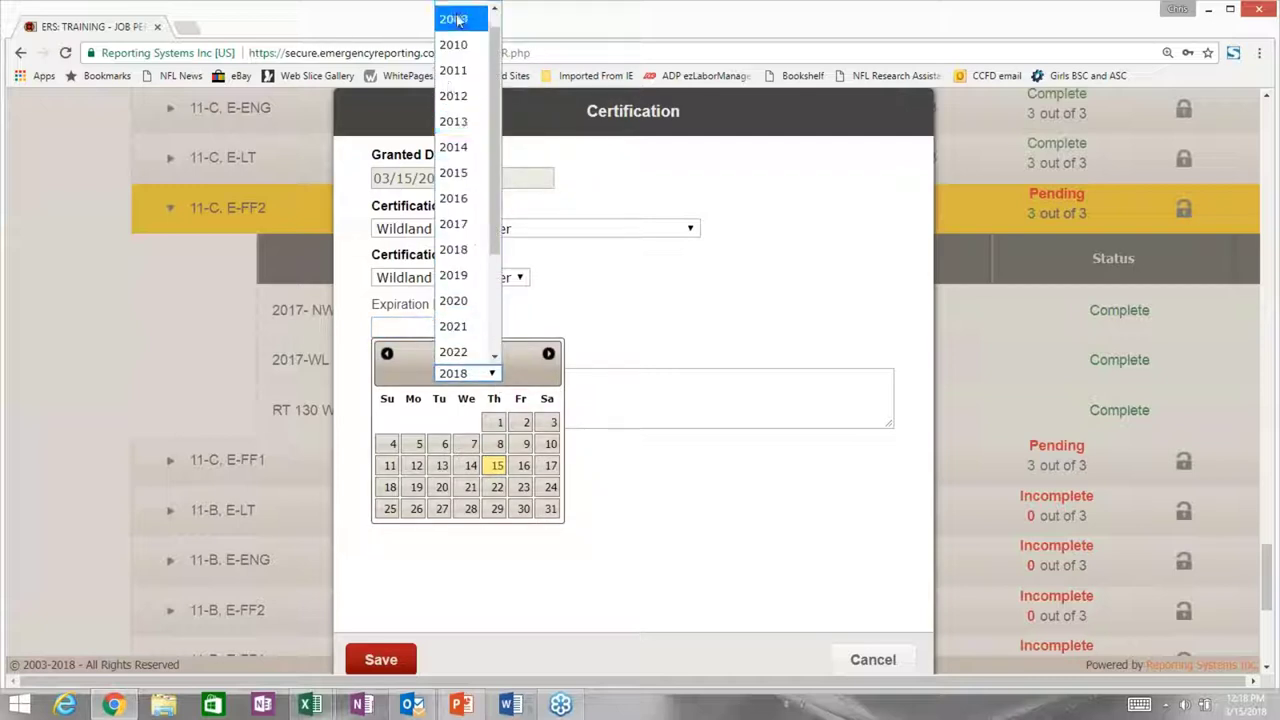
{"action": "left_click", "coordinate": [455, 276]}
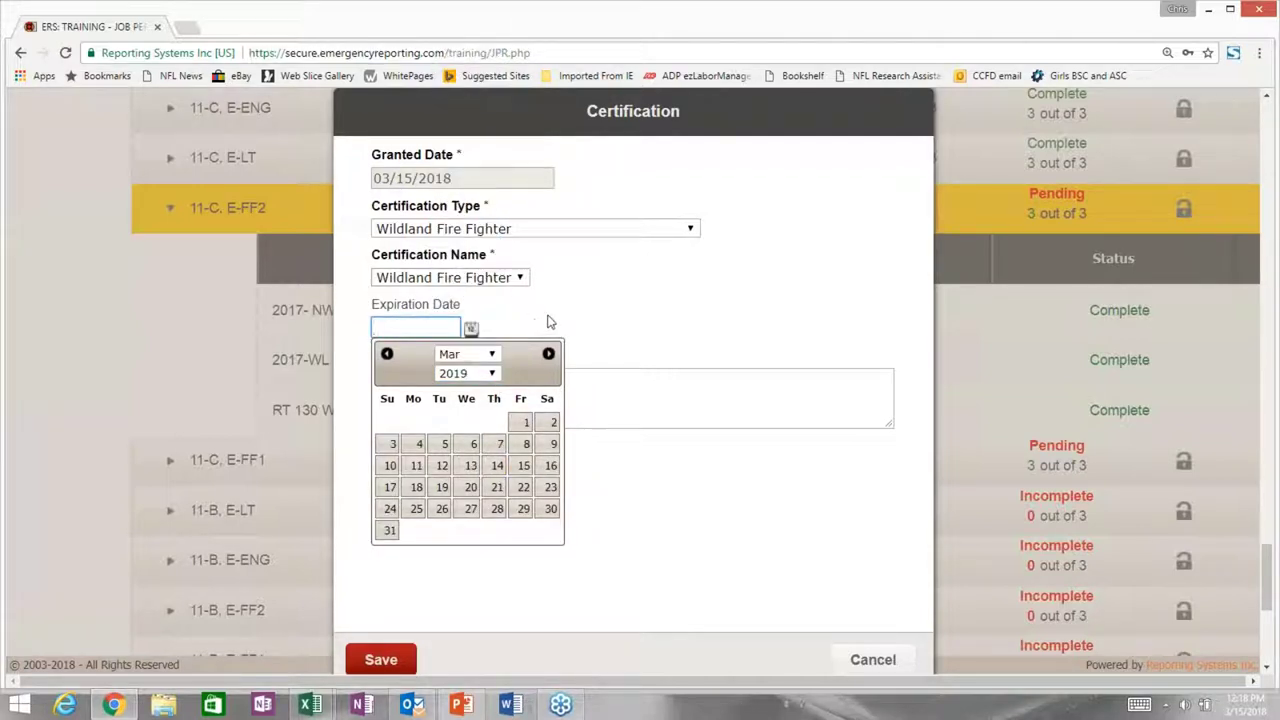
{"action": "left_click", "coordinate": [522, 421]}
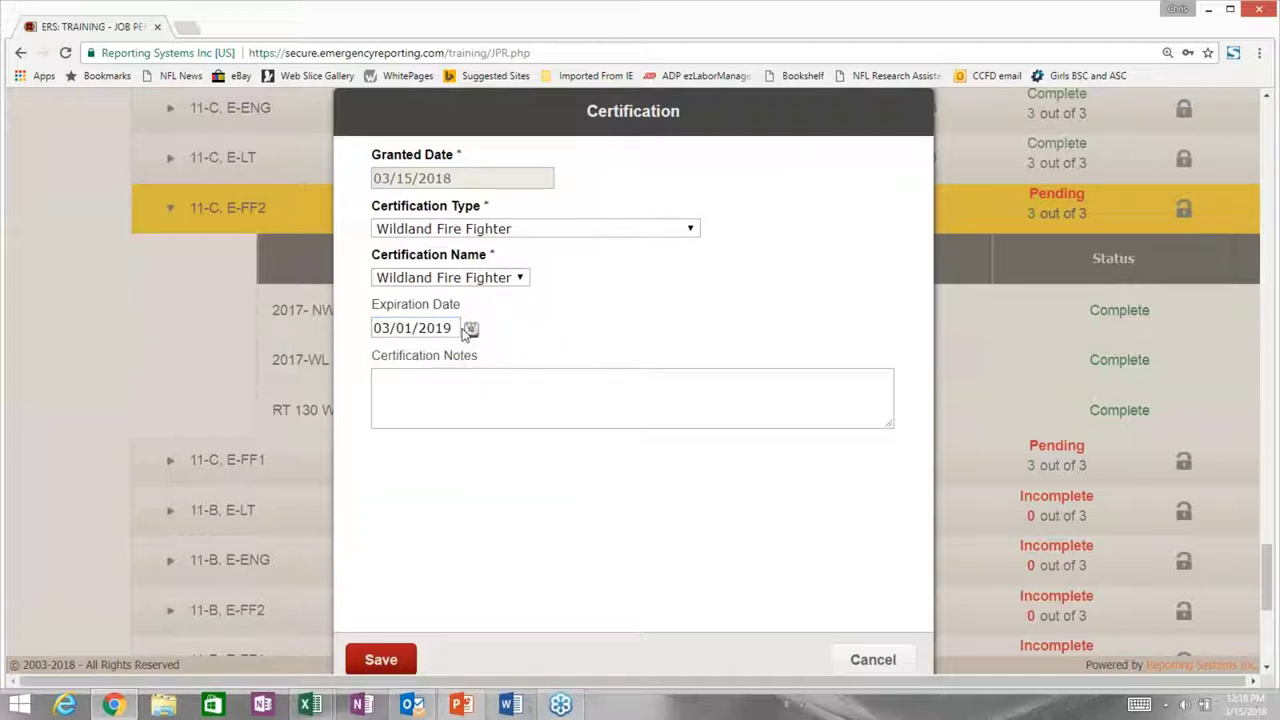
{"action": "left_click", "coordinate": [370, 658]}
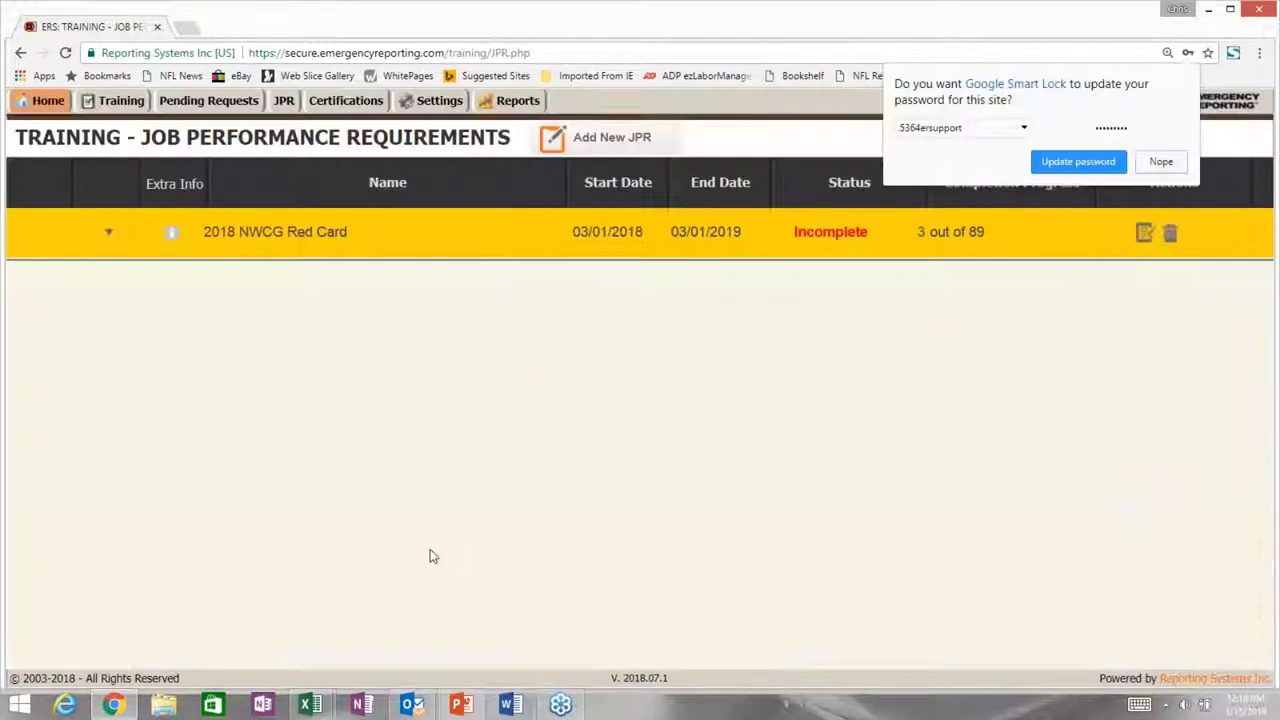
Scroll the 2018 NWCG Red Card JPR page and bring up the Home module menu
{"action": "scroll", "coordinate": [748, 508], "scroll_direction": "down", "scroll_amount": 2}
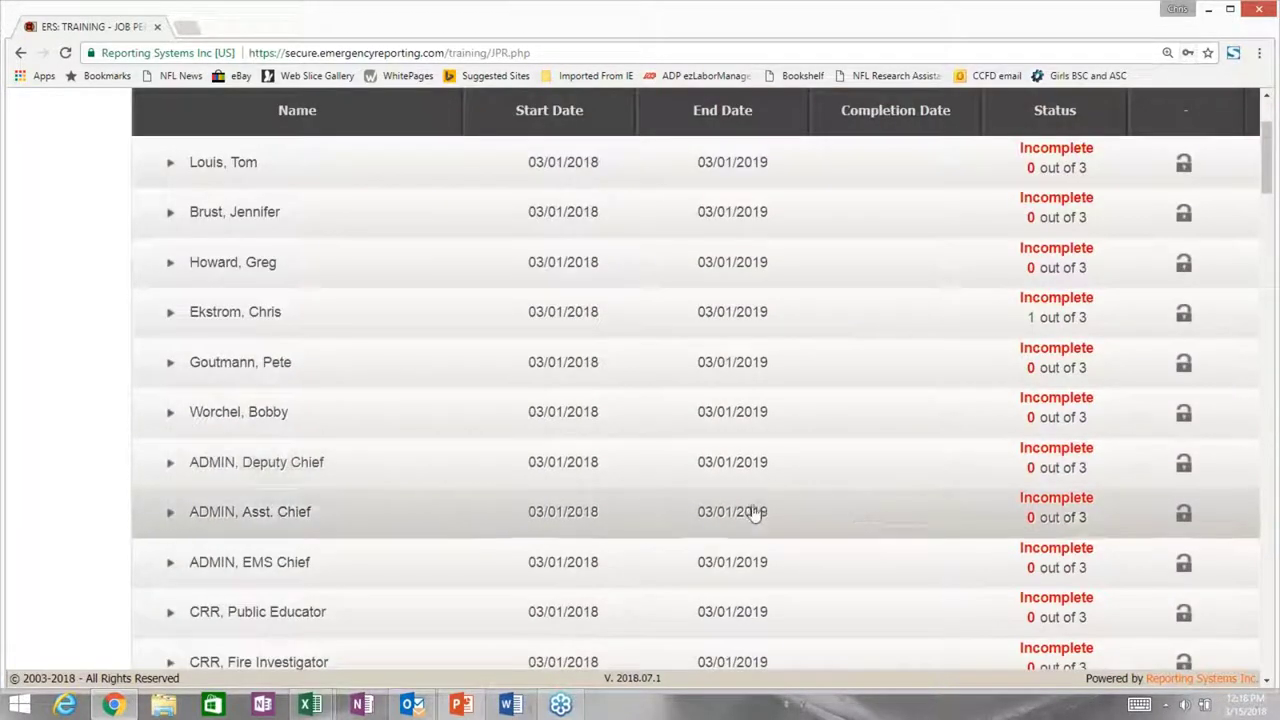
{"action": "scroll", "coordinate": [752, 530], "scroll_direction": "up", "scroll_amount": 2}
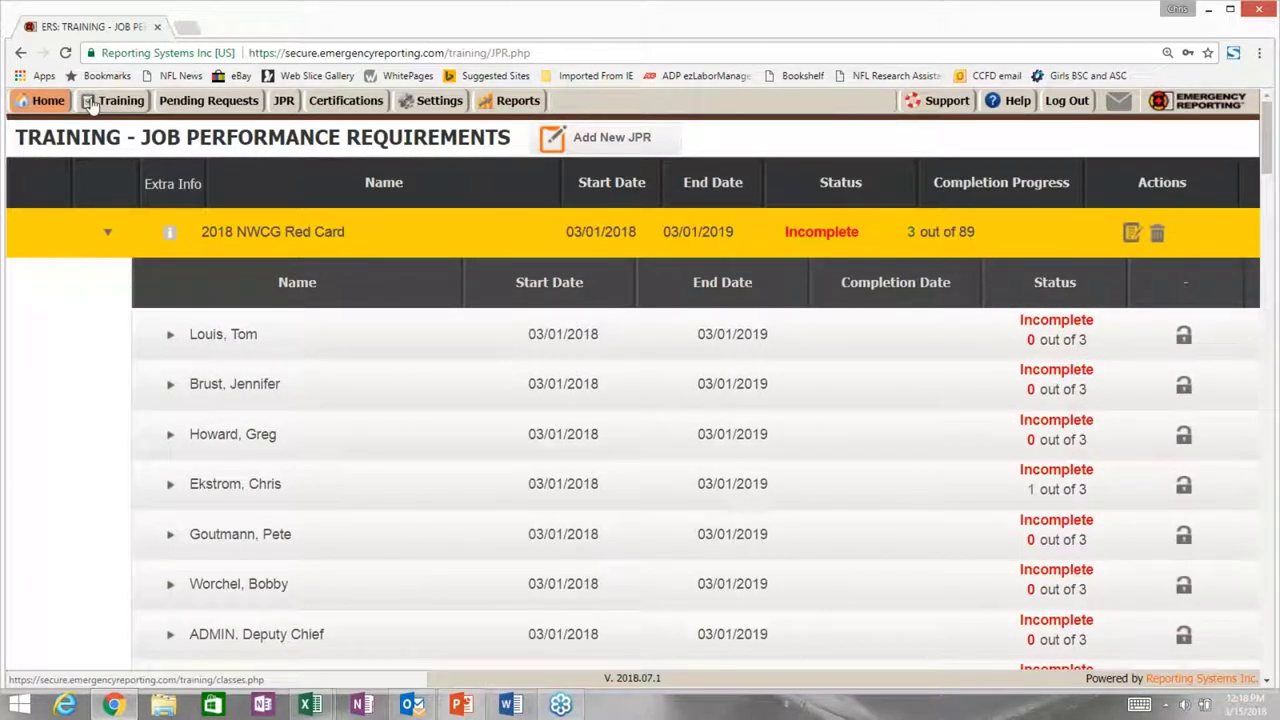
{"action": "mouse_move", "coordinate": [50, 103]}
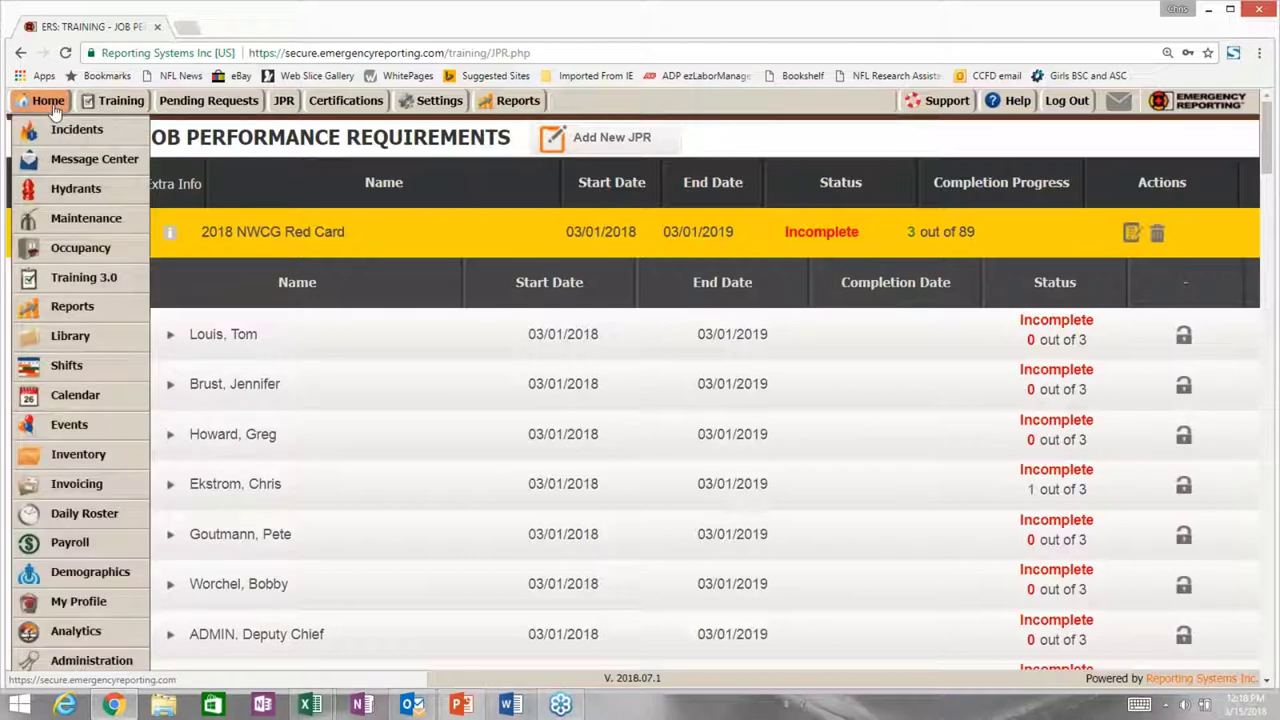
{"action": "scroll", "coordinate": [55, 118], "scroll_direction": "down", "scroll_amount": 2}
{"action": "scroll", "coordinate": [55, 118], "scroll_direction": "down", "scroll_amount": 1}
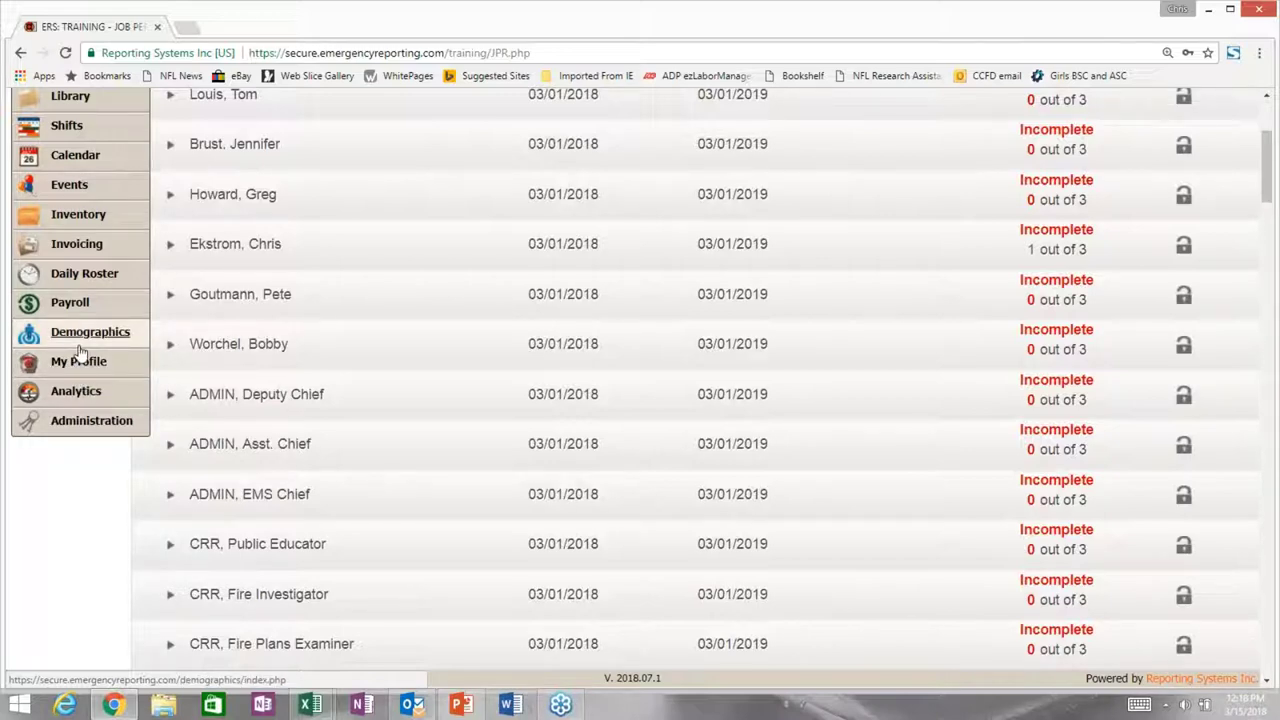
{"action": "scroll", "coordinate": [80, 350], "scroll_direction": "up", "scroll_amount": 3}
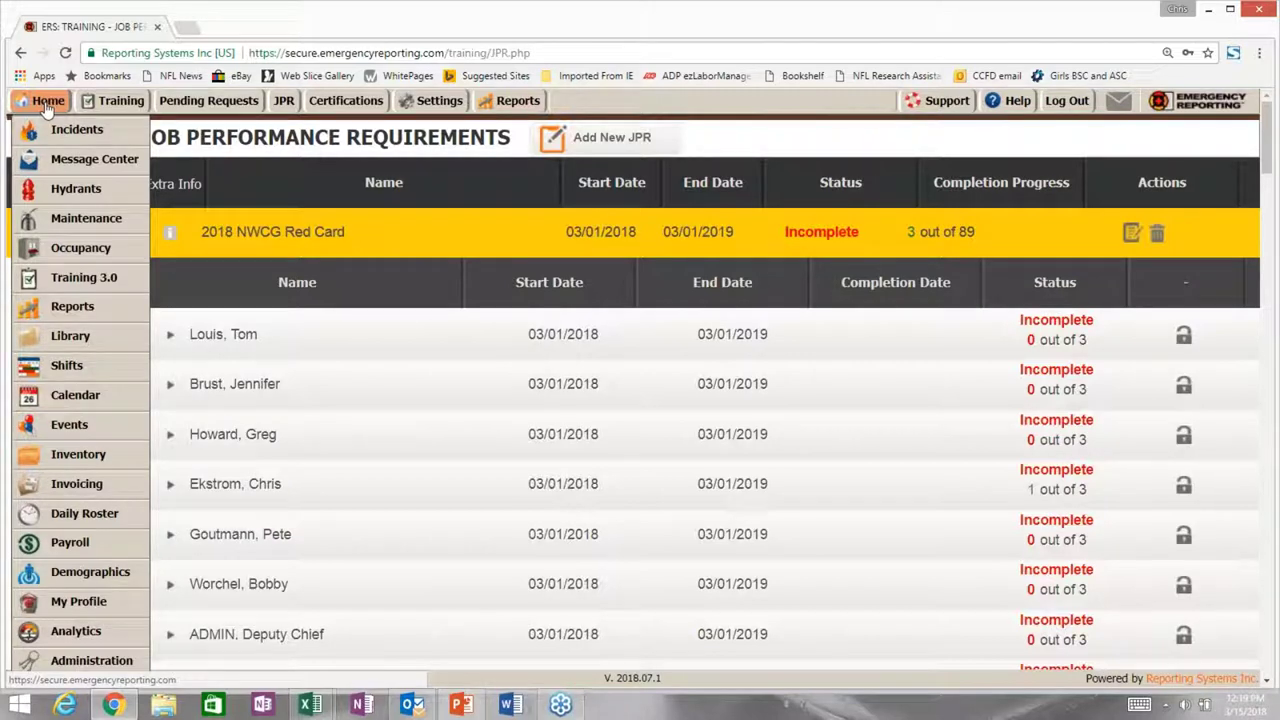
{"action": "scroll", "coordinate": [50, 400], "scroll_direction": "down", "scroll_amount": 2}
Go to Administration and open the Personnel List
{"action": "left_click", "coordinate": [60, 500]}
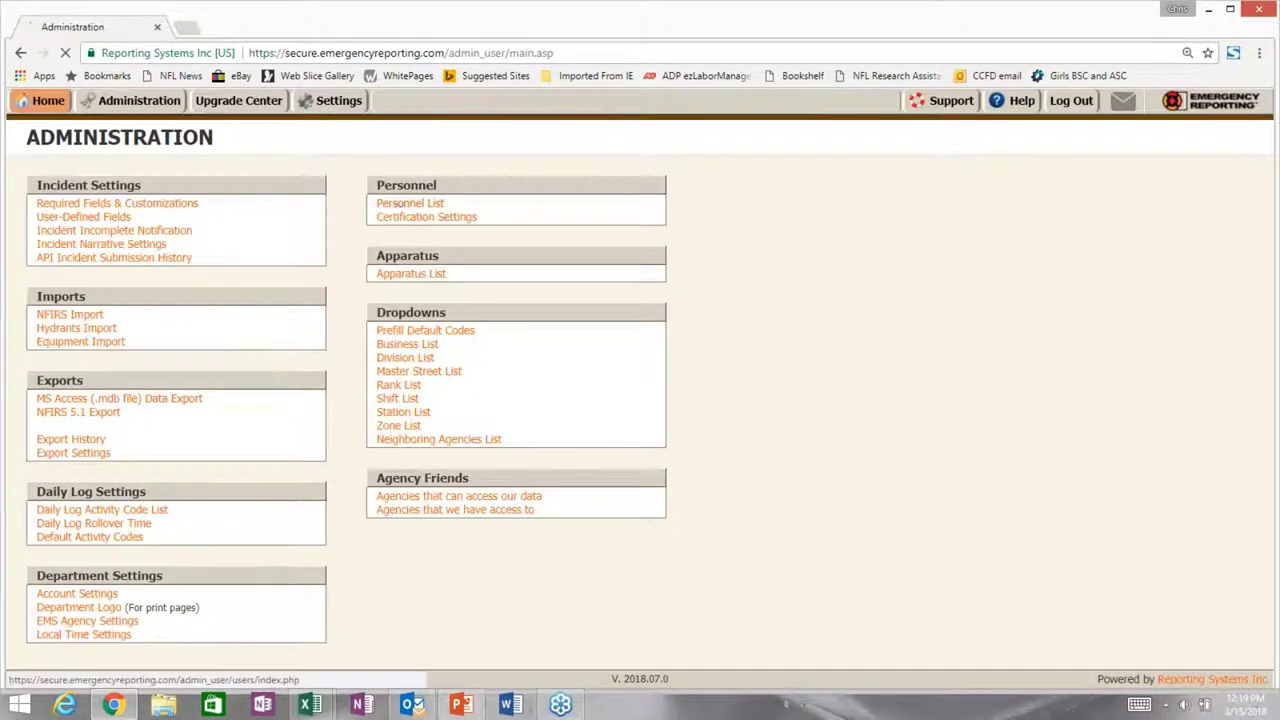
{"action": "left_click", "coordinate": [410, 203]}
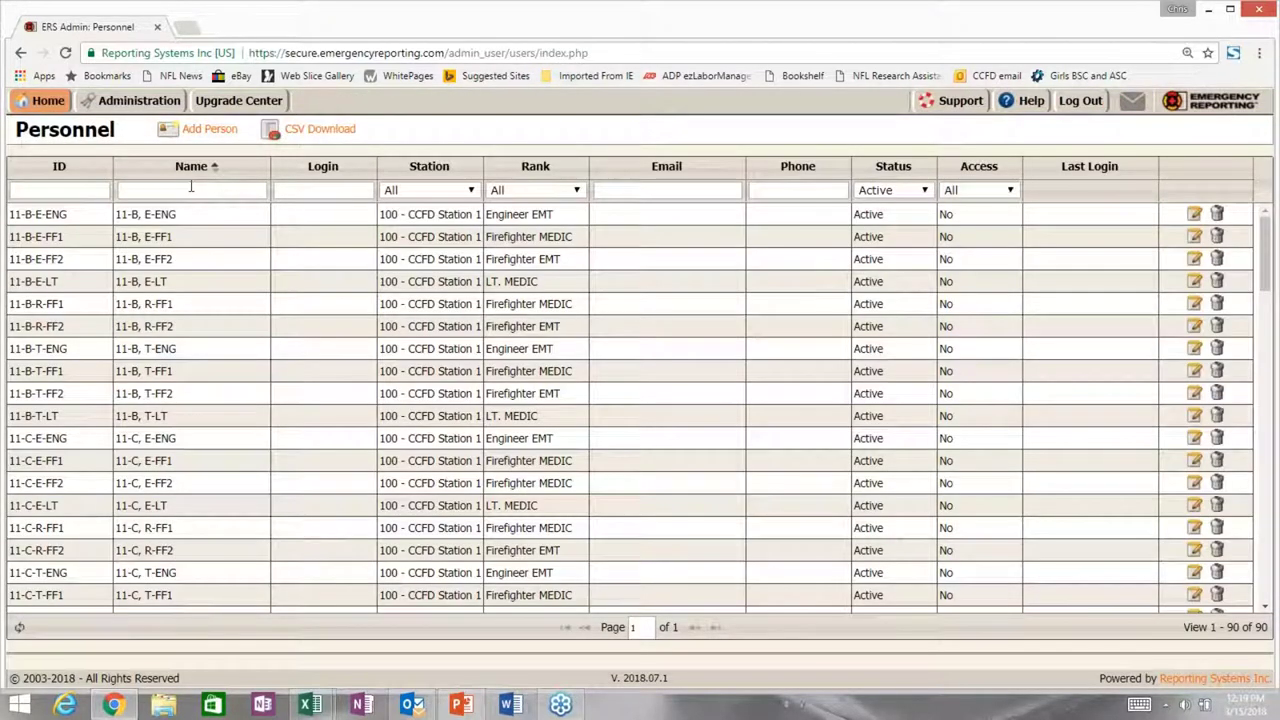
{"action": "left_click", "coordinate": [191, 188]}
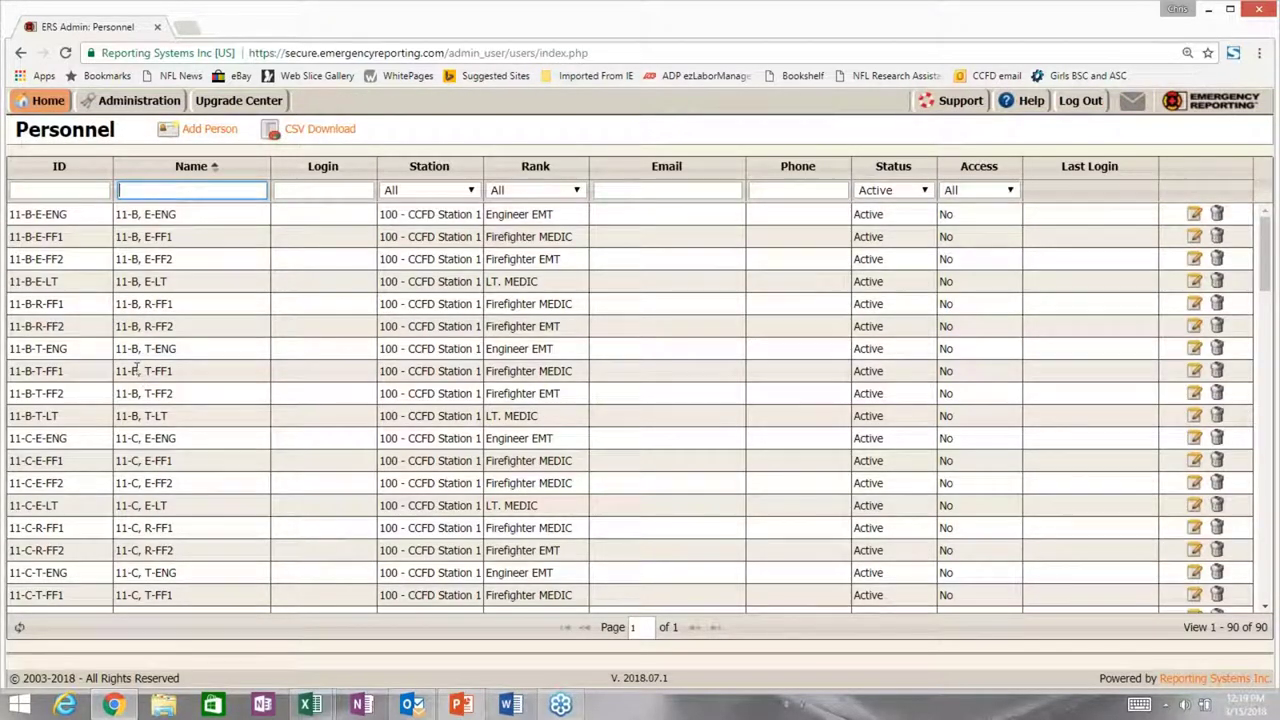
{"action": "scroll", "coordinate": [118, 408], "scroll_direction": "down", "scroll_amount": 3}
{"action": "scroll", "coordinate": [118, 408], "scroll_direction": "down", "scroll_amount": 3}
{"action": "scroll", "coordinate": [86, 457], "scroll_direction": "up", "scroll_amount": 6}
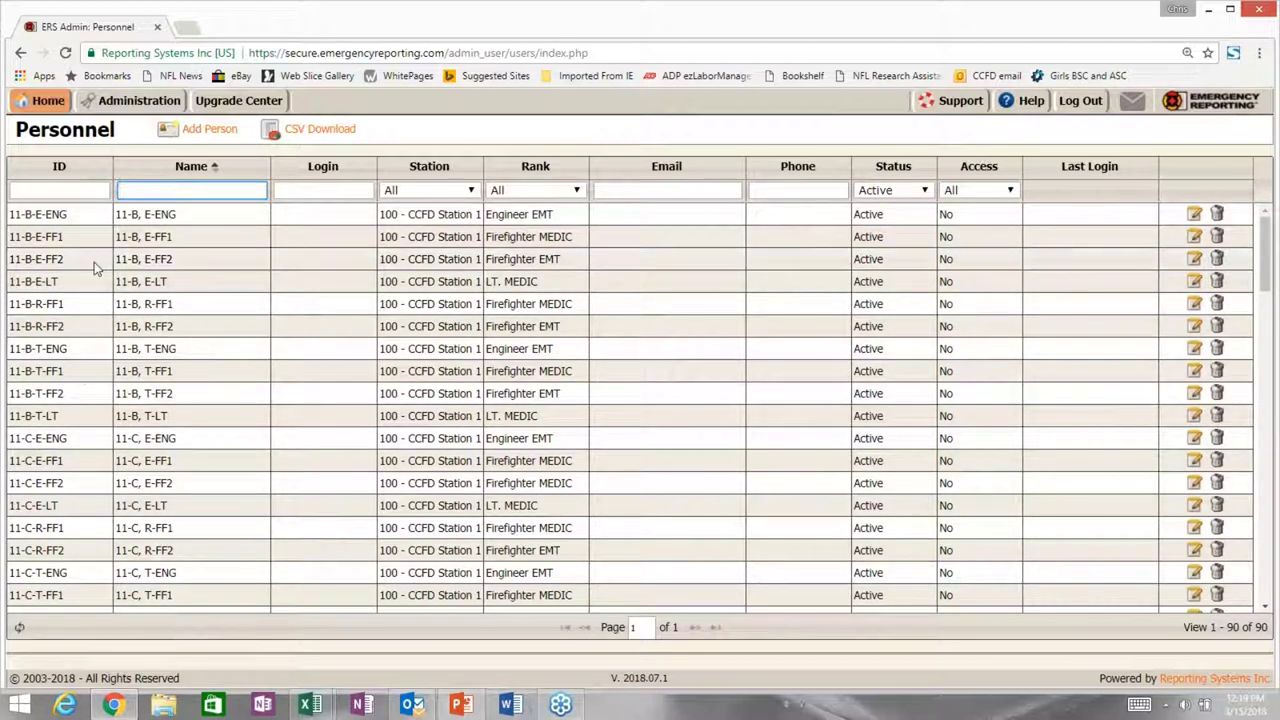
Open 11-C, E-FF2's record and expand the Wildland Fire Fighter certification on the Certifications tab
{"action": "left_click", "coordinate": [90, 487]}
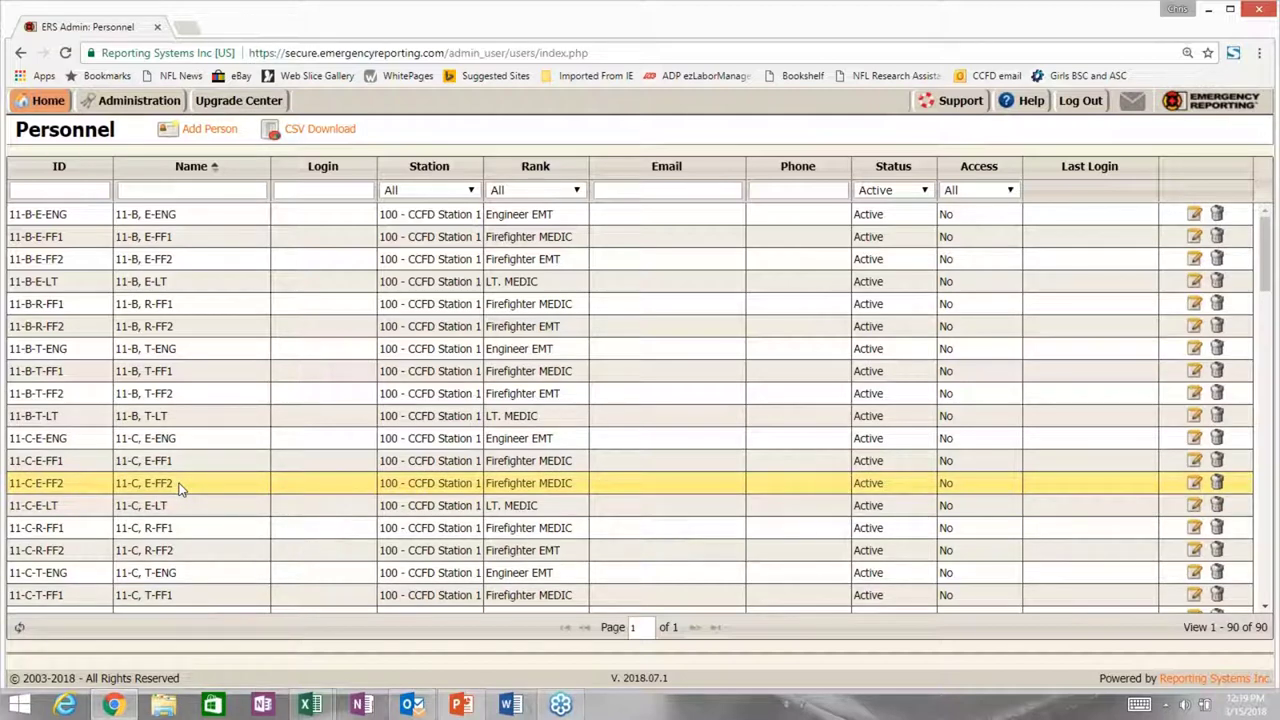
{"action": "double_click", "coordinate": [181, 487]}
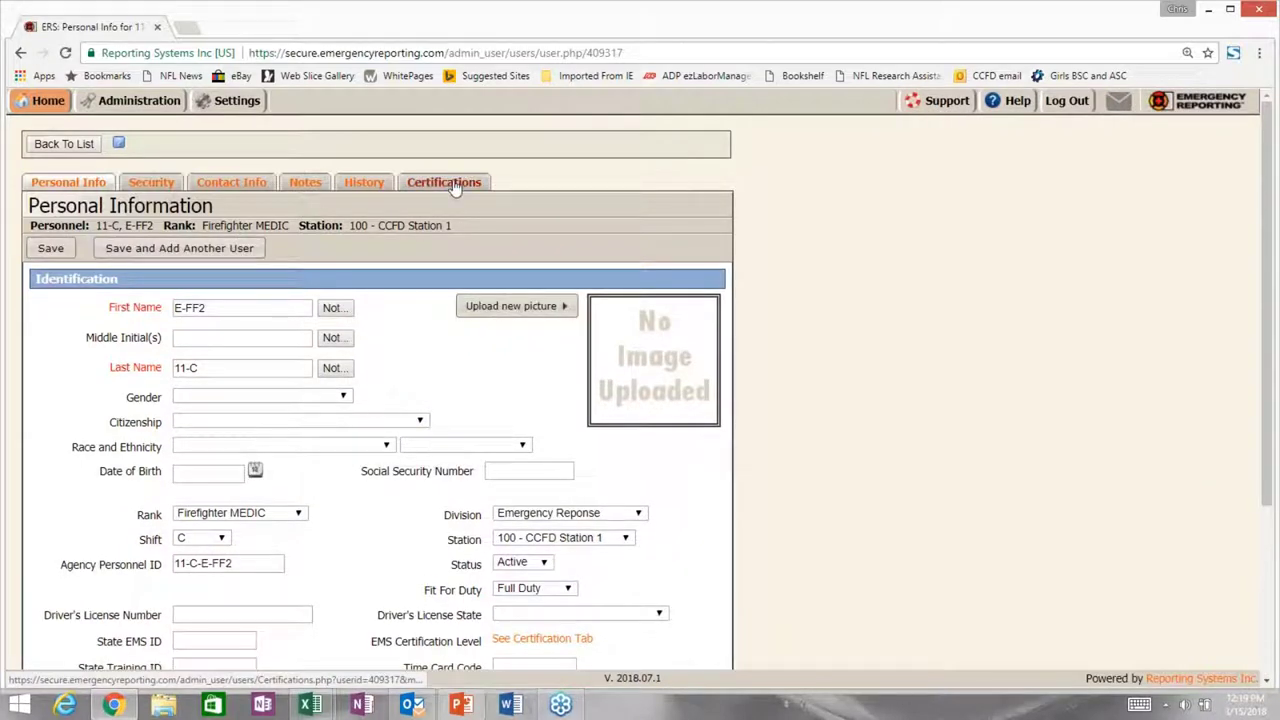
{"action": "left_click", "coordinate": [453, 183]}
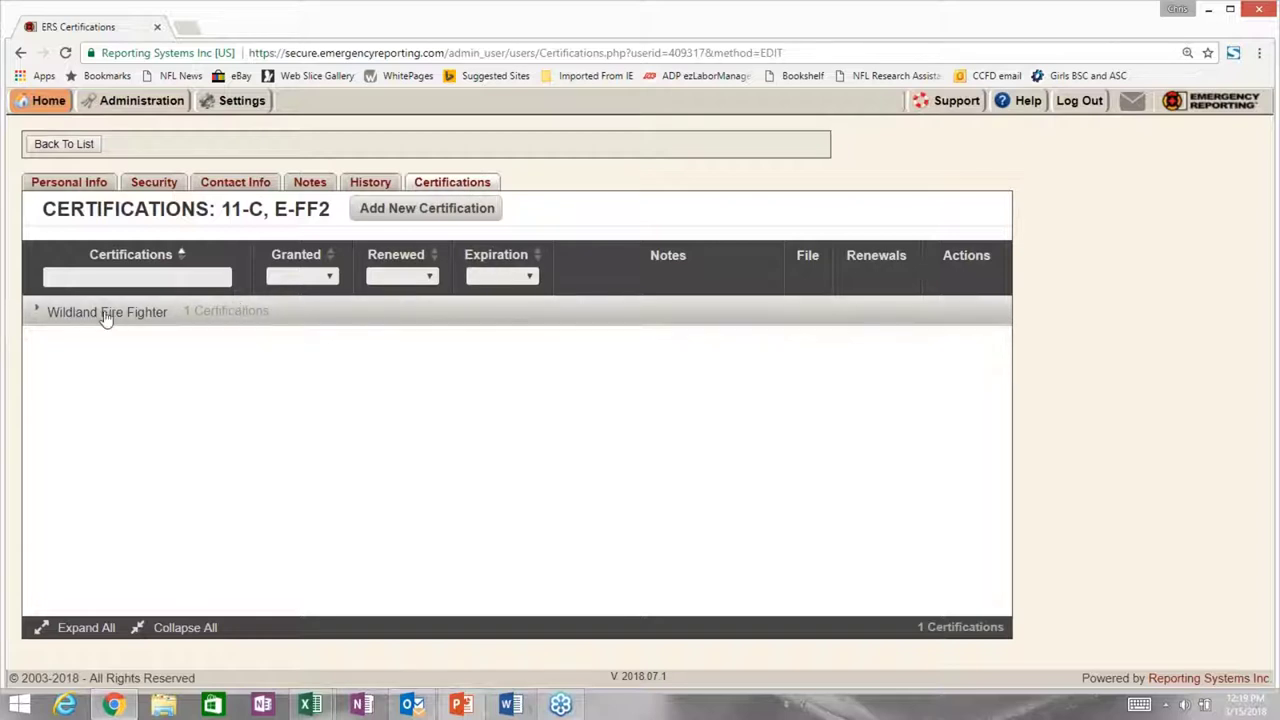
{"action": "left_click", "coordinate": [105, 314]}
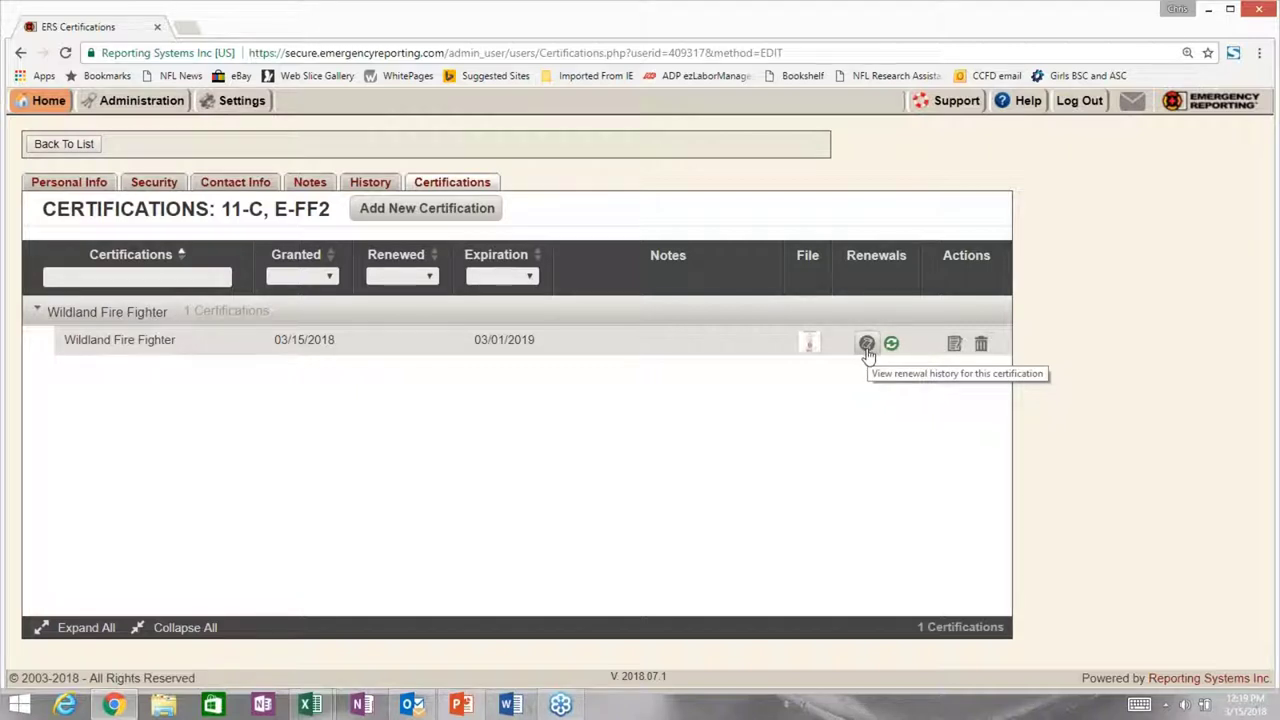
Open the Wildland Fire Fighter certificate file and review it, effective 03/15/2018 through 03/01/2019
{"action": "left_click", "coordinate": [809, 343]}
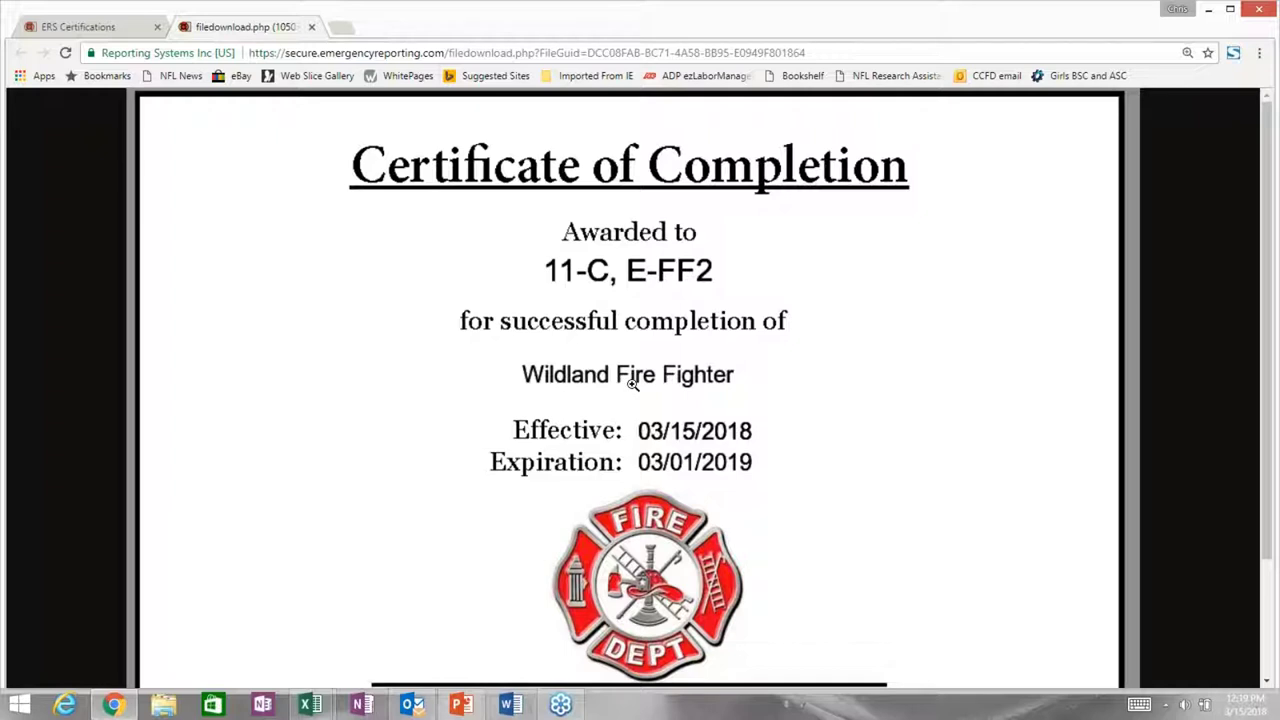
{"action": "scroll", "coordinate": [634, 388], "scroll_direction": "down", "scroll_amount": 1}
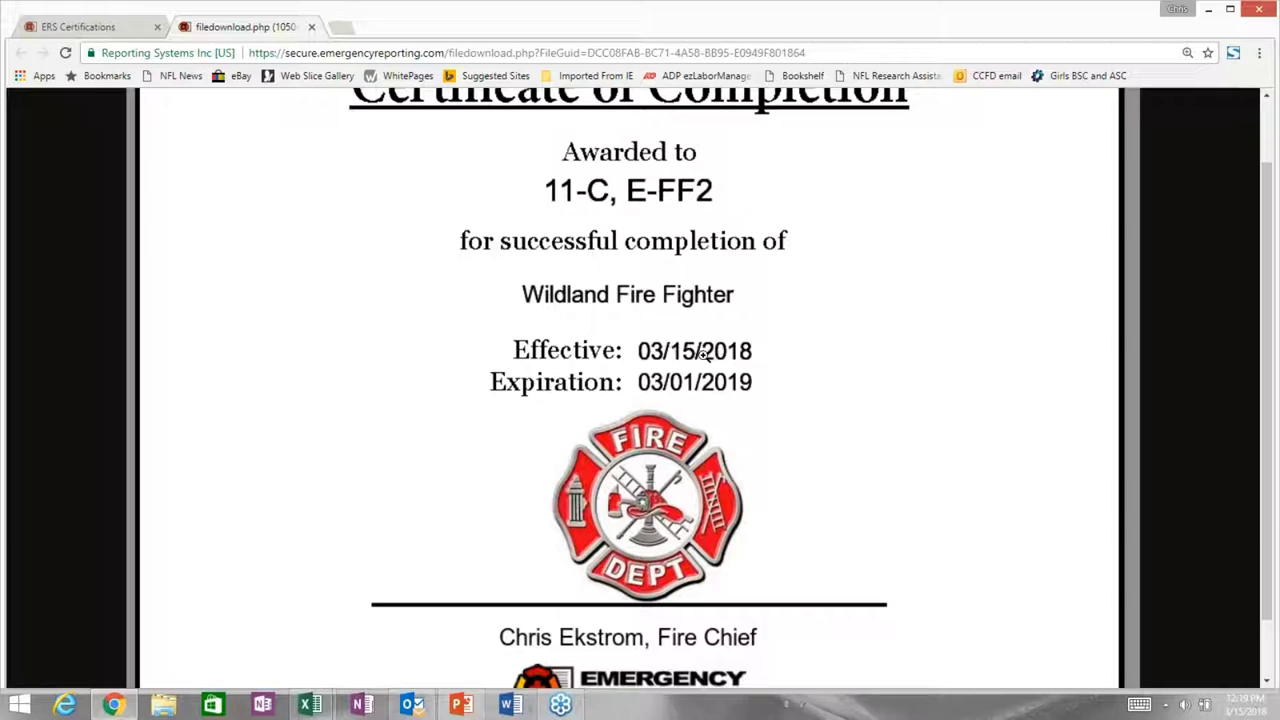
{"action": "scroll", "coordinate": [841, 548], "scroll_direction": "down", "scroll_amount": 1}
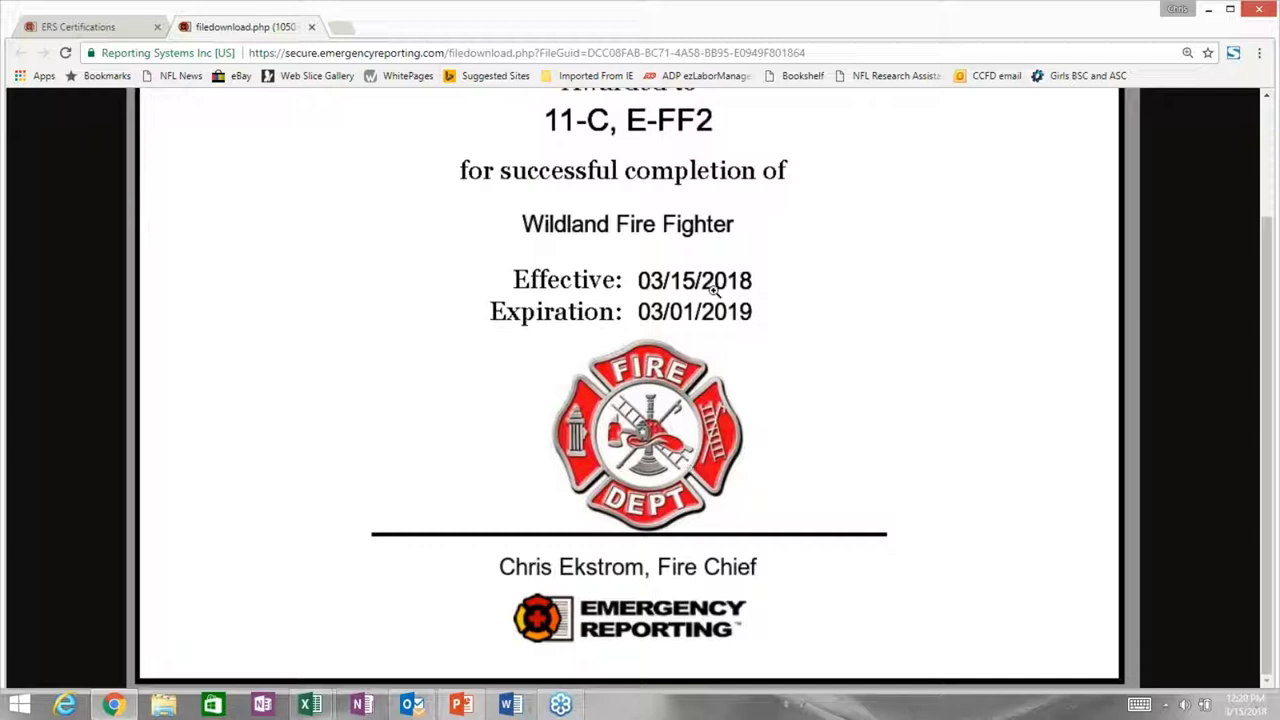
{"action": "scroll", "coordinate": [720, 272], "scroll_direction": "up", "scroll_amount": 3}
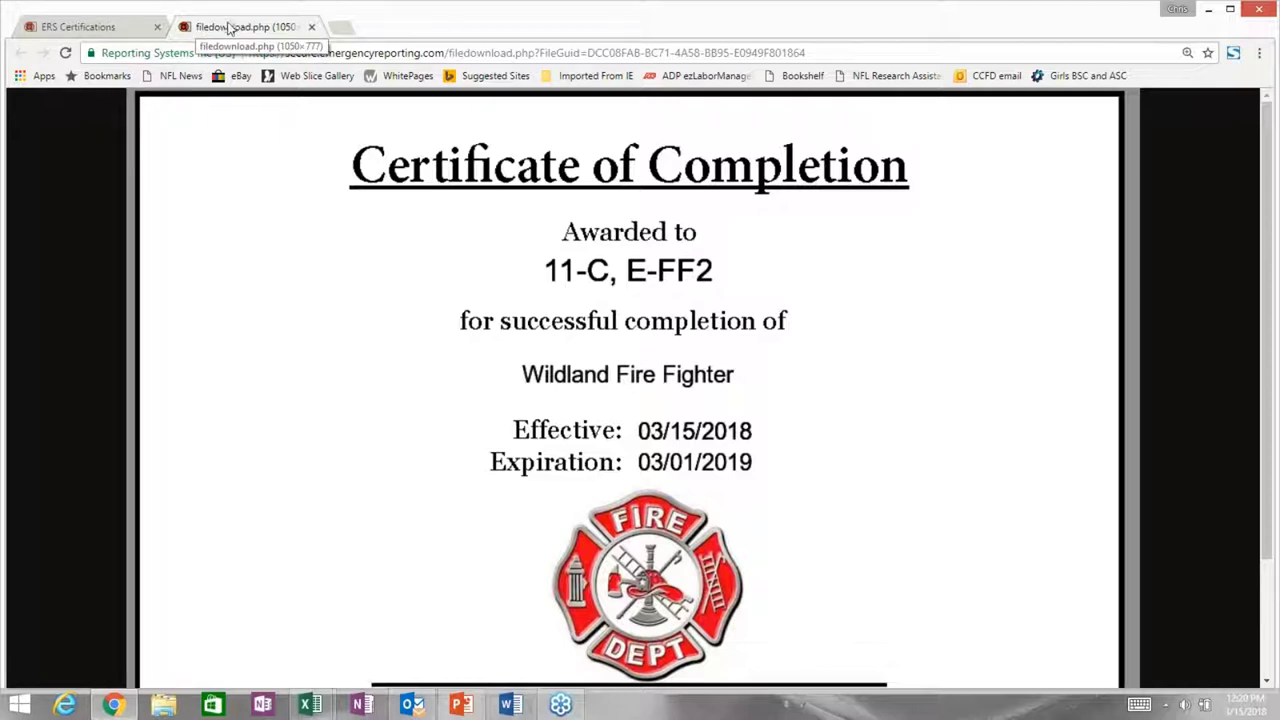
Close the certificate tab and bring the VTh 2018-5 PowerPoint window up maximized
{"action": "left_click", "coordinate": [311, 27]}
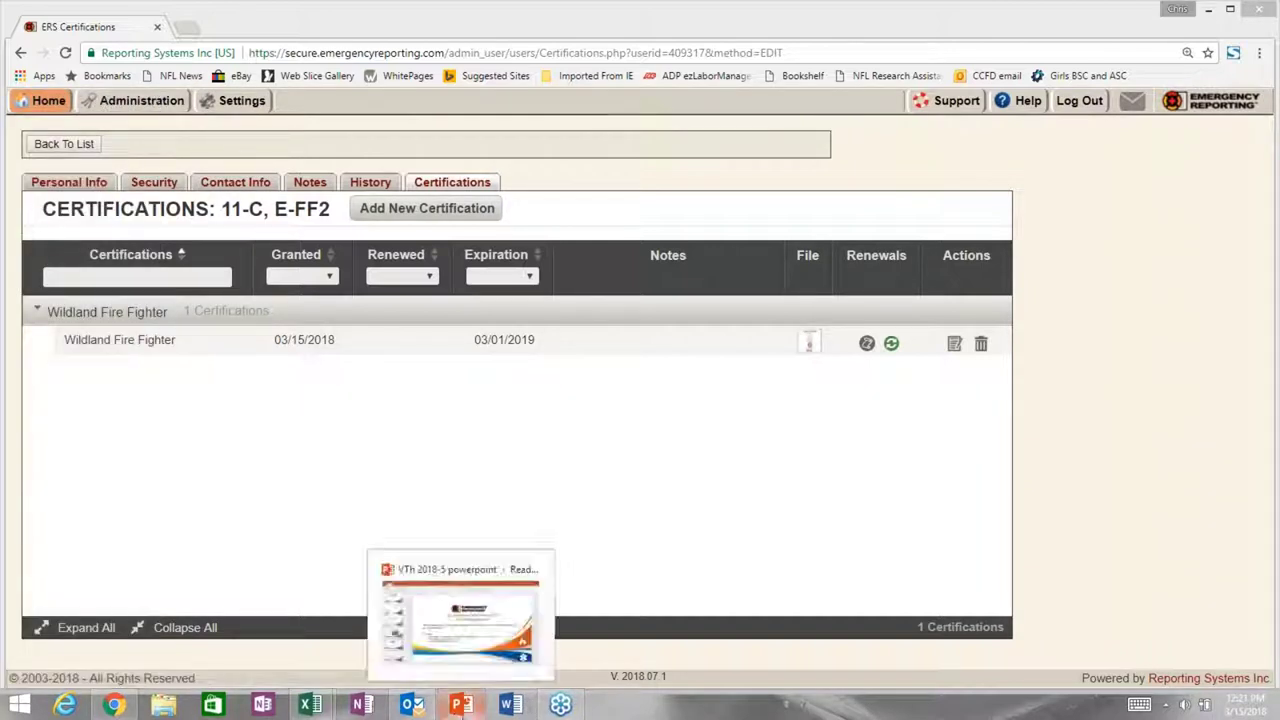
{"action": "left_click", "coordinate": [458, 708]}
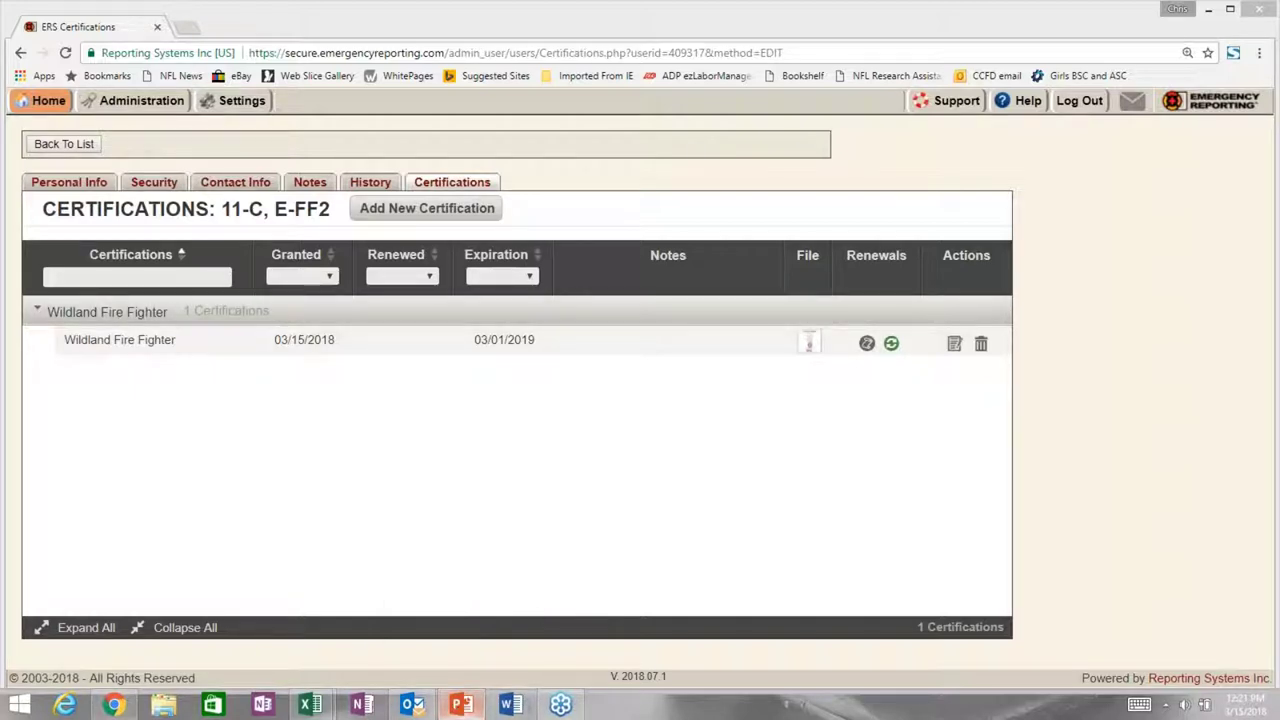
{"action": "left_click_drag", "start_coordinate": [1279, 318], "coordinate": [805, 92]}
{"action": "left_click", "coordinate": [1010, 92]}
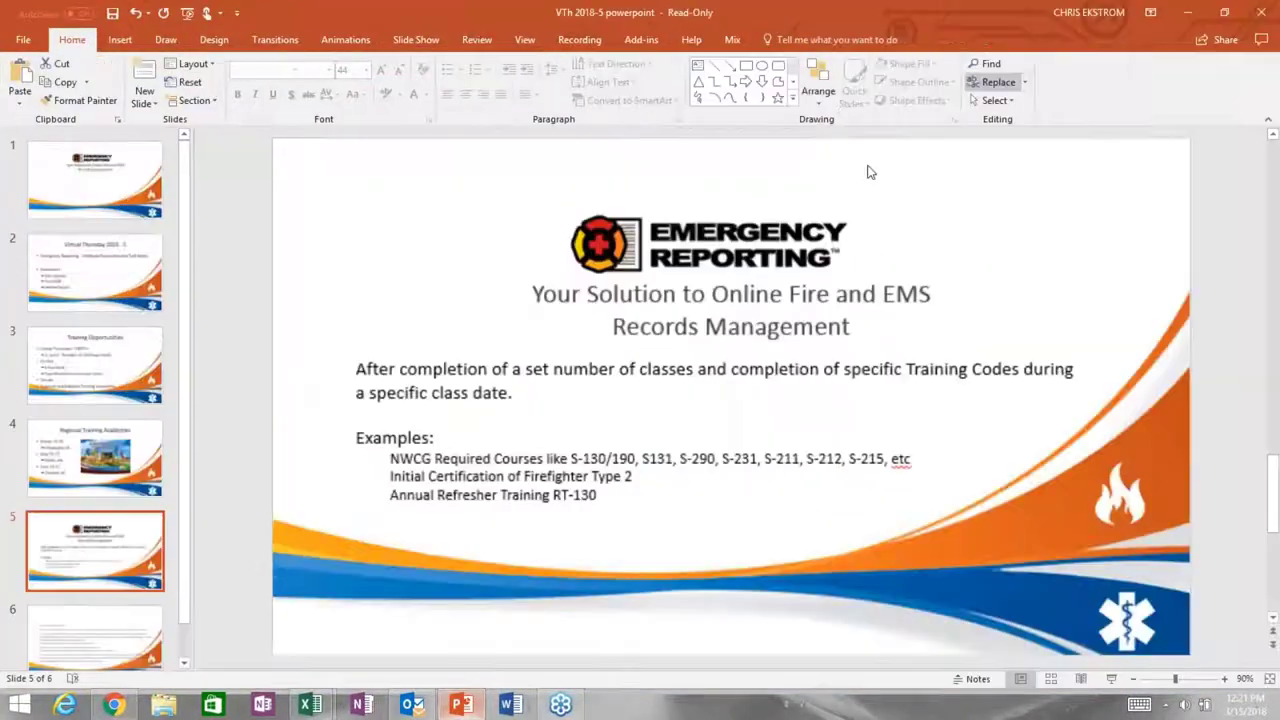
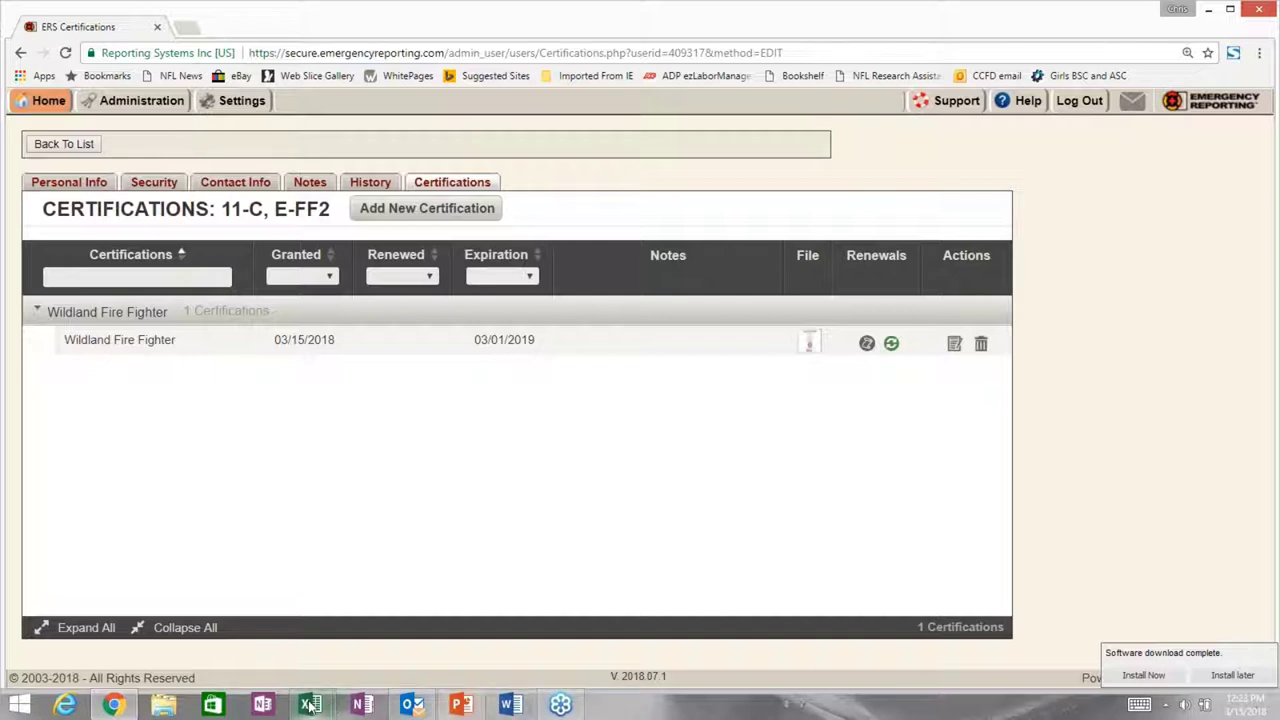
Bring the ERS-NWCG Tasks to Codes Excel workbook to the front, over the certifications page
{"action": "mouse_move", "coordinate": [310, 705]}
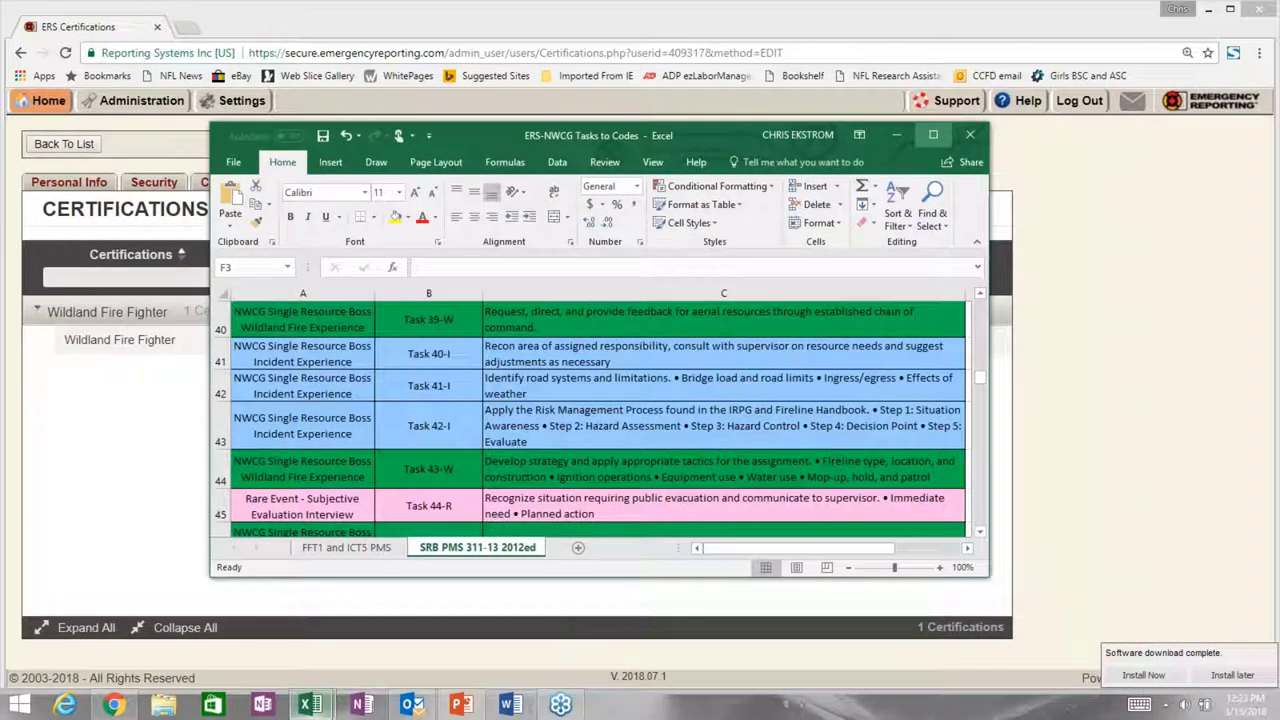
Maximize the Tasks to Codes workbook and show the FFT1 and ICT5 PMS sheet from its header row
{"action": "left_click_drag", "start_coordinate": [600, 135], "coordinate": [390, 2]}
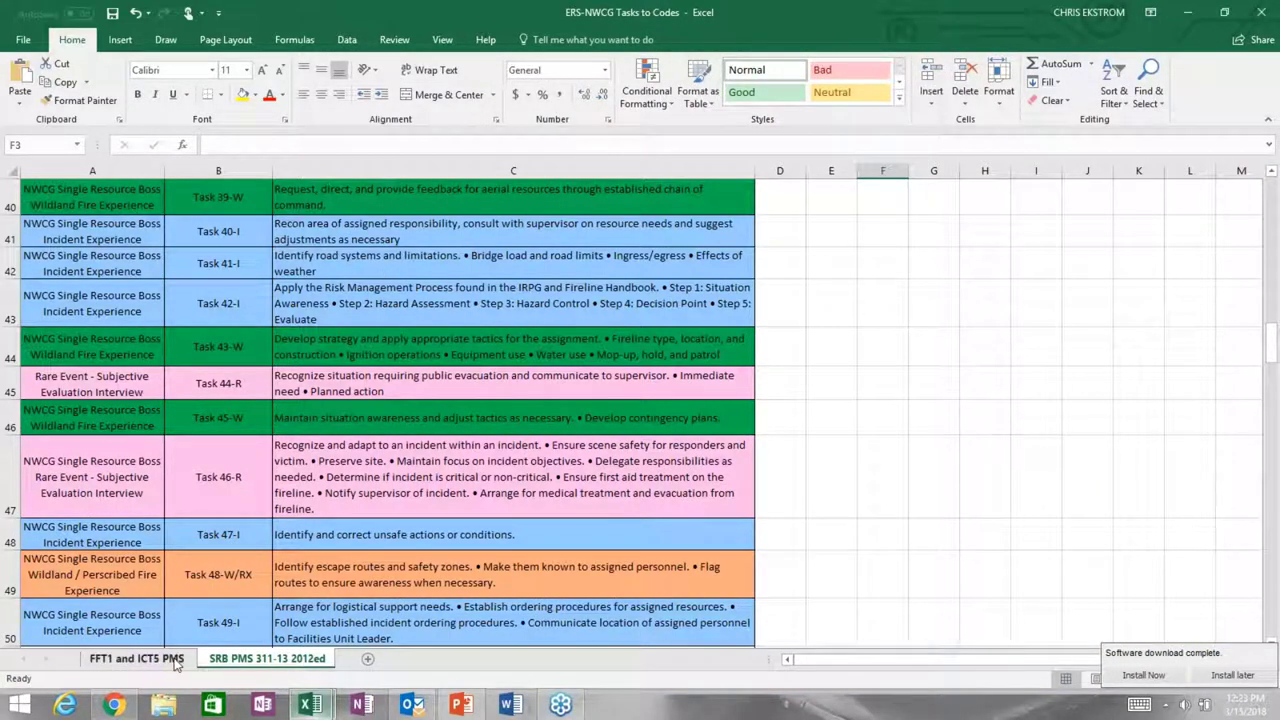
{"action": "left_click", "coordinate": [136, 658]}
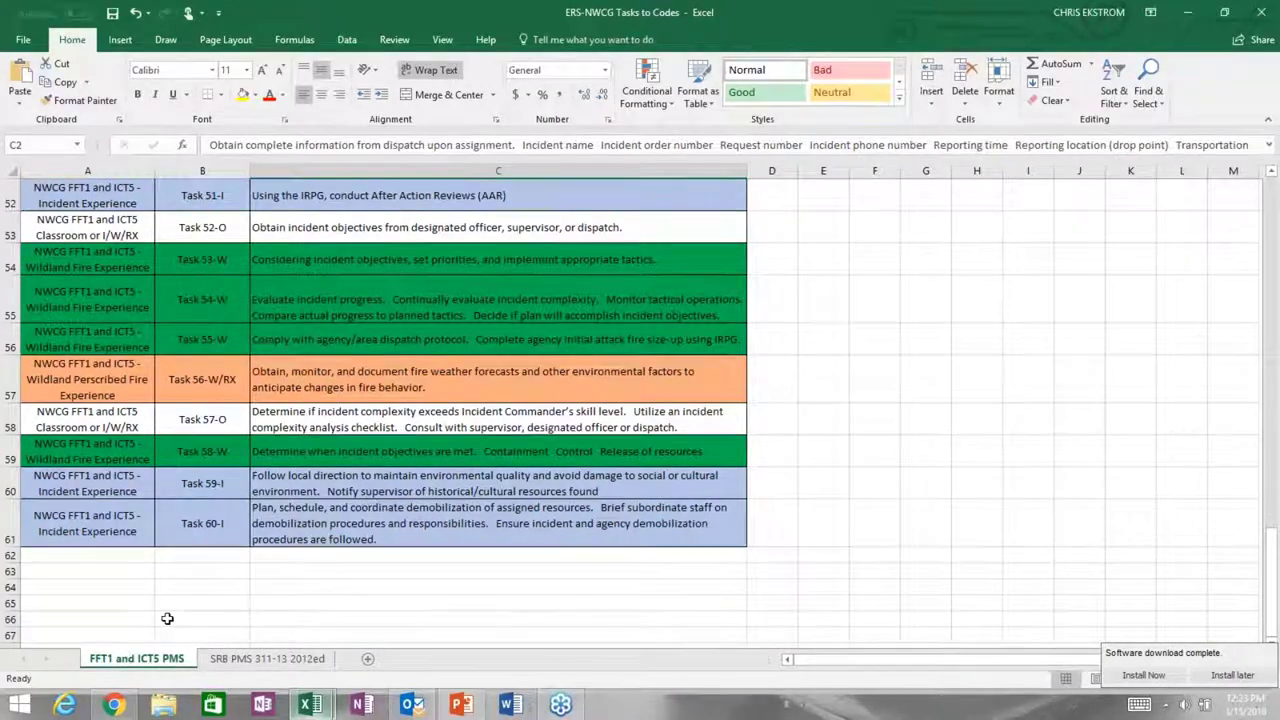
{"action": "scroll", "coordinate": [167, 619], "scroll_direction": "up", "scroll_amount": 15}
{"action": "scroll", "coordinate": [167, 619], "scroll_direction": "up", "scroll_amount": 2}
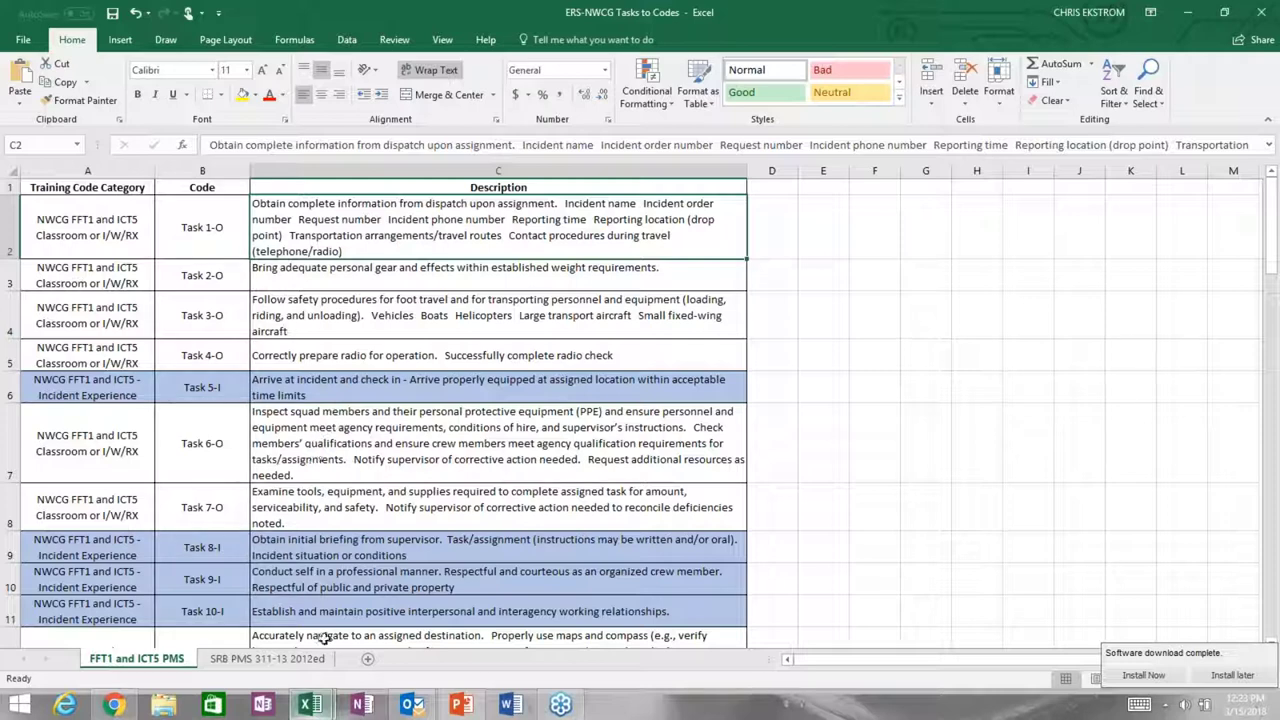
Compare against the SRB PMS 311-13 2012ed sheet, then return to FFT1 and ICT5 PMS
{"action": "left_click", "coordinate": [268, 659]}
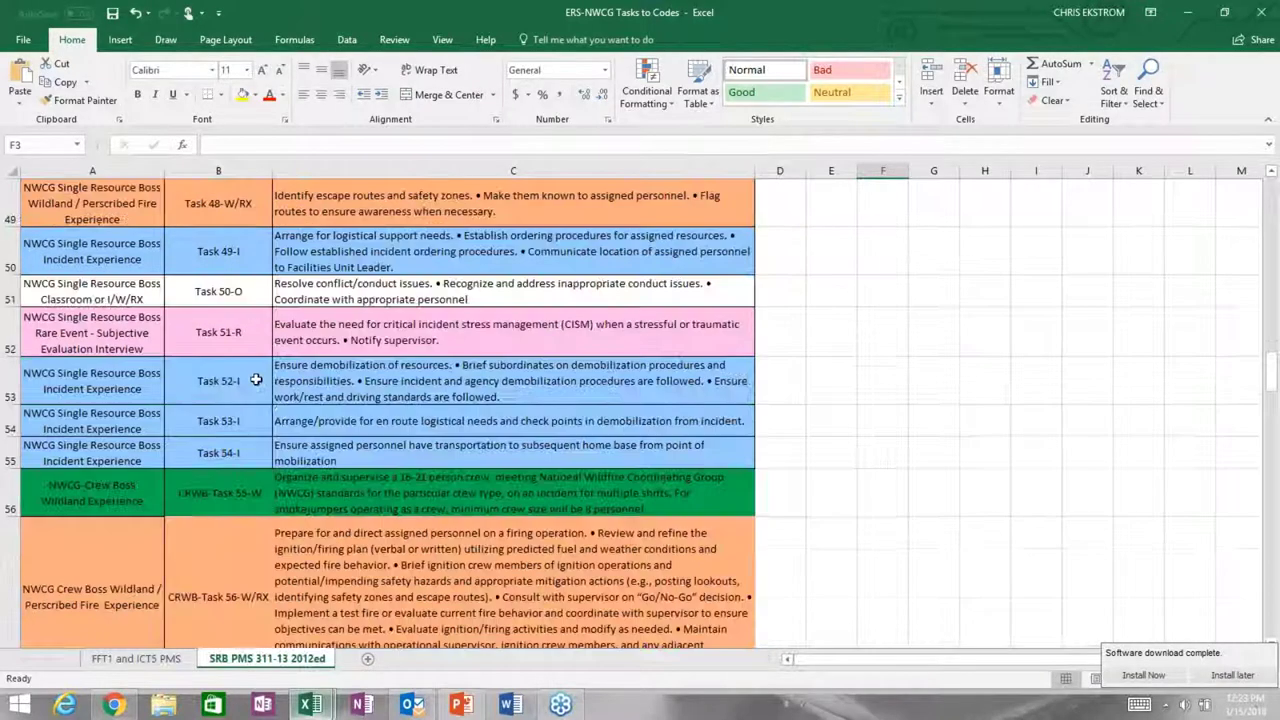
{"action": "scroll", "coordinate": [256, 380], "scroll_direction": "down", "scroll_amount": 8}
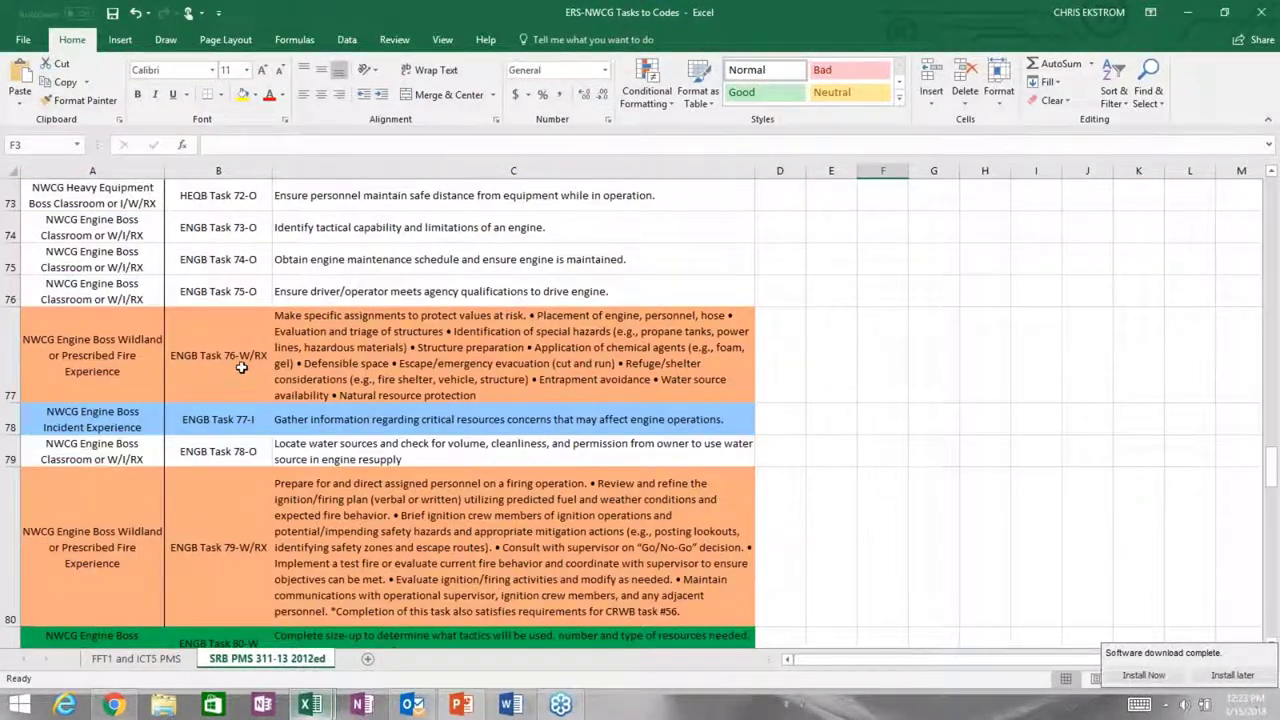
{"action": "scroll", "coordinate": [252, 491], "scroll_direction": "down", "scroll_amount": 2}
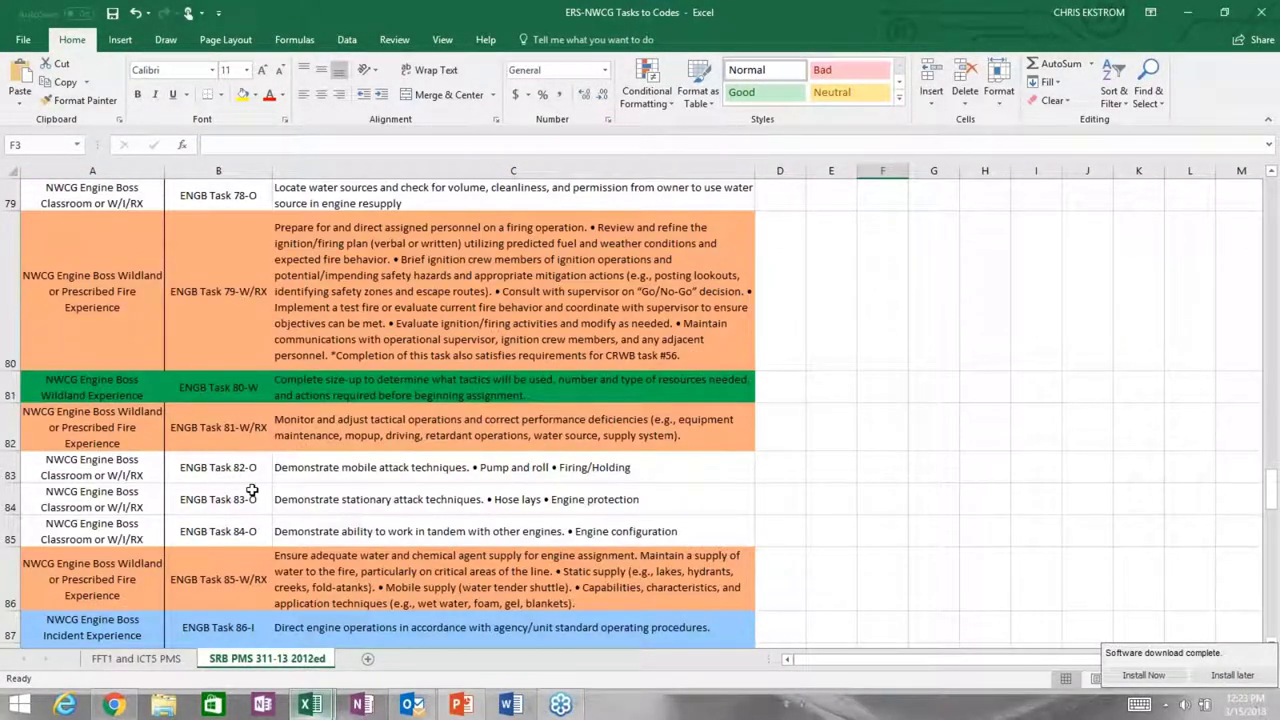
{"action": "scroll", "coordinate": [252, 491], "scroll_direction": "down", "scroll_amount": 2}
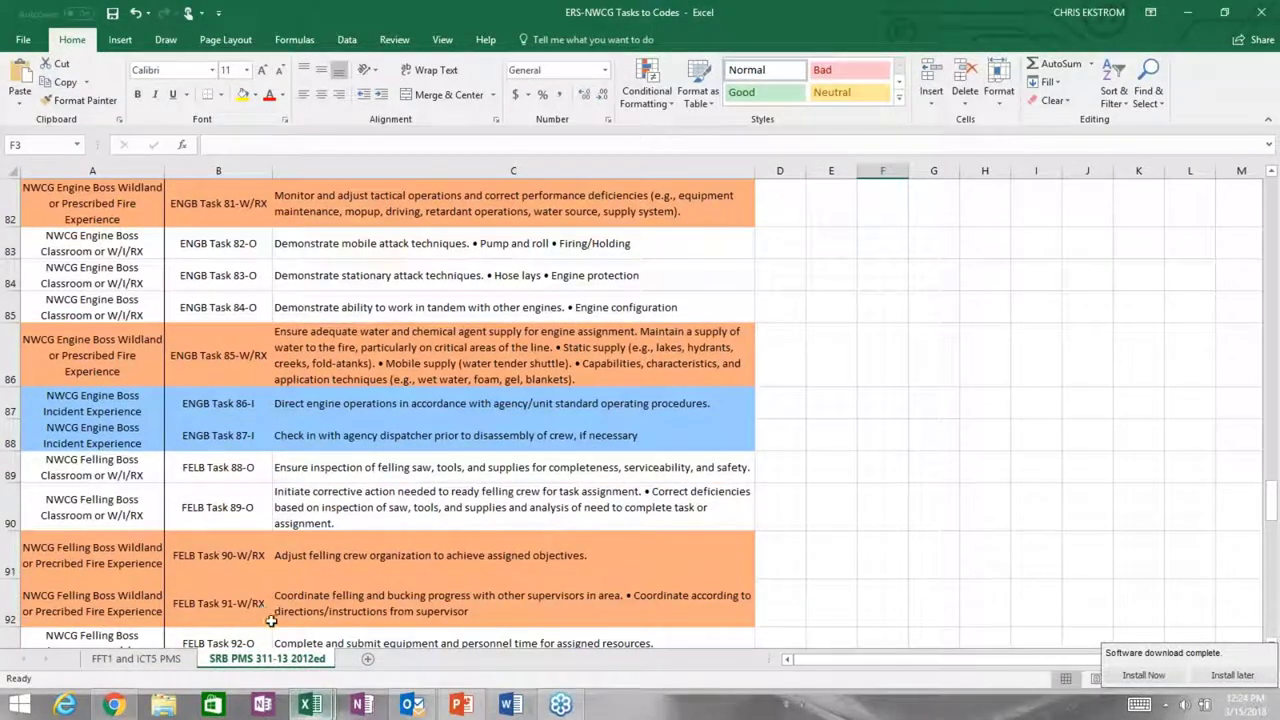
{"action": "left_click", "coordinate": [136, 658]}
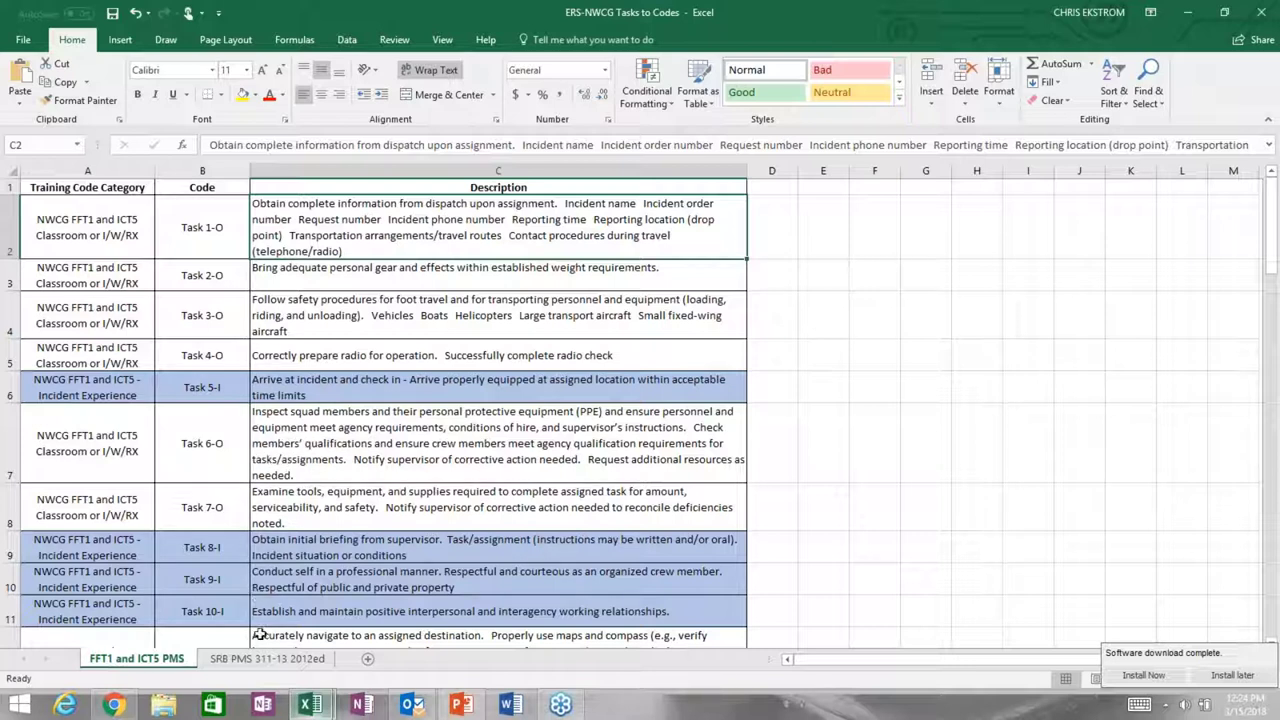
Switch to the SRB PMS 311-13 2012ed sheet and look over its first task rows
{"action": "left_click", "coordinate": [258, 662]}
{"action": "left_click_drag", "start_coordinate": [1270, 500], "coordinate": [1270, 165]}
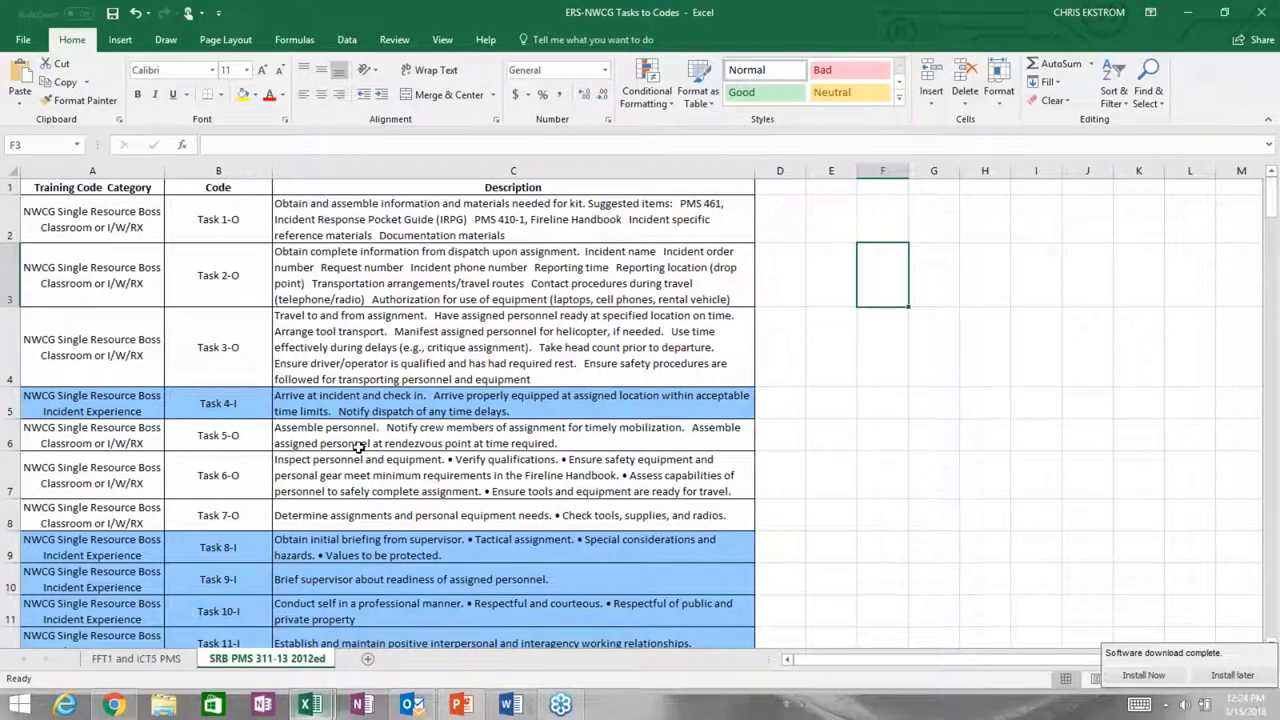
{"action": "scroll", "coordinate": [358, 447], "scroll_direction": "down", "scroll_amount": 4}
{"action": "scroll", "coordinate": [358, 447], "scroll_direction": "down", "scroll_amount": 5}
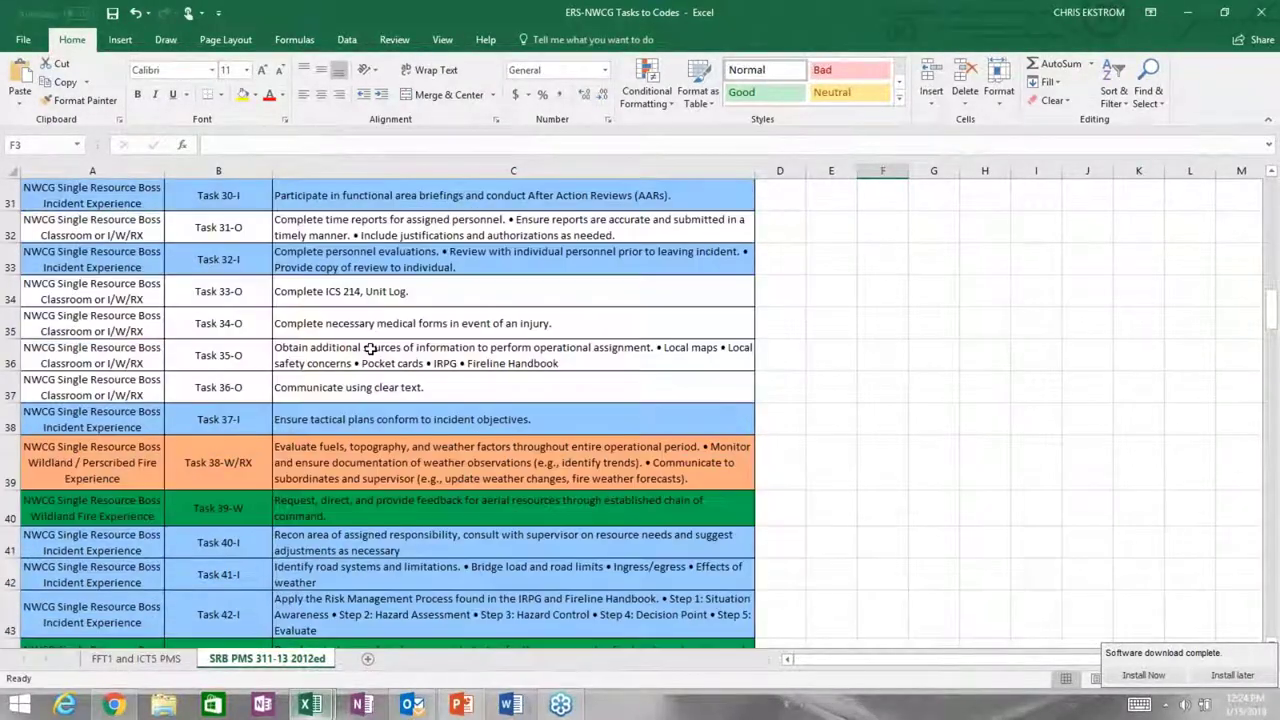
{"action": "scroll", "coordinate": [371, 258], "scroll_direction": "up", "scroll_amount": 6}
{"action": "scroll", "coordinate": [377, 352], "scroll_direction": "up", "scroll_amount": 3}
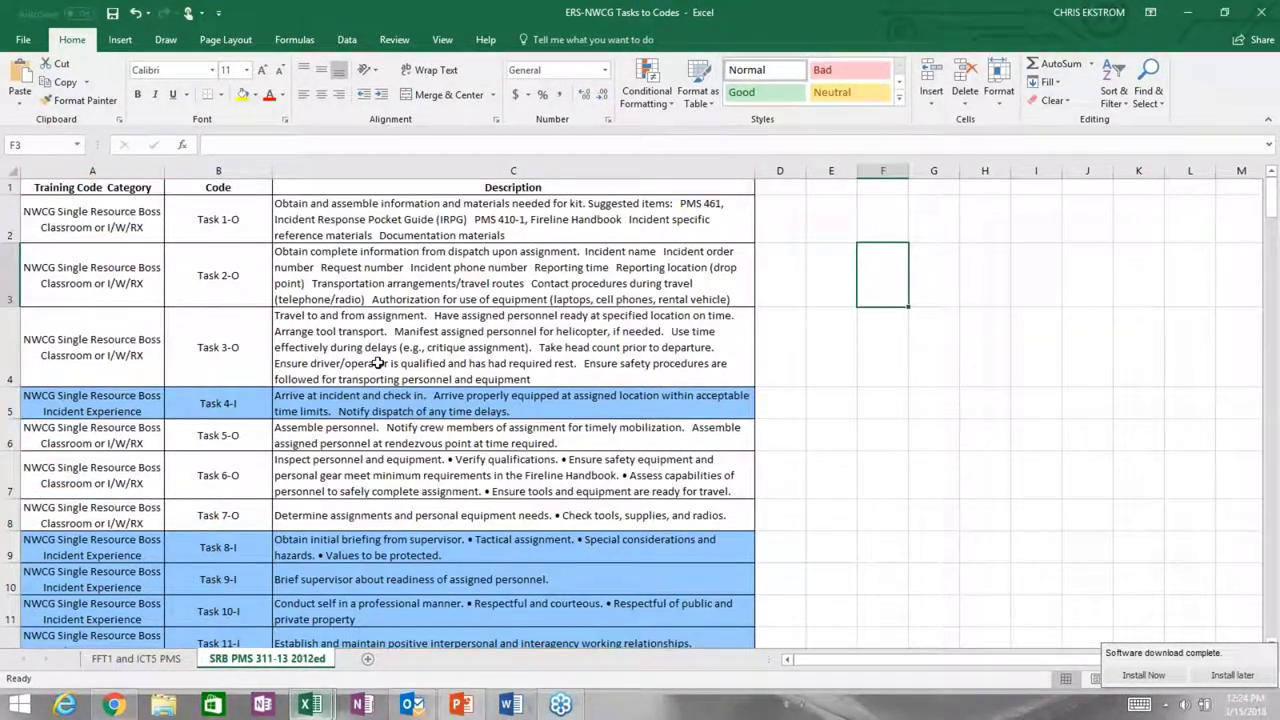
{"action": "scroll", "coordinate": [375, 350], "scroll_direction": "down", "scroll_amount": 1}
{"action": "scroll", "coordinate": [370, 349], "scroll_direction": "up", "scroll_amount": 1}
Review Single Resource Boss tasks 36-O to 46-R, choose Install later, and minimize Excel
{"action": "scroll", "coordinate": [352, 402], "scroll_direction": "down", "scroll_amount": 2}
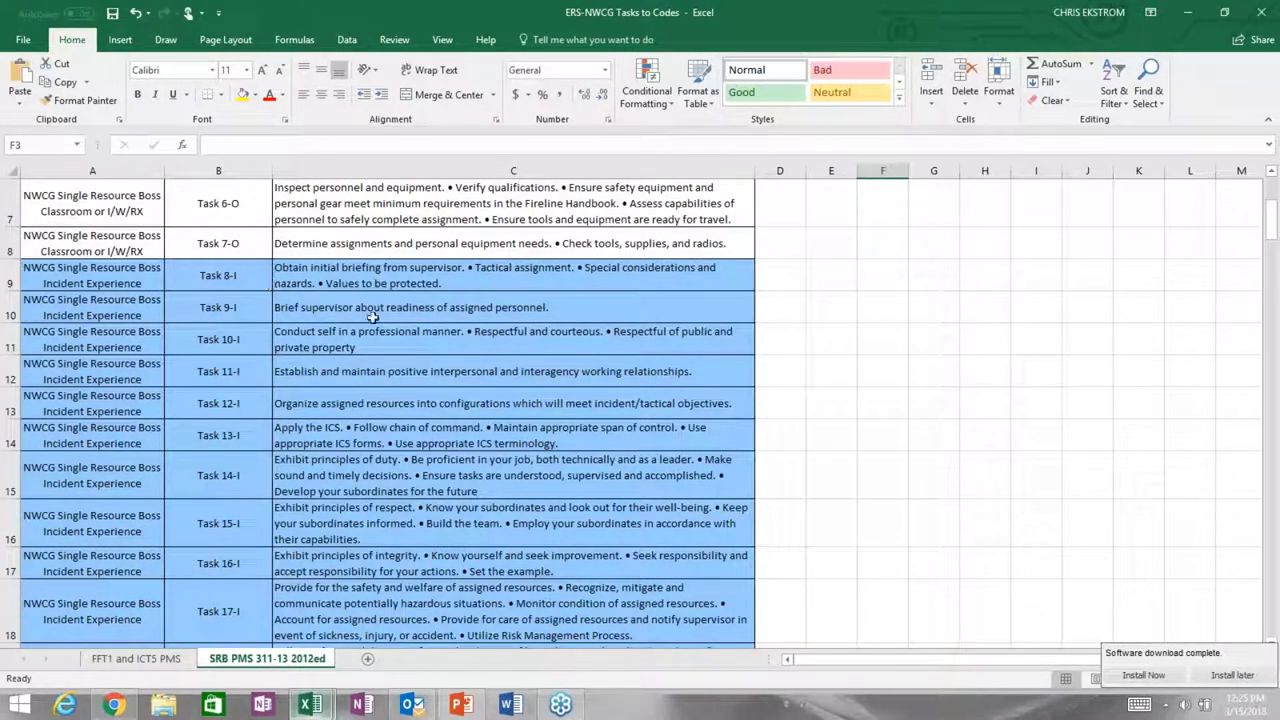
{"action": "scroll", "coordinate": [370, 330], "scroll_direction": "down", "scroll_amount": 5}
{"action": "scroll", "coordinate": [370, 336], "scroll_direction": "down", "scroll_amount": 2}
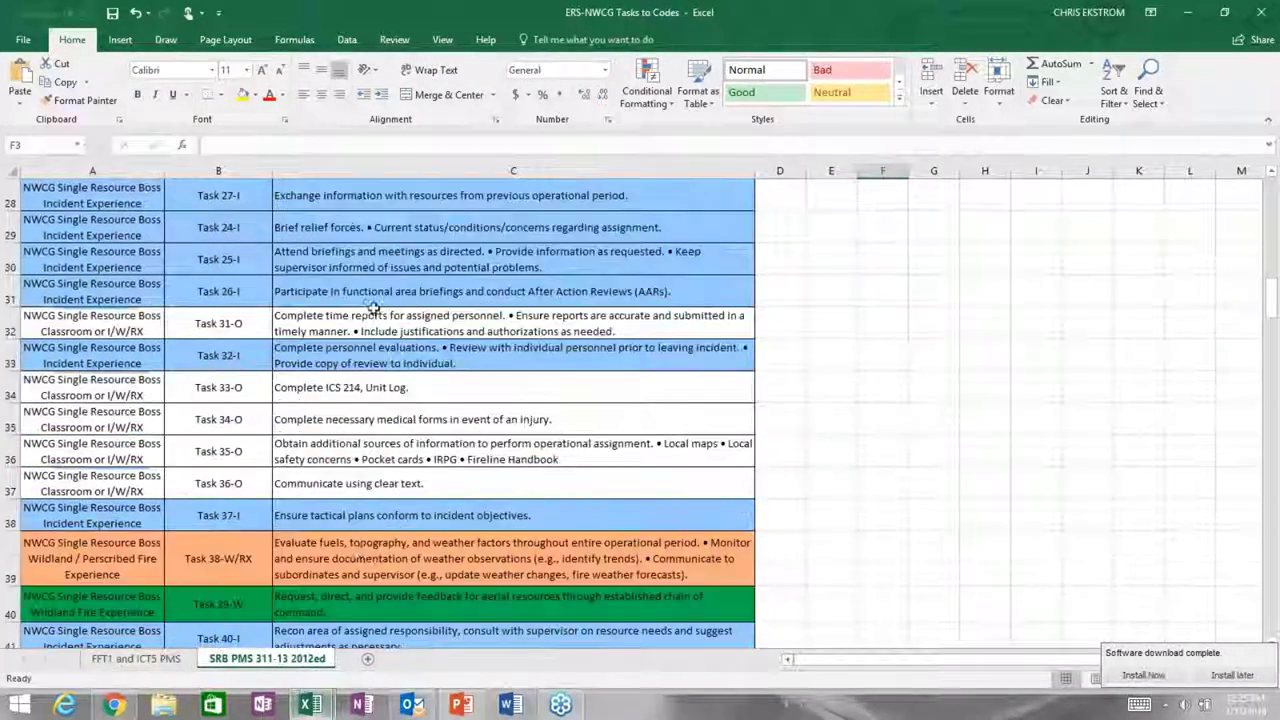
{"action": "scroll", "coordinate": [244, 467], "scroll_direction": "down", "scroll_amount": 1}
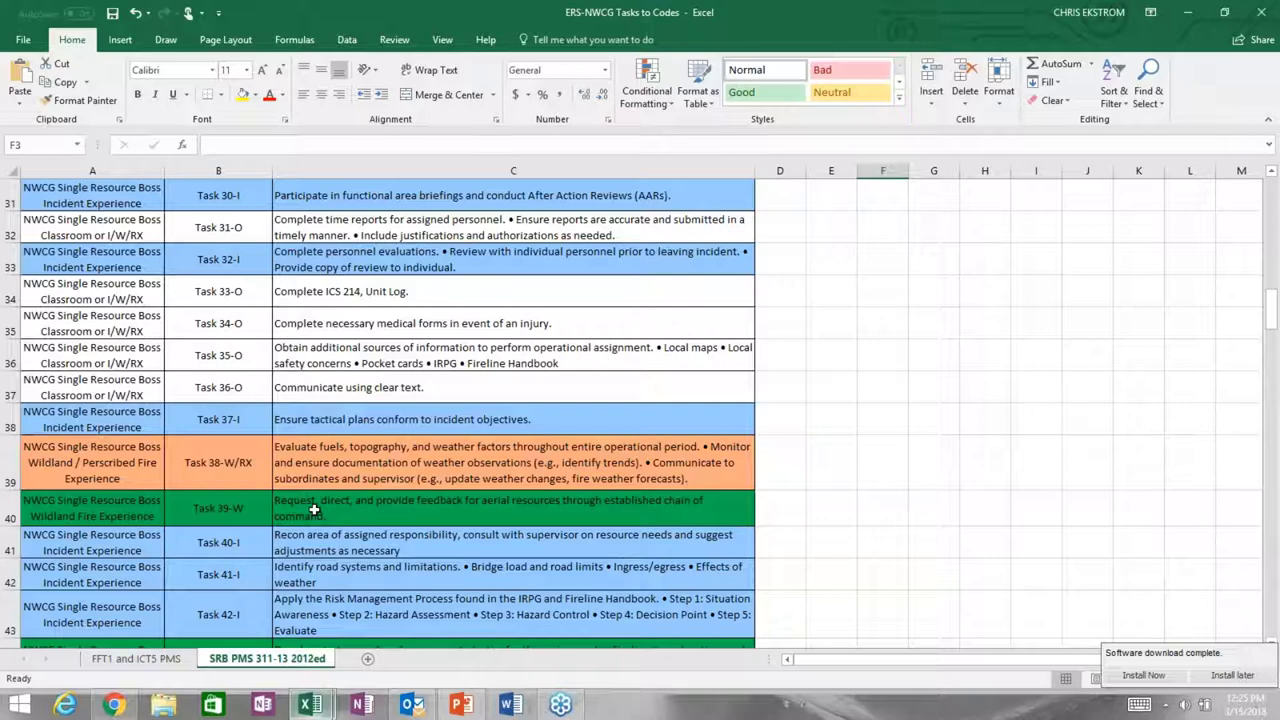
{"action": "scroll", "coordinate": [313, 510], "scroll_direction": "down", "scroll_amount": 1}
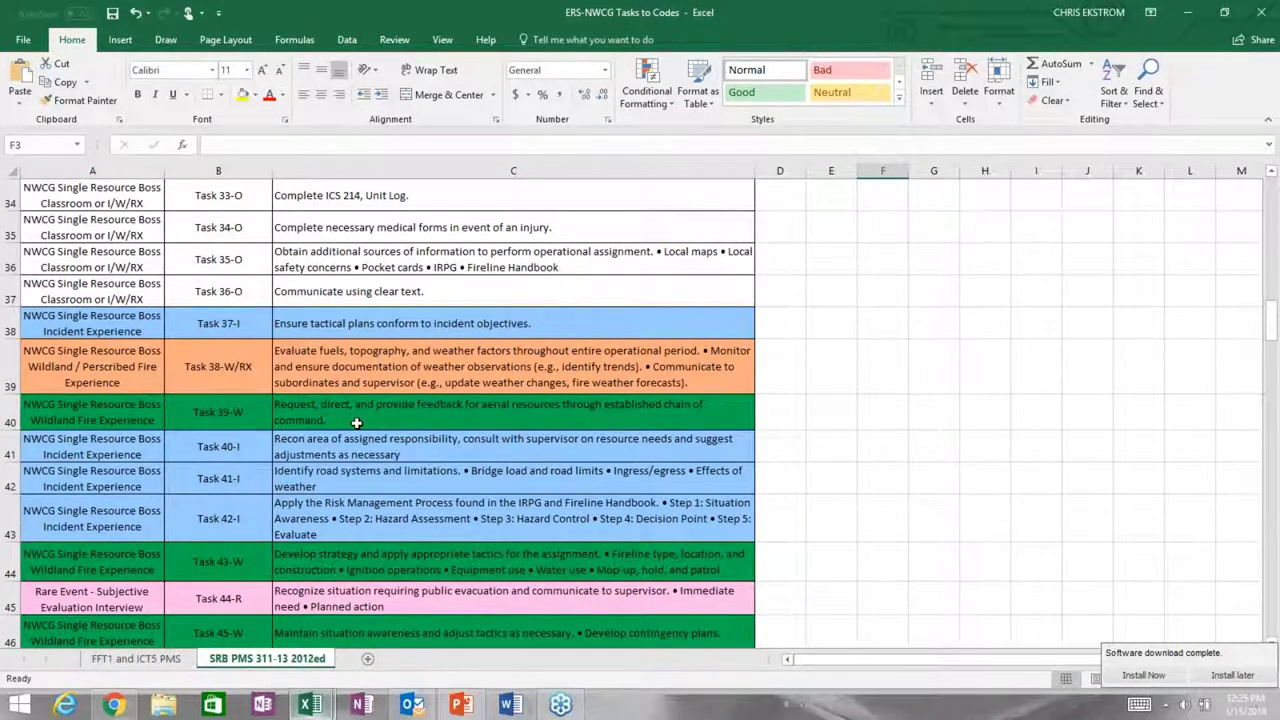
{"action": "scroll", "coordinate": [356, 423], "scroll_direction": "down", "scroll_amount": 1}
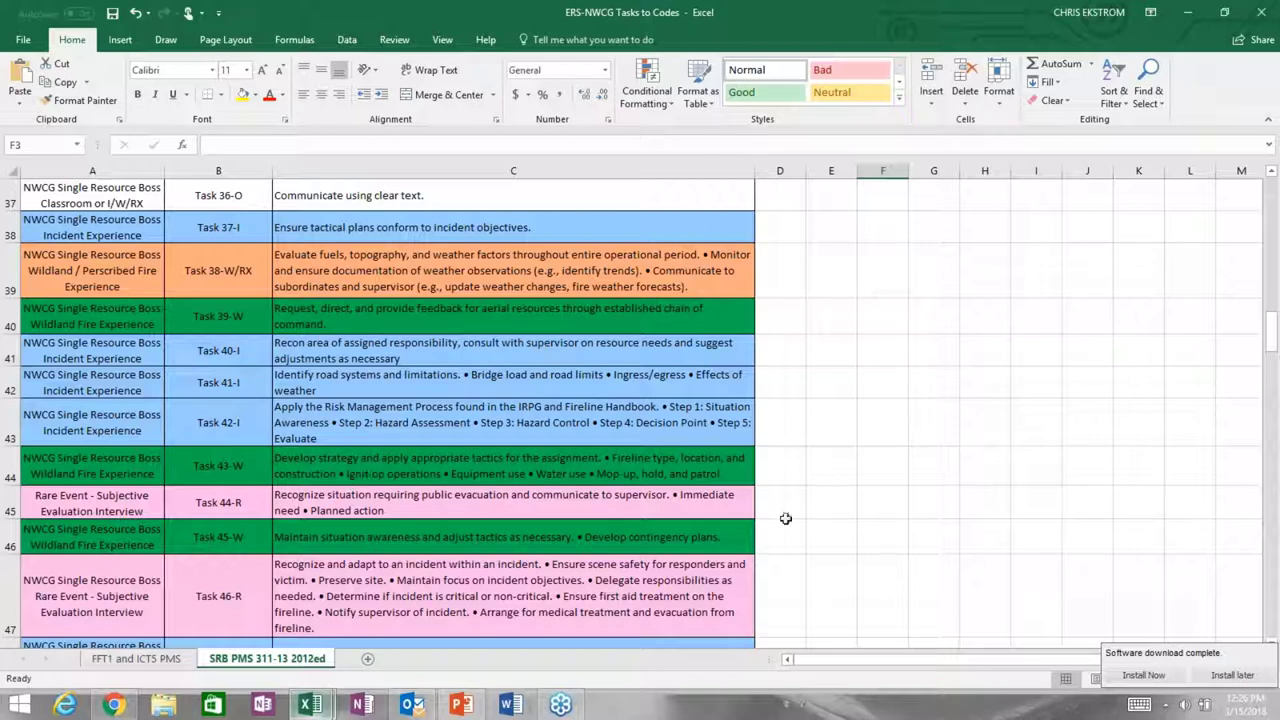
{"action": "left_click", "coordinate": [1232, 678]}
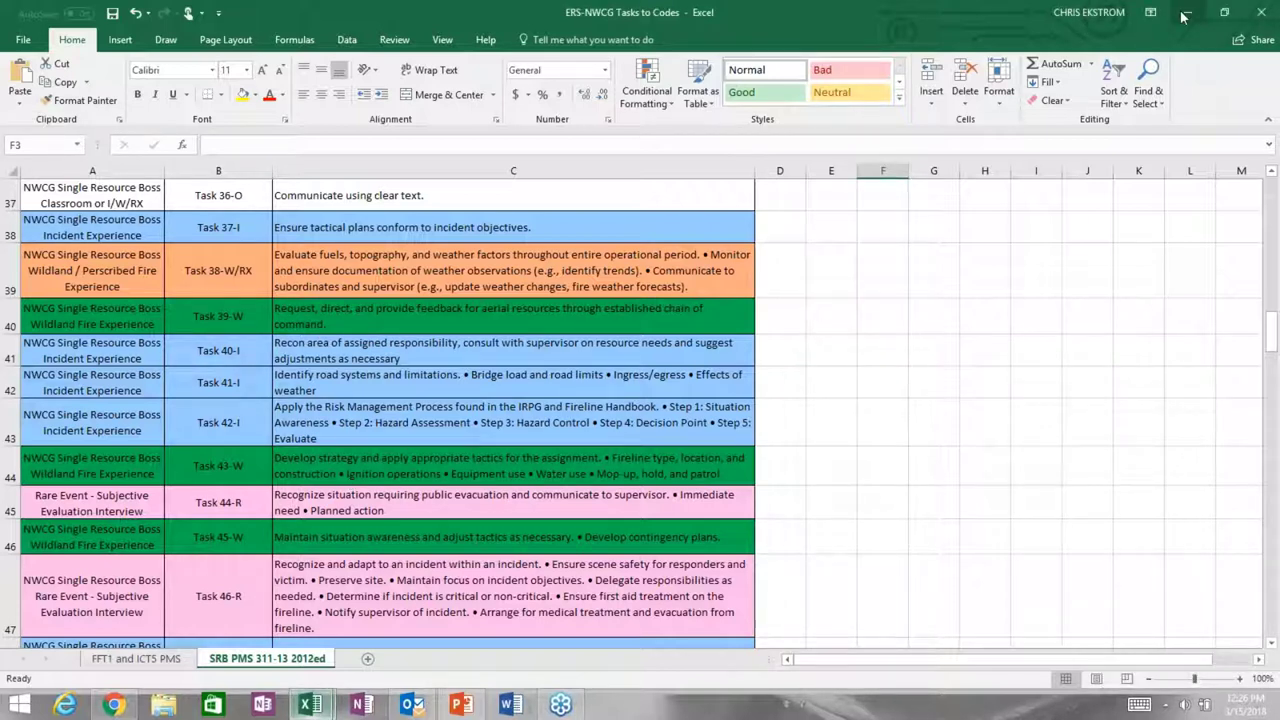
{"action": "left_click", "coordinate": [1183, 14]}
Open Training 3.0 from the ERS Home menu to list the training classes
{"action": "mouse_move", "coordinate": [48, 100]}
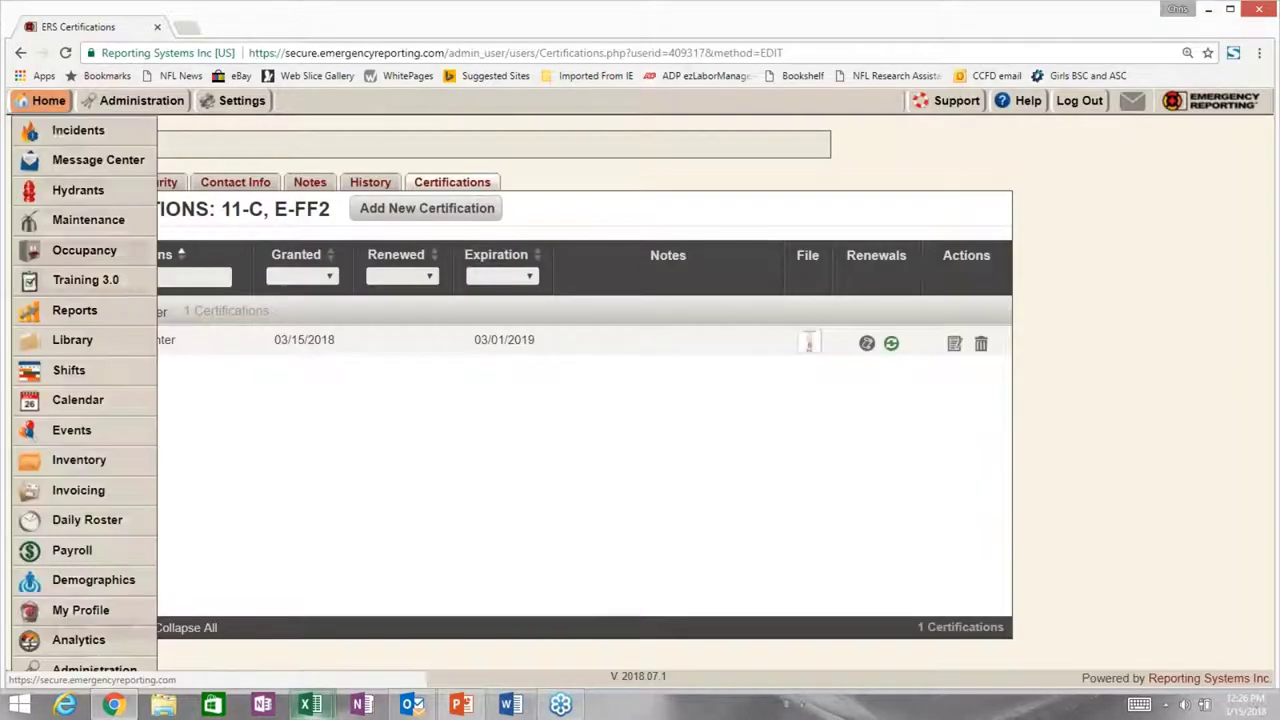
{"action": "left_click", "coordinate": [72, 284]}
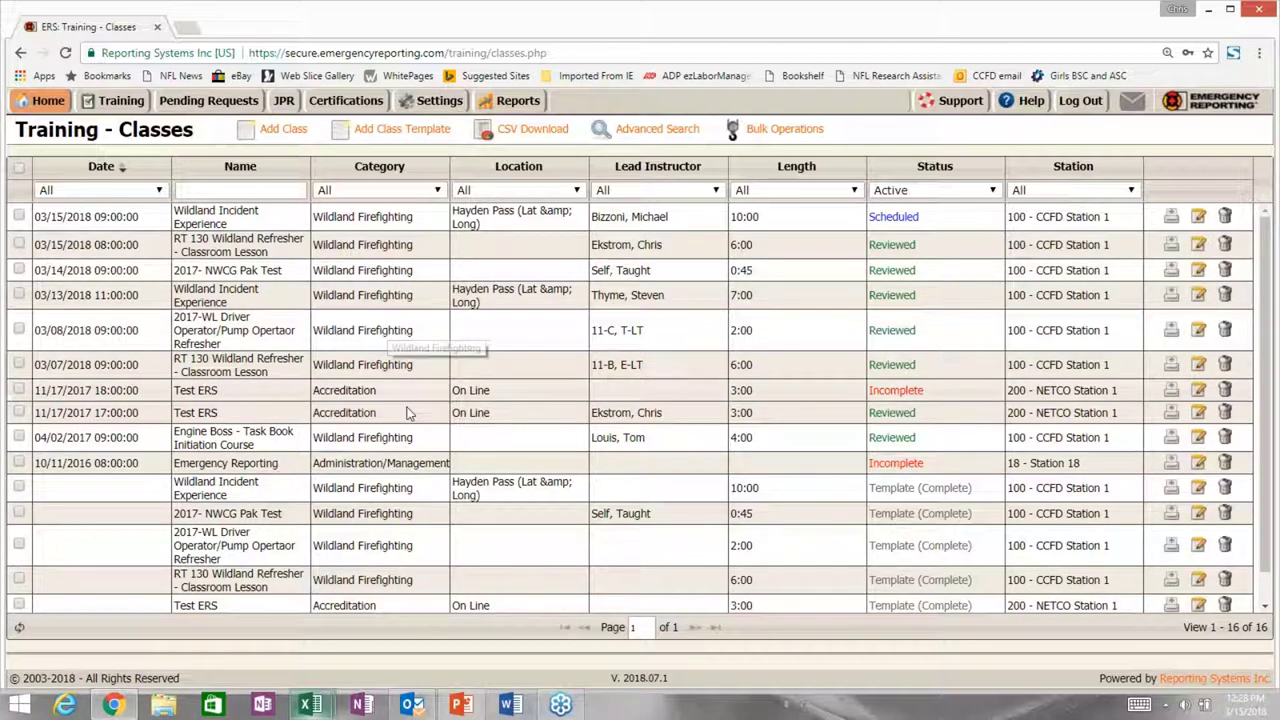
Open the Engine Boss - Task Book Initiation Course and review ENGB codes 73-O to 84-O and ISO 580.C.2
{"action": "double_click", "coordinate": [285, 433]}
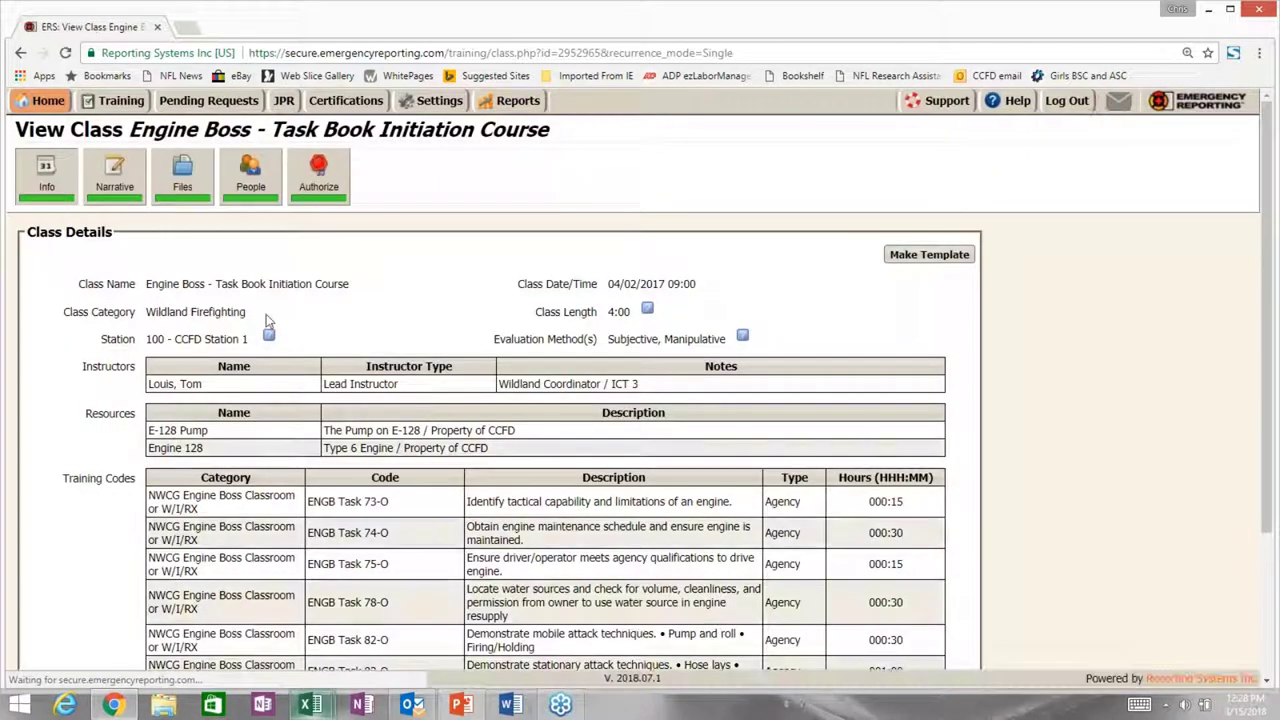
{"action": "scroll", "coordinate": [413, 272], "scroll_direction": "down", "scroll_amount": 1}
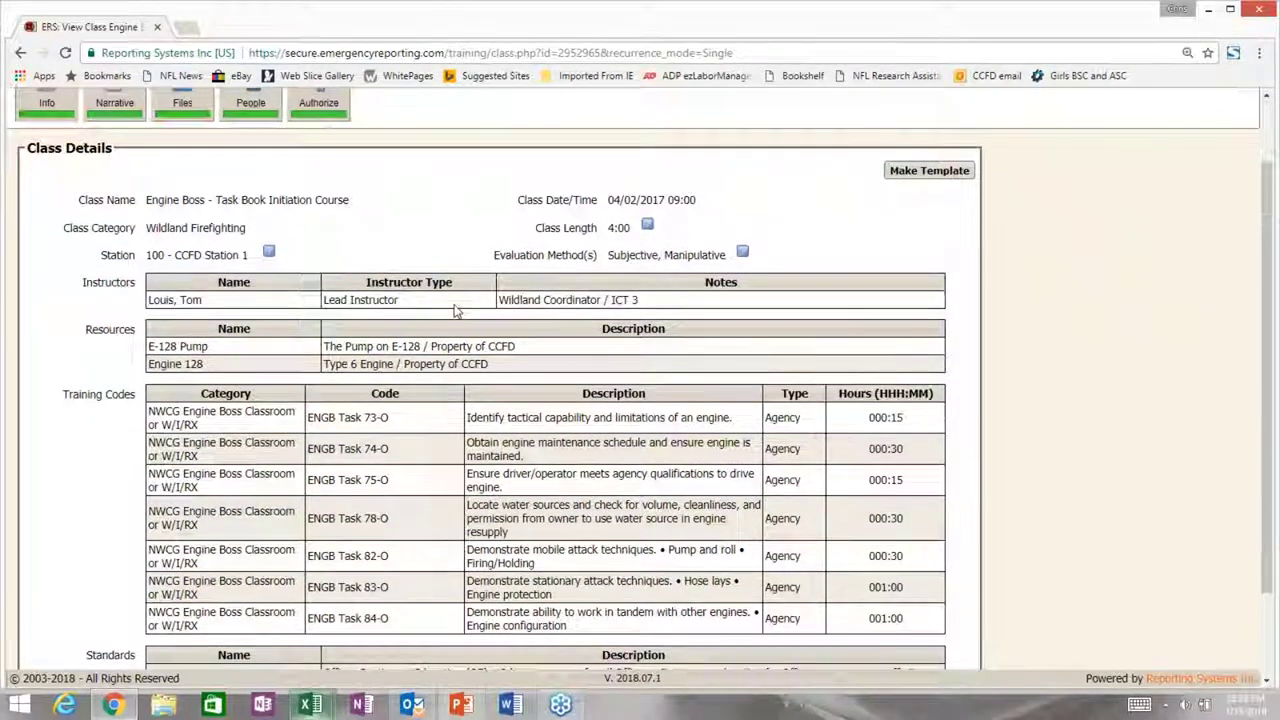
{"action": "scroll", "coordinate": [190, 285], "scroll_direction": "down", "scroll_amount": 1}
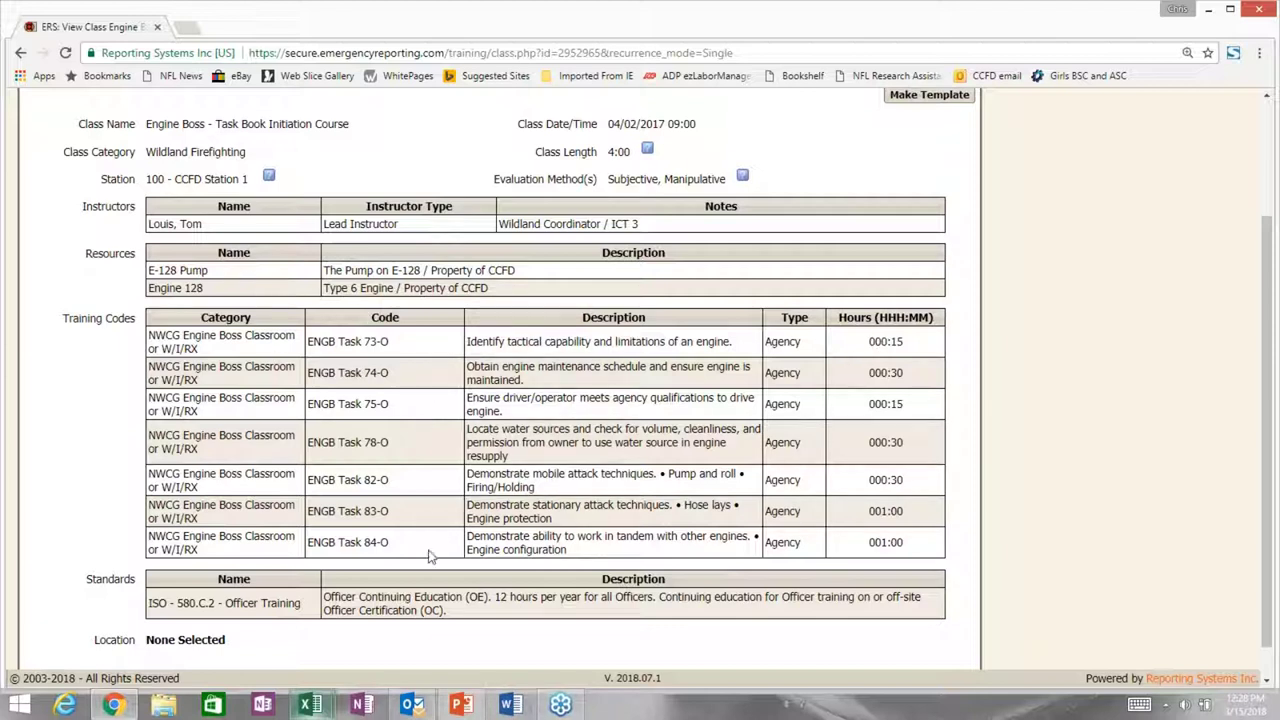
{"action": "scroll", "coordinate": [462, 424], "scroll_direction": "down", "scroll_amount": 1}
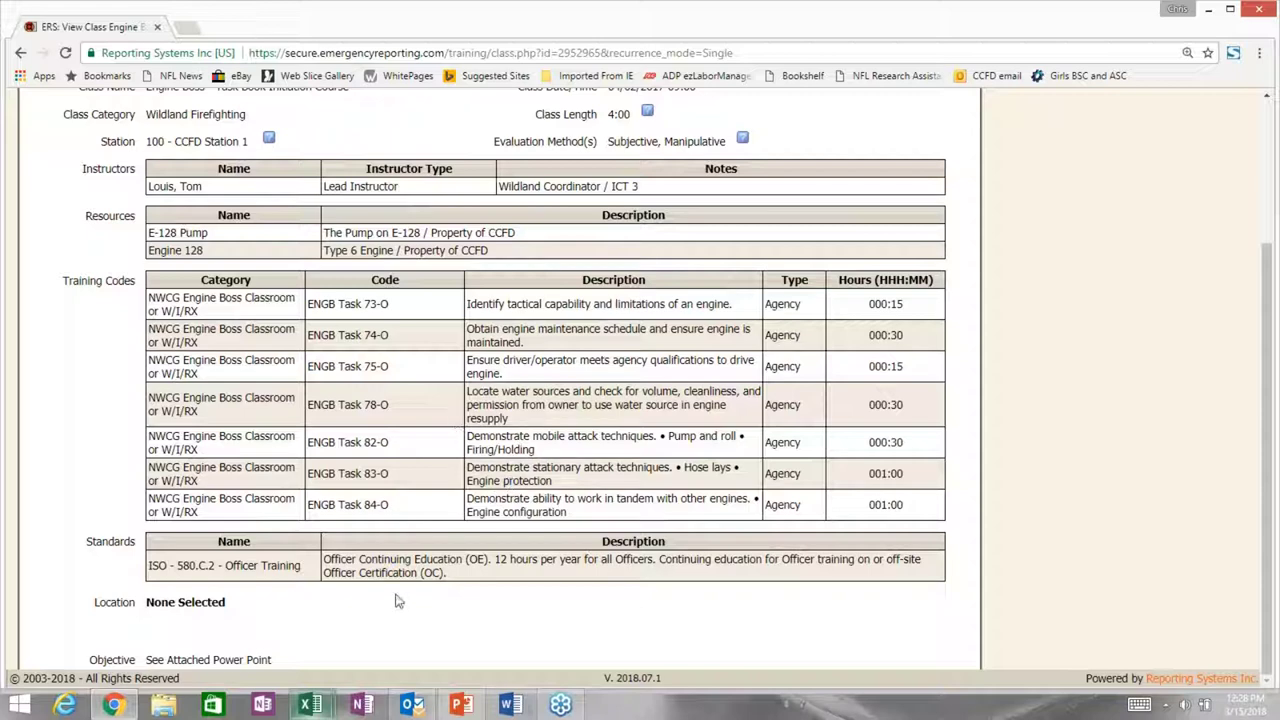
{"action": "scroll", "coordinate": [403, 503], "scroll_direction": "up", "scroll_amount": 2}
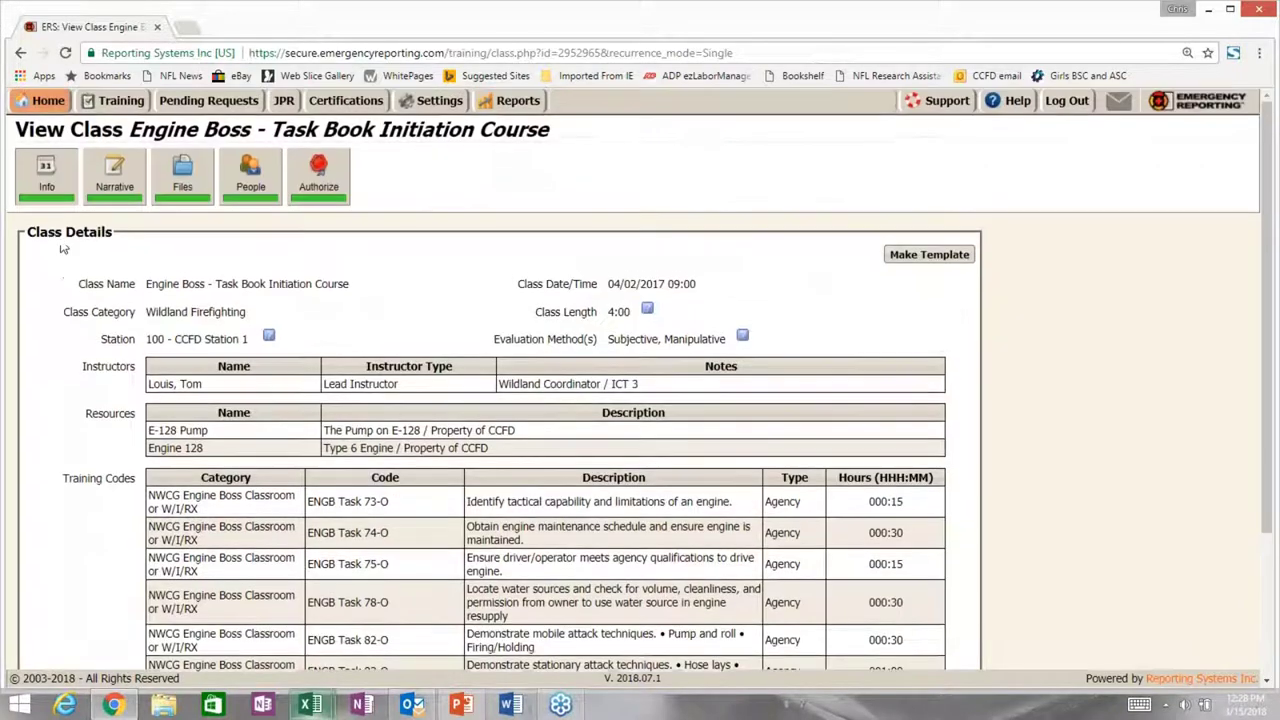
Download the class's attached SRB pms-311-13 2012ed.pdf from Files and open it in Chrome
{"action": "left_click", "coordinate": [181, 179]}
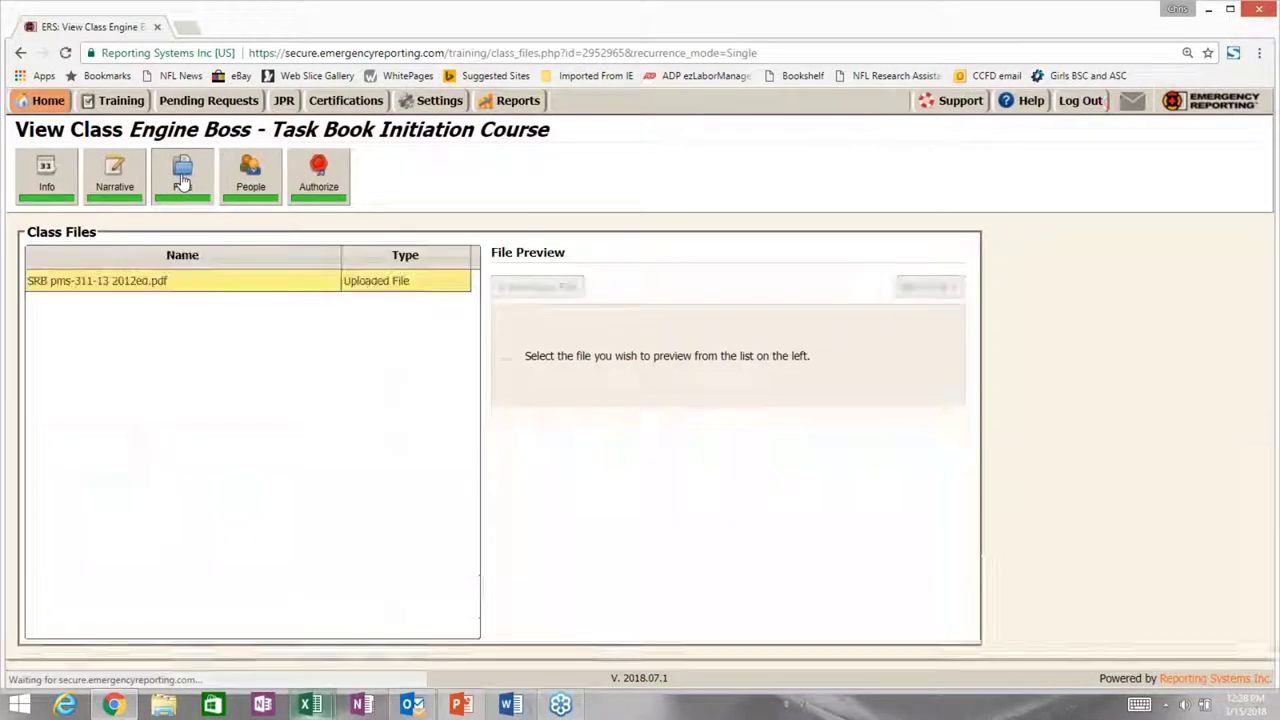
{"action": "left_click", "coordinate": [210, 280]}
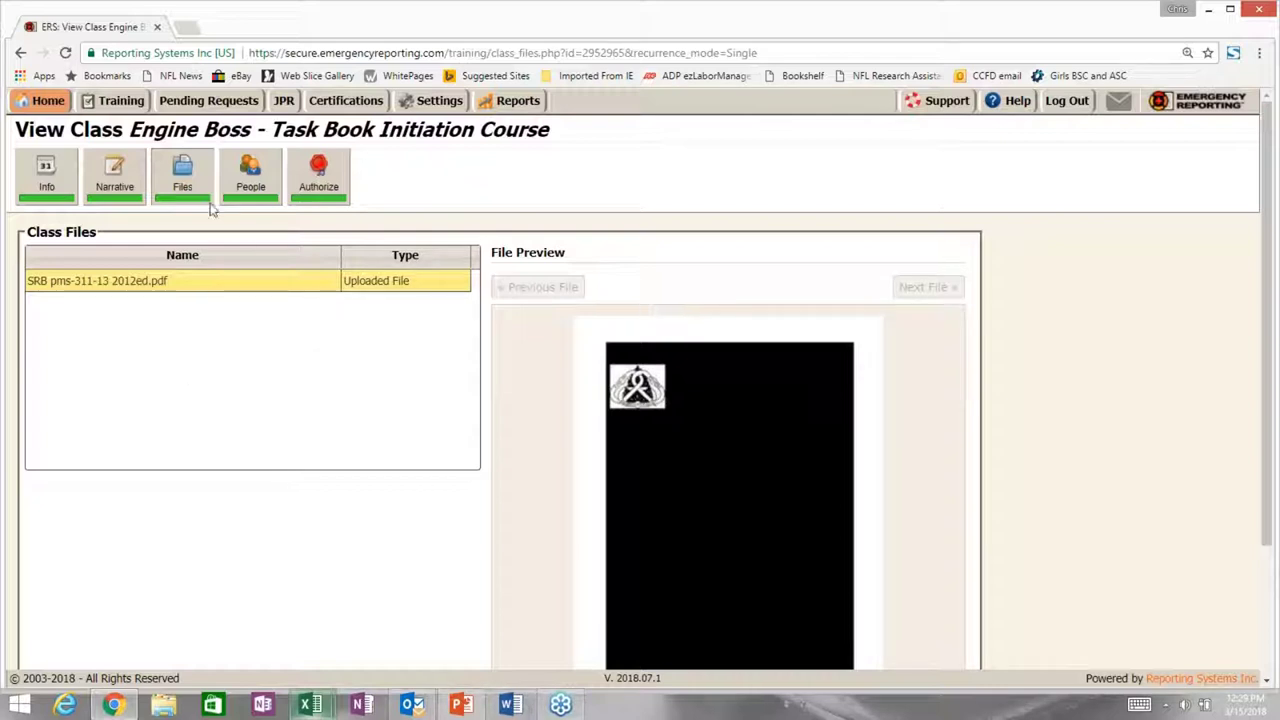
{"action": "left_click", "coordinate": [690, 530]}
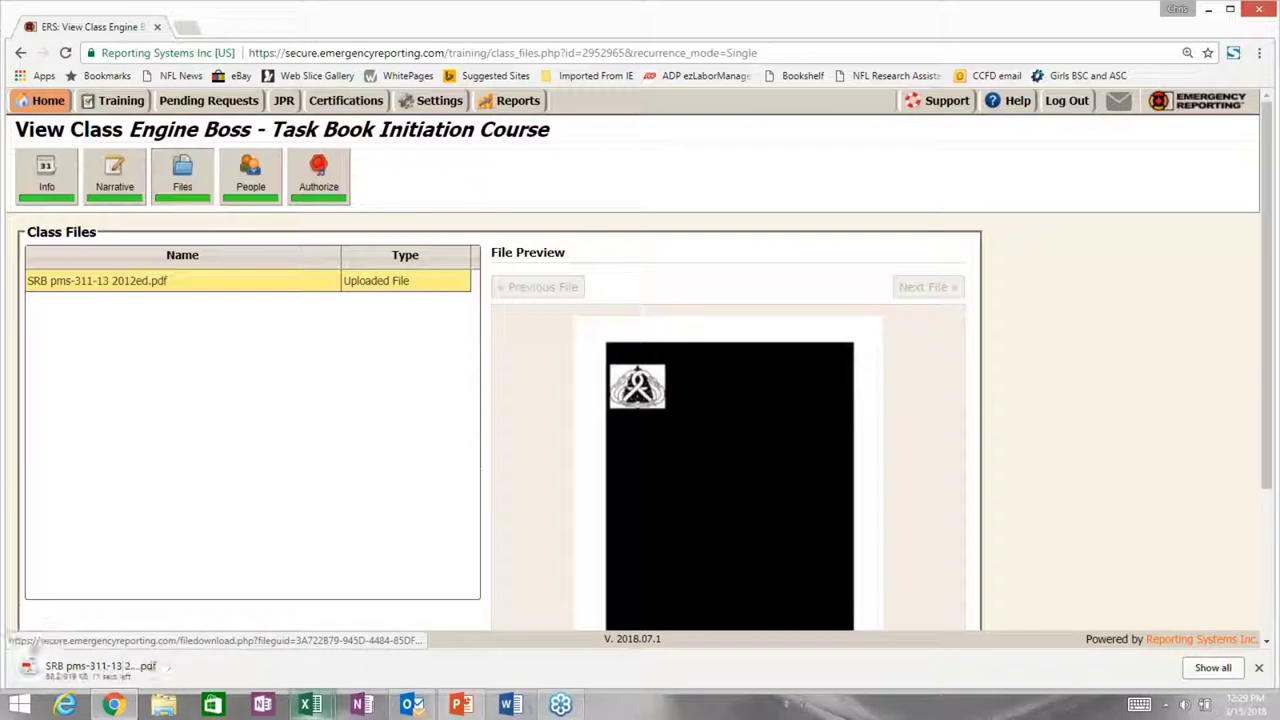
{"action": "left_click", "coordinate": [104, 676]}
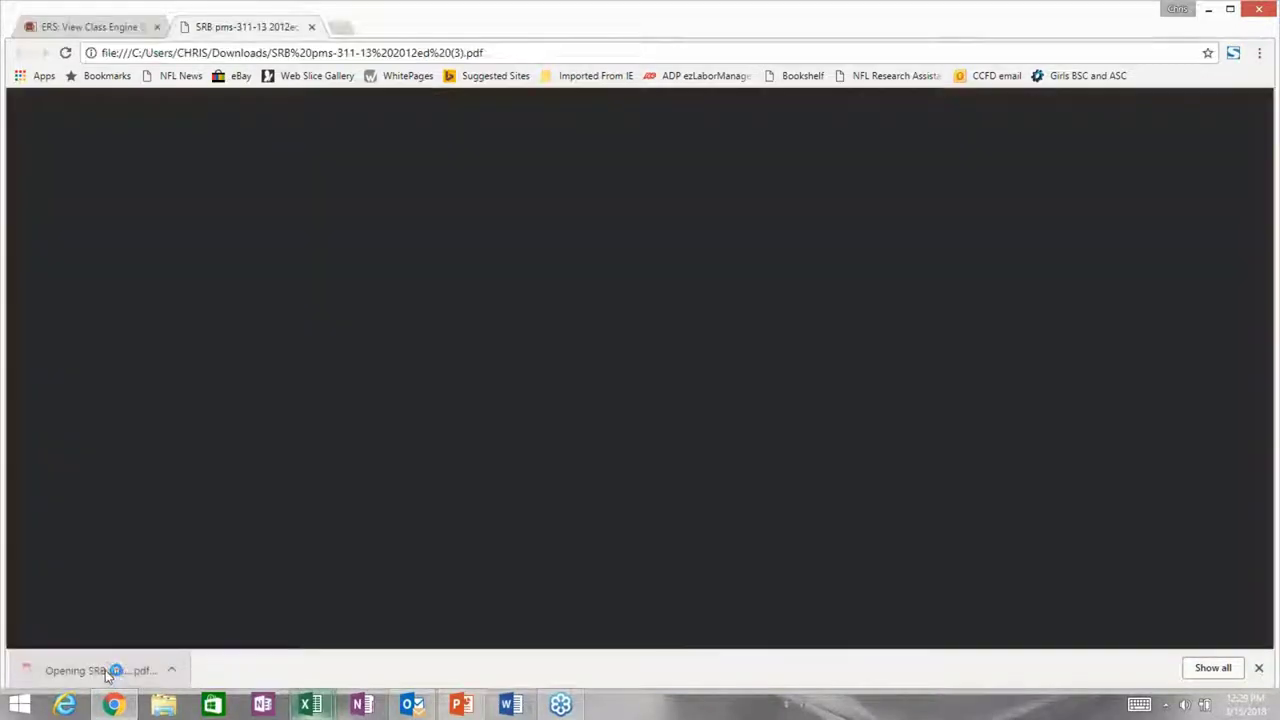
{"action": "scroll", "coordinate": [585, 357], "scroll_direction": "down", "scroll_amount": 3}
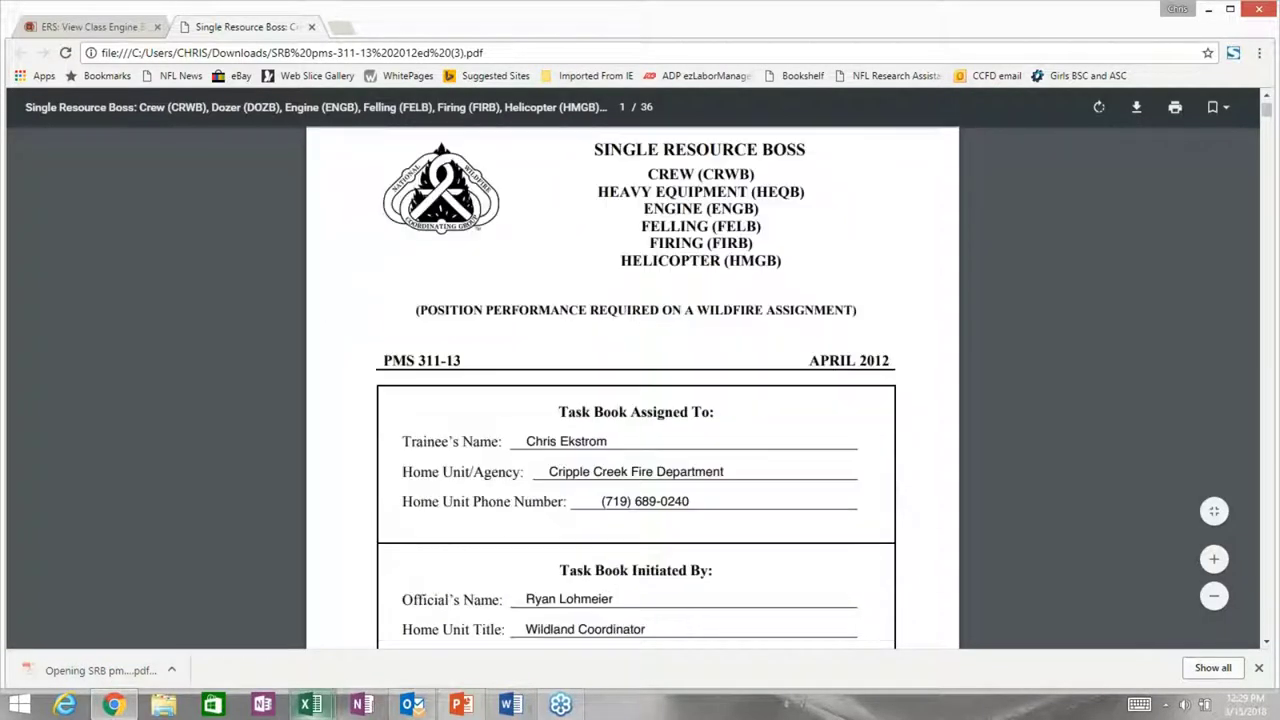
{"action": "mouse_move", "coordinate": [598, 380]}
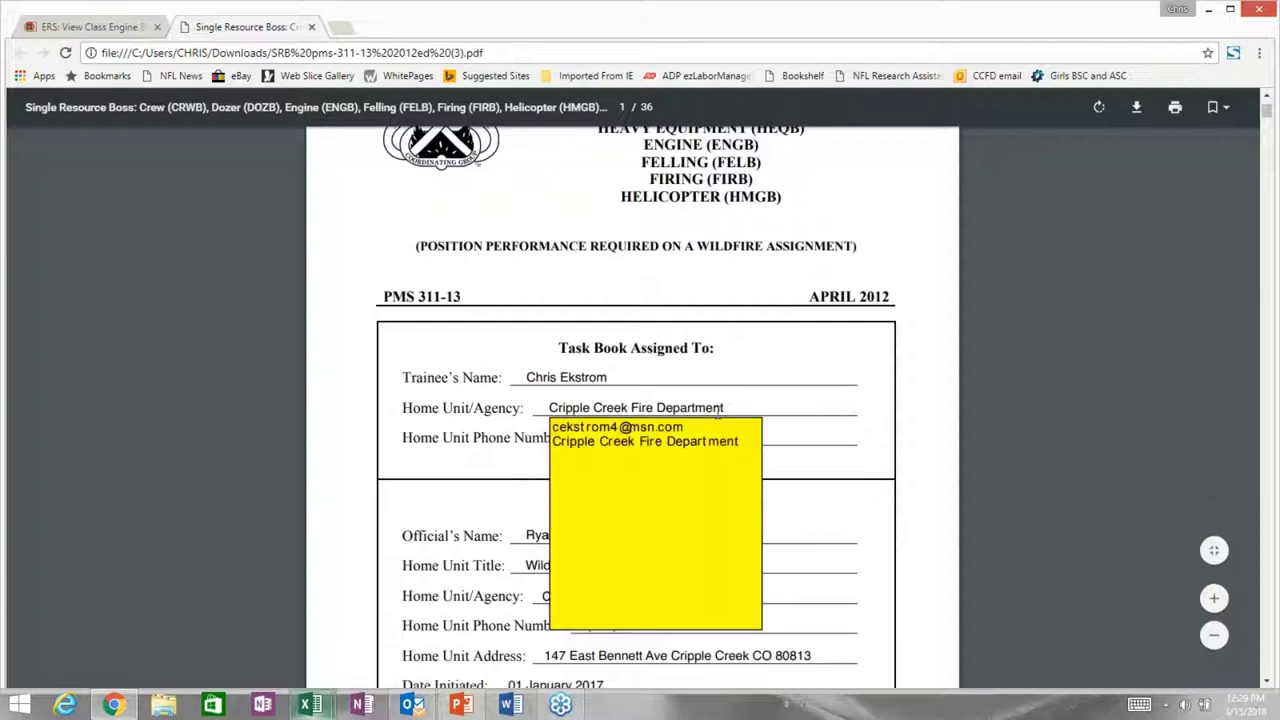
{"action": "scroll", "coordinate": [850, 417], "scroll_direction": "down", "scroll_amount": 3}
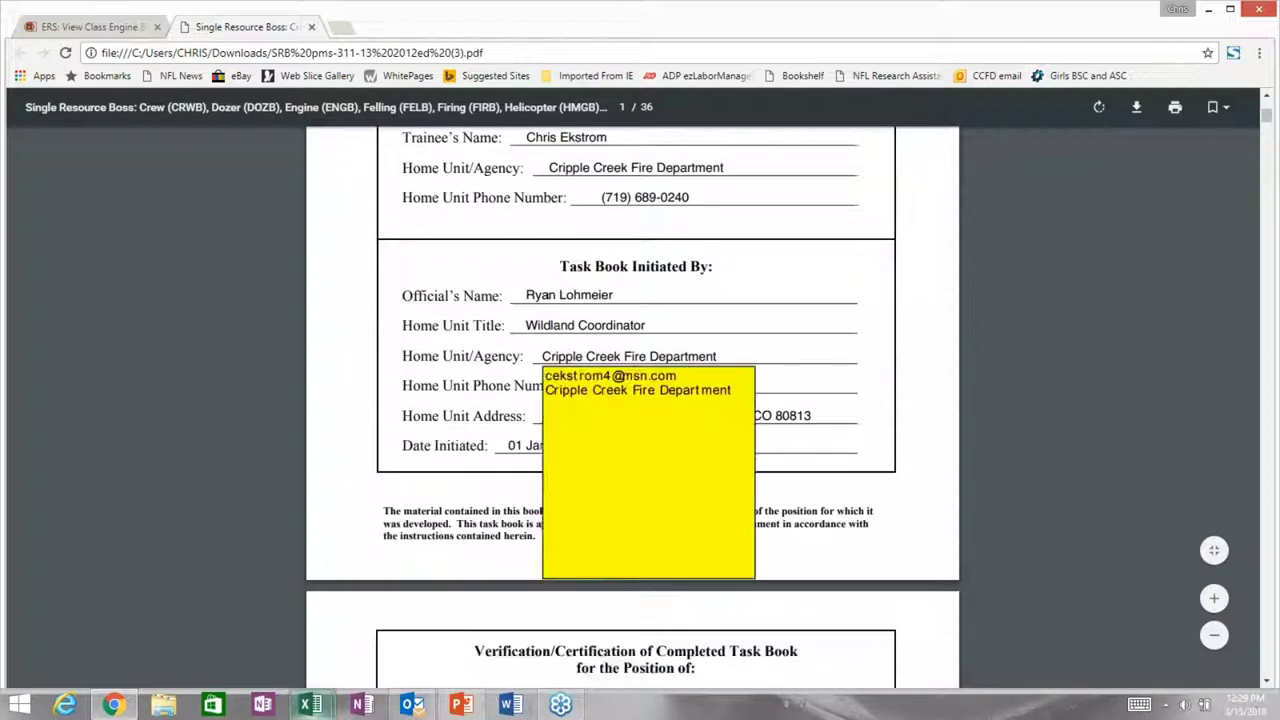
{"action": "scroll", "coordinate": [808, 450], "scroll_direction": "down", "scroll_amount": 2}
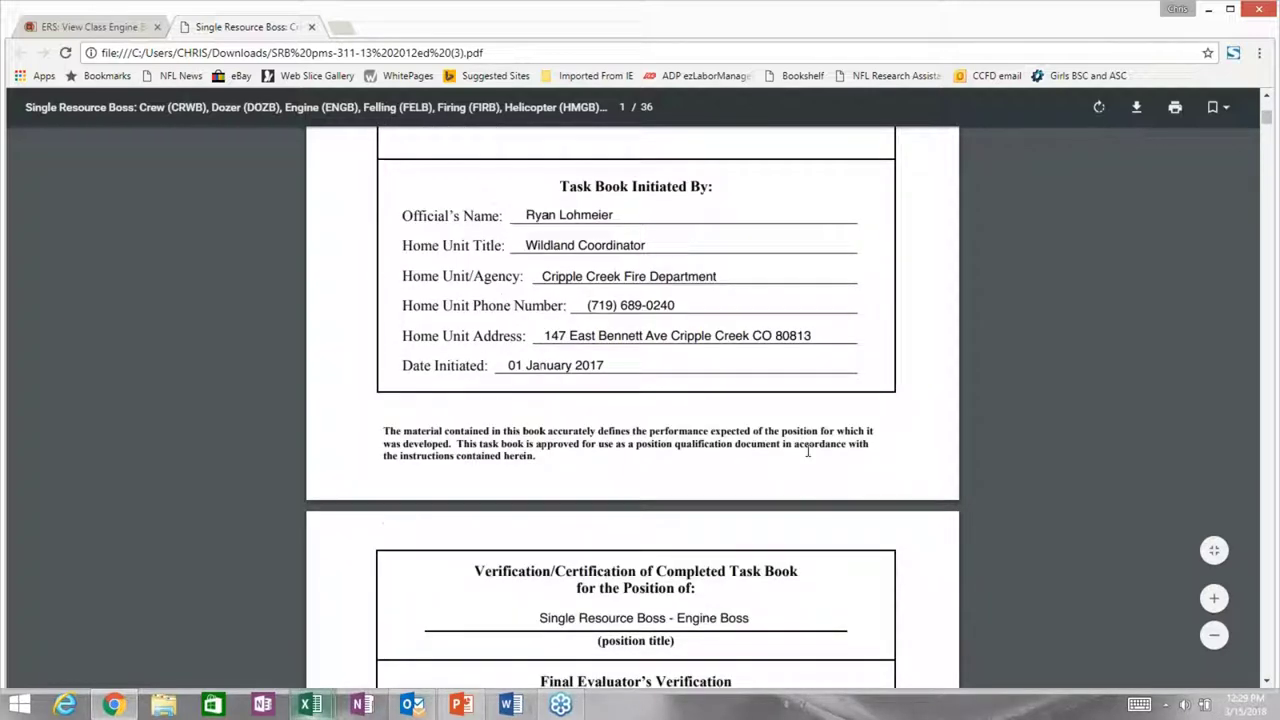
{"action": "scroll", "coordinate": [620, 466], "scroll_direction": "down", "scroll_amount": 2}
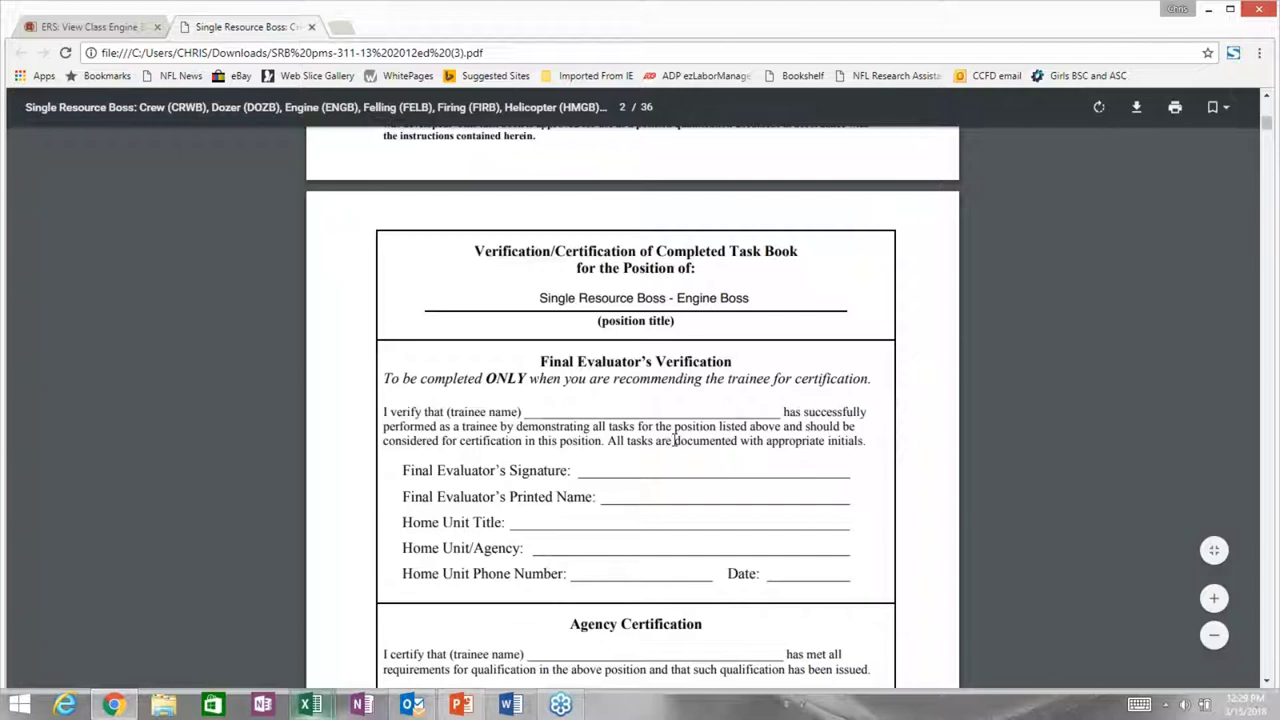
{"action": "scroll", "coordinate": [680, 442], "scroll_direction": "down", "scroll_amount": 9}
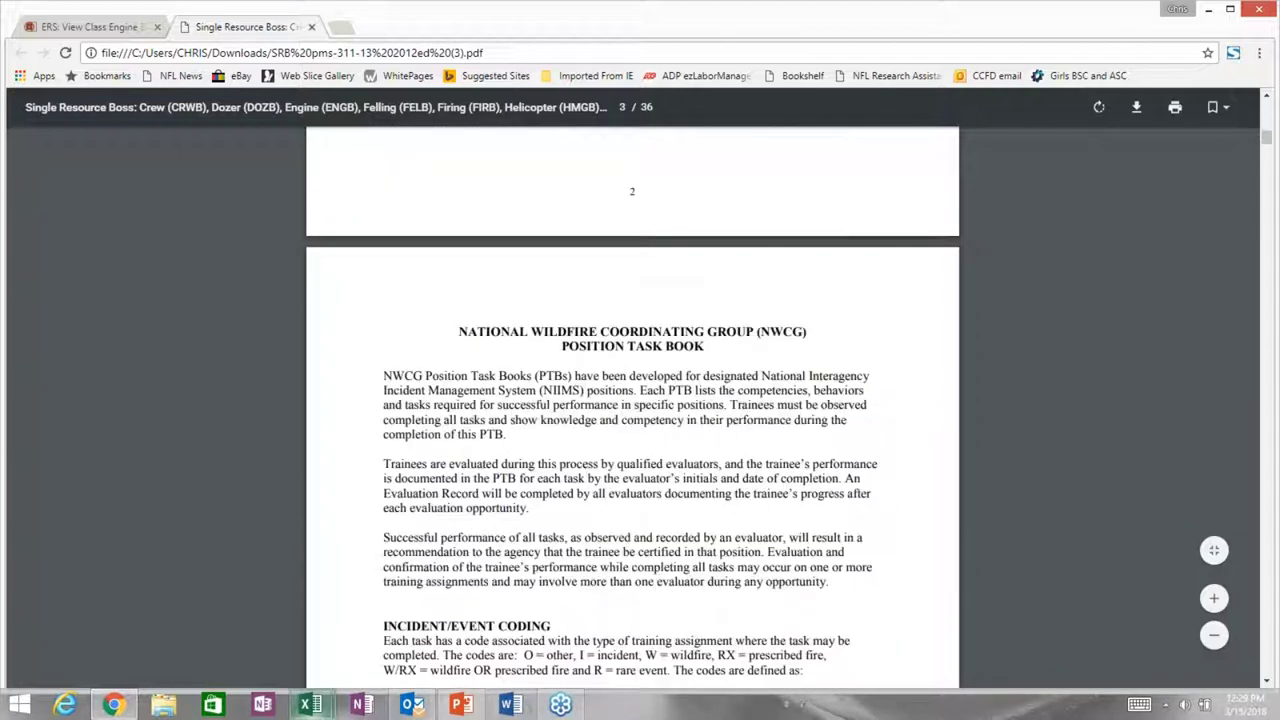
{"action": "scroll", "coordinate": [672, 407], "scroll_direction": "down", "scroll_amount": 15}
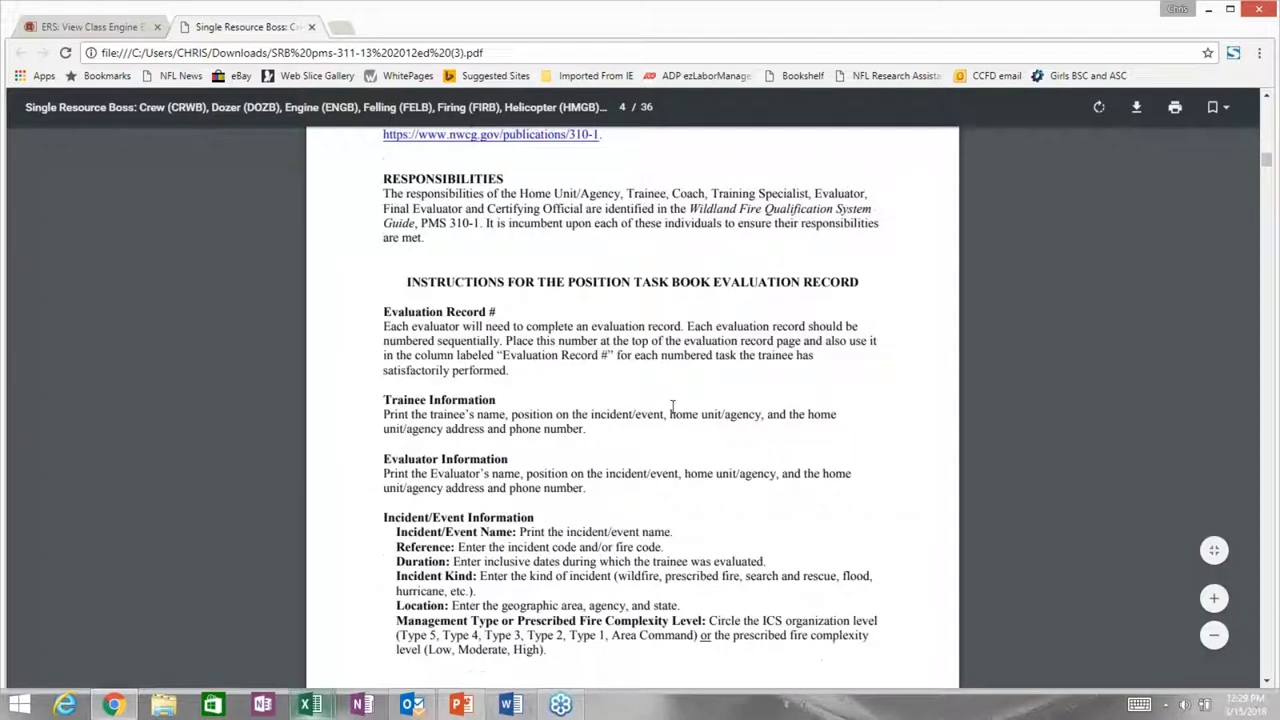
Close the PDF tab and show the Engine Boss class roster of six passed attendees
{"action": "left_click", "coordinate": [311, 27]}
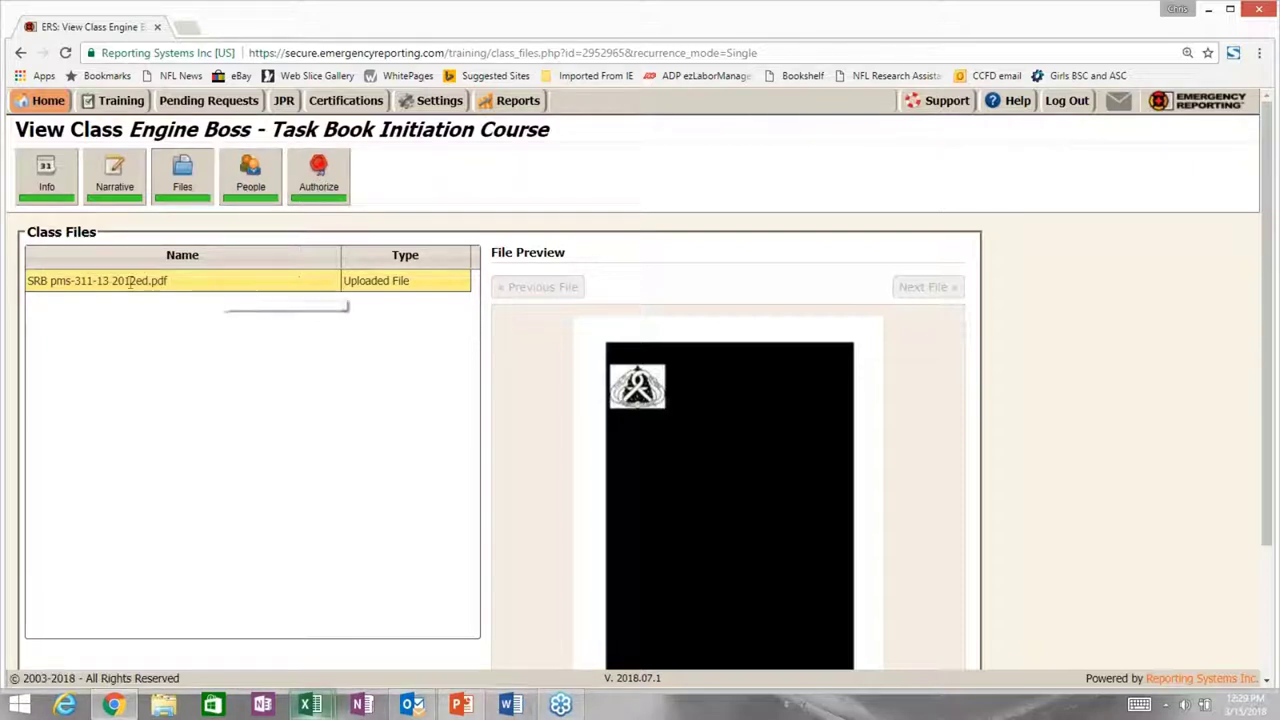
{"action": "left_click", "coordinate": [230, 180]}
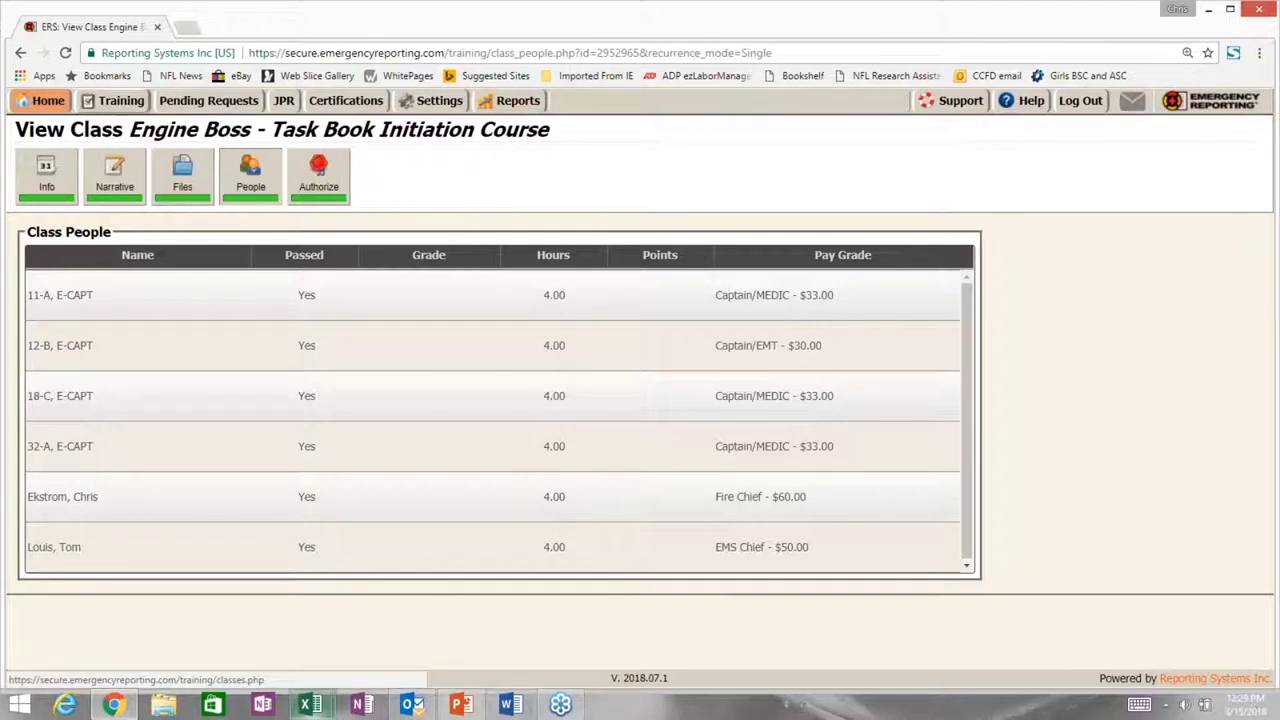
Return to the Training classes list from the top navigation bar
{"action": "left_click", "coordinate": [118, 101]}
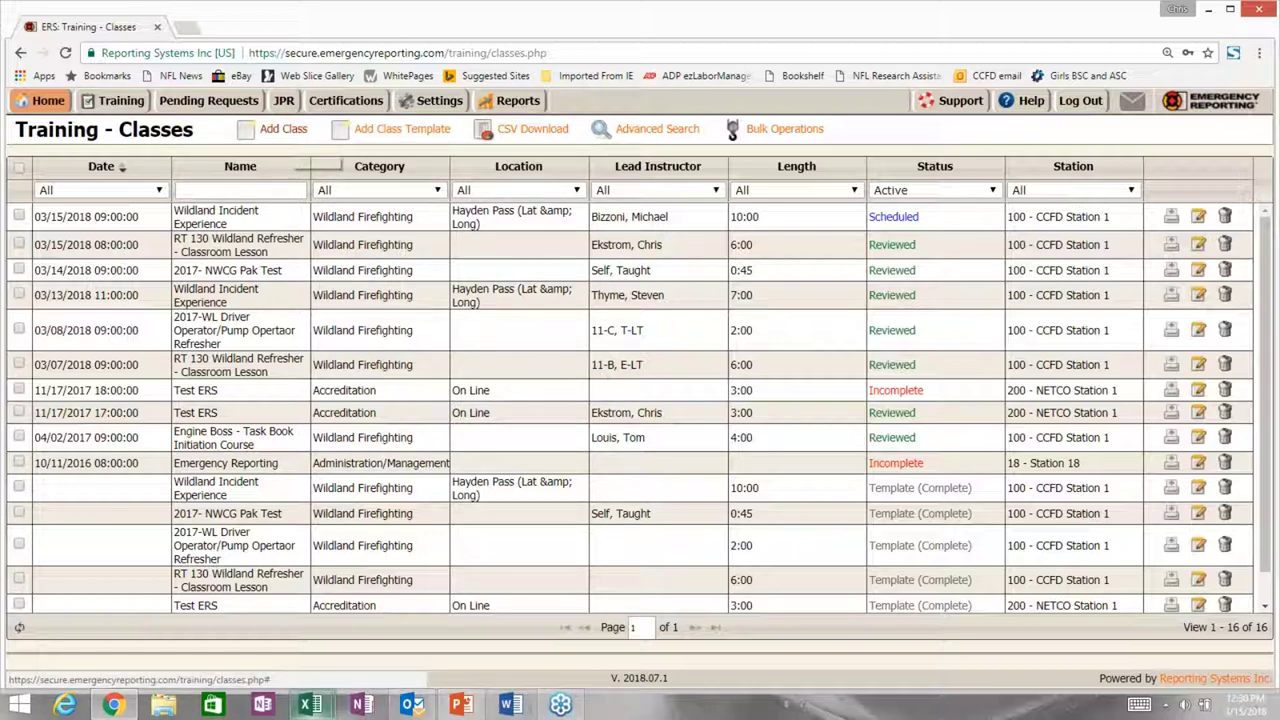
Create a class from the Wildland Incident Experience template, dated March 15, 2018 at 10:00
{"action": "left_click", "coordinate": [283, 128]}
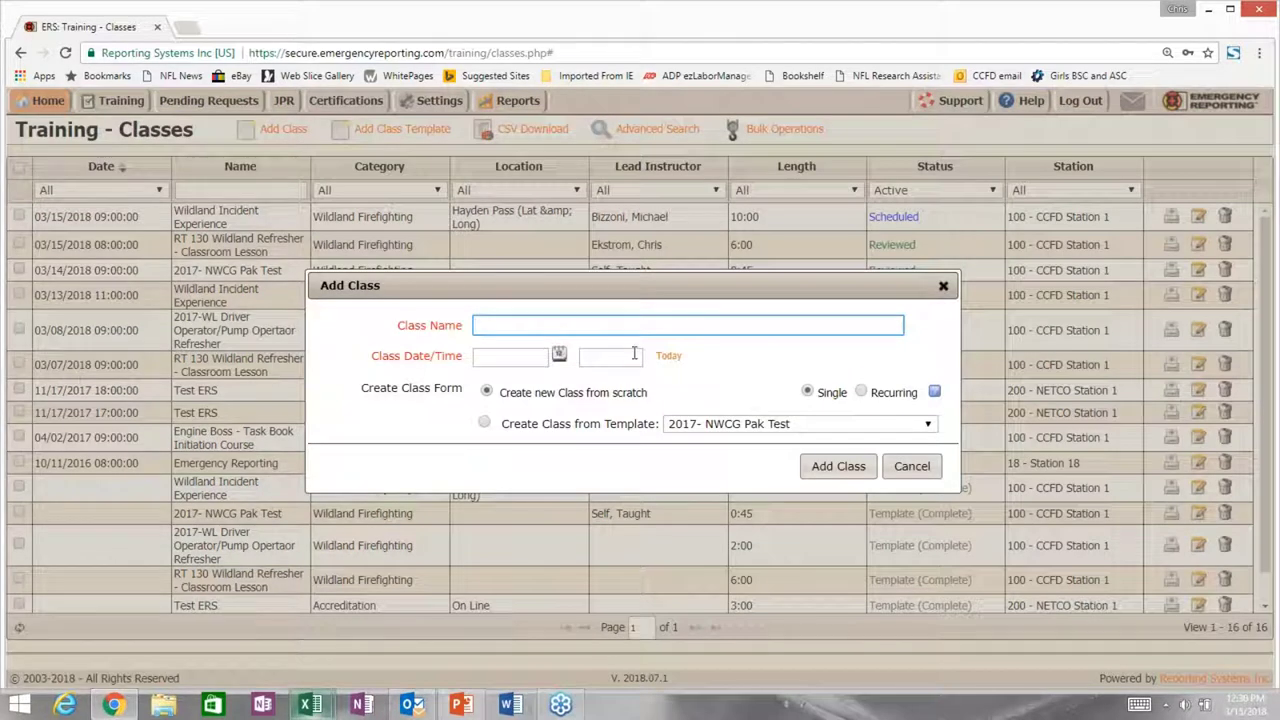
{"action": "left_click", "coordinate": [886, 423]}
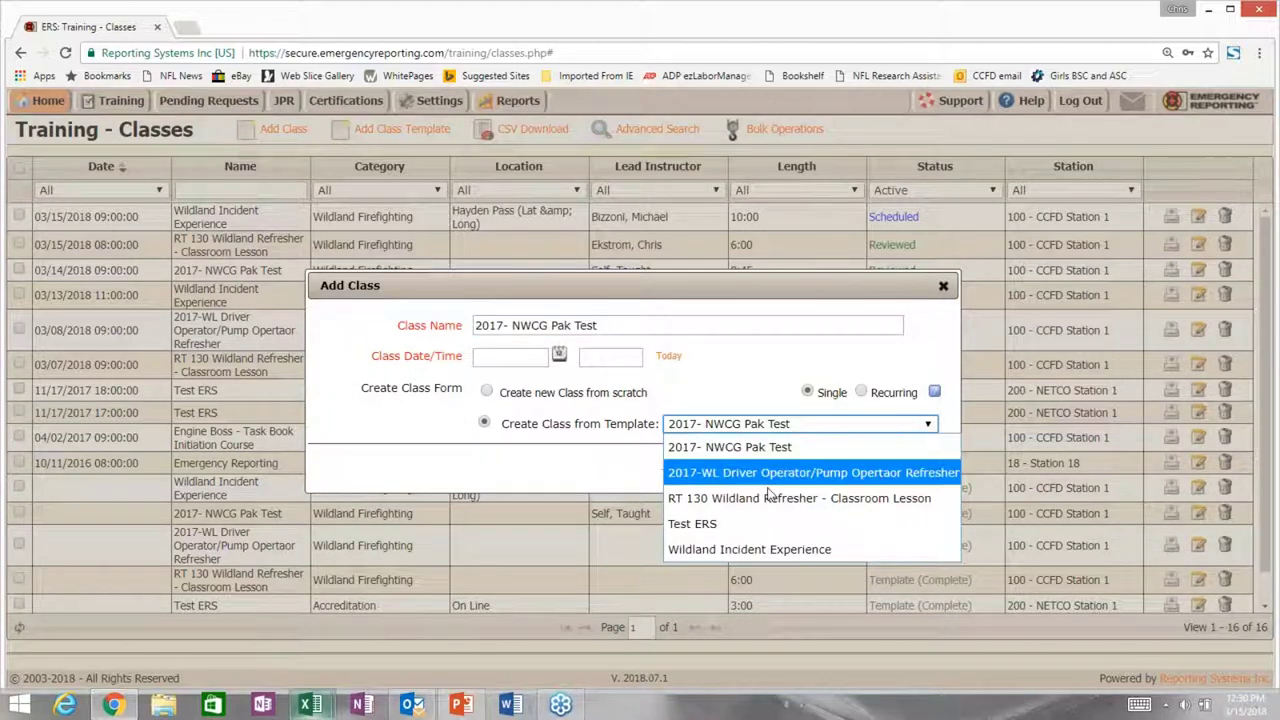
{"action": "left_click", "coordinate": [722, 549]}
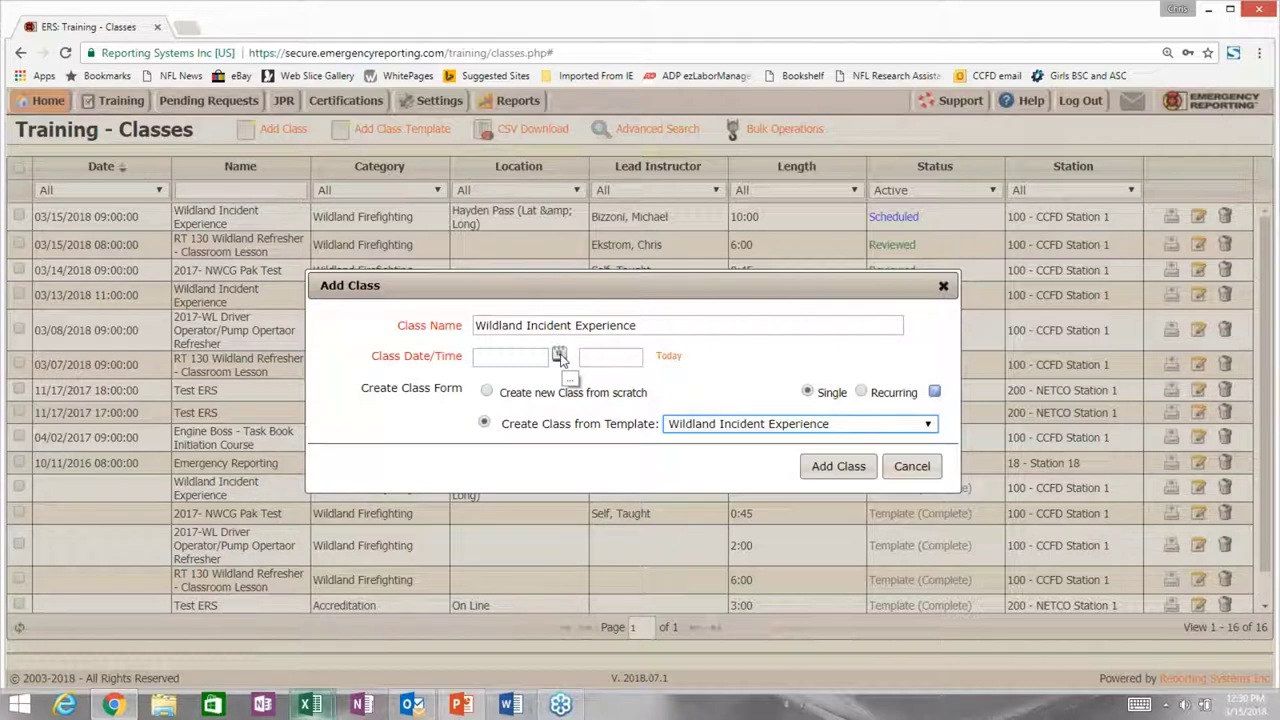
{"action": "left_click", "coordinate": [560, 358]}
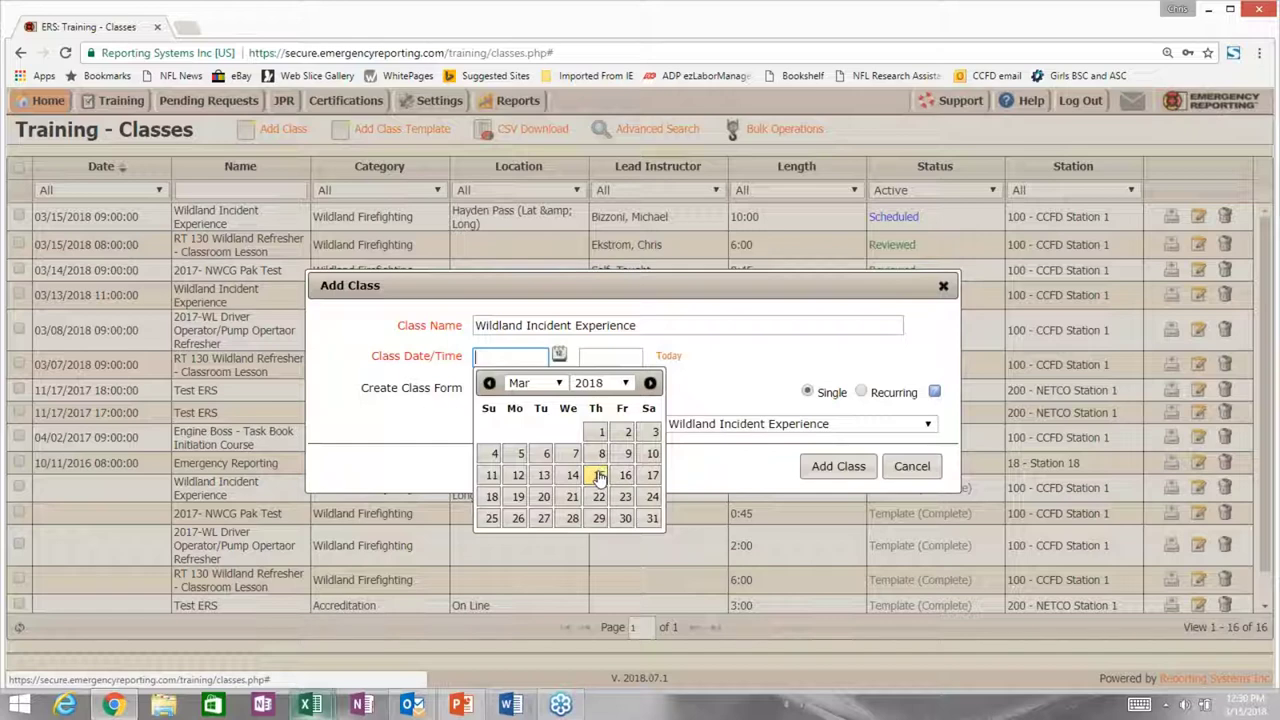
{"action": "left_click", "coordinate": [598, 476]}
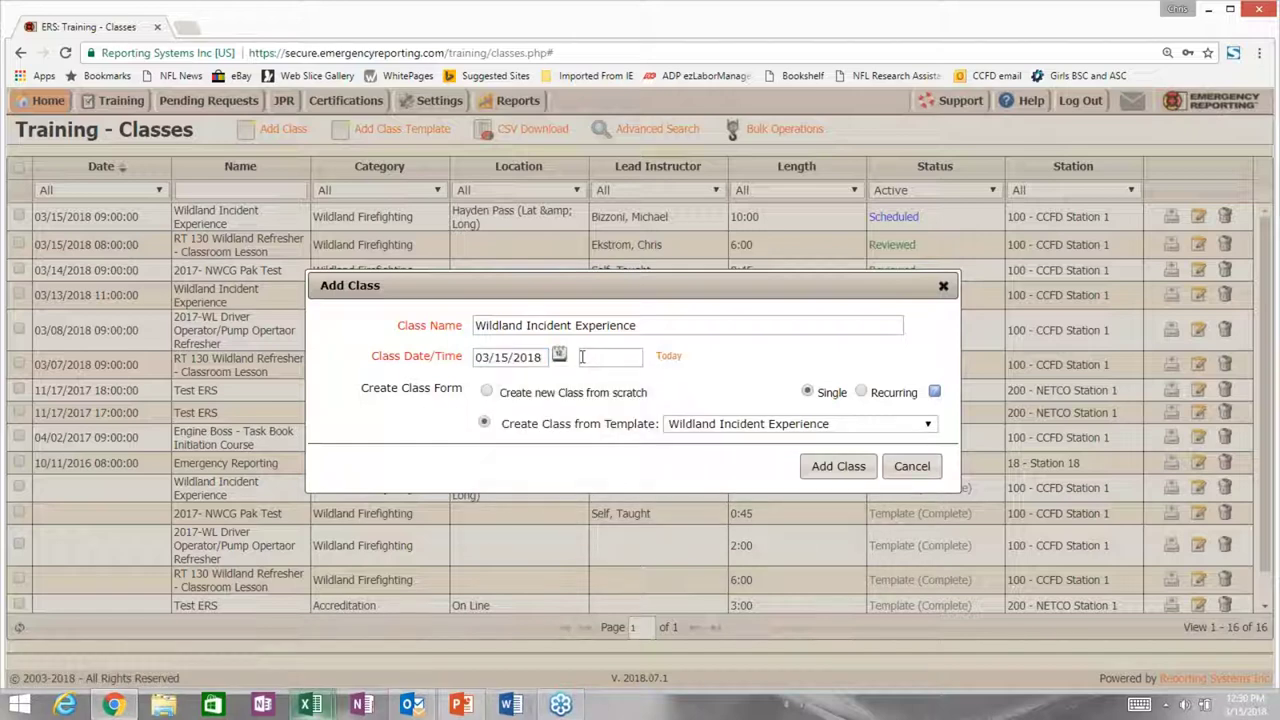
{"action": "left_click", "coordinate": [582, 356]}
{"action": "type", "text": "0"}
{"action": "key", "text": "BackSpace"}
{"action": "type", "text": "1000"}
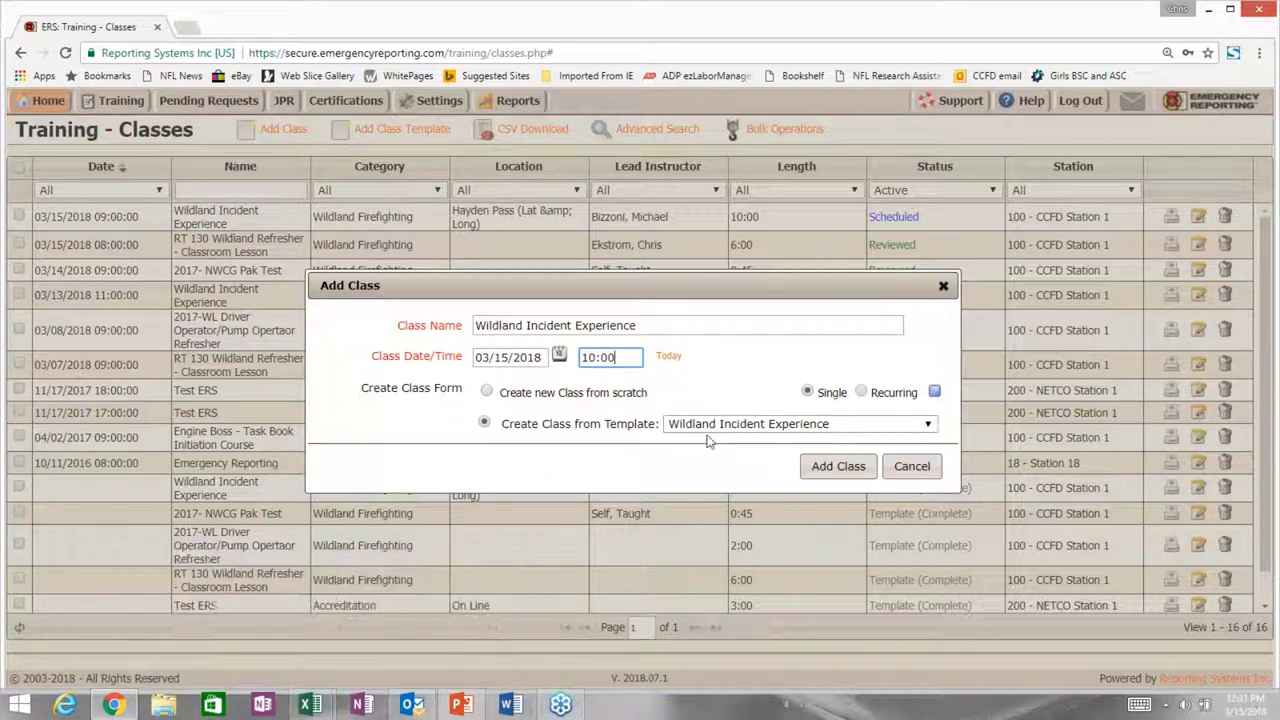
{"action": "left_click", "coordinate": [826, 470]}
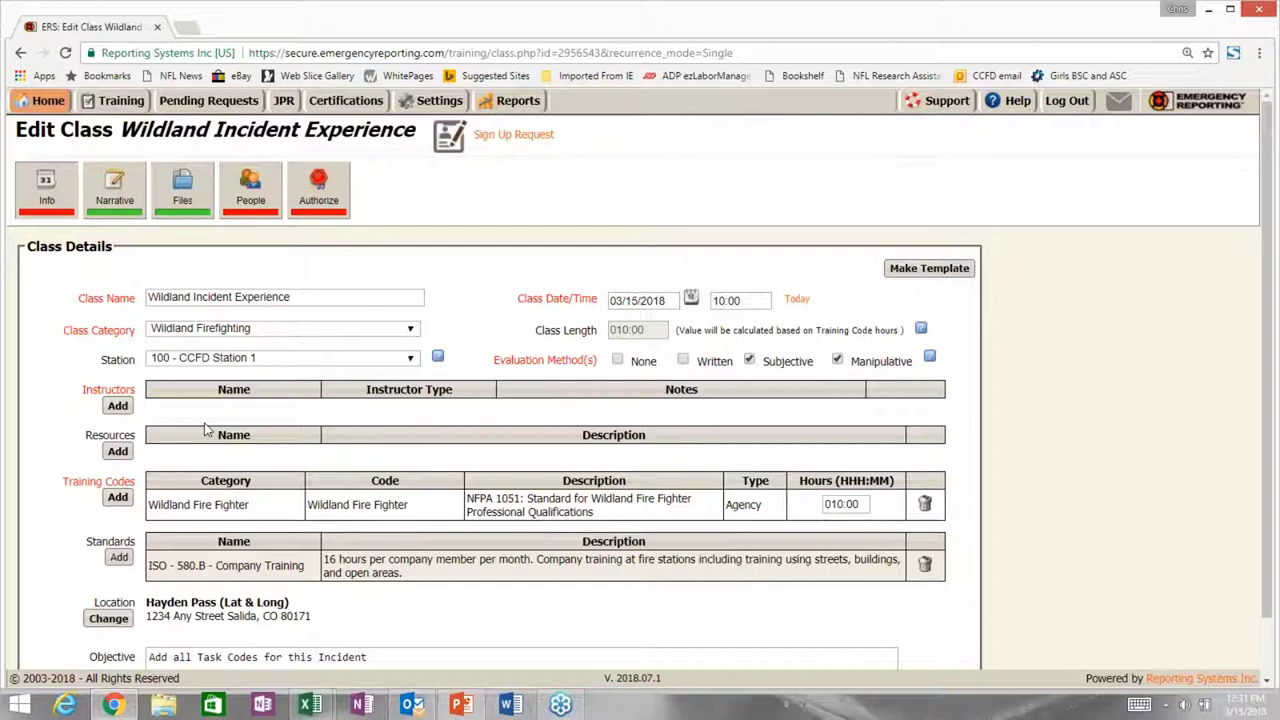
Add a Lead Instructor to the class, choosing an agency member from Agency Personnel
{"action": "left_click", "coordinate": [117, 405]}
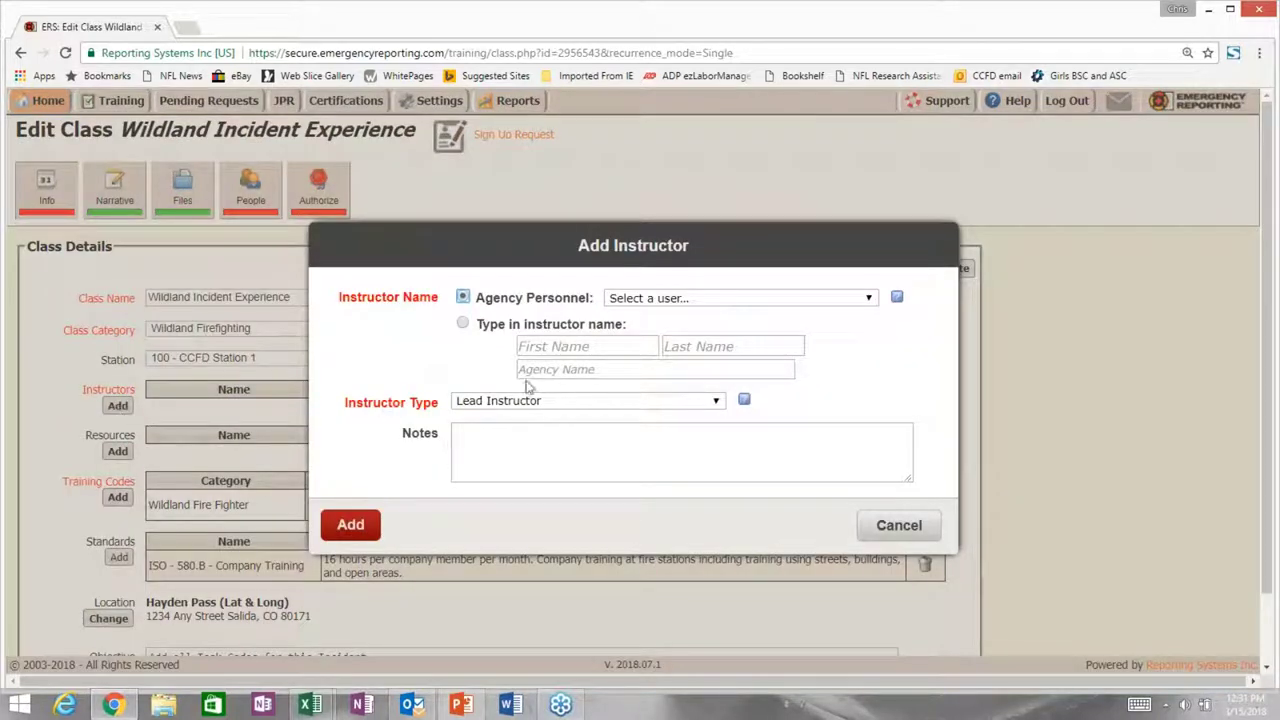
{"action": "left_click", "coordinate": [685, 300]}
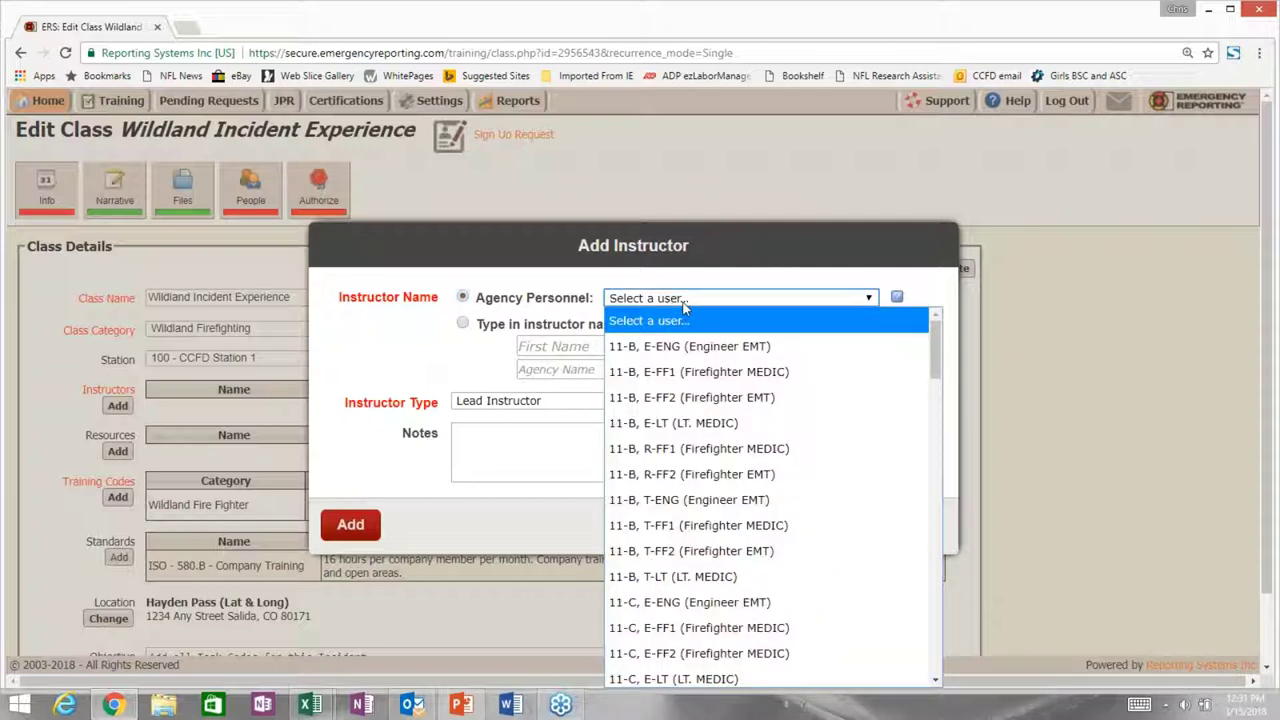
{"action": "left_click", "coordinate": [726, 324]}
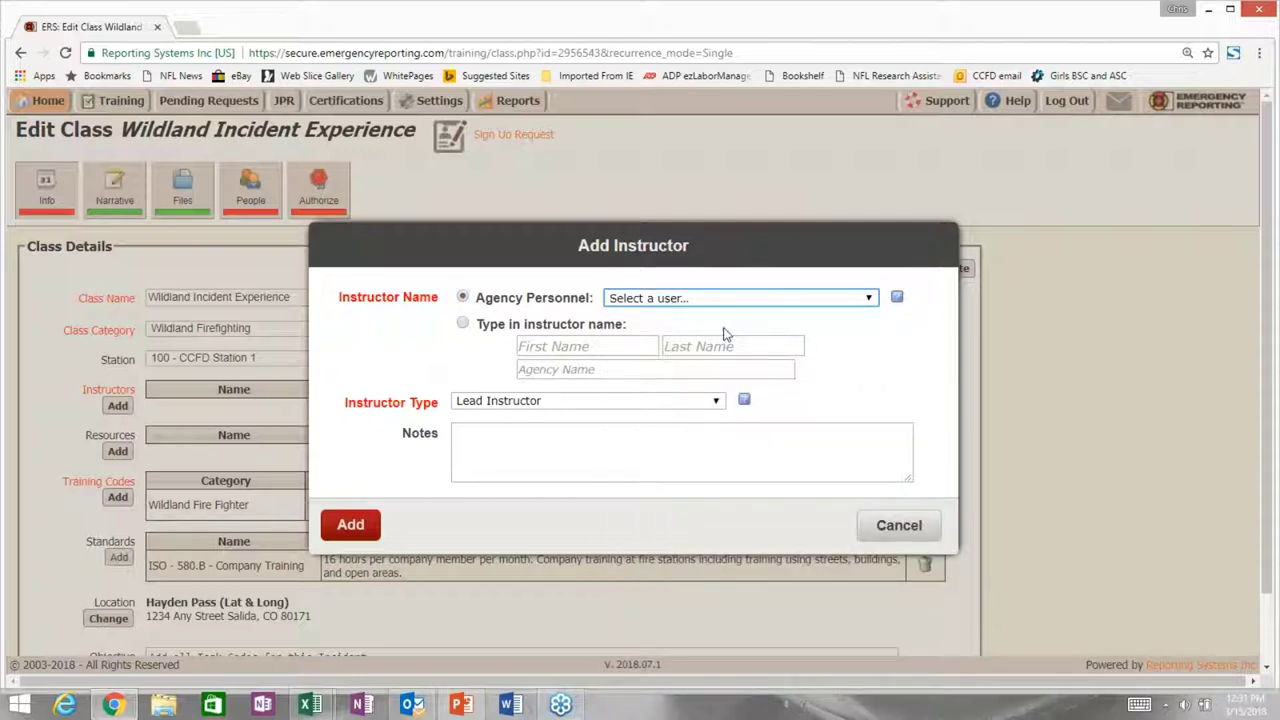
{"action": "left_click", "coordinate": [705, 300]}
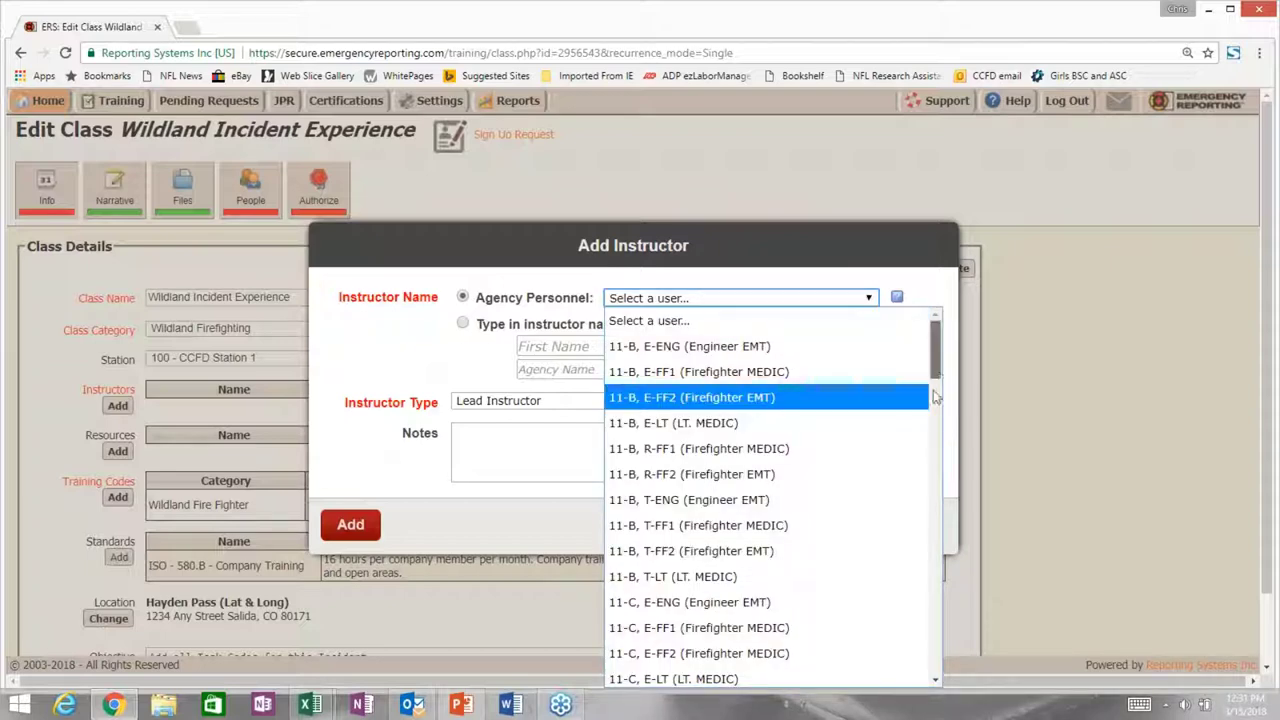
{"action": "left_click_drag", "start_coordinate": [935, 365], "coordinate": [928, 650]}
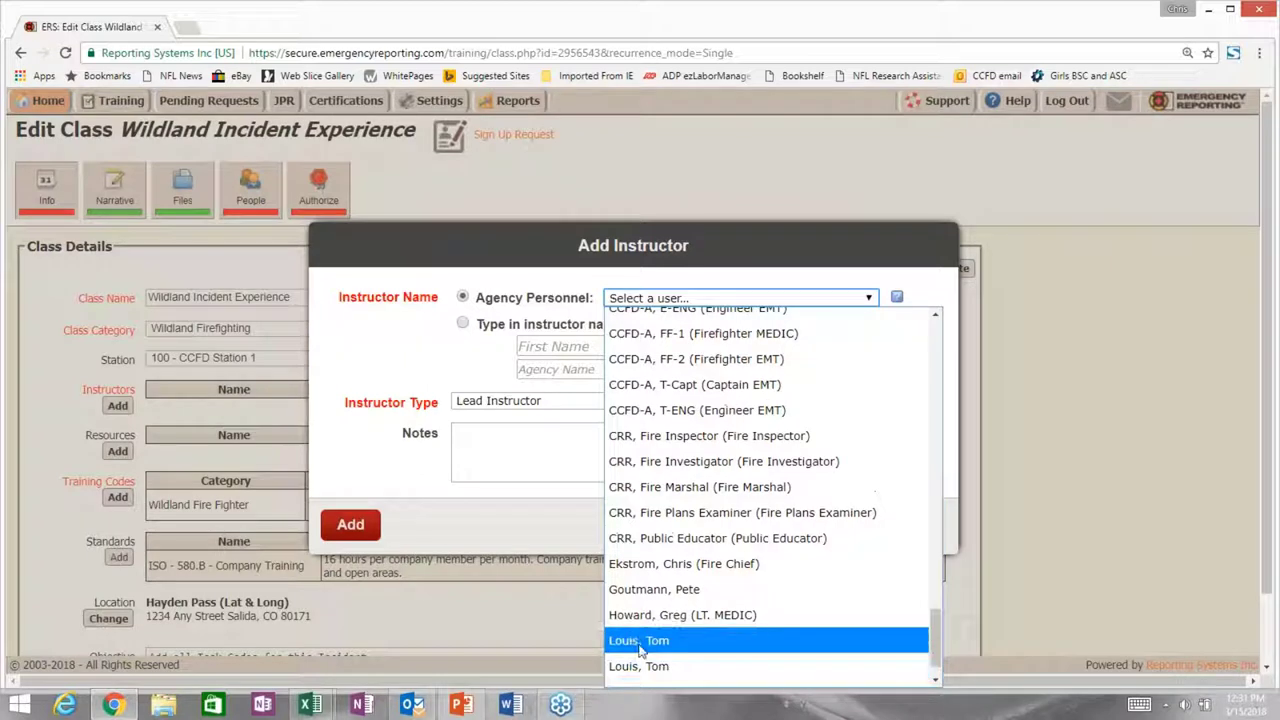
{"action": "left_click", "coordinate": [640, 640]}
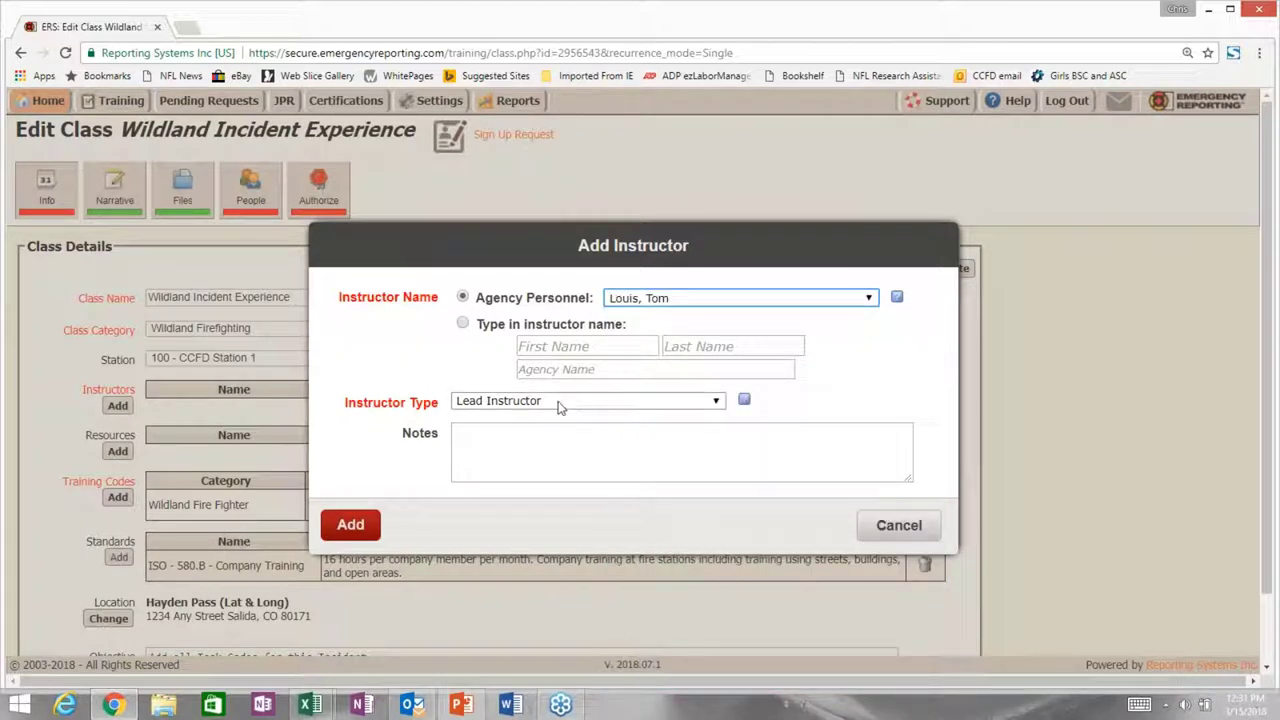
Give the instructor the note 'Evaluation Record # 1' and save
{"action": "left_click", "coordinate": [522, 435]}
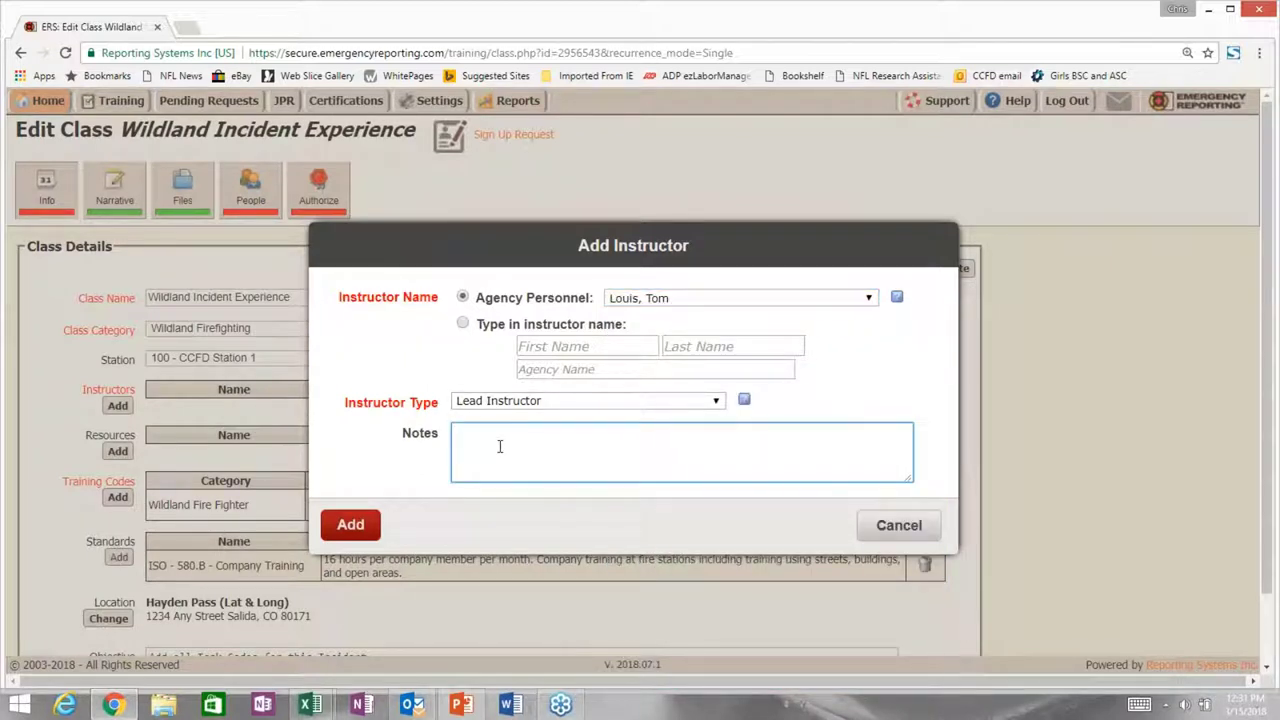
{"action": "type", "text": "Evaluation record"}
{"action": "key", "text": "BackSpace"}
{"action": "key", "text": "BackSpace"}
{"action": "key", "text": "BackSpace"}
{"action": "key", "text": "BackSpace"}
{"action": "key", "text": "BackSpace"}
{"action": "key", "text": "BackSpace"}
{"action": "key", "text": "BackSpace"}
{"action": "type", "text": "Ro"}
{"action": "key", "text": "BackSpace"}
{"action": "type", "text": "ecord # 1"}
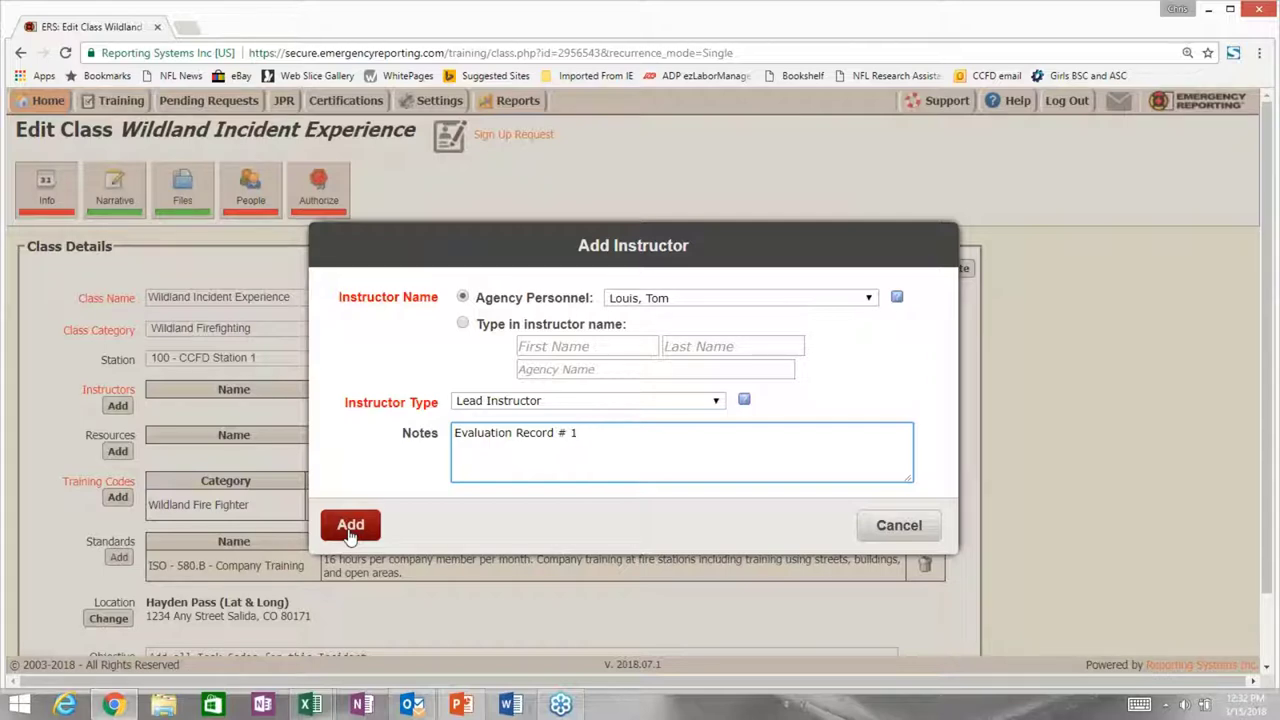
{"action": "left_click", "coordinate": [350, 530]}
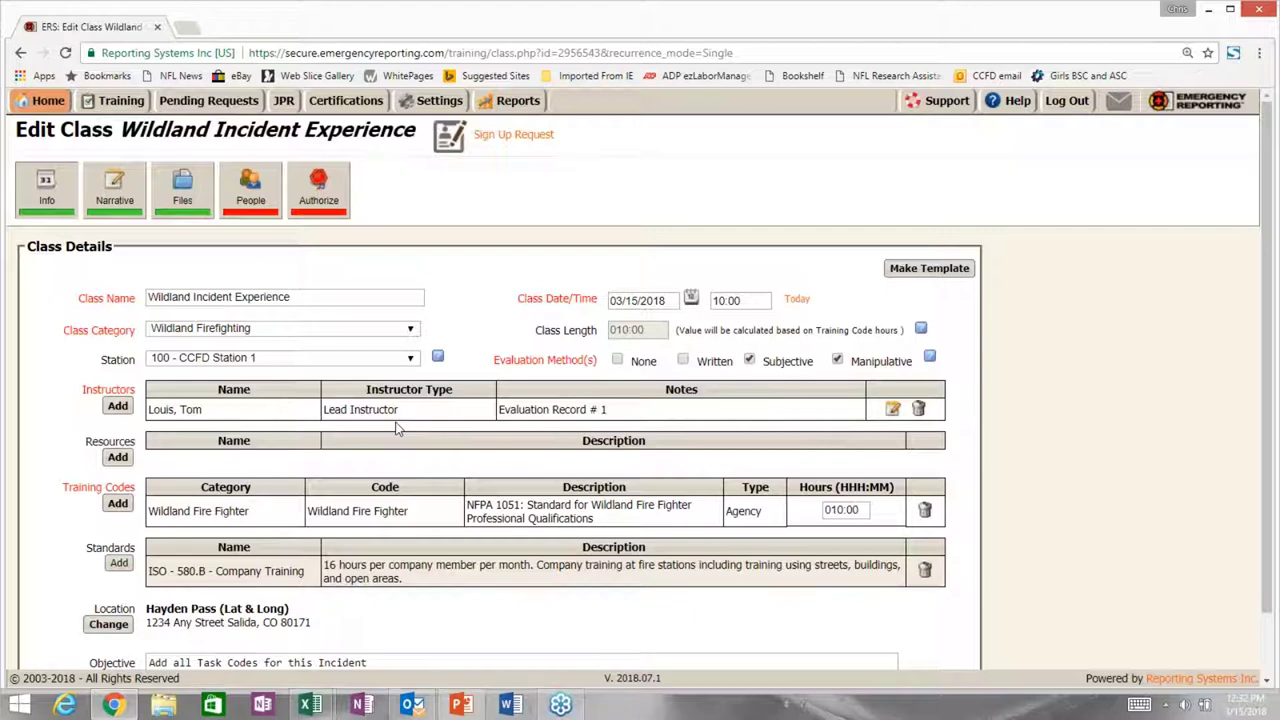
Start a second, manually entered instructor and type the instructor's first and last name
{"action": "left_click", "coordinate": [117, 406]}
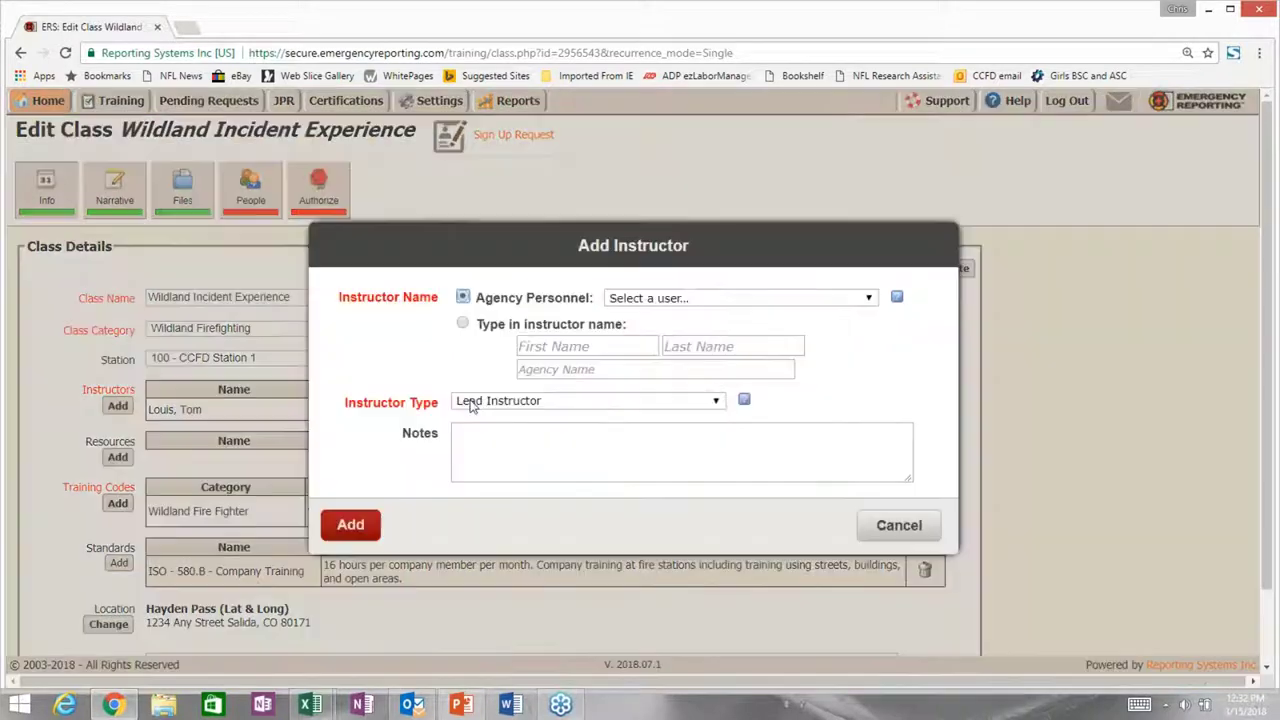
{"action": "left_click", "coordinate": [568, 347]}
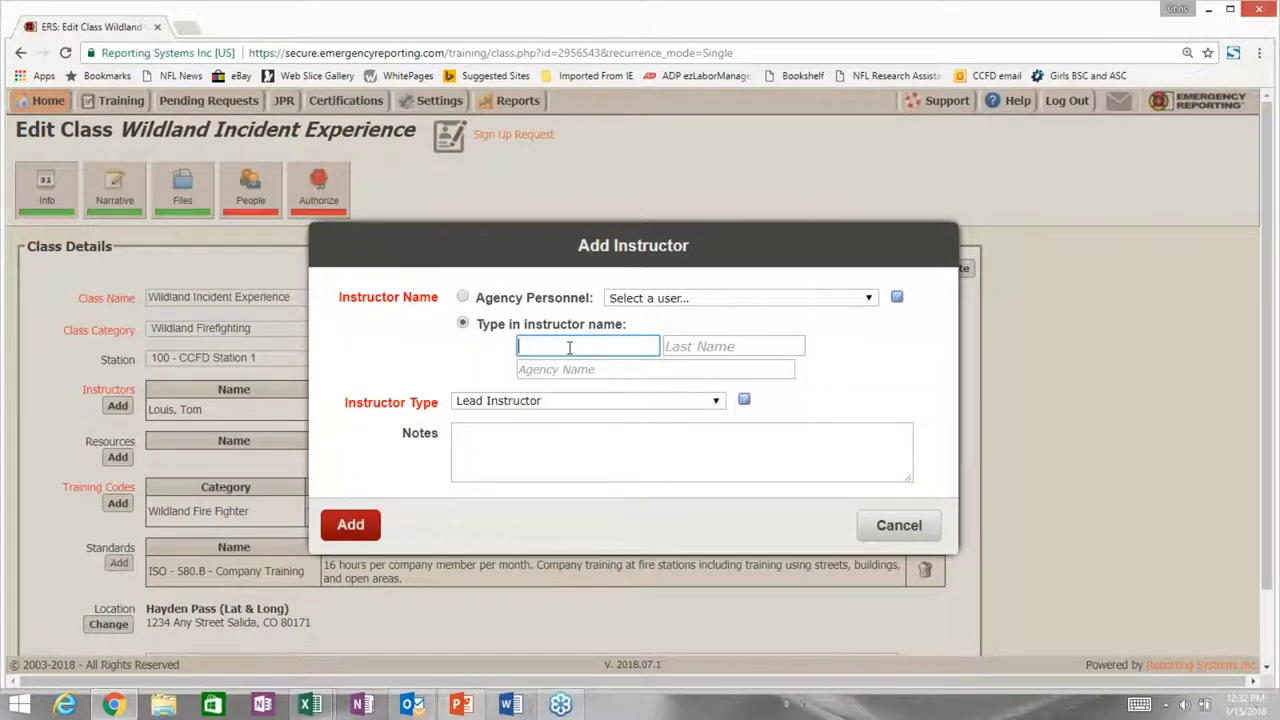
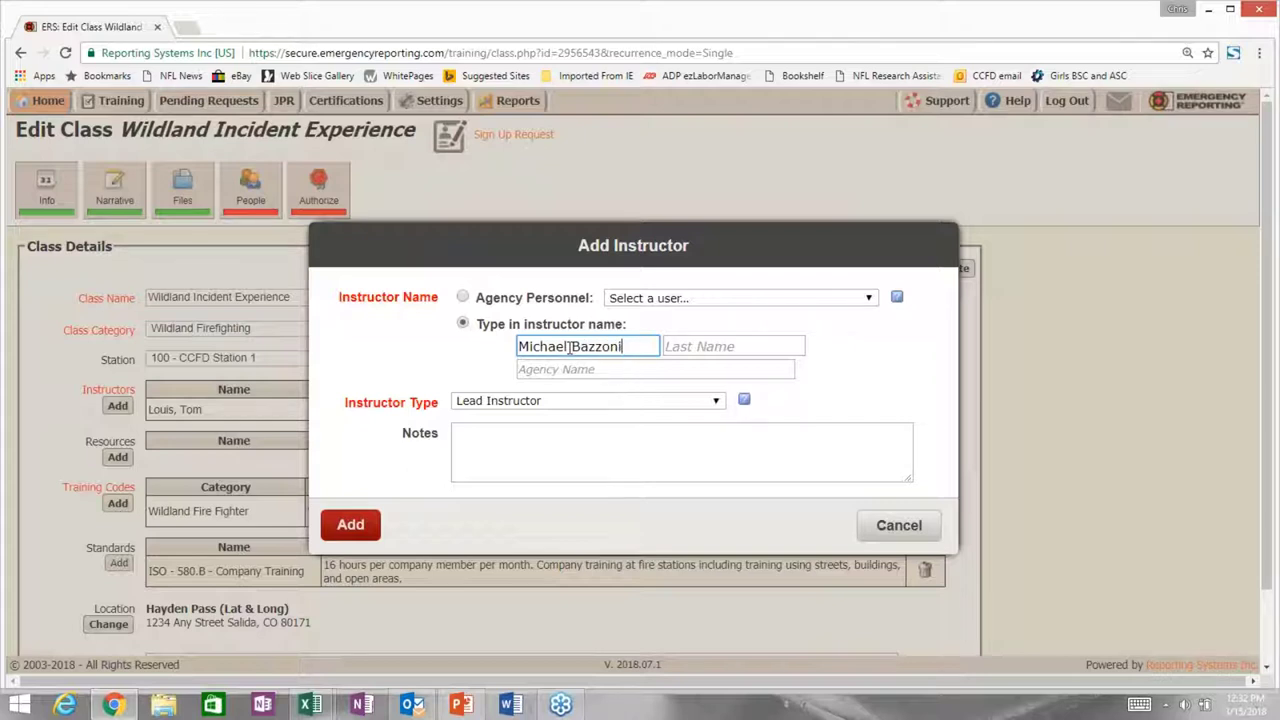
{"action": "key", "text": "Tab"}
{"action": "type", "text": "Baz"}
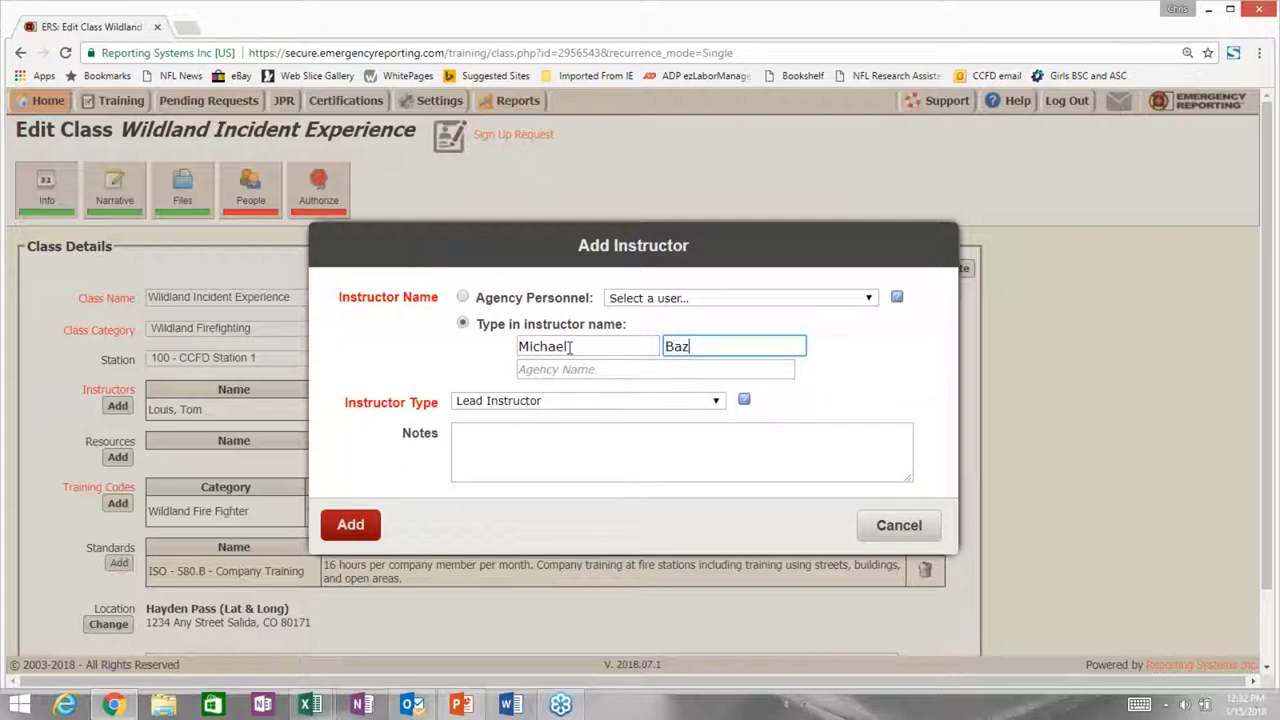
{"action": "type", "text": "zoni"}
Set agency ERS, type Evaluator, note 'Evaluator Record number 2', and add the instructor
{"action": "left_click", "coordinate": [573, 366]}
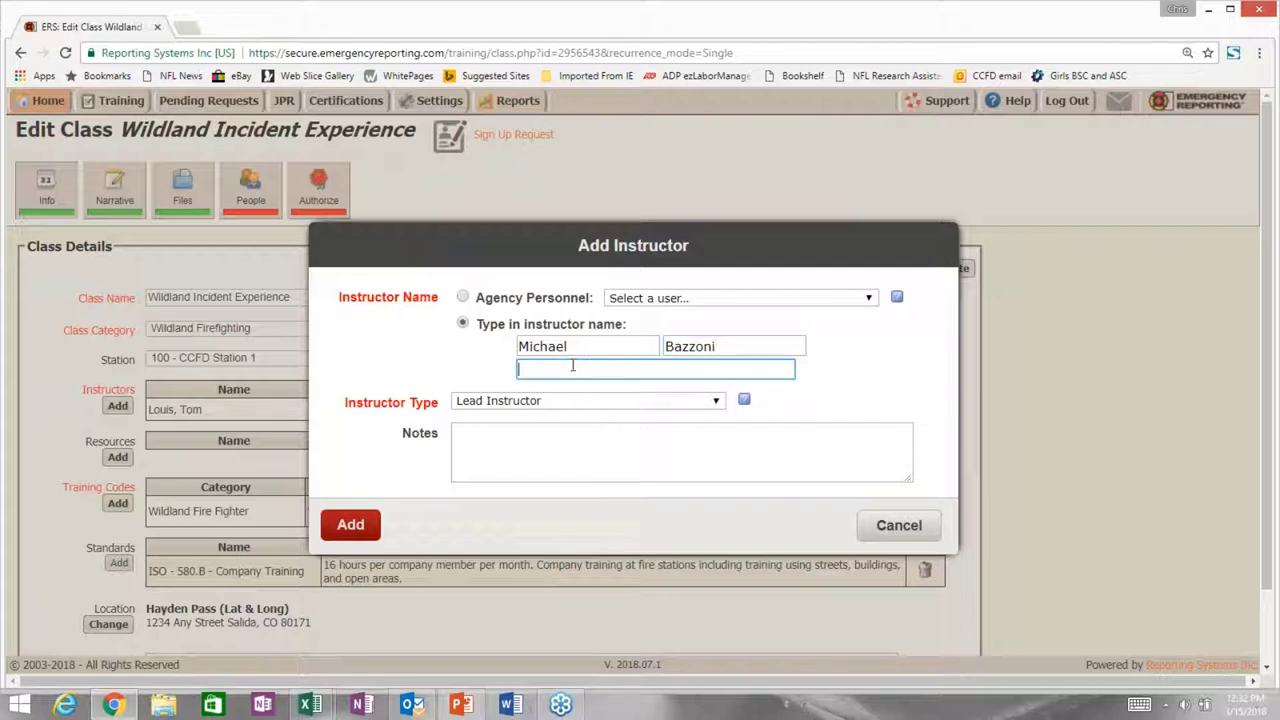
{"action": "type", "text": "ERS"}
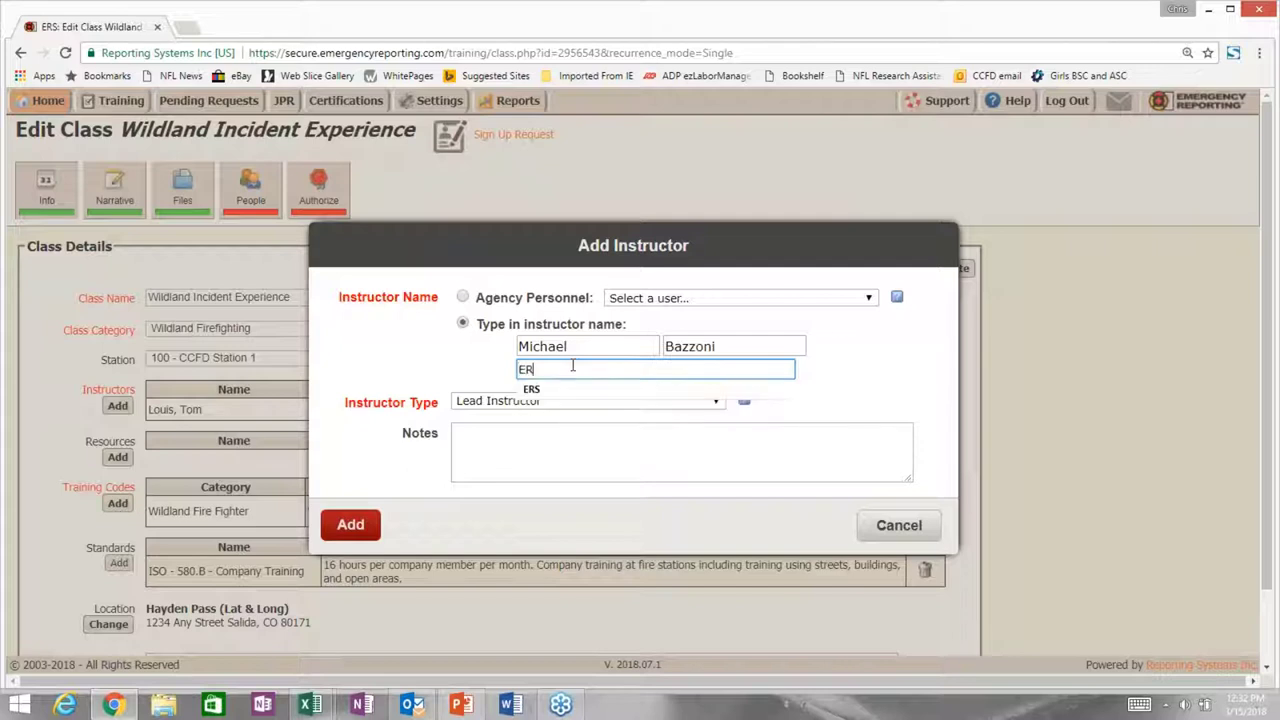
{"action": "left_click", "coordinate": [475, 371]}
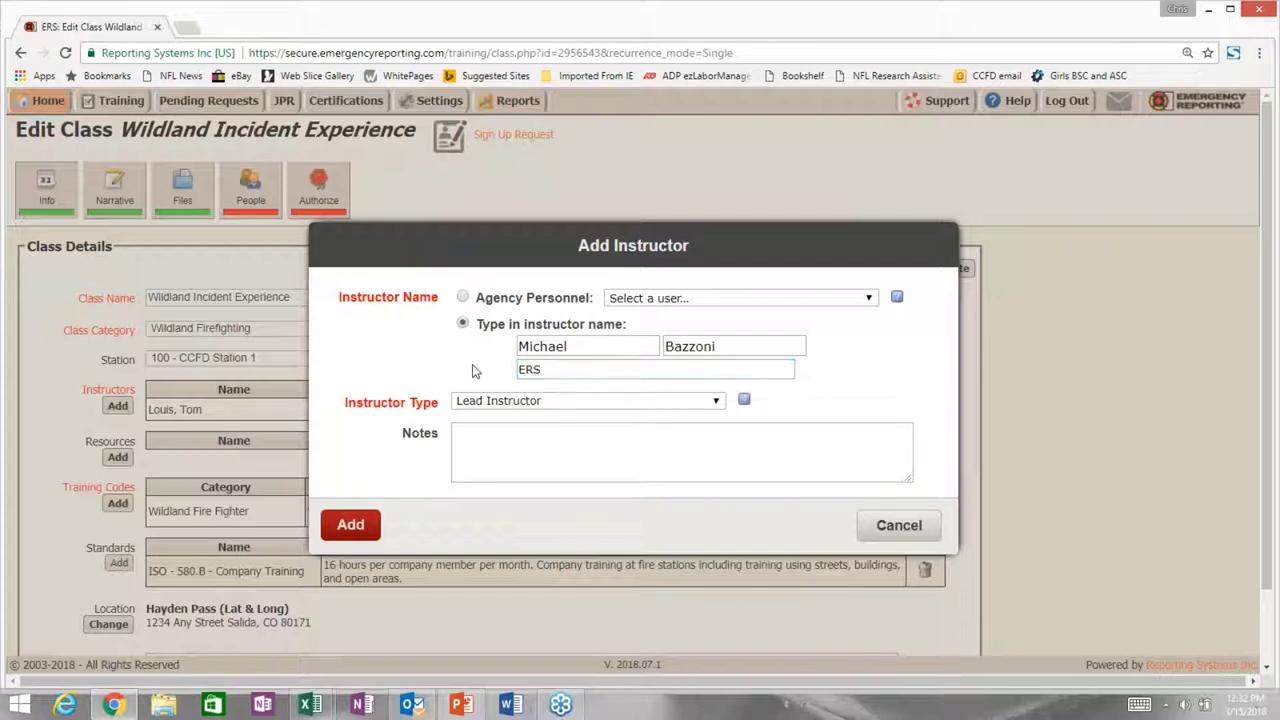
{"action": "left_click", "coordinate": [546, 405]}
{"action": "left_click", "coordinate": [507, 478]}
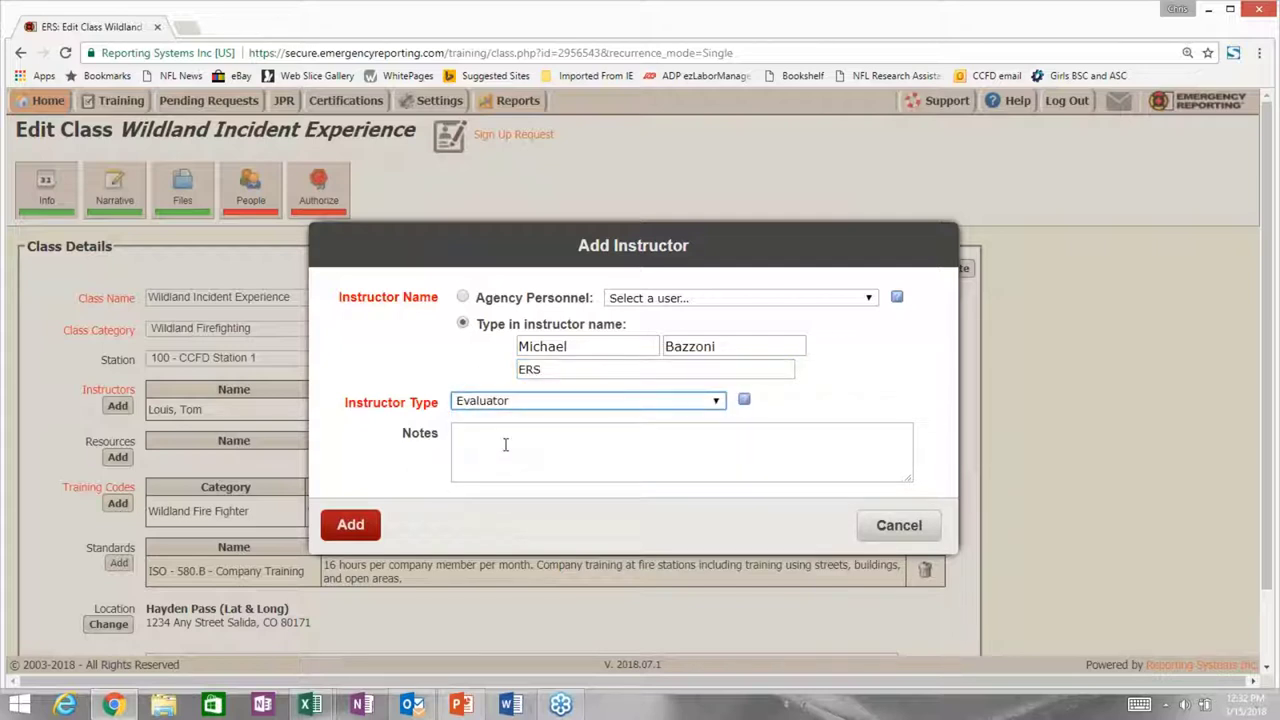
{"action": "left_click", "coordinate": [510, 442]}
{"action": "type", "text": "Ev"}
{"action": "key", "text": "BackSpace"}
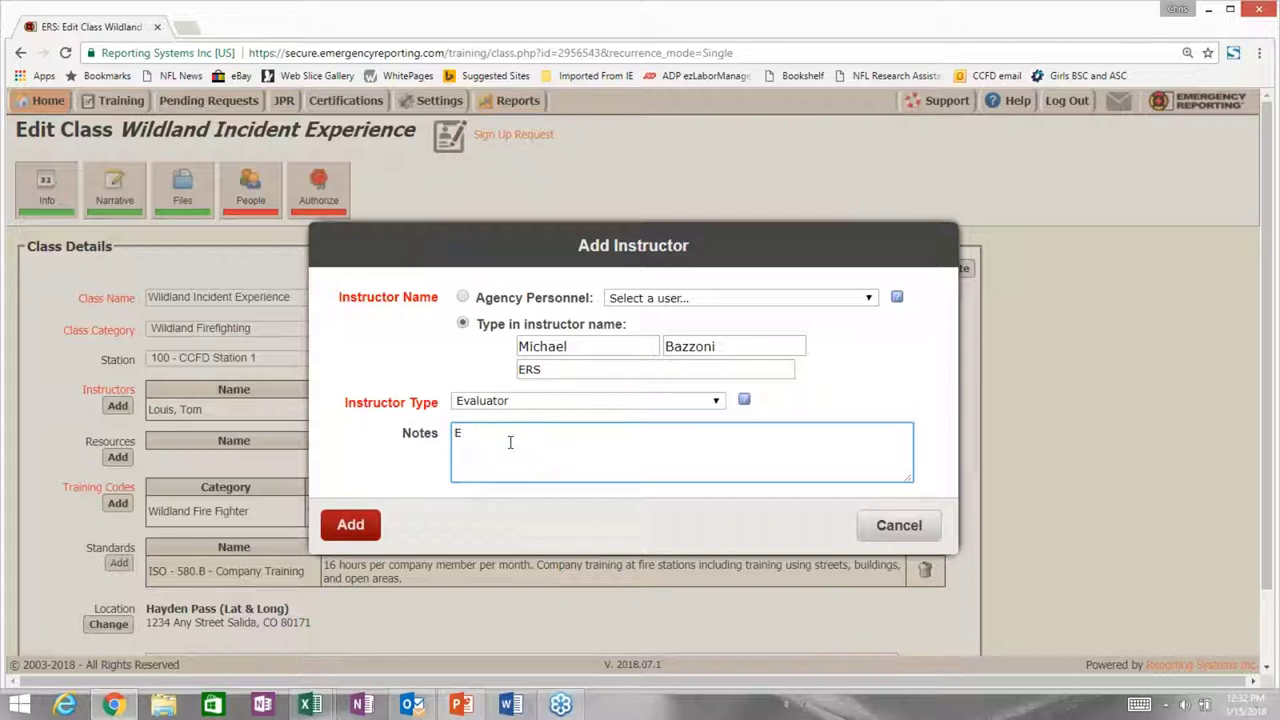
{"action": "type", "text": "valuator Record number "}
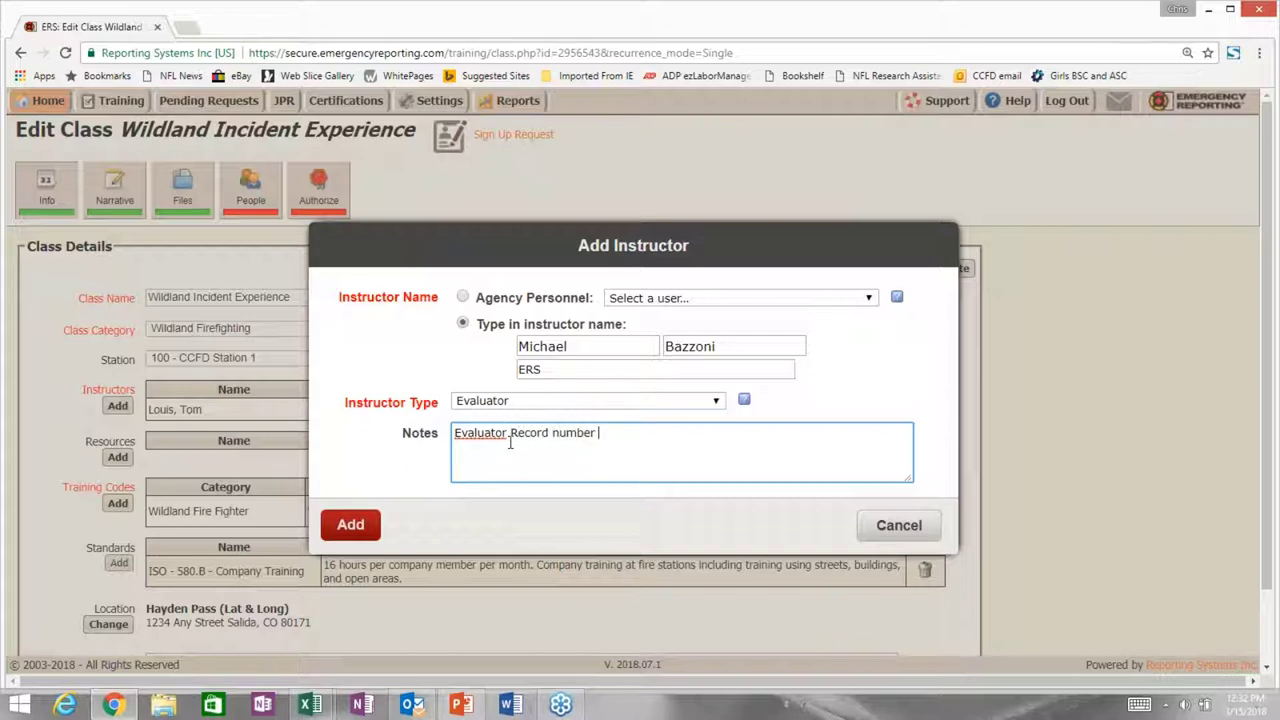
{"action": "type", "text": "#"}
{"action": "key", "text": "BackSpace"}
{"action": "type", "text": "2"}
{"action": "left_click", "coordinate": [340, 530]}
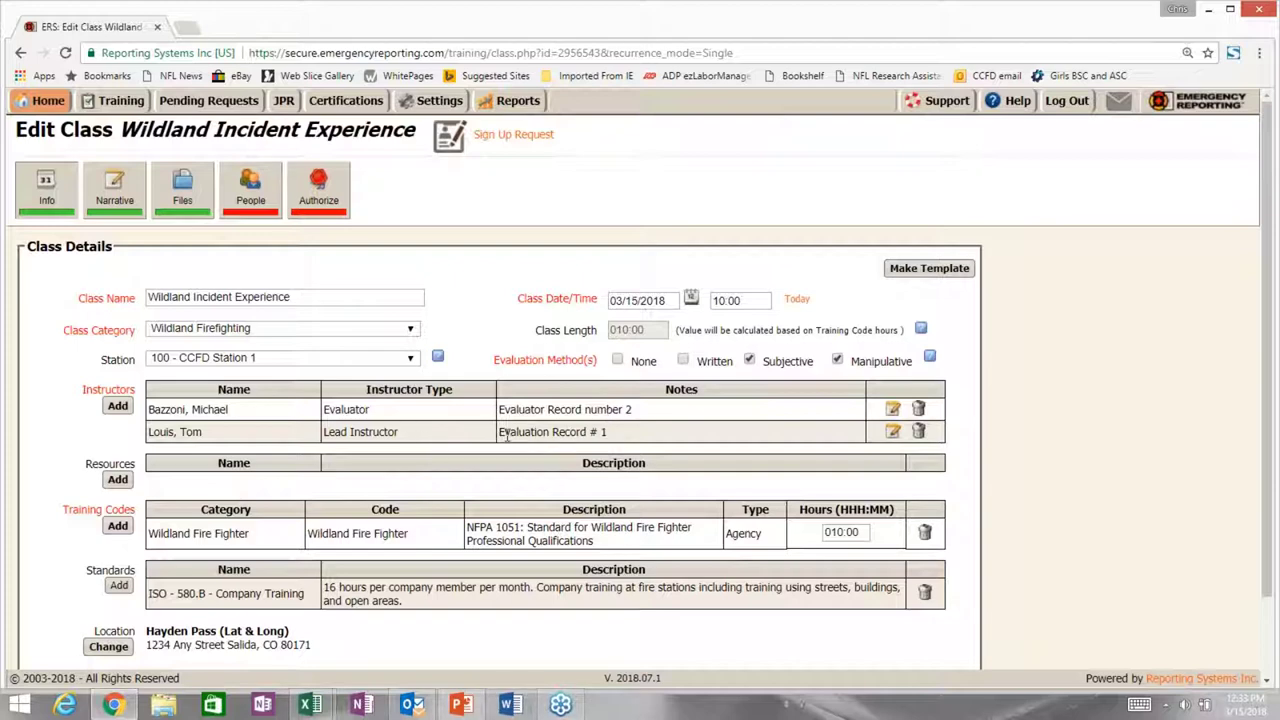
{"action": "scroll", "coordinate": [507, 445], "scroll_direction": "down", "scroll_amount": 1}
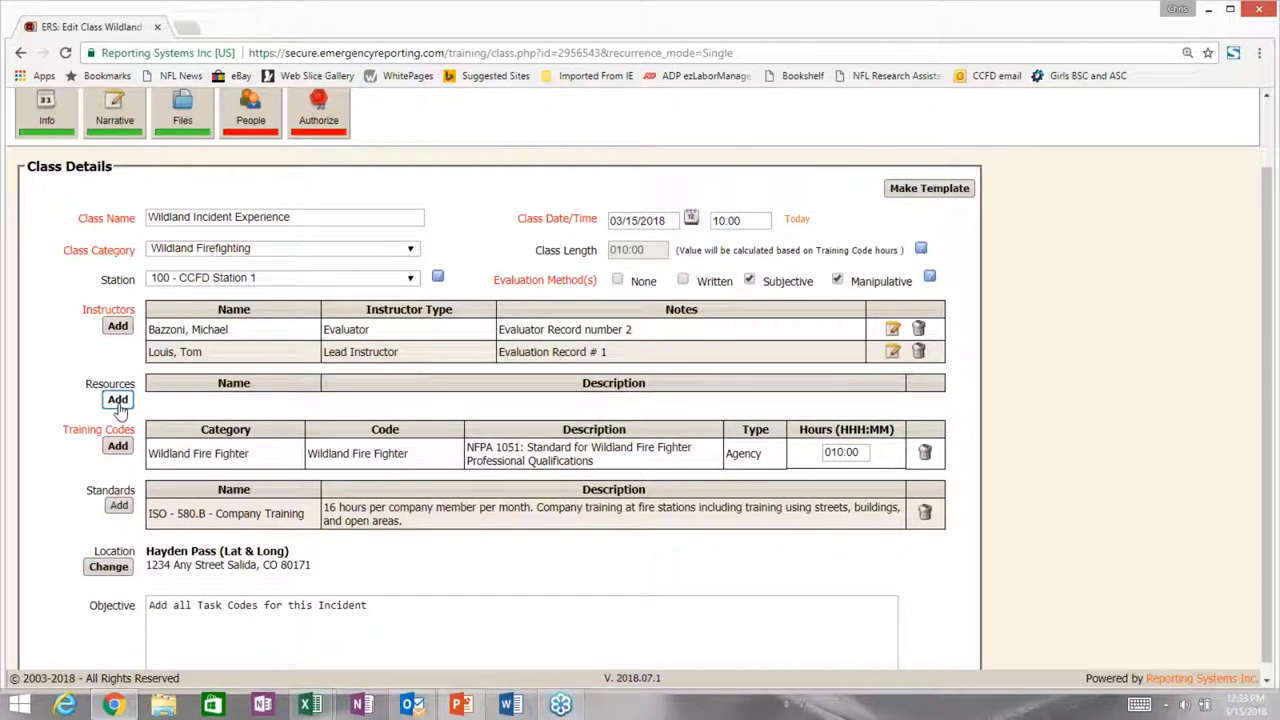
Add E-128 Pump, Engine 128 and STIHL 036 Chain saw as the class's resources
{"action": "left_click", "coordinate": [118, 401]}
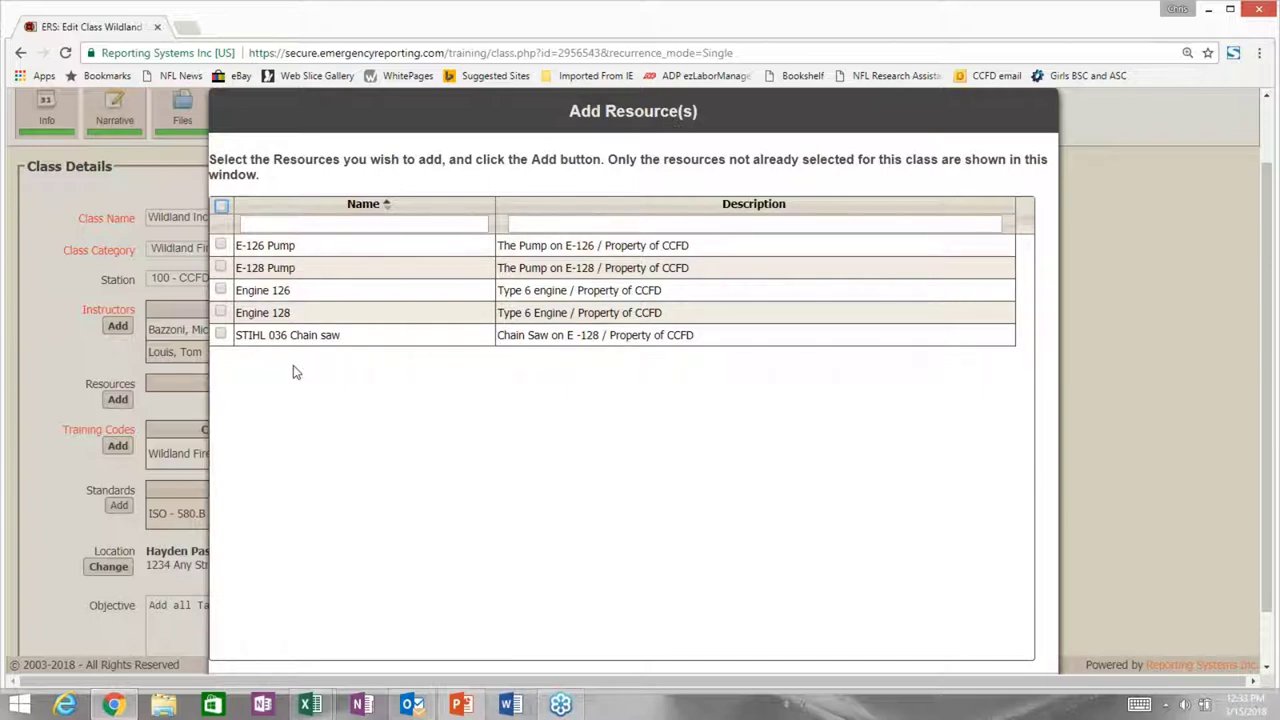
{"action": "left_click", "coordinate": [221, 335]}
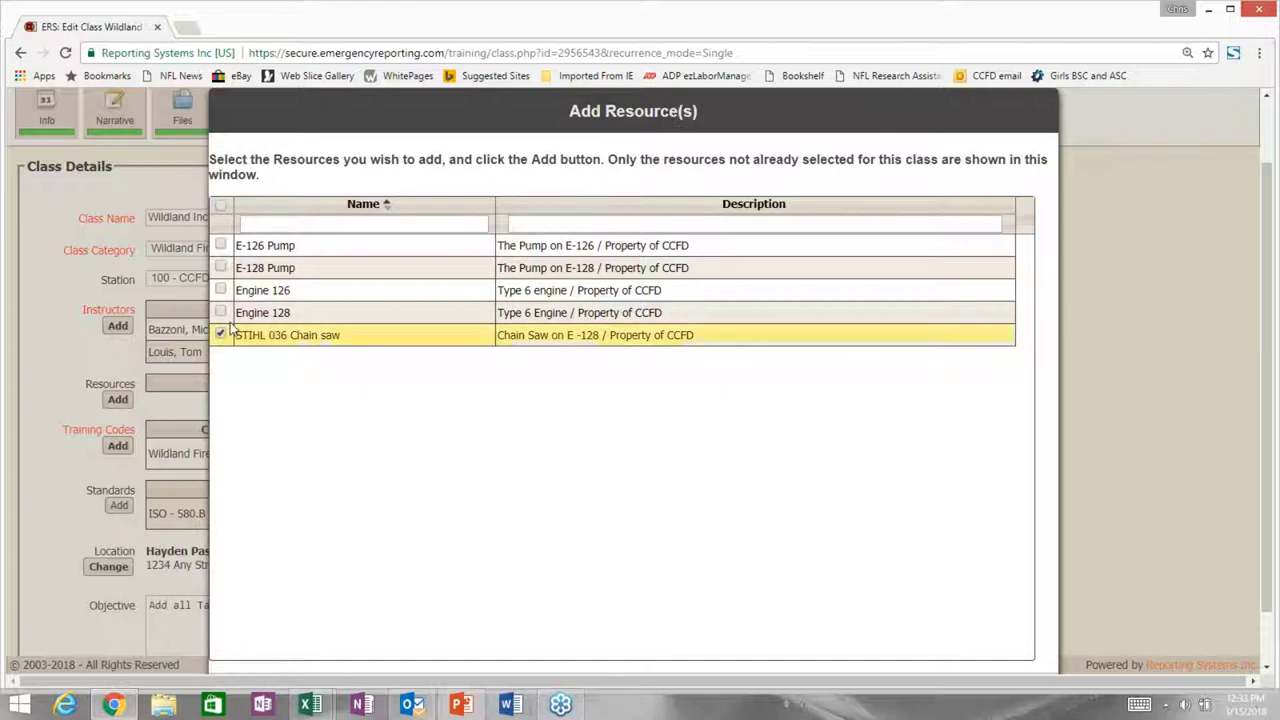
{"action": "left_click", "coordinate": [221, 312]}
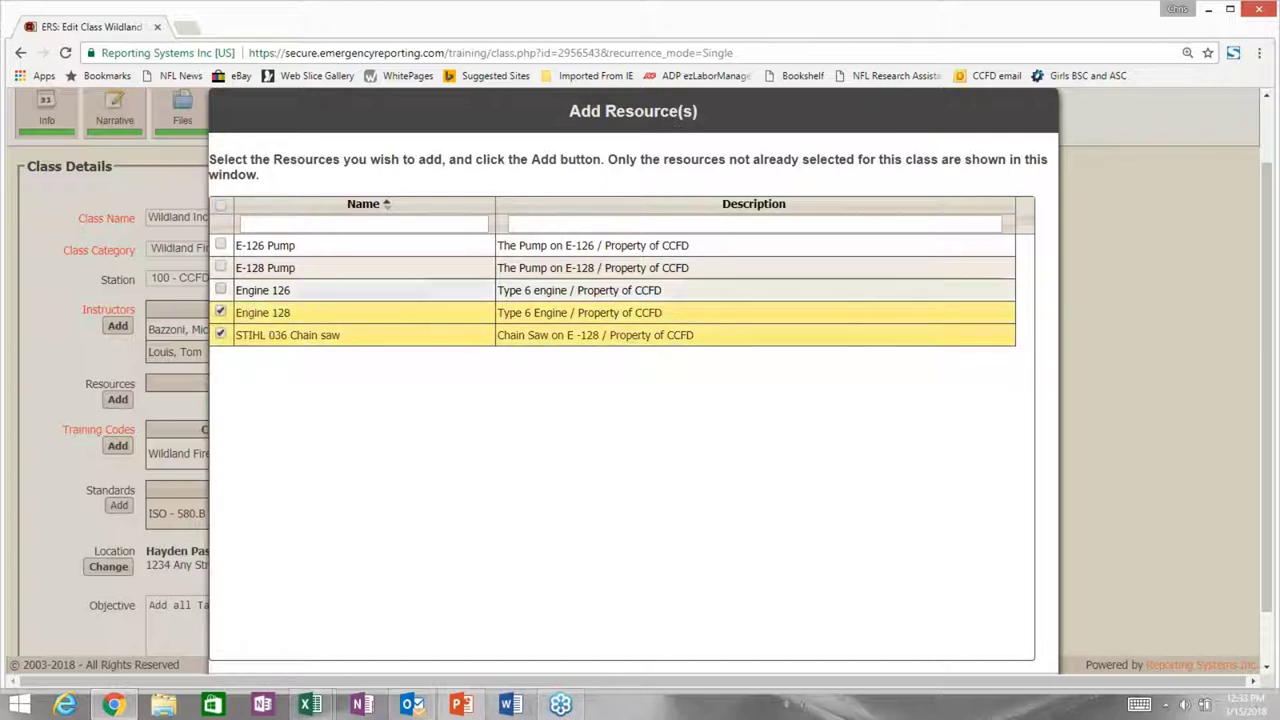
{"action": "left_click", "coordinate": [221, 267]}
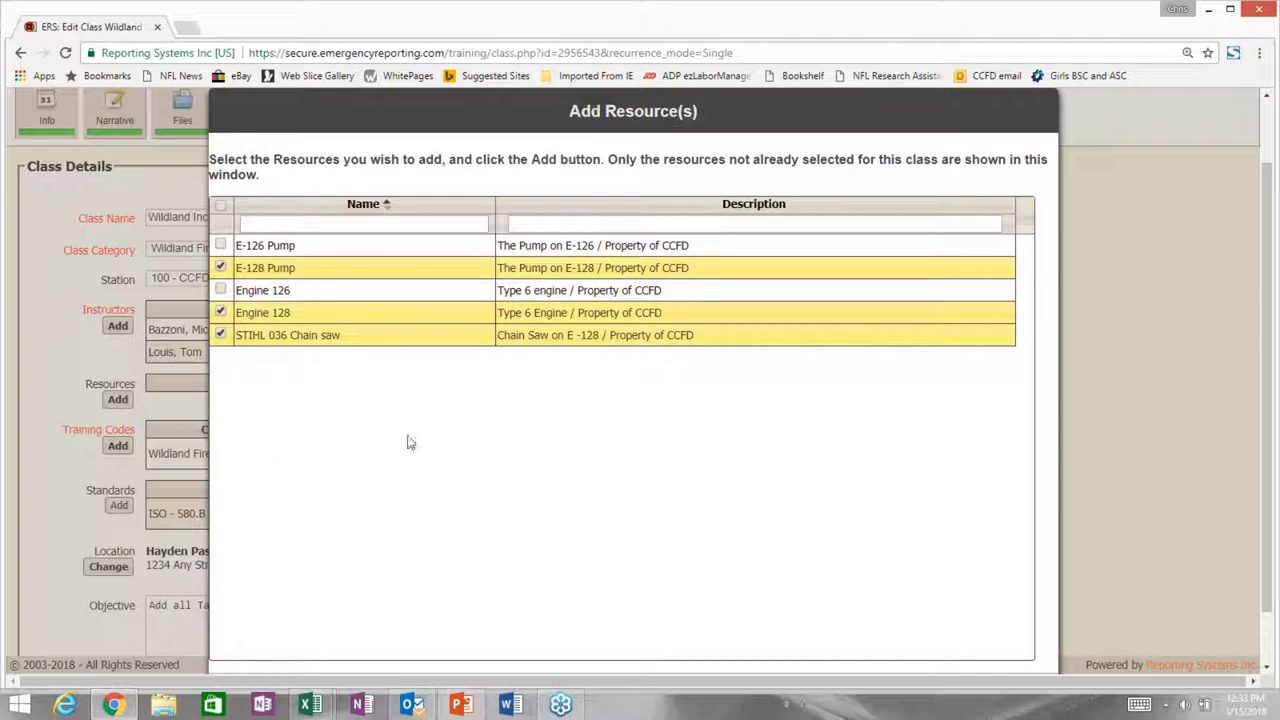
{"action": "scroll", "coordinate": [407, 443], "scroll_direction": "down", "scroll_amount": 1}
{"action": "left_click", "coordinate": [251, 634]}
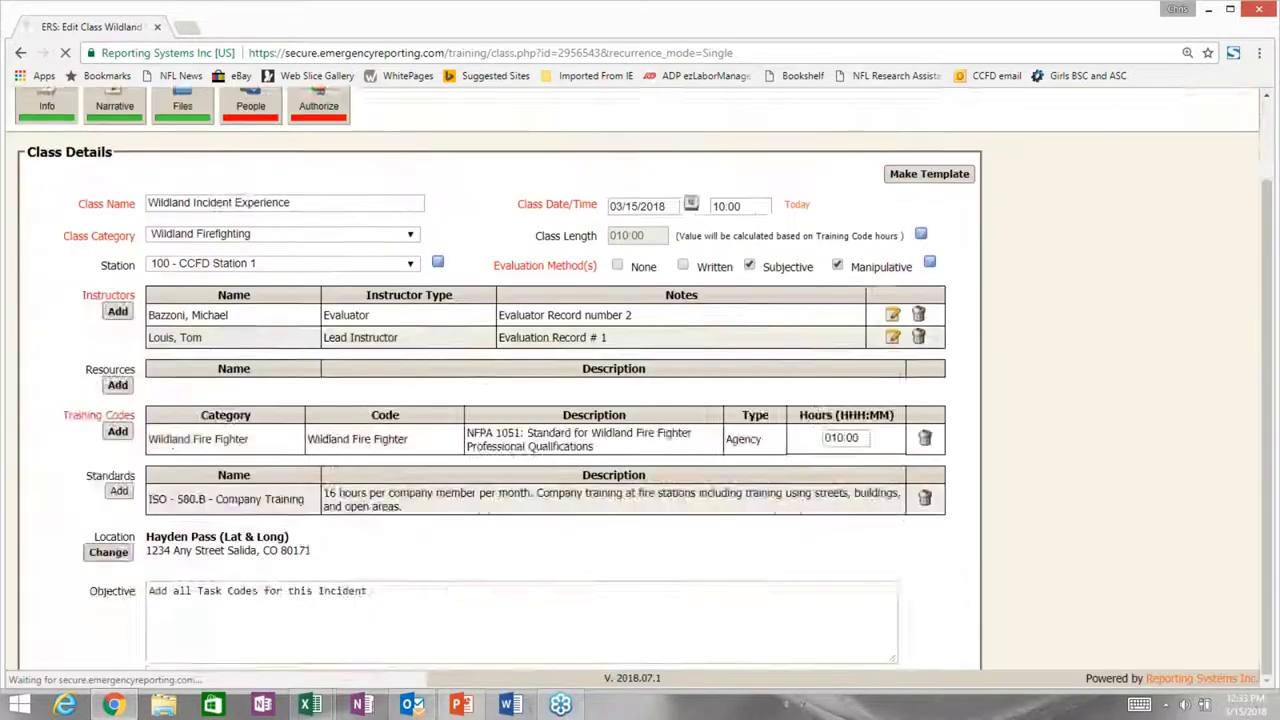
{"action": "scroll", "coordinate": [257, 523], "scroll_direction": "down", "scroll_amount": 1}
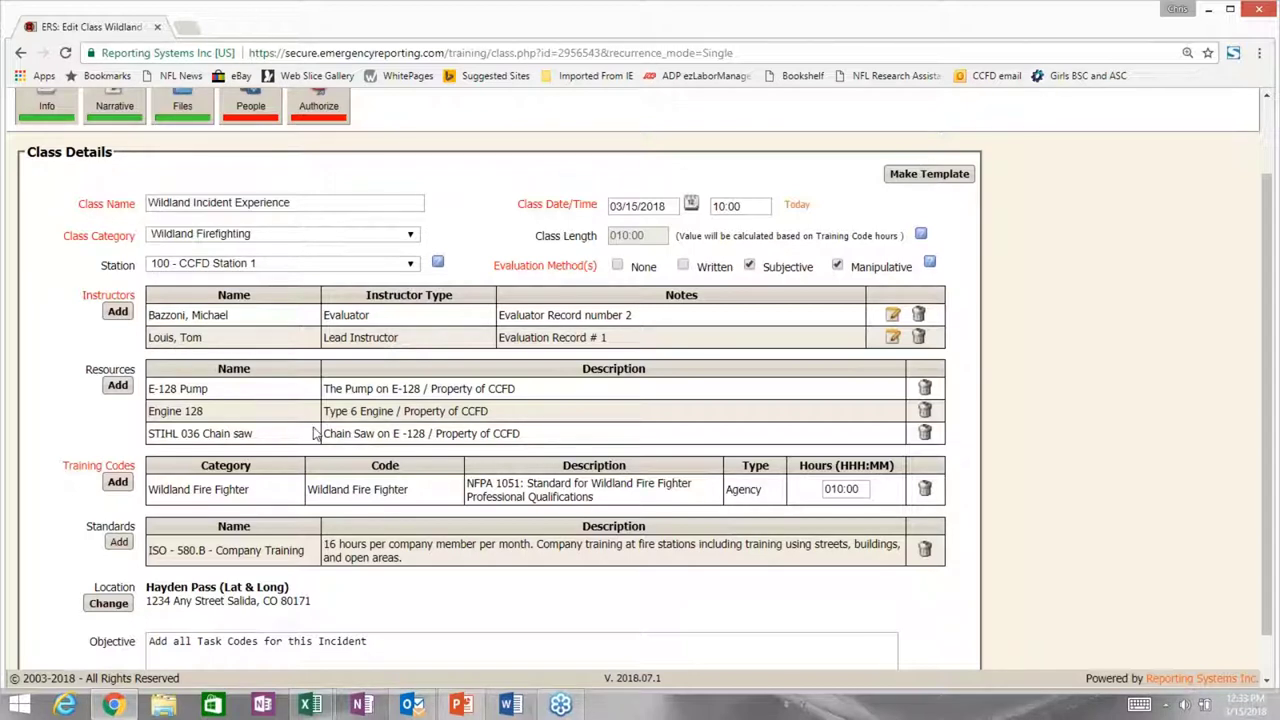
{"action": "scroll", "coordinate": [316, 520], "scroll_direction": "down", "scroll_amount": 1}
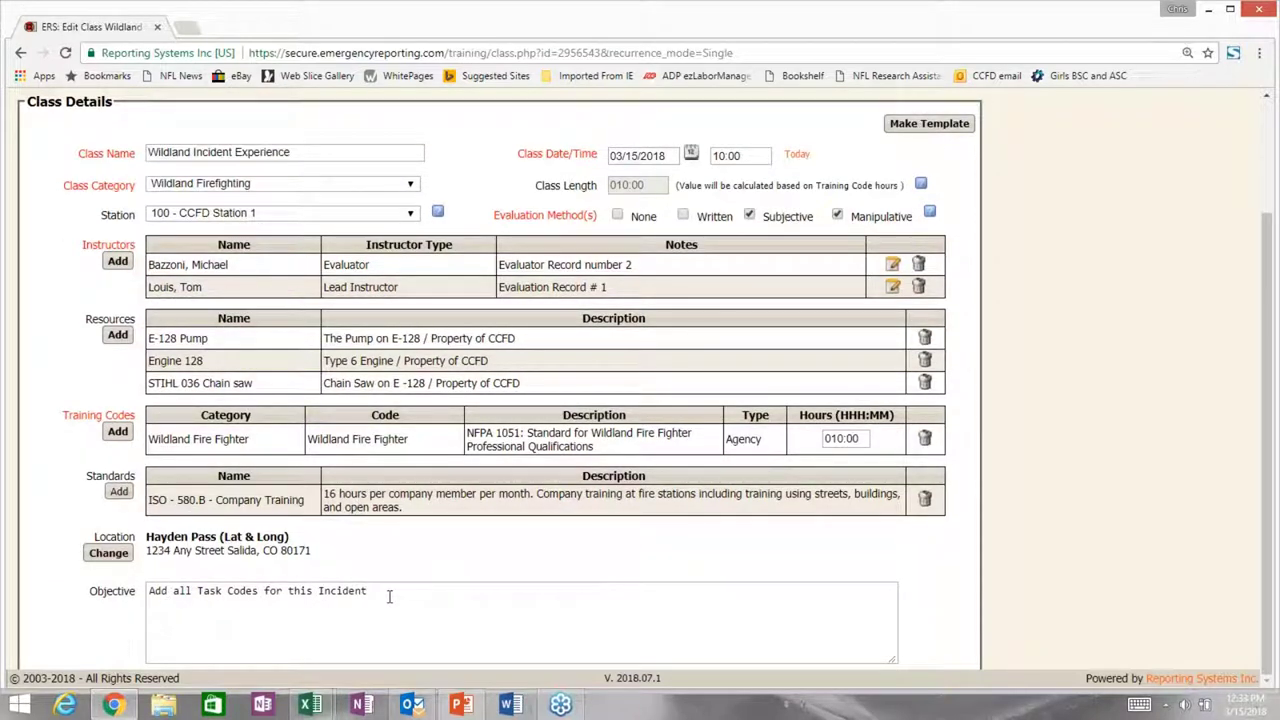
Open the training code picker and filter its category to Single Resource
{"action": "left_click", "coordinate": [118, 432]}
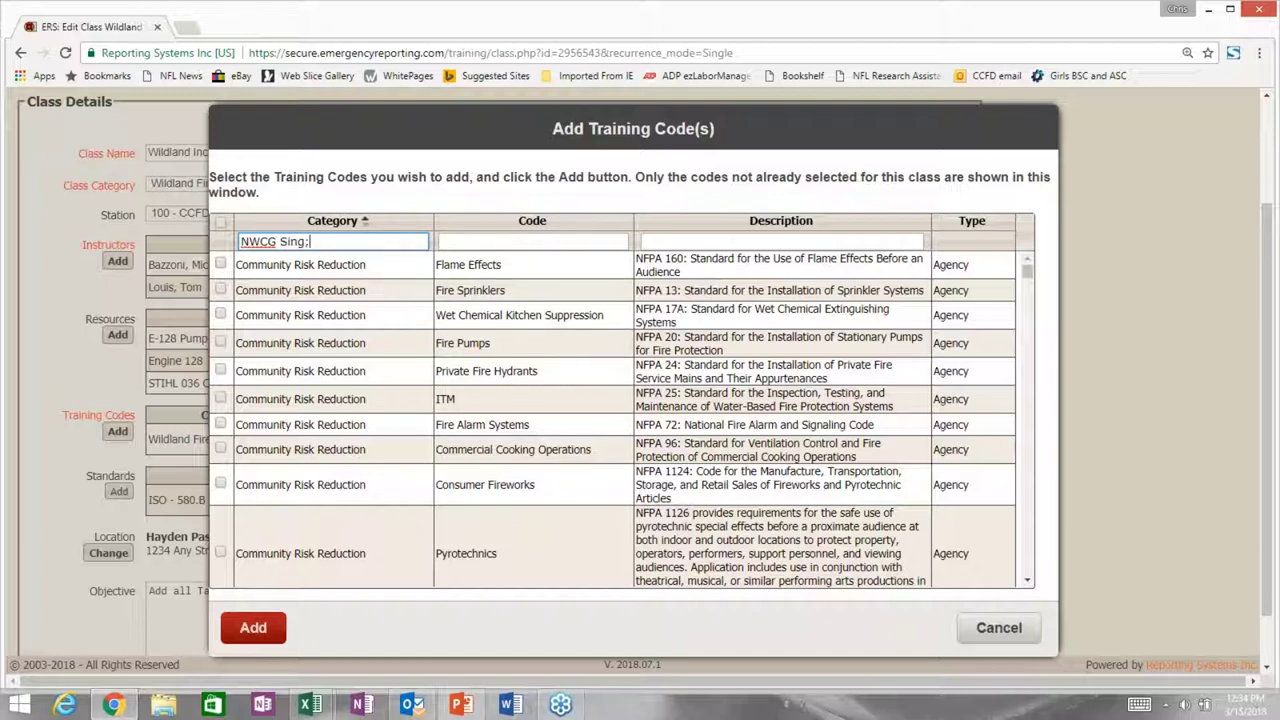
{"action": "type", "text": "le Resource"}
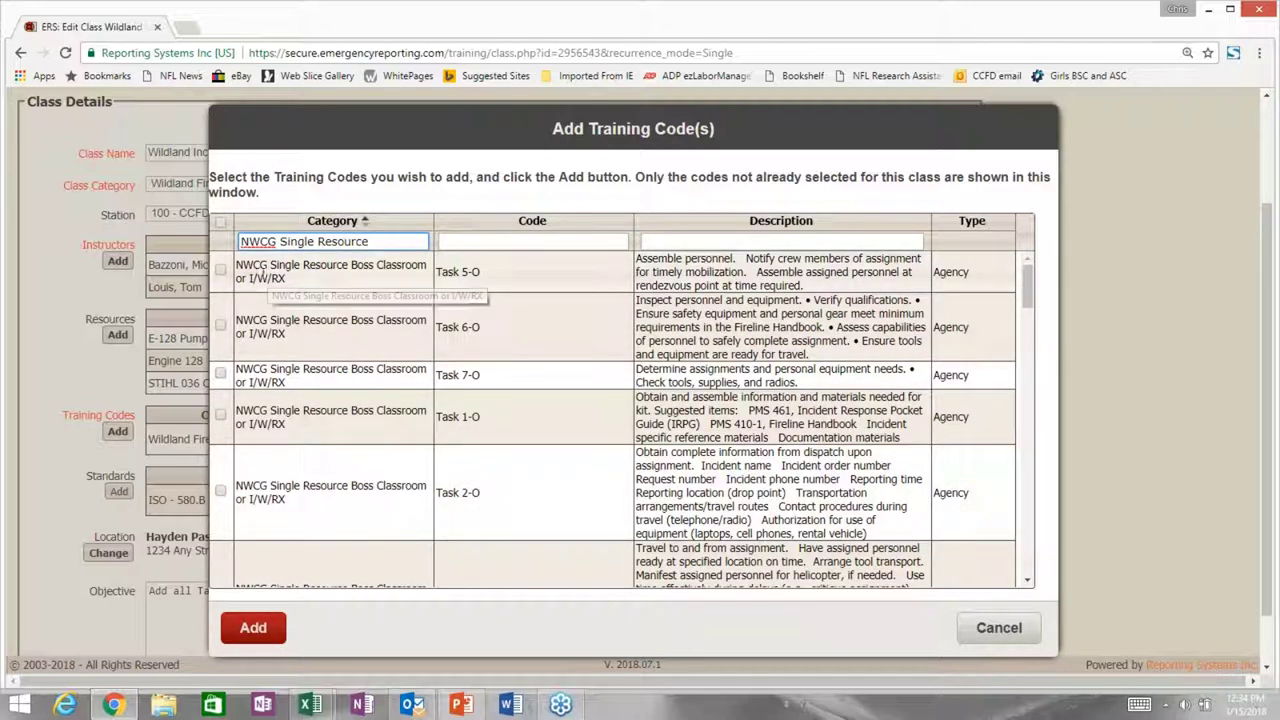
{"action": "left_click_drag", "start_coordinate": [372, 241], "coordinate": [240, 241]}
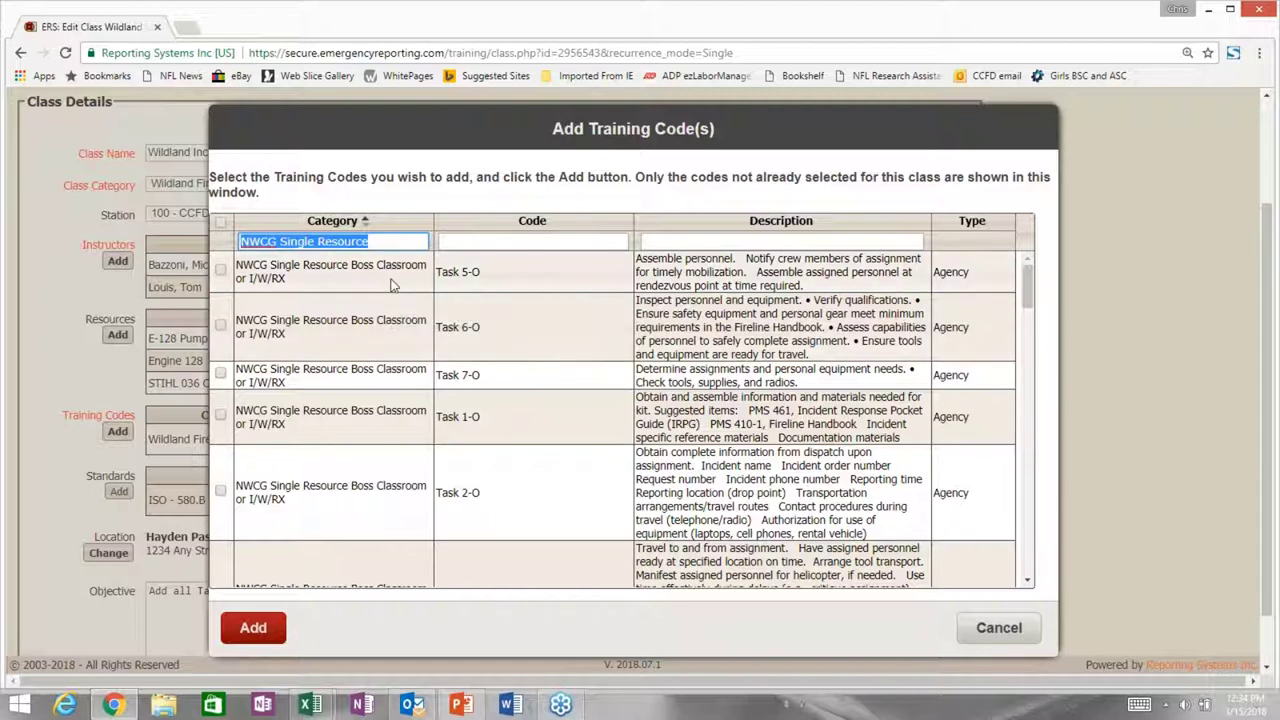
{"action": "left_click", "coordinate": [326, 280]}
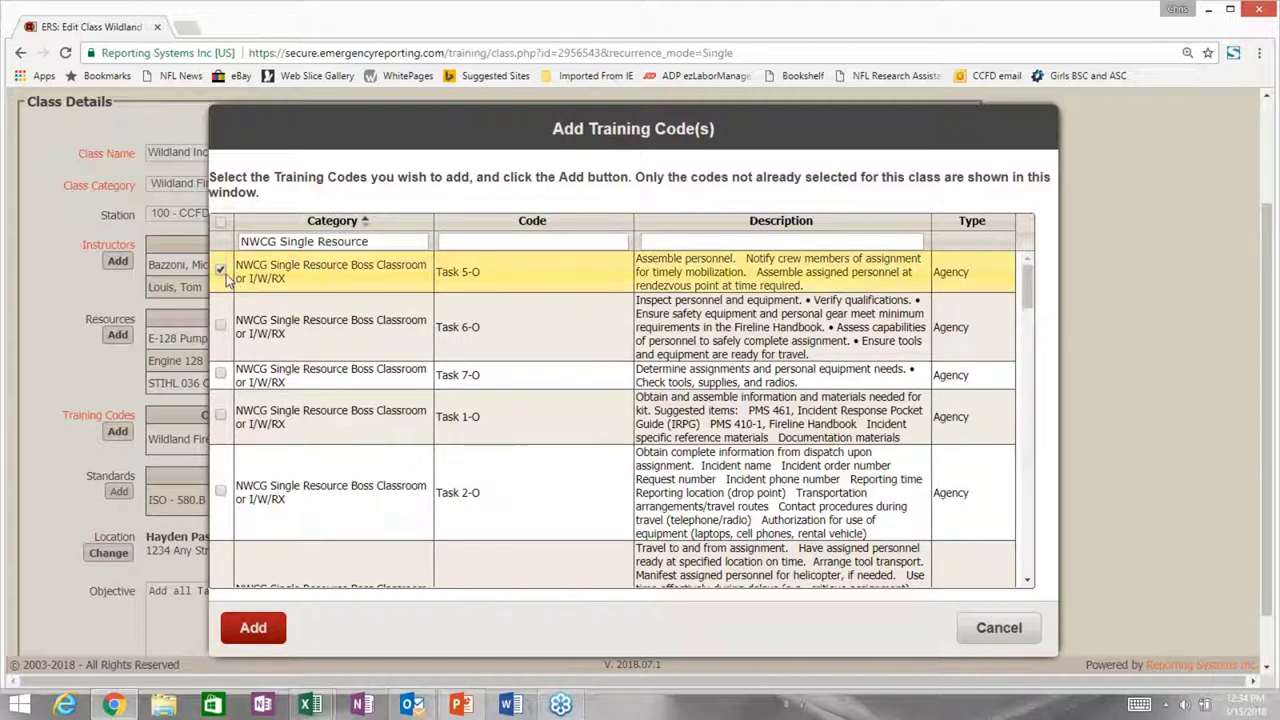
{"action": "left_click", "coordinate": [470, 272]}
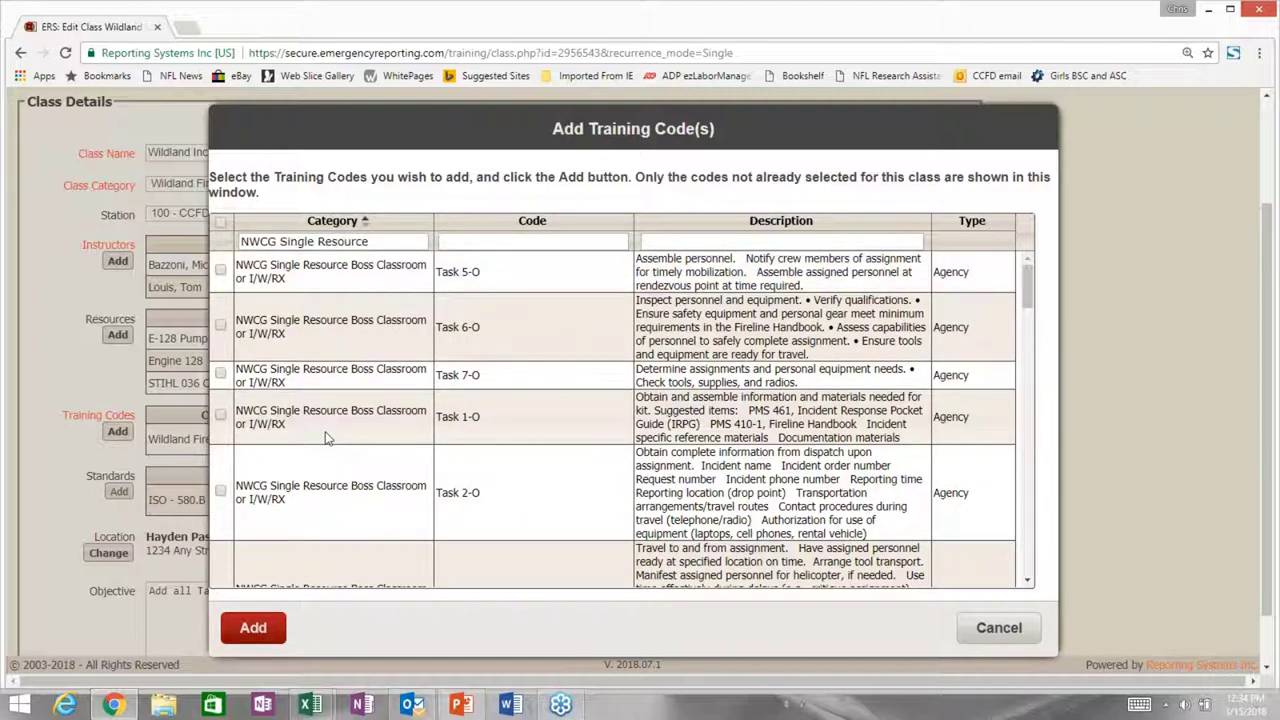
{"action": "scroll", "coordinate": [355, 450], "scroll_direction": "down", "scroll_amount": 3}
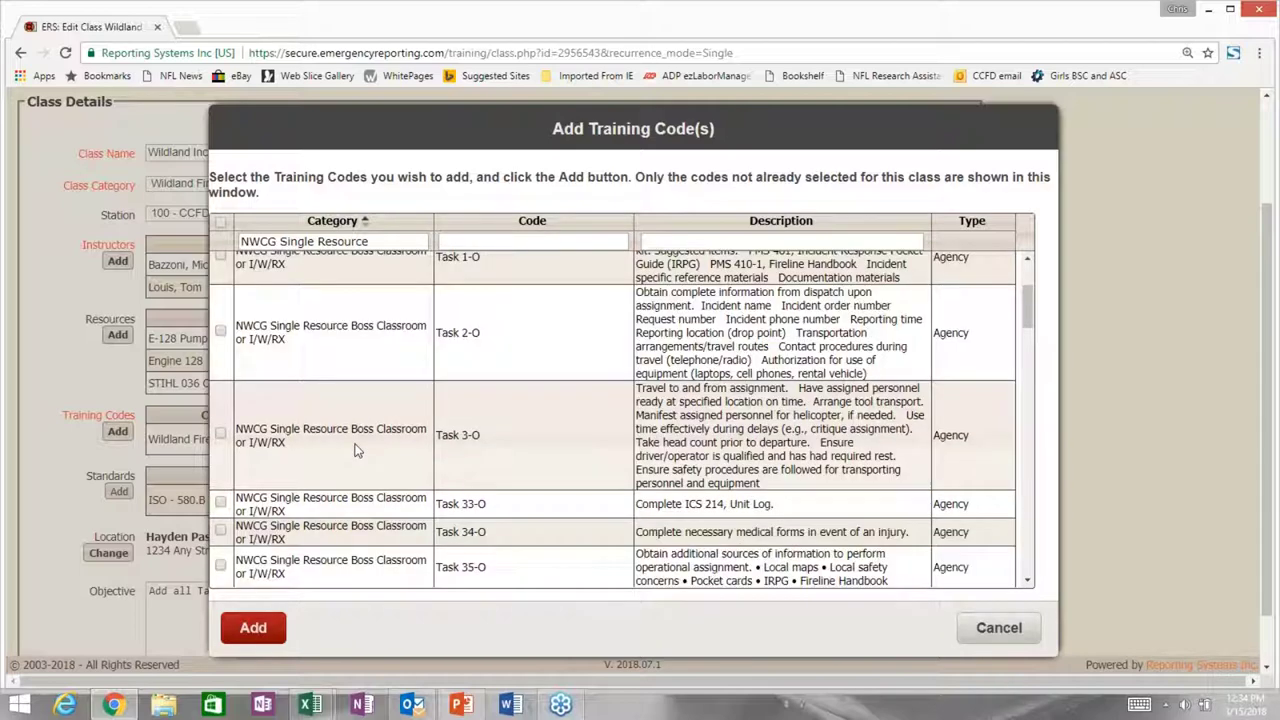
{"action": "scroll", "coordinate": [355, 450], "scroll_direction": "down", "scroll_amount": 6}
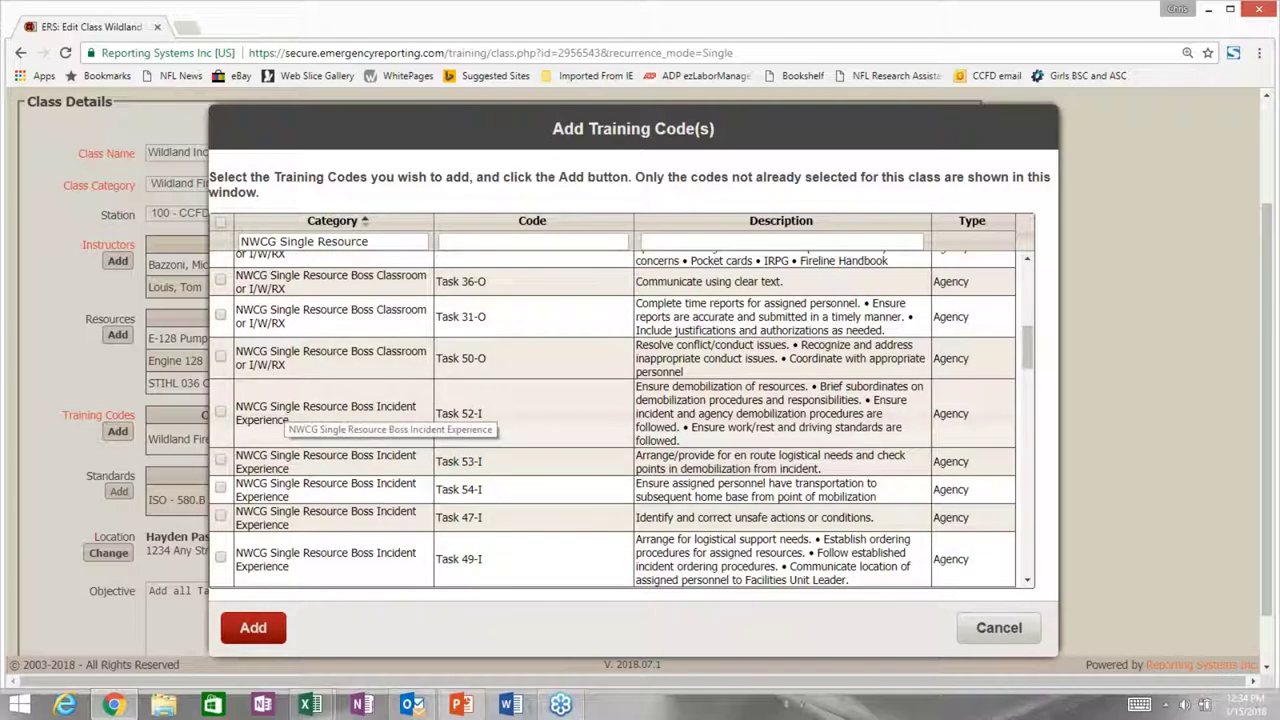
{"action": "scroll", "coordinate": [345, 420], "scroll_direction": "up", "scroll_amount": 10}
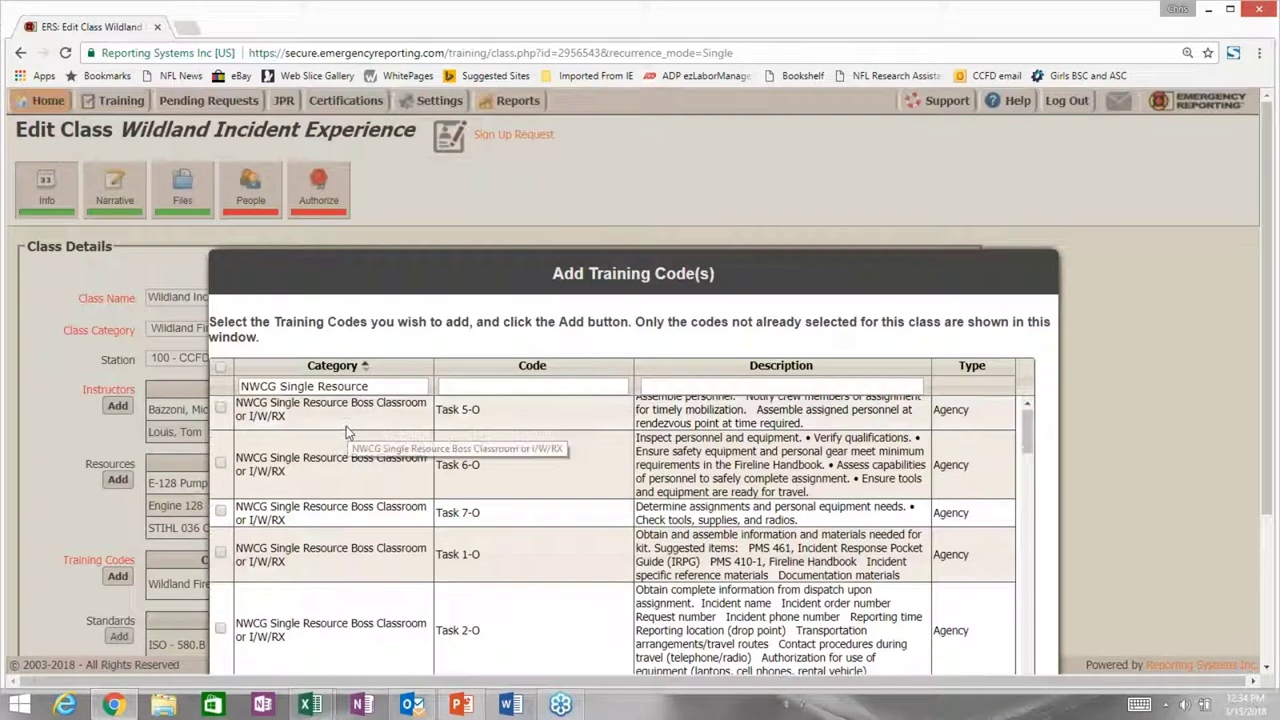
{"action": "scroll", "coordinate": [347, 432], "scroll_direction": "down", "scroll_amount": 6}
Tick incident tasks 52-I, 53-I, 54-I, 47-I, 49-I, 32-I, 40-I, 41-I, 42-I, 37-I and 4-I
{"action": "left_click", "coordinate": [220, 636]}
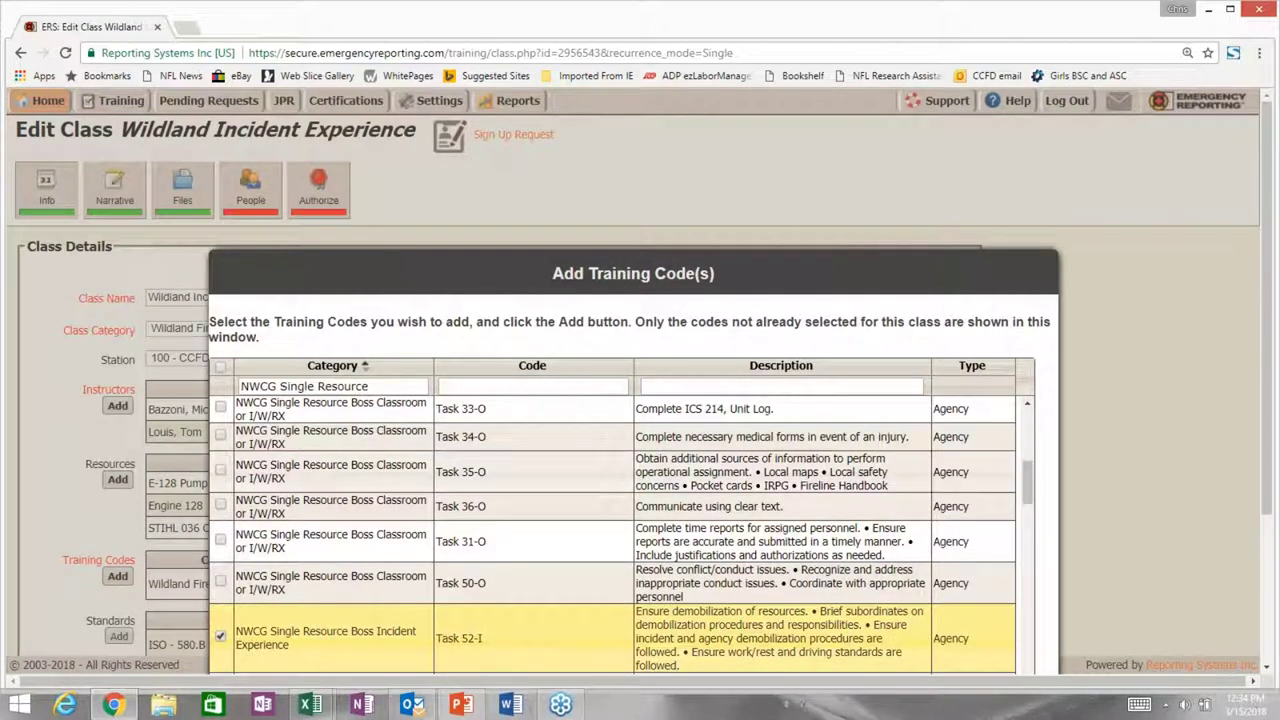
{"action": "left_click_drag", "start_coordinate": [1270, 319], "coordinate": [1268, 481]}
{"action": "left_click", "coordinate": [221, 484]}
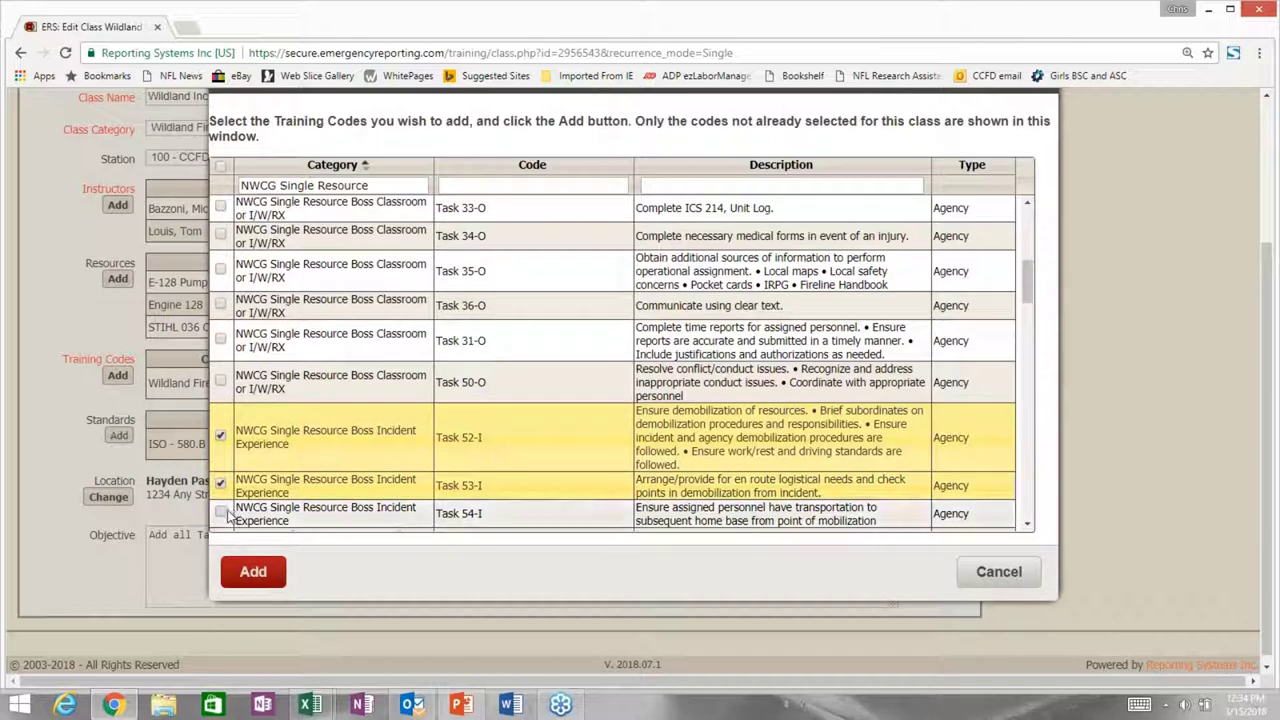
{"action": "left_click", "coordinate": [221, 513]}
{"action": "scroll", "coordinate": [226, 400], "scroll_direction": "down", "scroll_amount": 3}
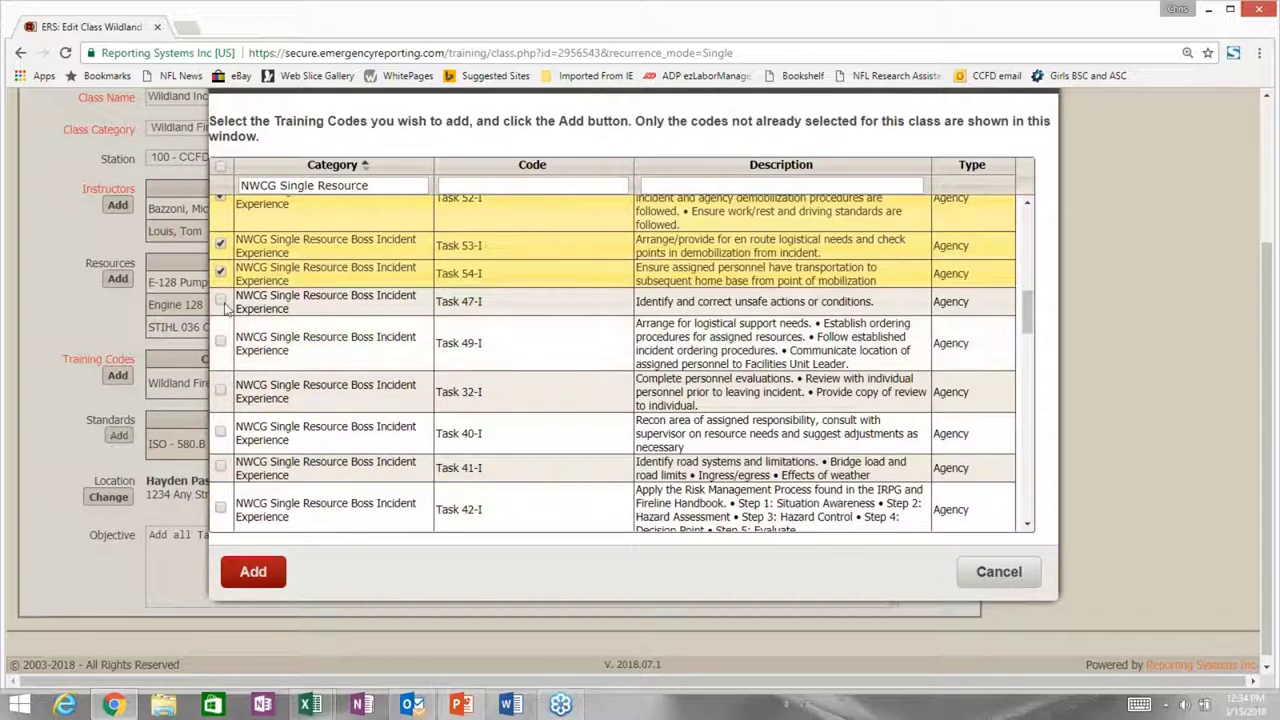
{"action": "left_click", "coordinate": [221, 300]}
{"action": "left_click", "coordinate": [220, 340]}
{"action": "left_click", "coordinate": [220, 391]}
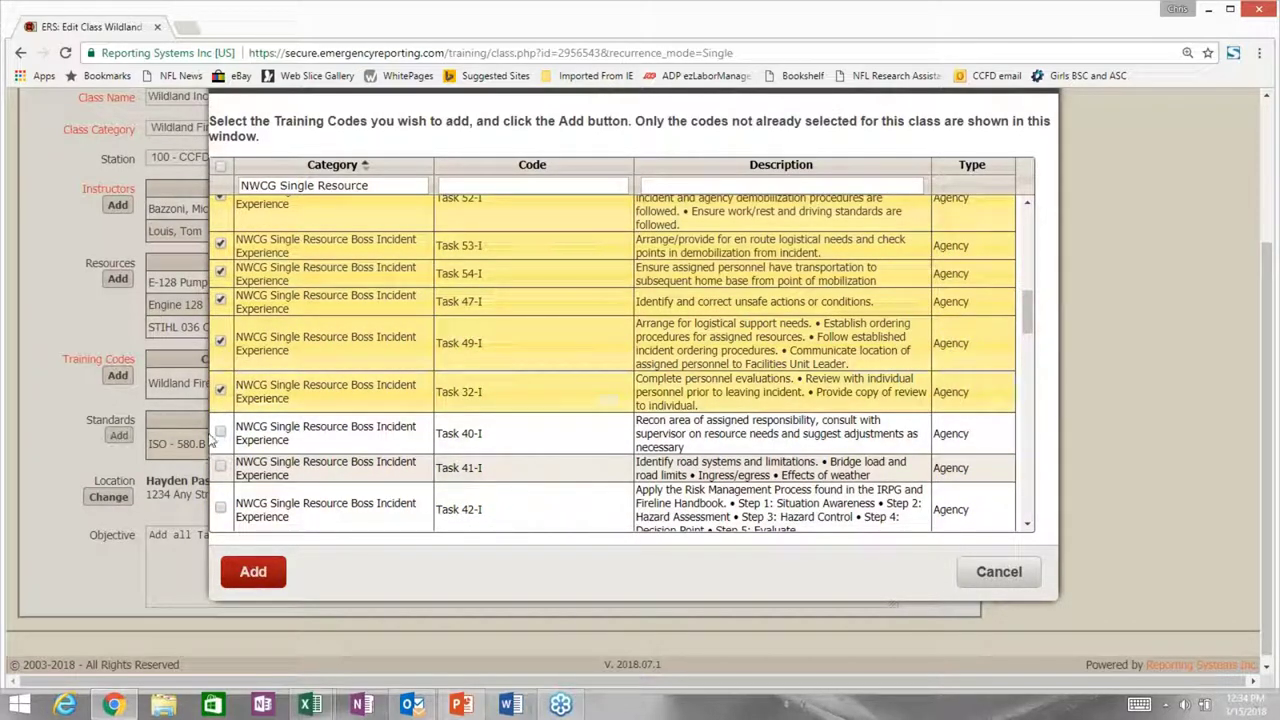
{"action": "left_click", "coordinate": [220, 432]}
{"action": "left_click", "coordinate": [221, 466]}
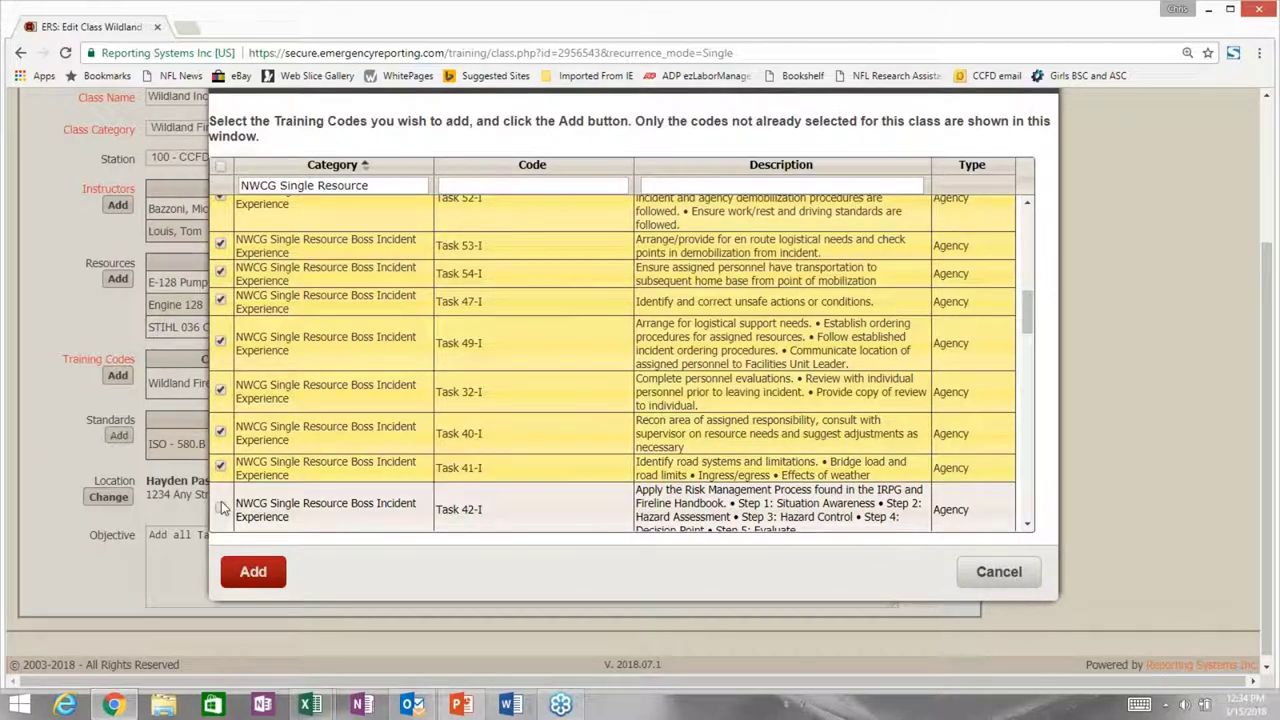
{"action": "left_click", "coordinate": [221, 509]}
{"action": "scroll", "coordinate": [226, 420], "scroll_direction": "down", "scroll_amount": 2}
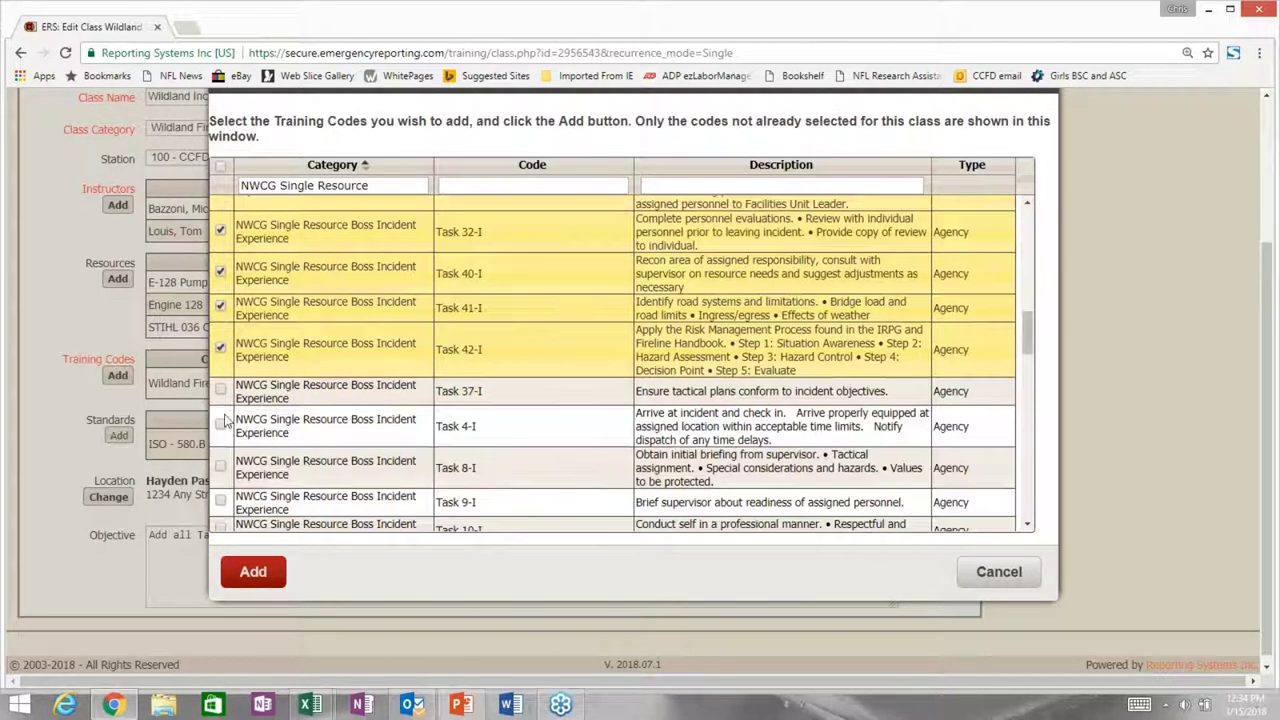
{"action": "left_click", "coordinate": [220, 391]}
{"action": "left_click", "coordinate": [220, 426]}
Tick incident tasks 8-I through 23-I
{"action": "left_click", "coordinate": [220, 467]}
{"action": "left_click", "coordinate": [220, 500]}
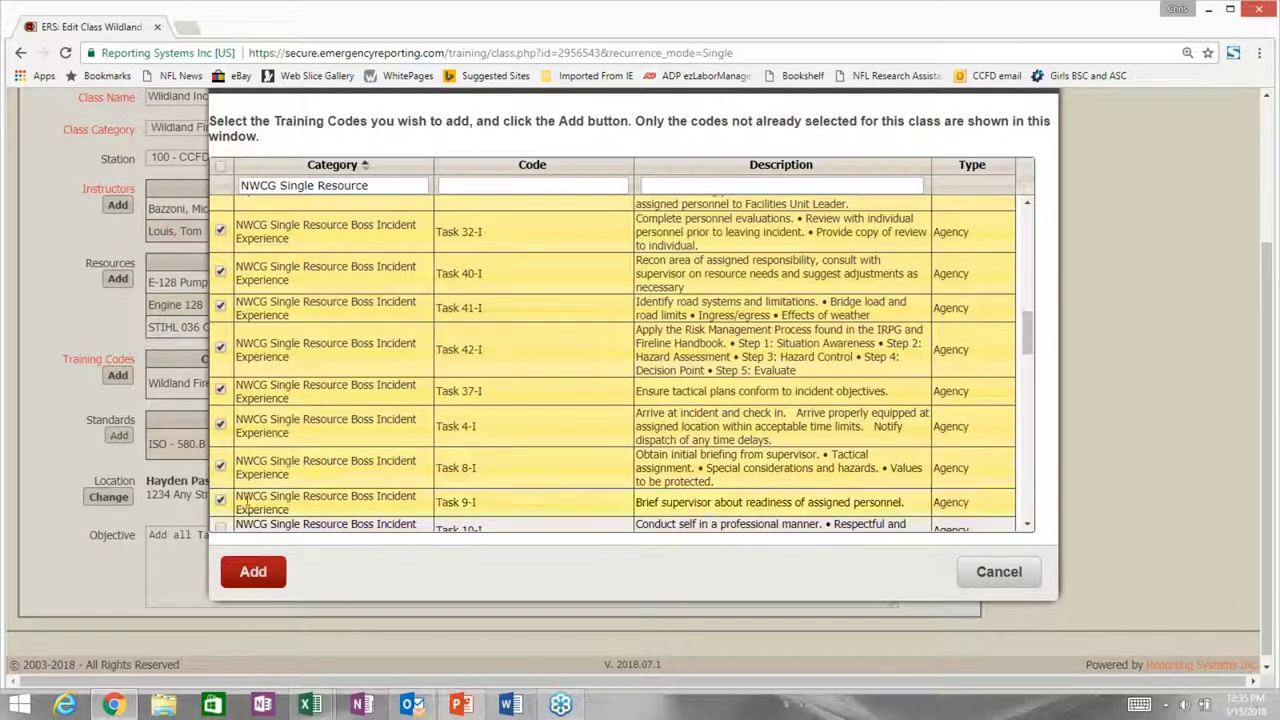
{"action": "scroll", "coordinate": [240, 470], "scroll_direction": "down", "scroll_amount": 4}
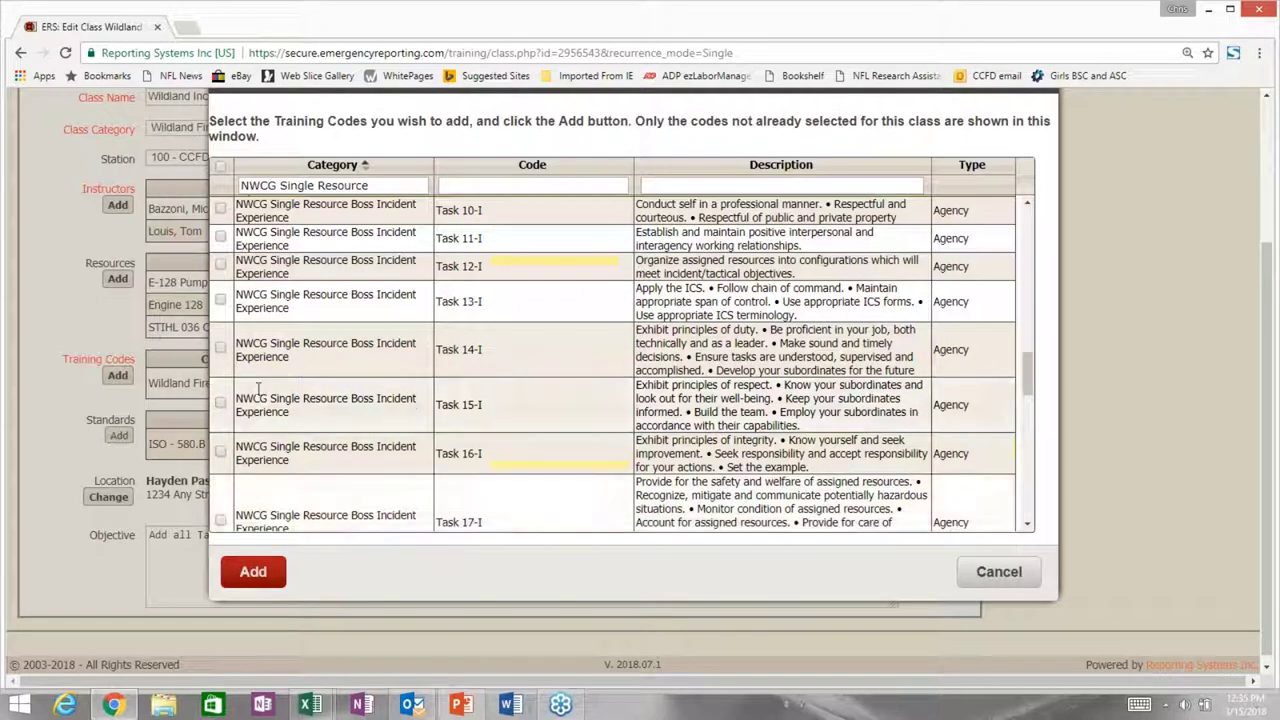
{"action": "left_click", "coordinate": [220, 210]}
{"action": "left_click", "coordinate": [220, 238]}
{"action": "left_click", "coordinate": [220, 266]}
{"action": "left_click", "coordinate": [220, 299]}
{"action": "left_click", "coordinate": [220, 347]}
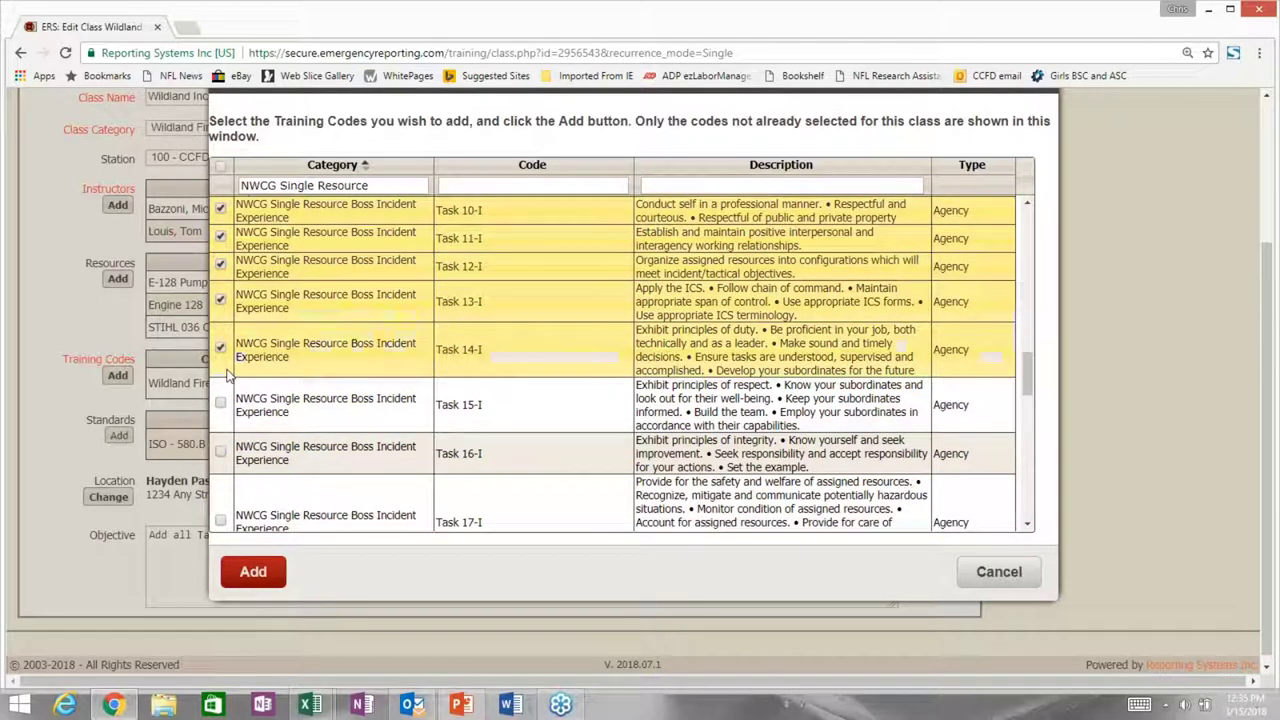
{"action": "left_click", "coordinate": [220, 402]}
{"action": "left_click", "coordinate": [220, 451]}
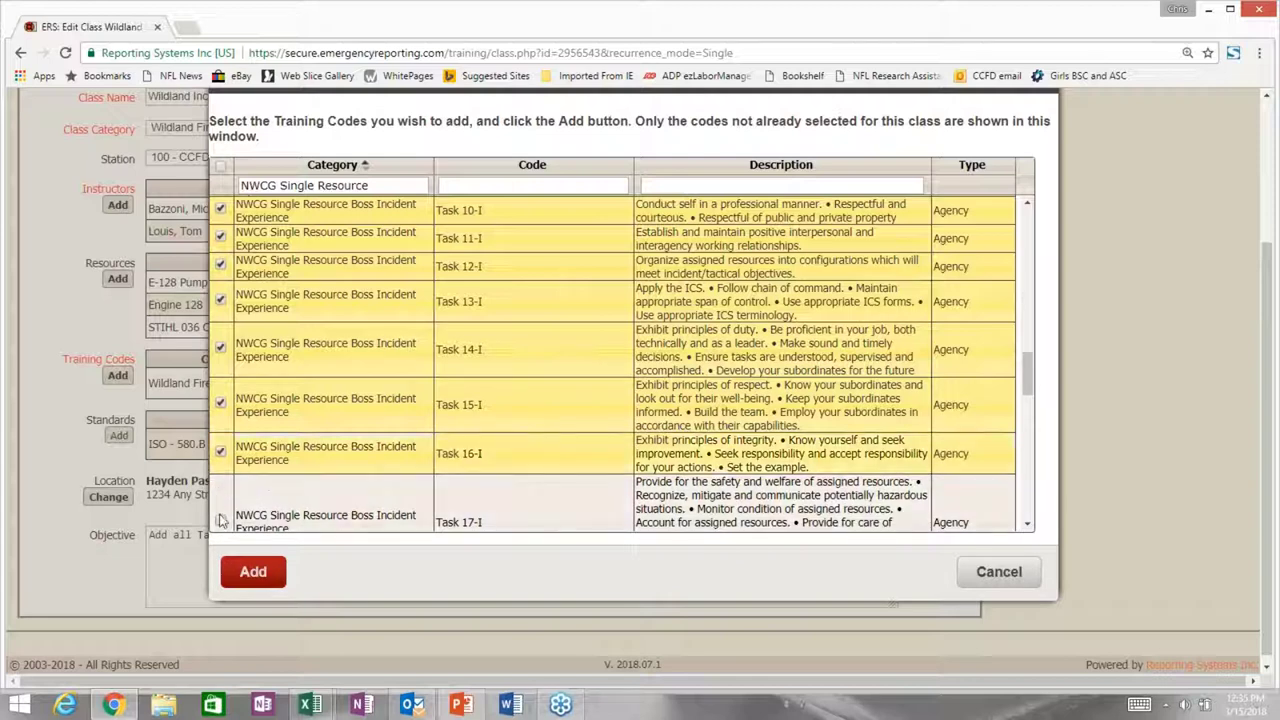
{"action": "left_click", "coordinate": [221, 520]}
{"action": "scroll", "coordinate": [221, 480], "scroll_direction": "down", "scroll_amount": 4}
{"action": "left_click", "coordinate": [220, 284]}
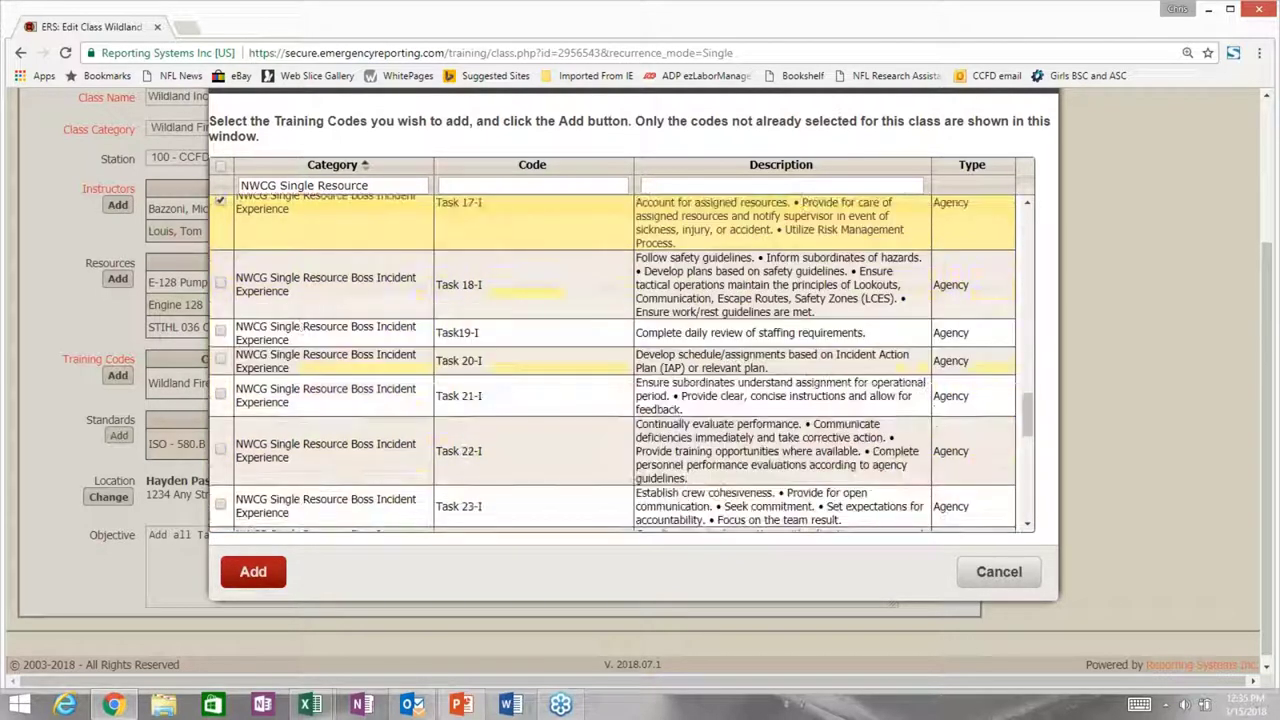
{"action": "left_click", "coordinate": [220, 331]}
{"action": "left_click", "coordinate": [220, 360]}
{"action": "left_click", "coordinate": [220, 395]}
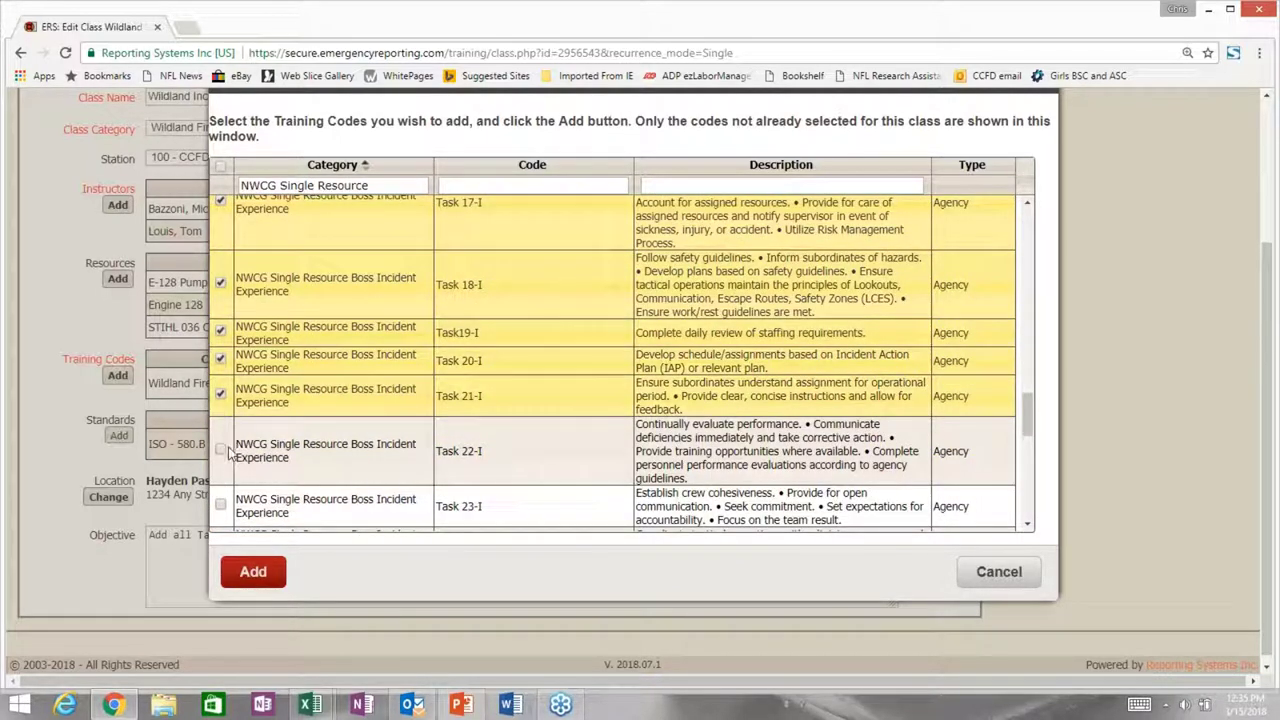
{"action": "left_click", "coordinate": [220, 451]}
{"action": "left_click", "coordinate": [220, 505]}
Tick tasks 48-W/RX, 38-W/RX, 39-W, 45-W, 43-W, 44-R, 46-R and 51-R
{"action": "scroll", "coordinate": [313, 476], "scroll_direction": "down", "scroll_amount": 2}
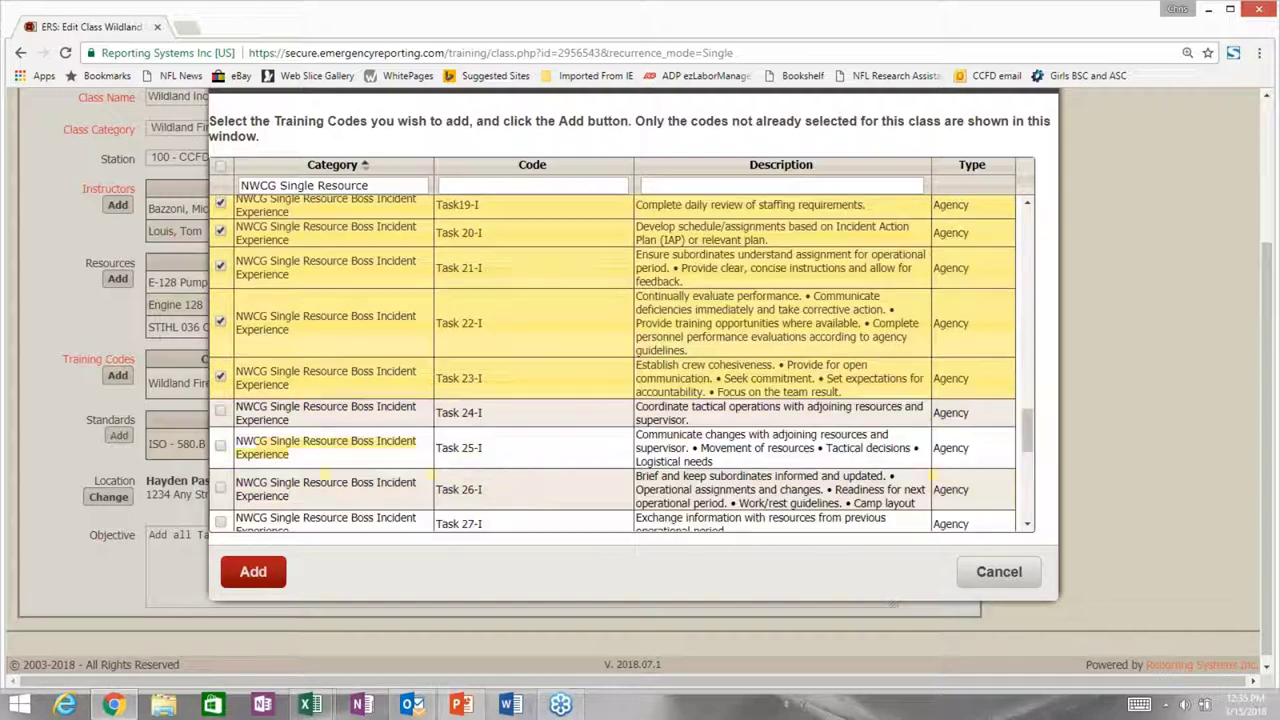
{"action": "scroll", "coordinate": [313, 476], "scroll_direction": "down", "scroll_amount": 10}
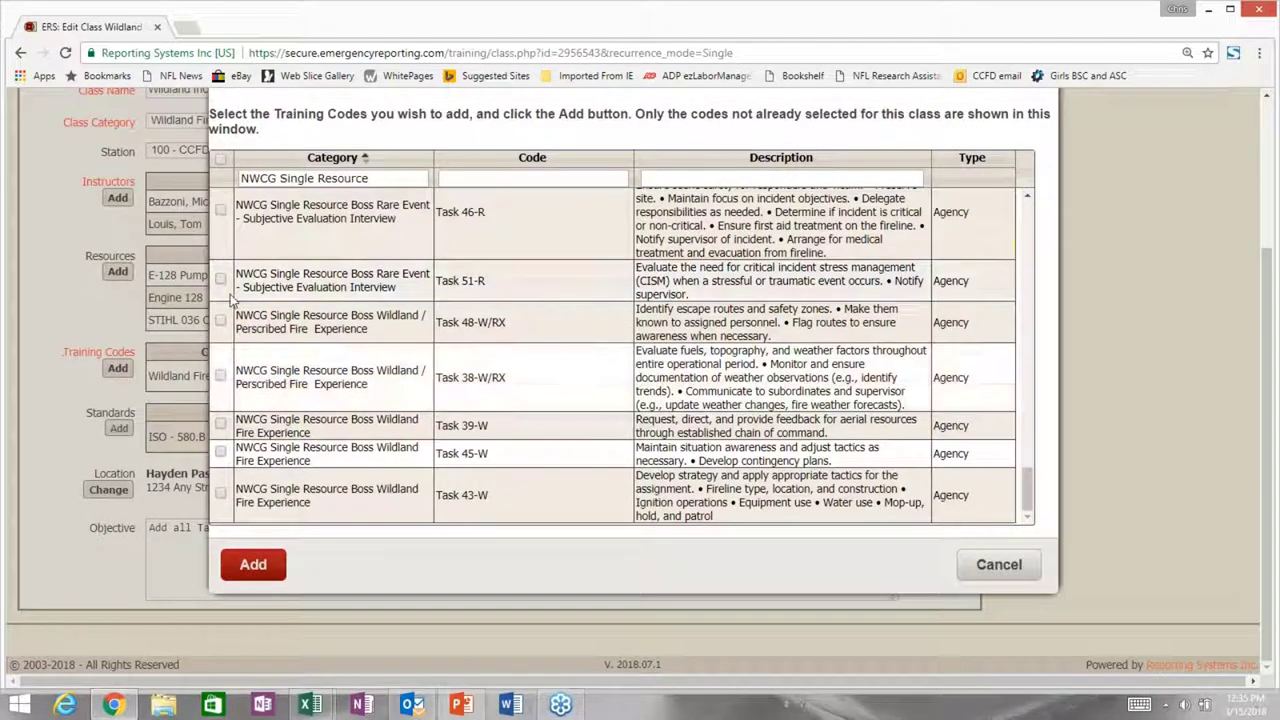
{"action": "left_click", "coordinate": [220, 320]}
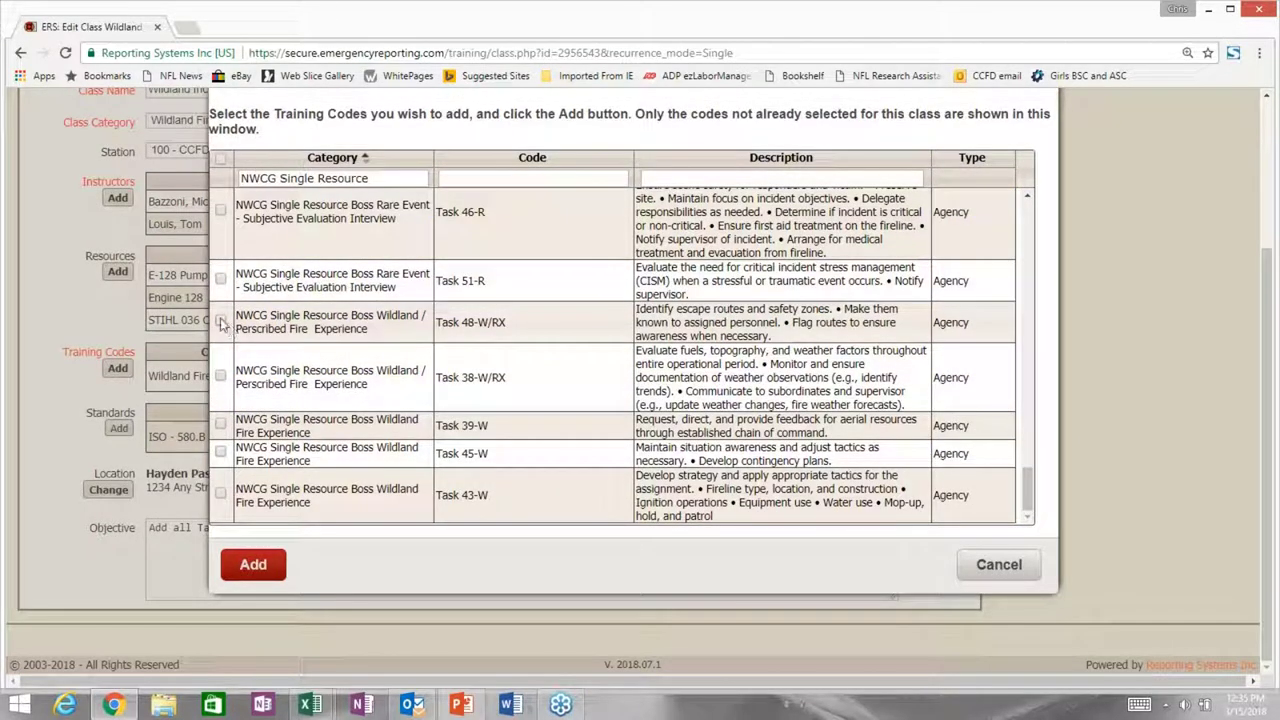
{"action": "left_click", "coordinate": [219, 378]}
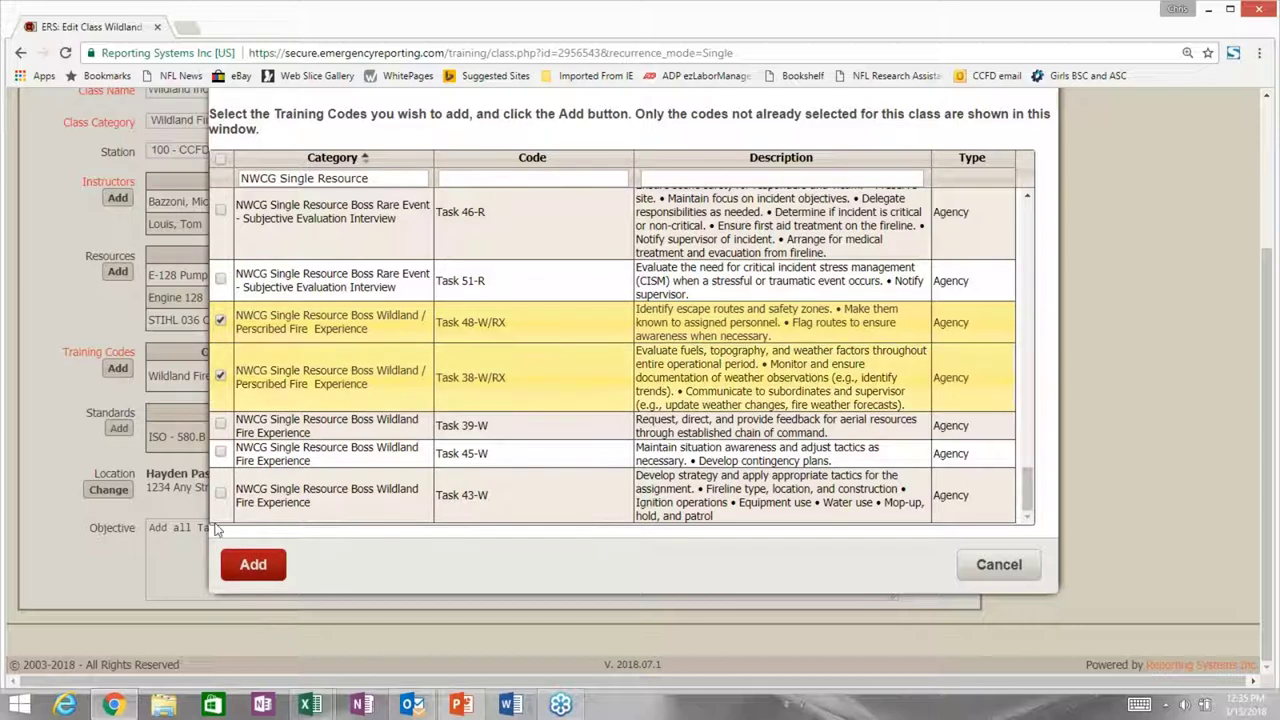
{"action": "left_click", "coordinate": [220, 424]}
{"action": "left_click", "coordinate": [220, 452]}
{"action": "left_click", "coordinate": [220, 493]}
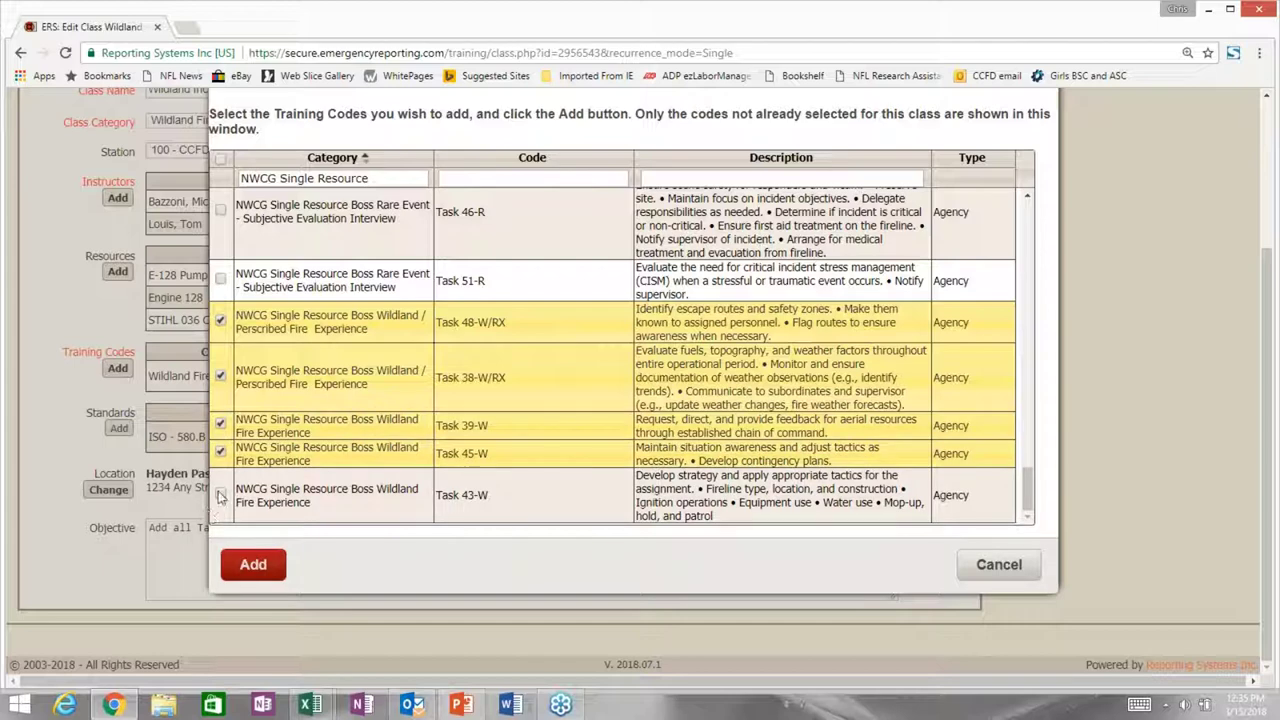
{"action": "scroll", "coordinate": [503, 403], "scroll_direction": "up", "scroll_amount": 3}
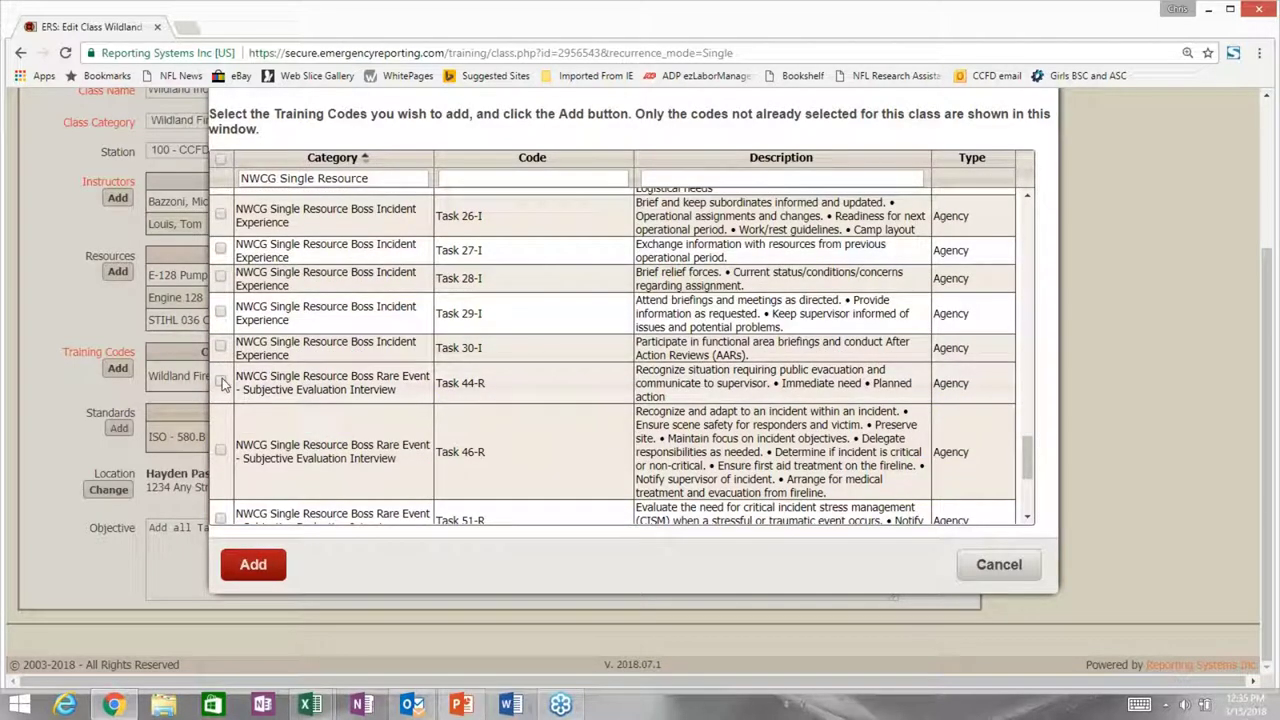
{"action": "left_click", "coordinate": [220, 383]}
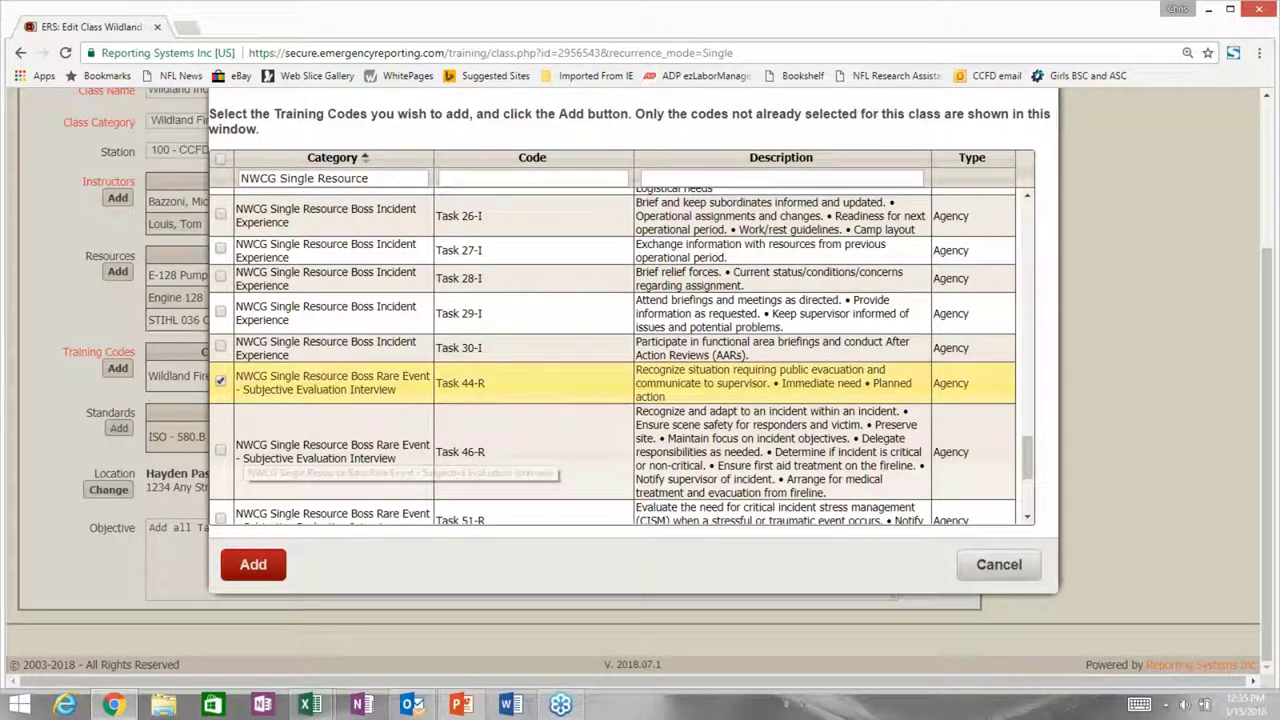
{"action": "left_click", "coordinate": [220, 451]}
{"action": "scroll", "coordinate": [237, 451], "scroll_direction": "down", "scroll_amount": 2}
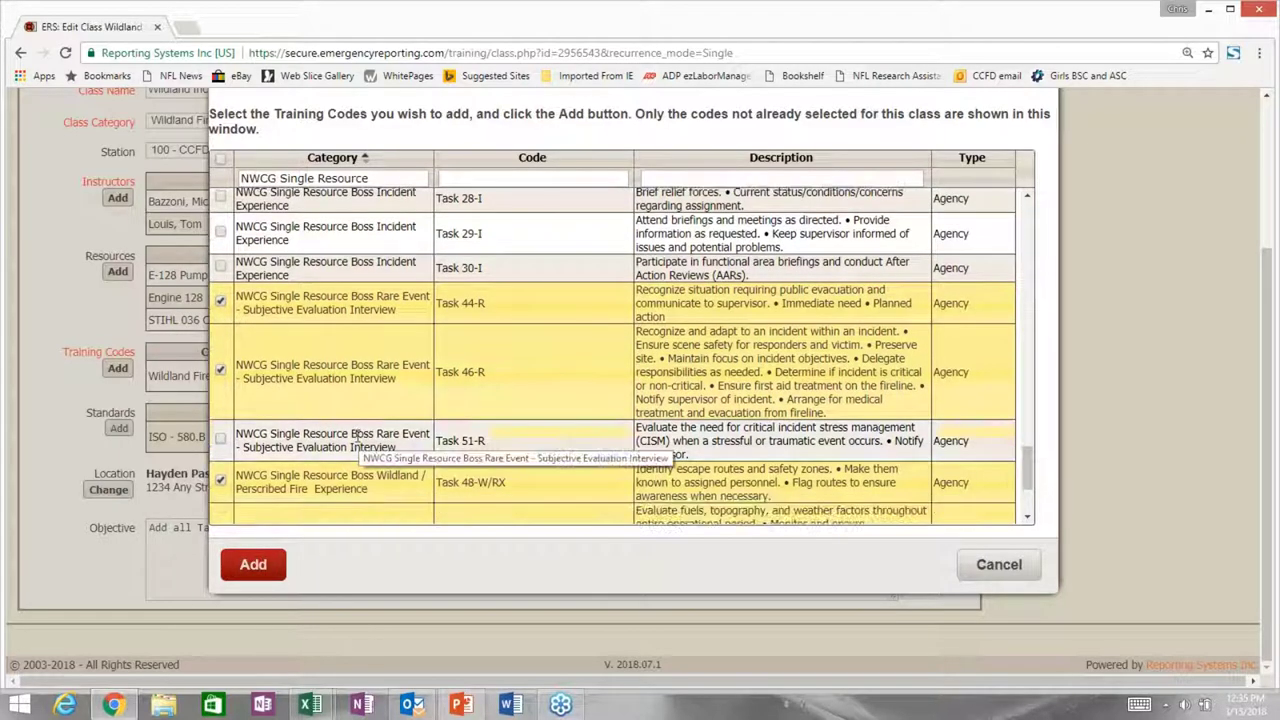
{"action": "scroll", "coordinate": [325, 424], "scroll_direction": "down", "scroll_amount": 2}
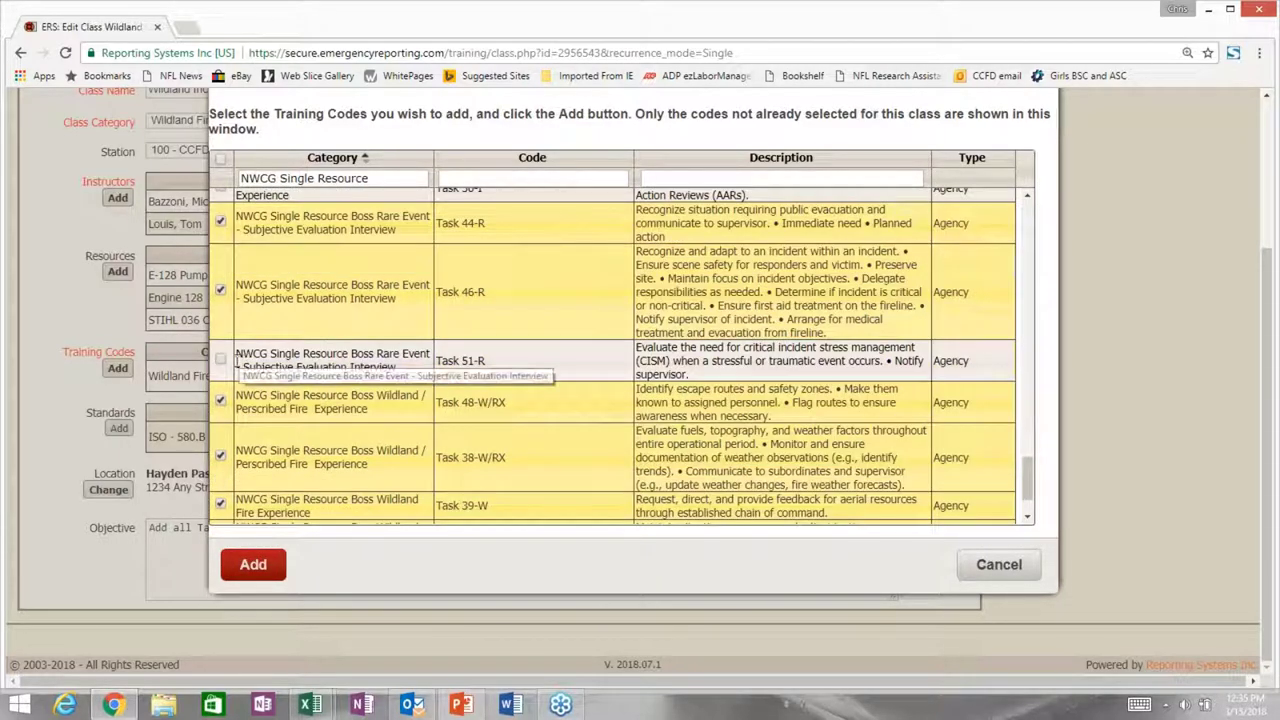
{"action": "left_click", "coordinate": [220, 360]}
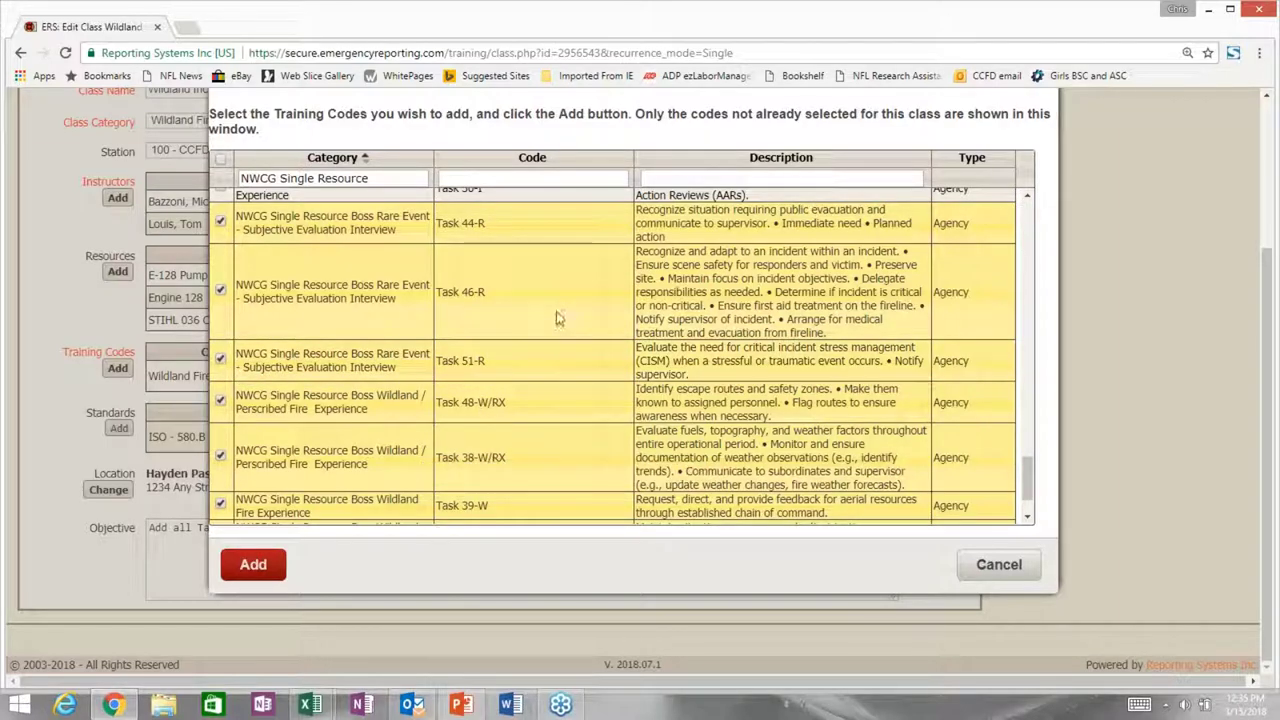
{"action": "scroll", "coordinate": [559, 318], "scroll_direction": "up", "scroll_amount": 1}
{"action": "scroll", "coordinate": [559, 311], "scroll_direction": "up", "scroll_amount": 20}
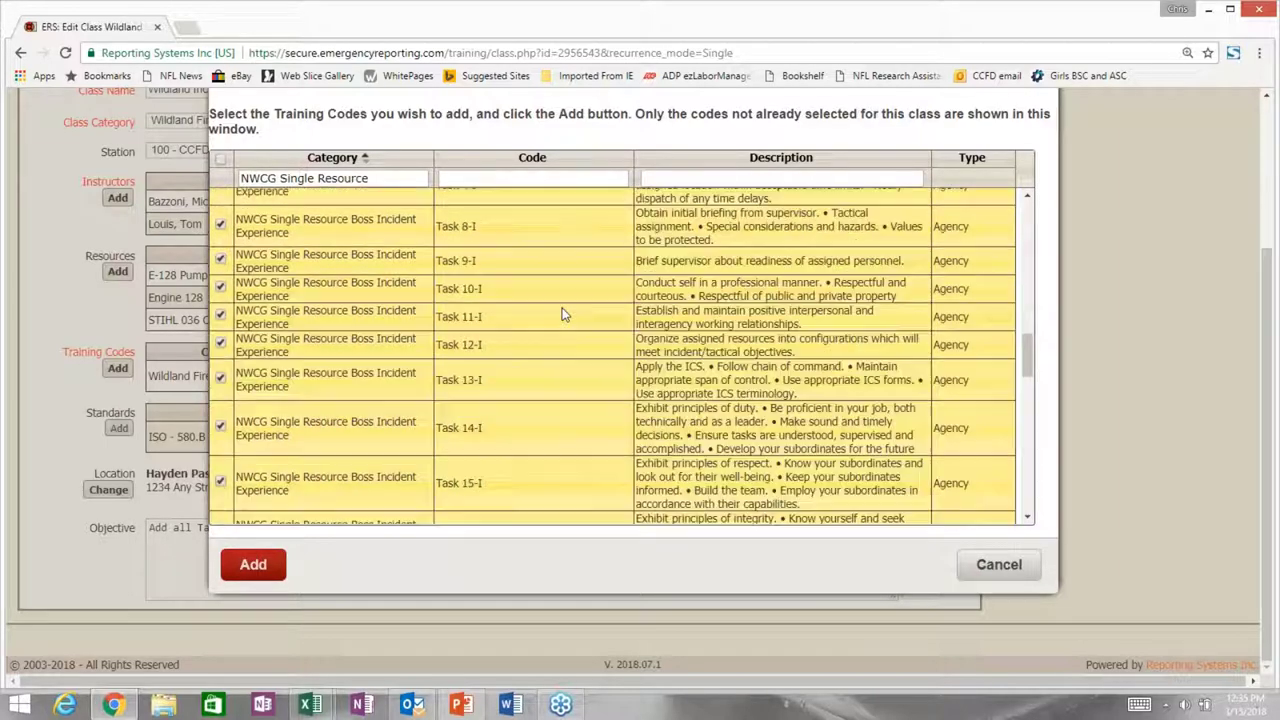
{"action": "scroll", "coordinate": [564, 311], "scroll_direction": "up", "scroll_amount": 2}
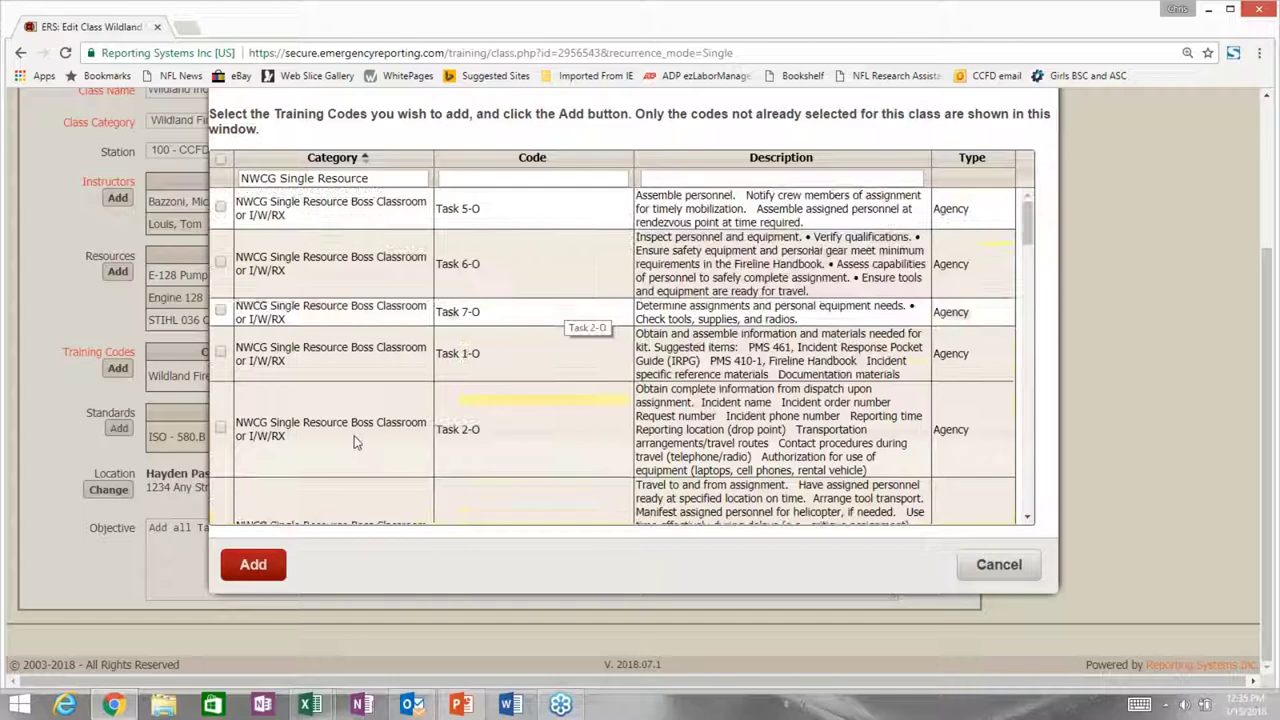
Add the ticked Single Resource Boss task codes and review them under the class's Training Codes
{"action": "left_click", "coordinate": [252, 566]}
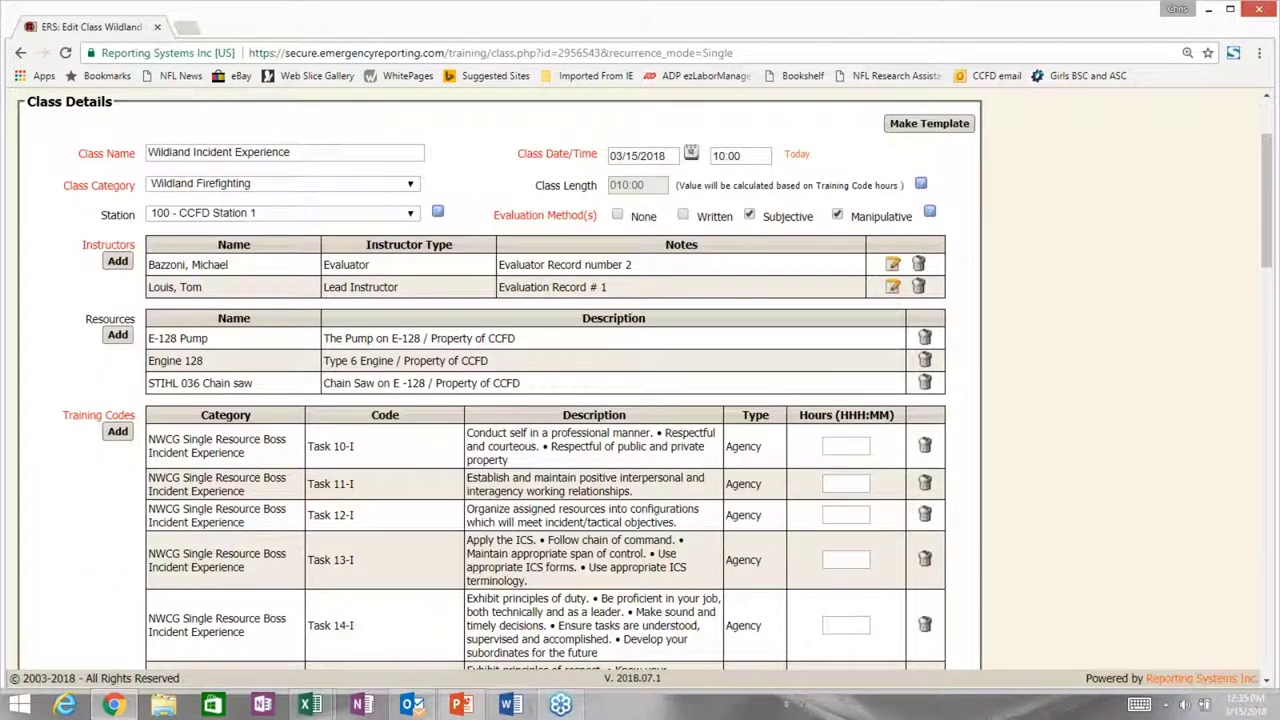
{"action": "scroll", "coordinate": [782, 530], "scroll_direction": "down", "scroll_amount": 20}
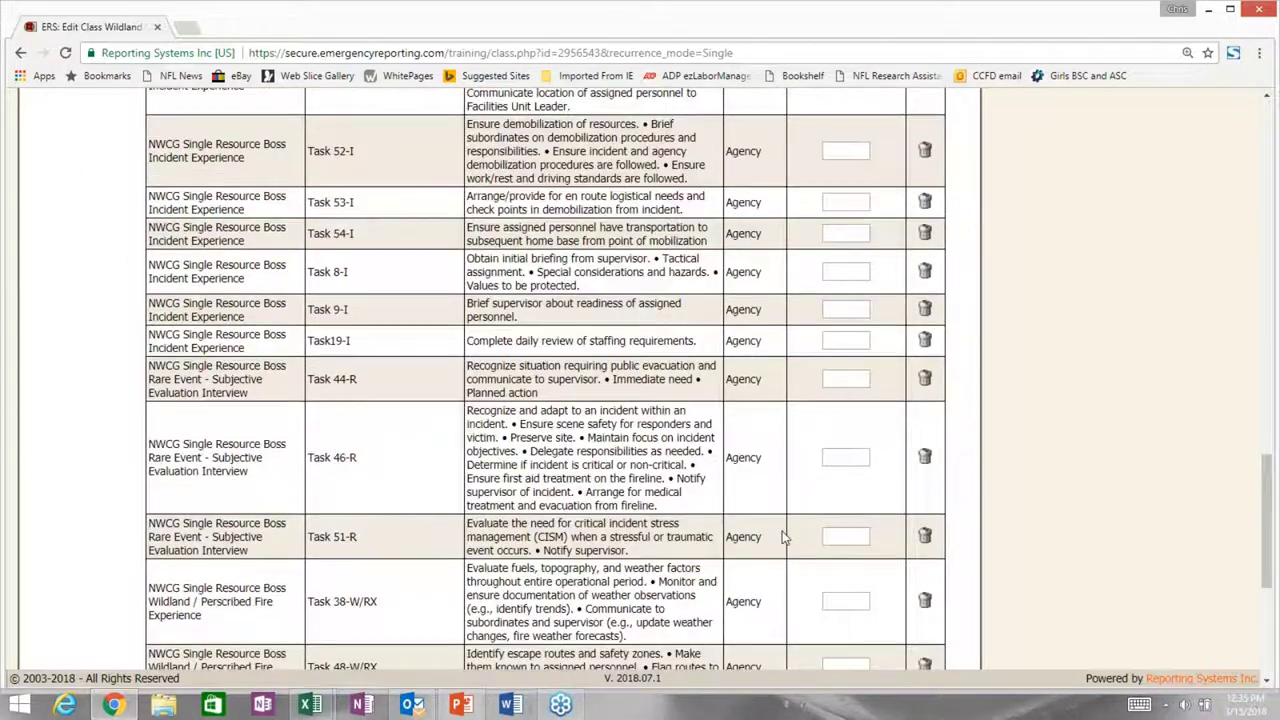
{"action": "scroll", "coordinate": [783, 537], "scroll_direction": "down", "scroll_amount": 4}
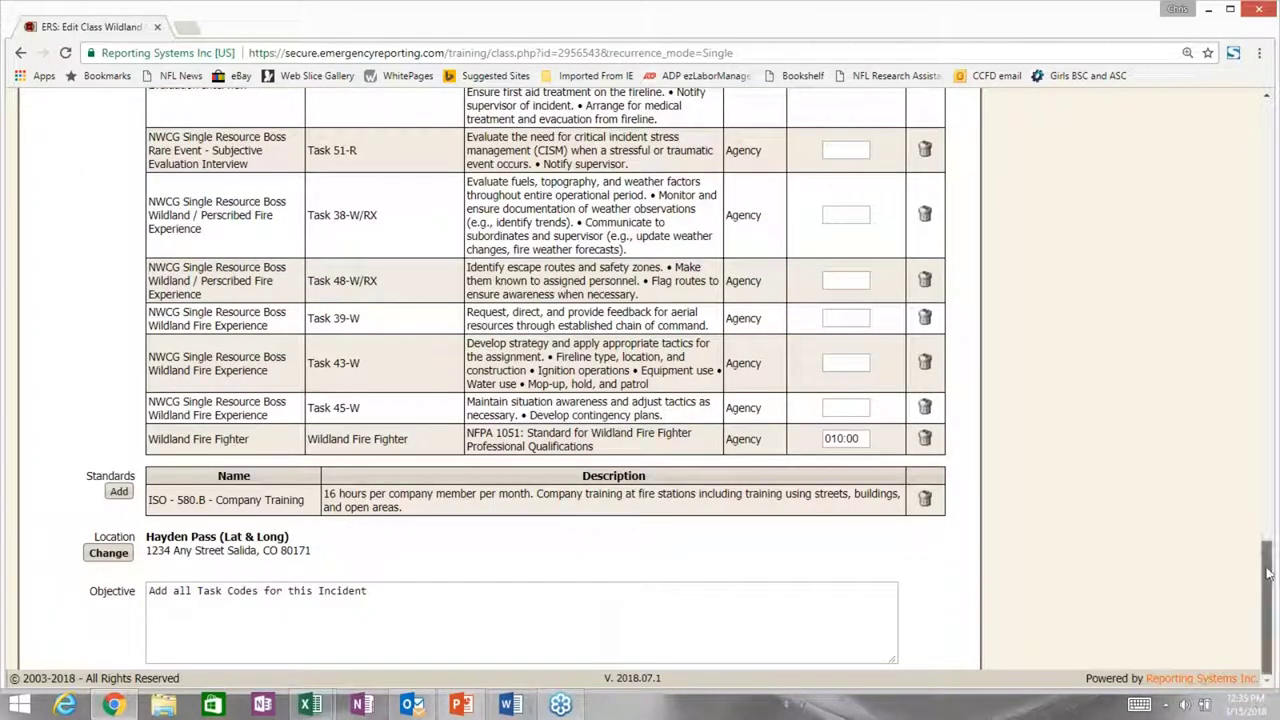
{"action": "left_click_drag", "start_coordinate": [1267, 572], "coordinate": [1267, 150]}
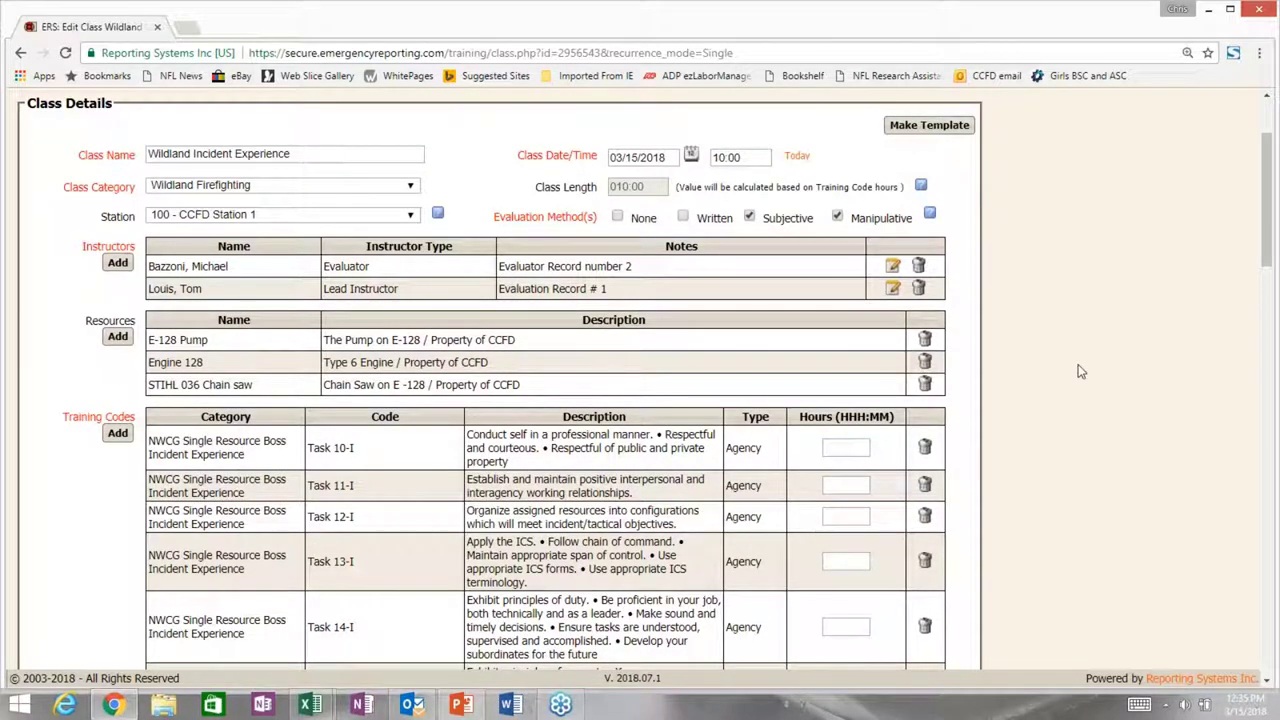
{"action": "left_click_drag", "start_coordinate": [1267, 265], "coordinate": [1267, 505]}
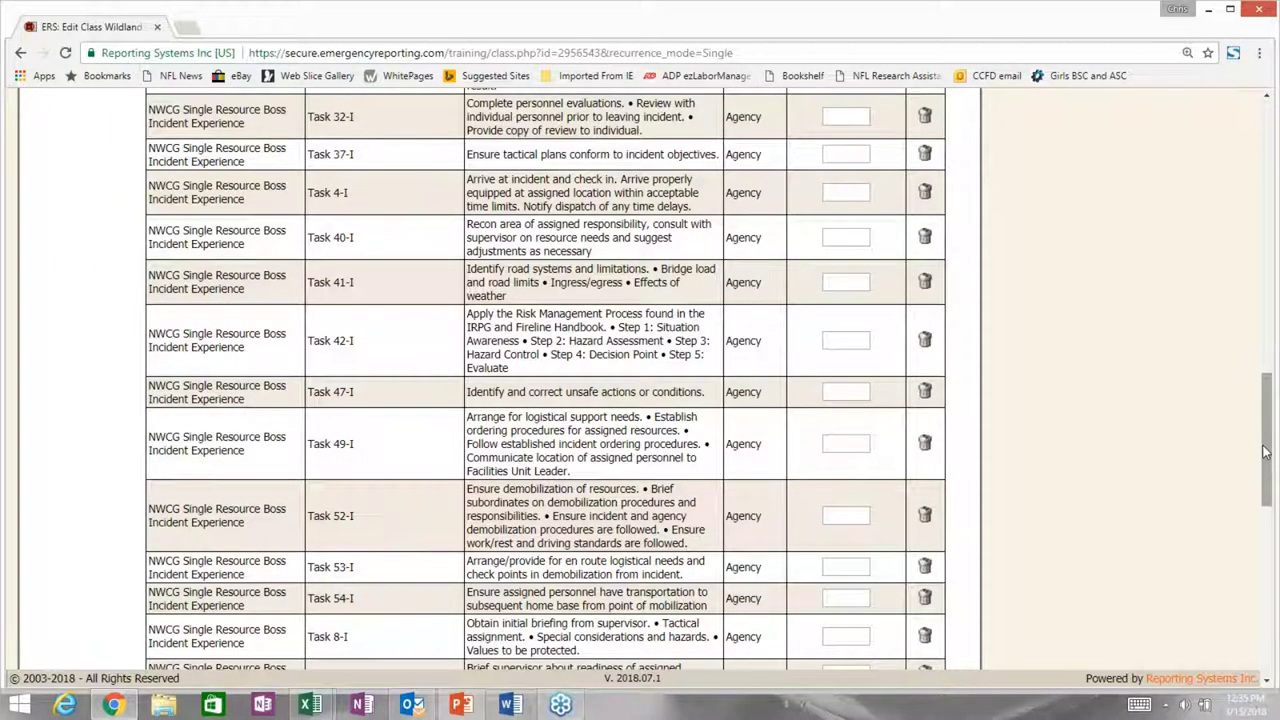
{"action": "scroll", "coordinate": [1240, 490], "scroll_direction": "down", "scroll_amount": 7}
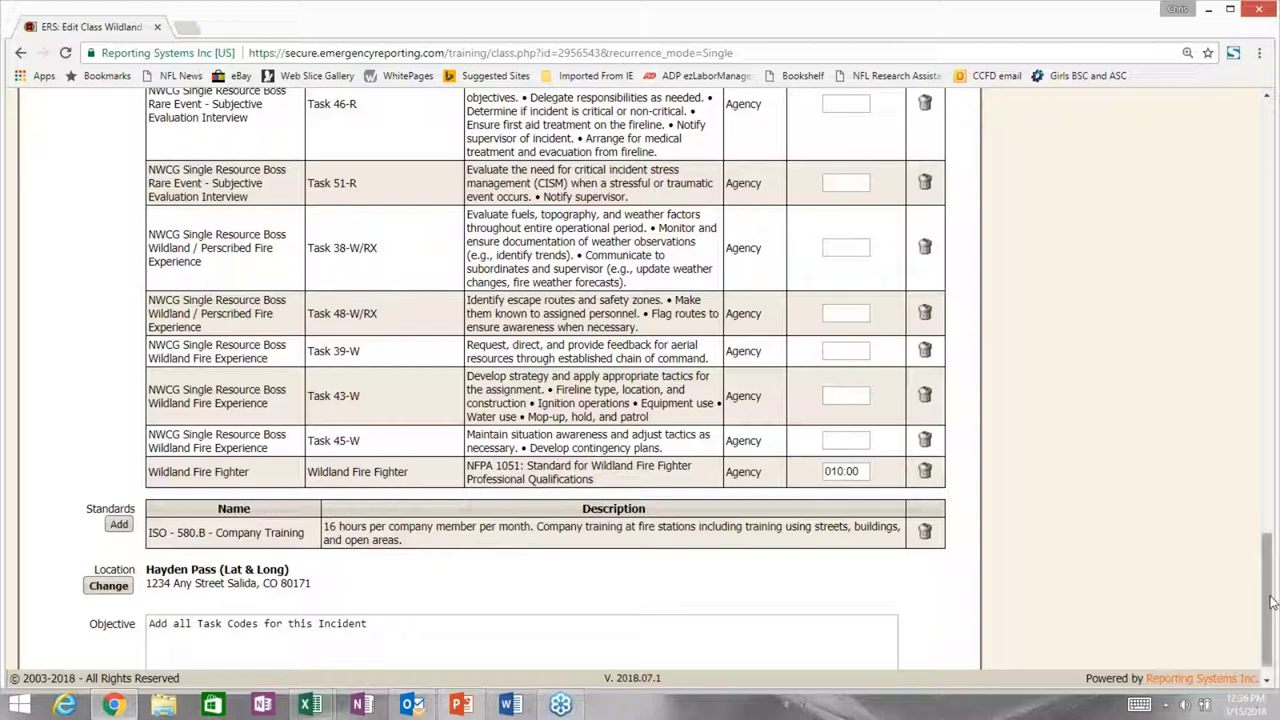
{"action": "left_click_drag", "start_coordinate": [1271, 601], "coordinate": [1264, 175]}
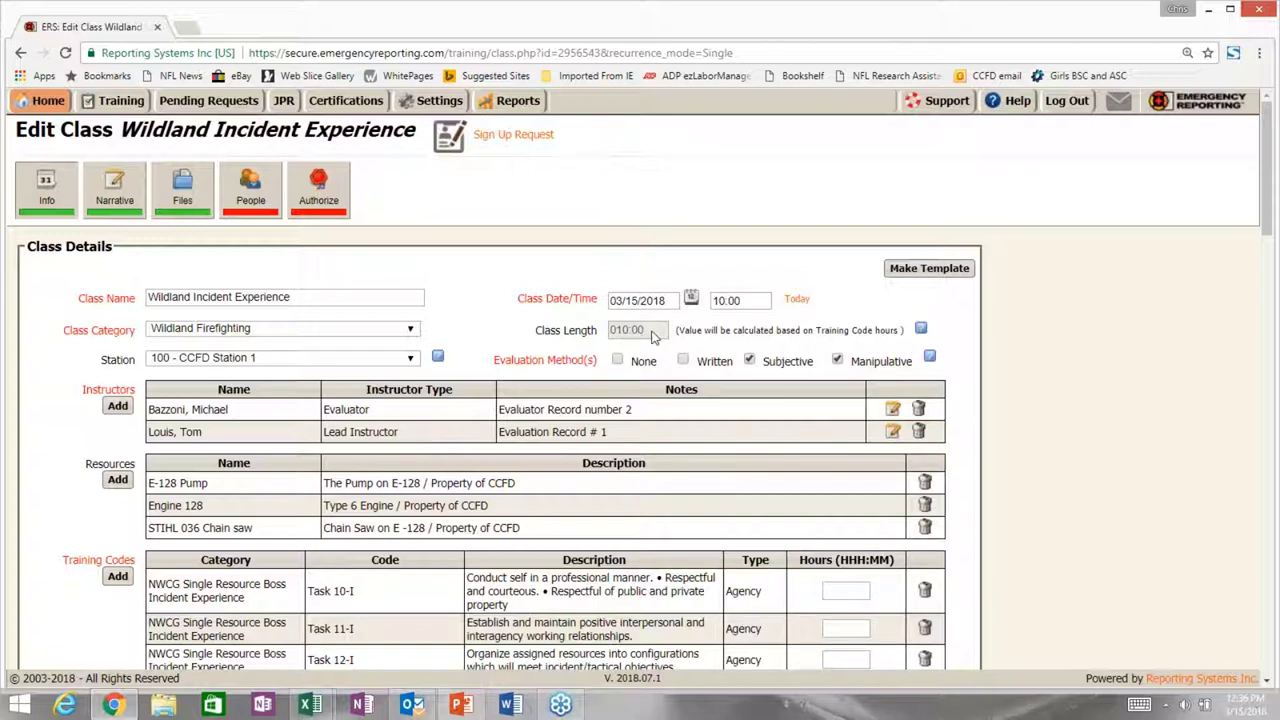
{"action": "scroll", "coordinate": [803, 345], "scroll_direction": "down", "scroll_amount": 5}
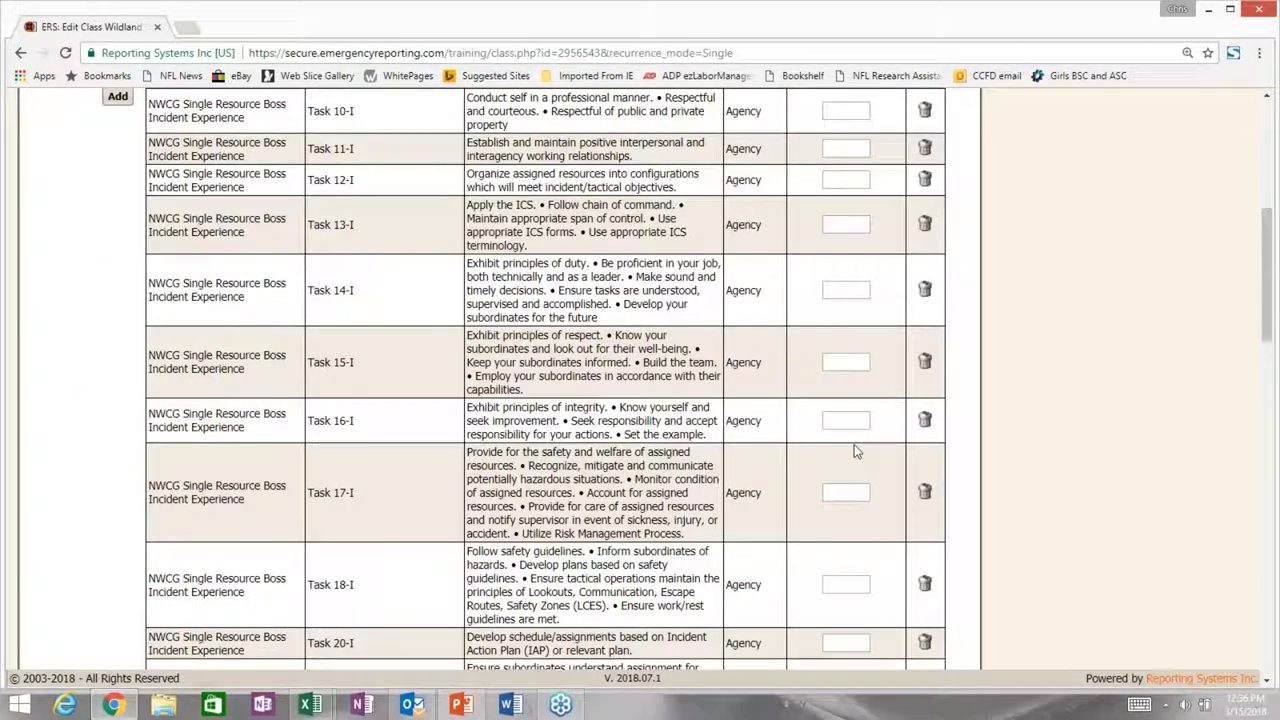
{"action": "scroll", "coordinate": [1088, 364], "scroll_direction": "up", "scroll_amount": 5}
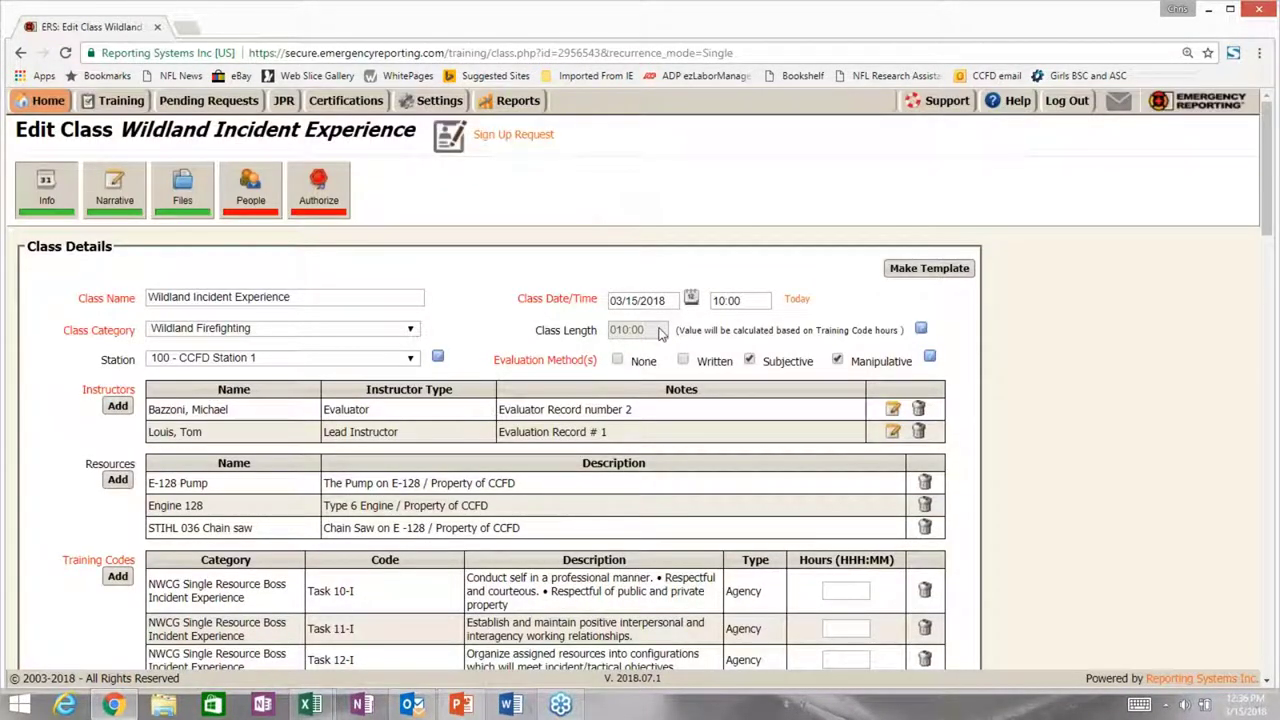
{"action": "scroll", "coordinate": [840, 580], "scroll_direction": "down", "scroll_amount": 3}
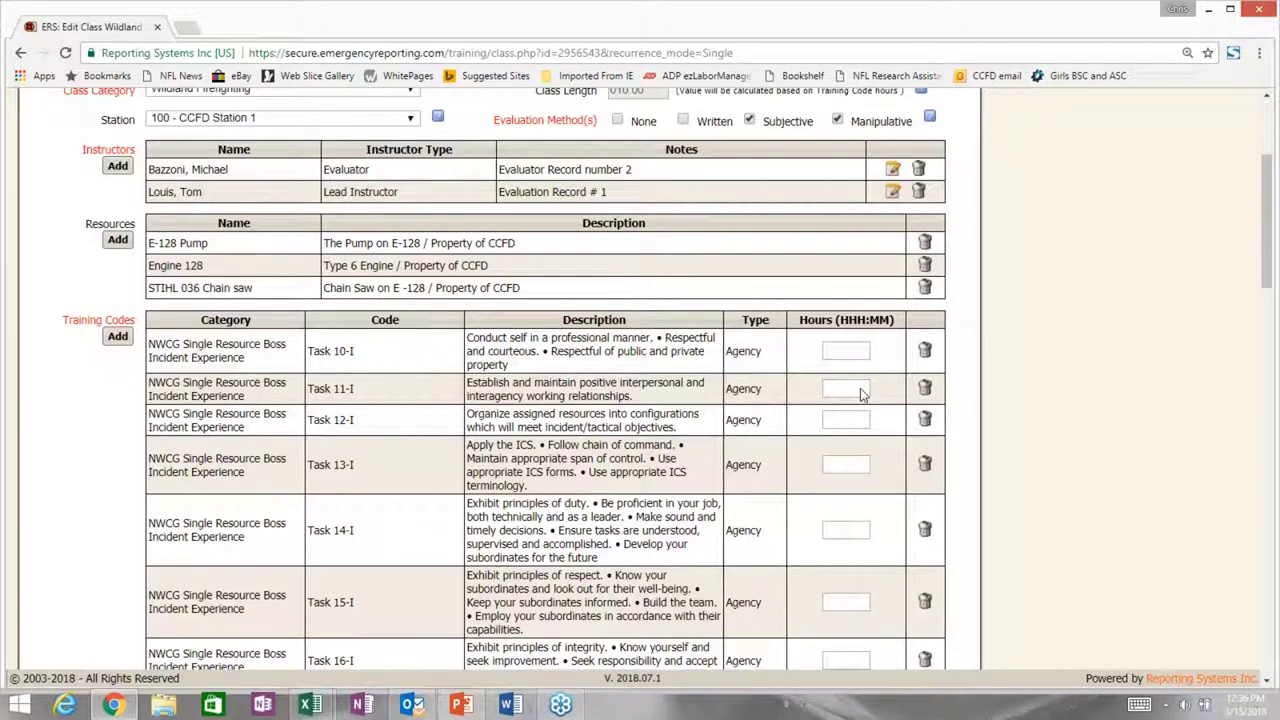
{"action": "scroll", "coordinate": [1090, 384], "scroll_direction": "down", "scroll_amount": 3}
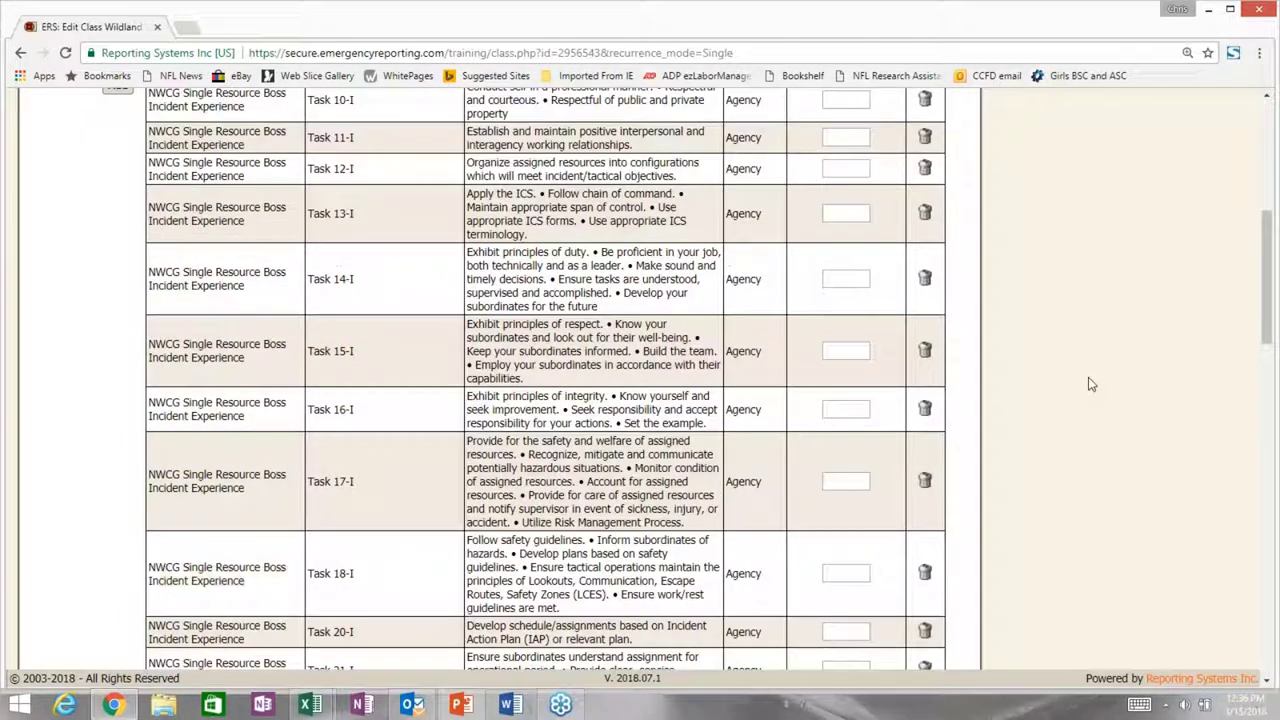
{"action": "scroll", "coordinate": [1088, 378], "scroll_direction": "down", "scroll_amount": 15}
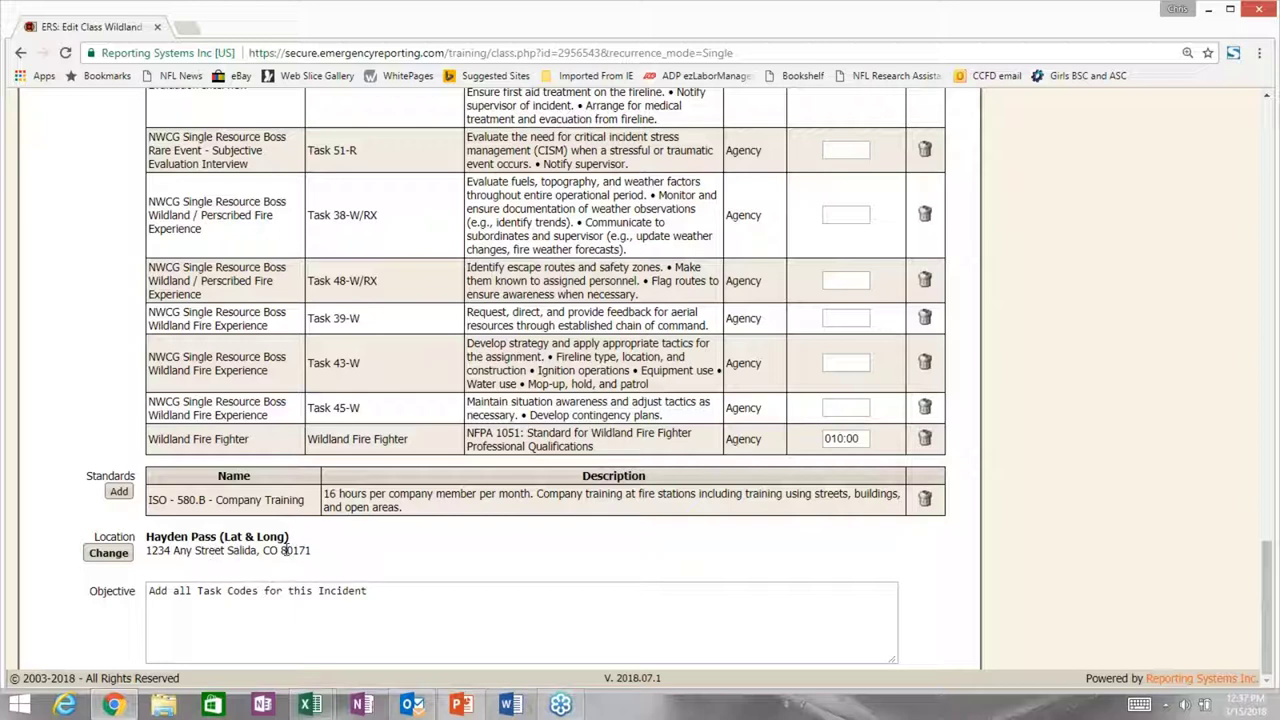
{"action": "left_click", "coordinate": [108, 553]}
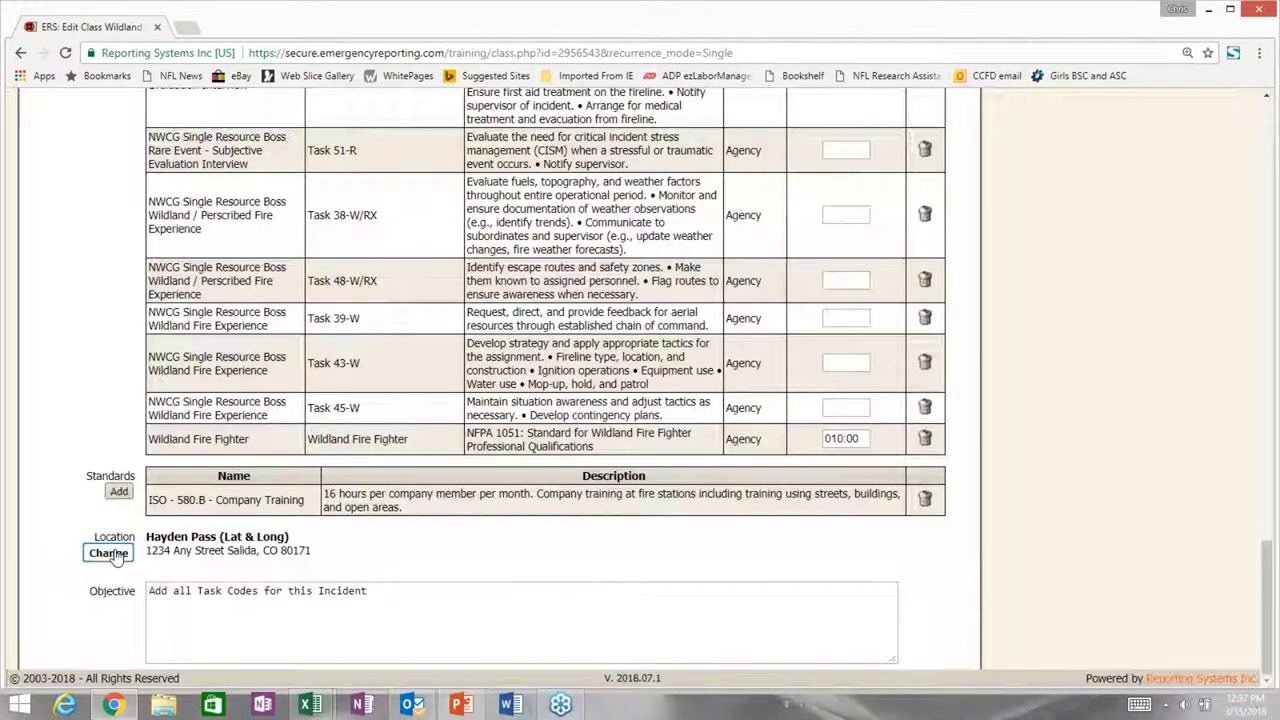
{"action": "left_click", "coordinate": [357, 378]}
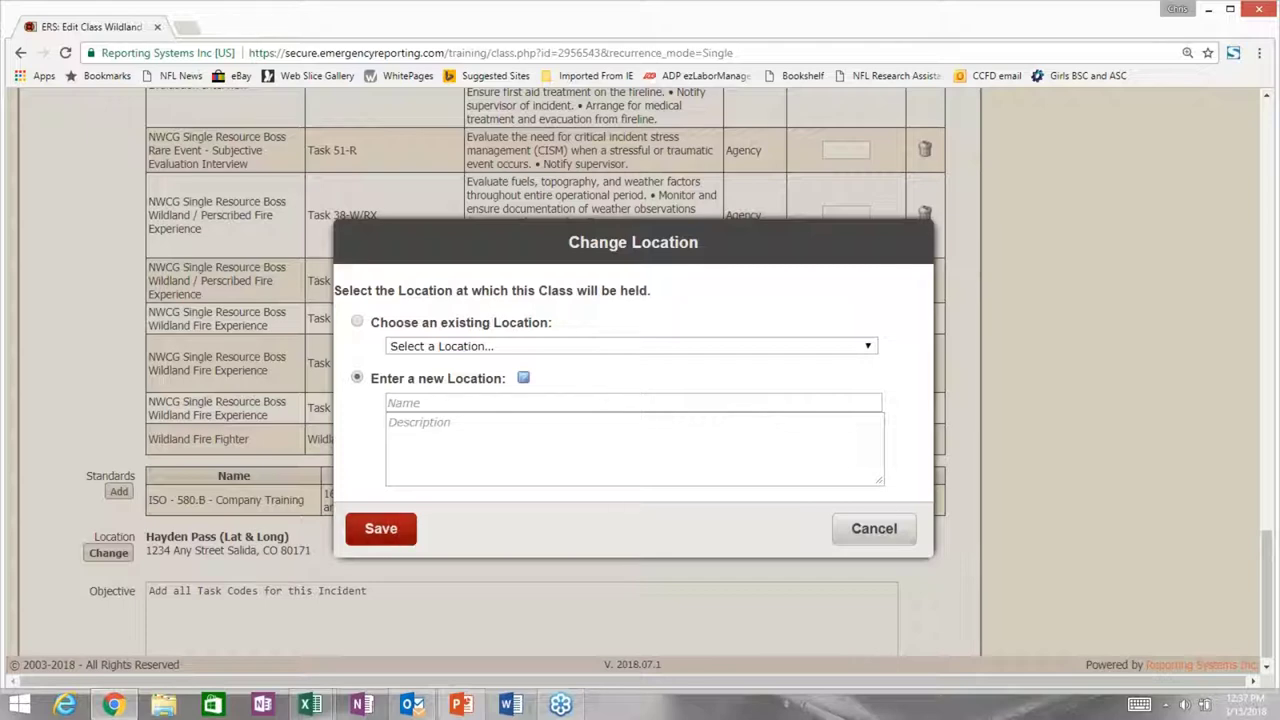
{"action": "left_click", "coordinate": [858, 529]}
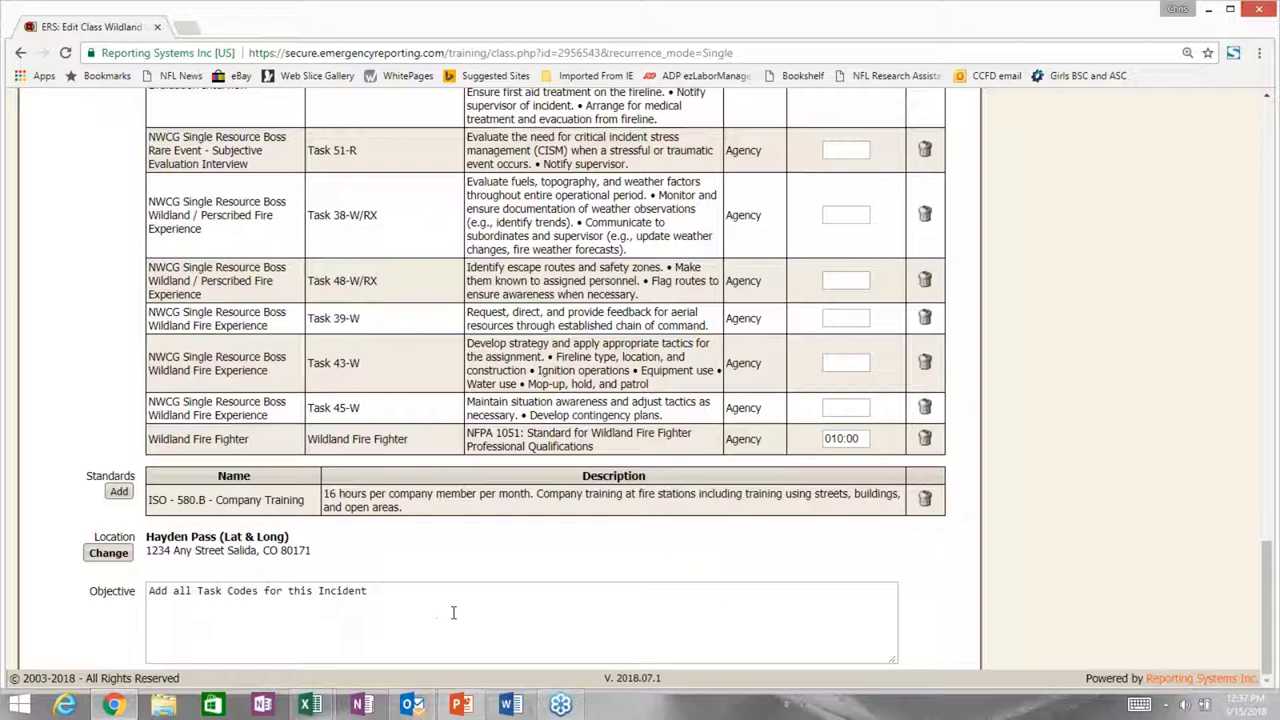
Go via the Narrative tab to the class's empty Files tab and open Add Files
{"action": "scroll", "coordinate": [453, 612], "scroll_direction": "up", "scroll_amount": 20}
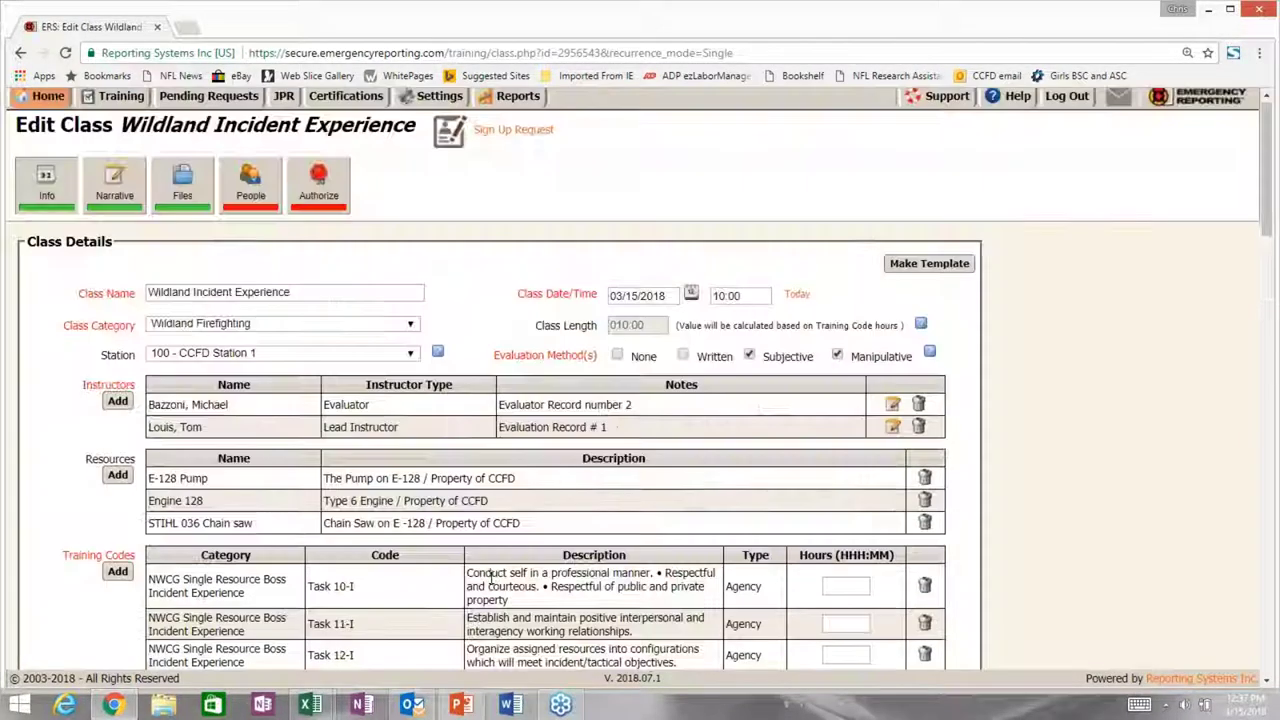
{"action": "left_click", "coordinate": [114, 185]}
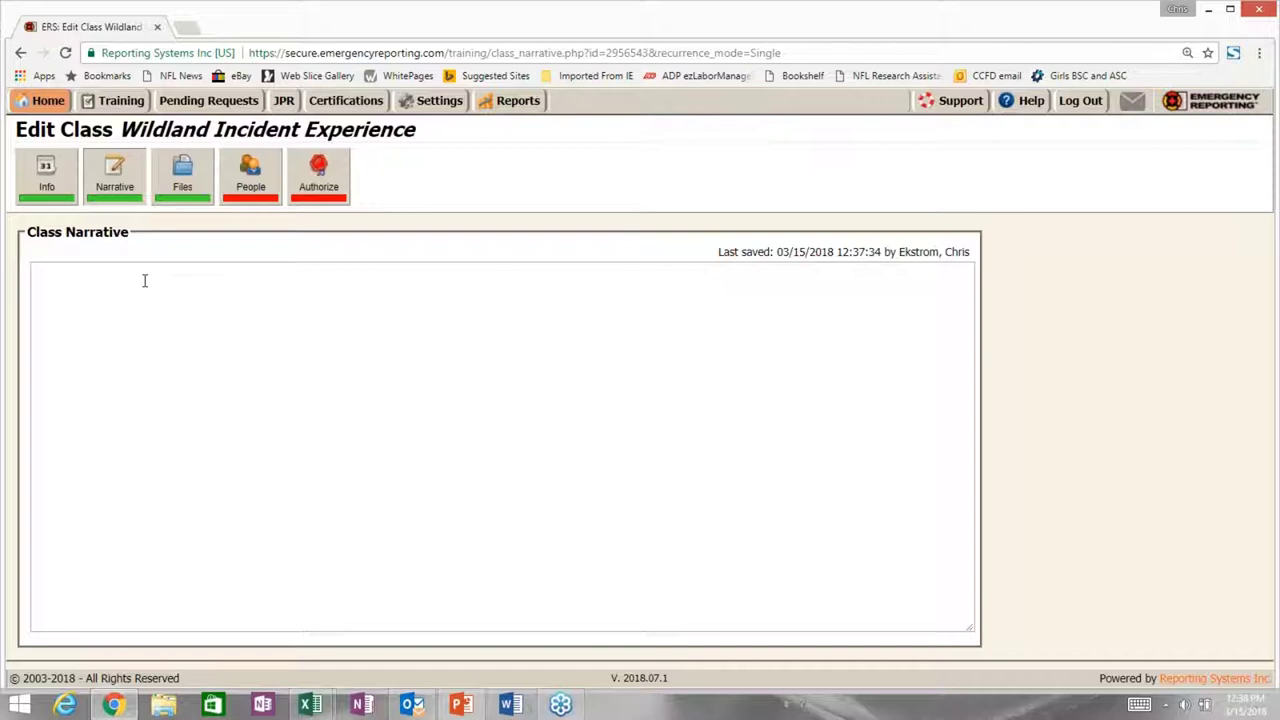
{"action": "left_click", "coordinate": [192, 188]}
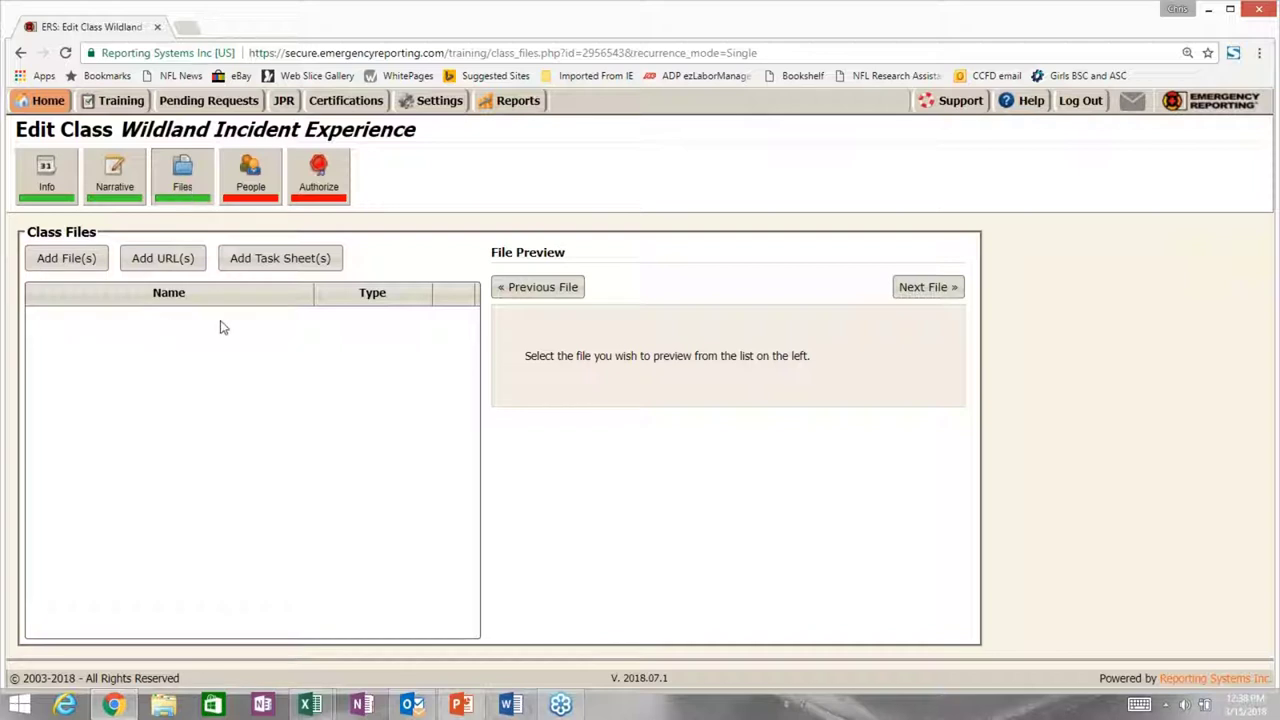
{"action": "left_click", "coordinate": [63, 259]}
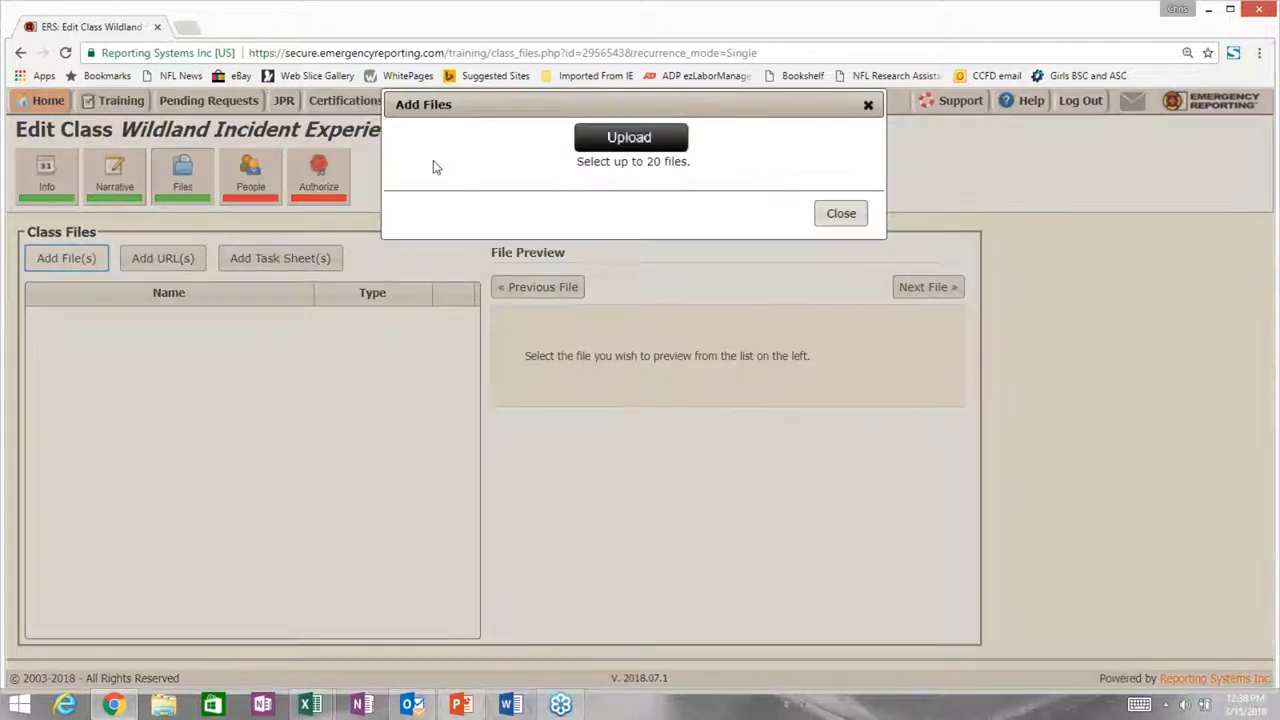
Upload SRB pms-311-13 2012ed.pdf from the Wildland folder to the class files
{"action": "left_click", "coordinate": [621, 140]}
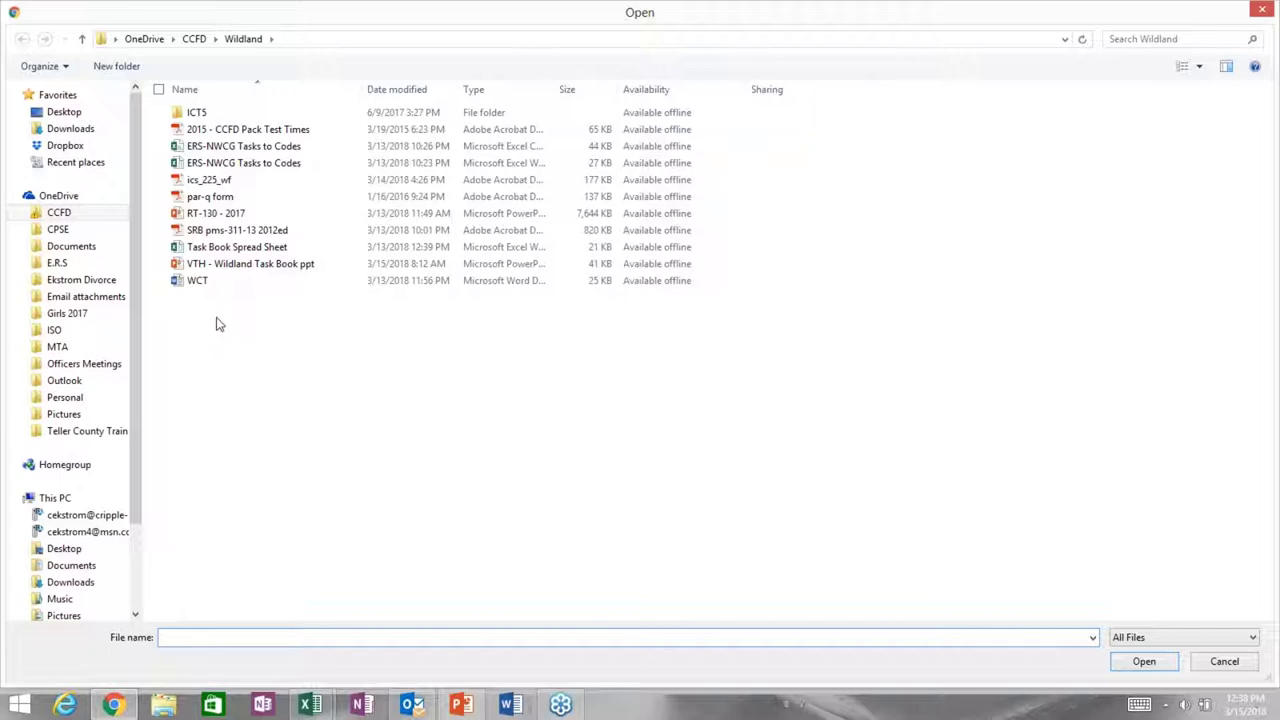
{"action": "left_click", "coordinate": [266, 231]}
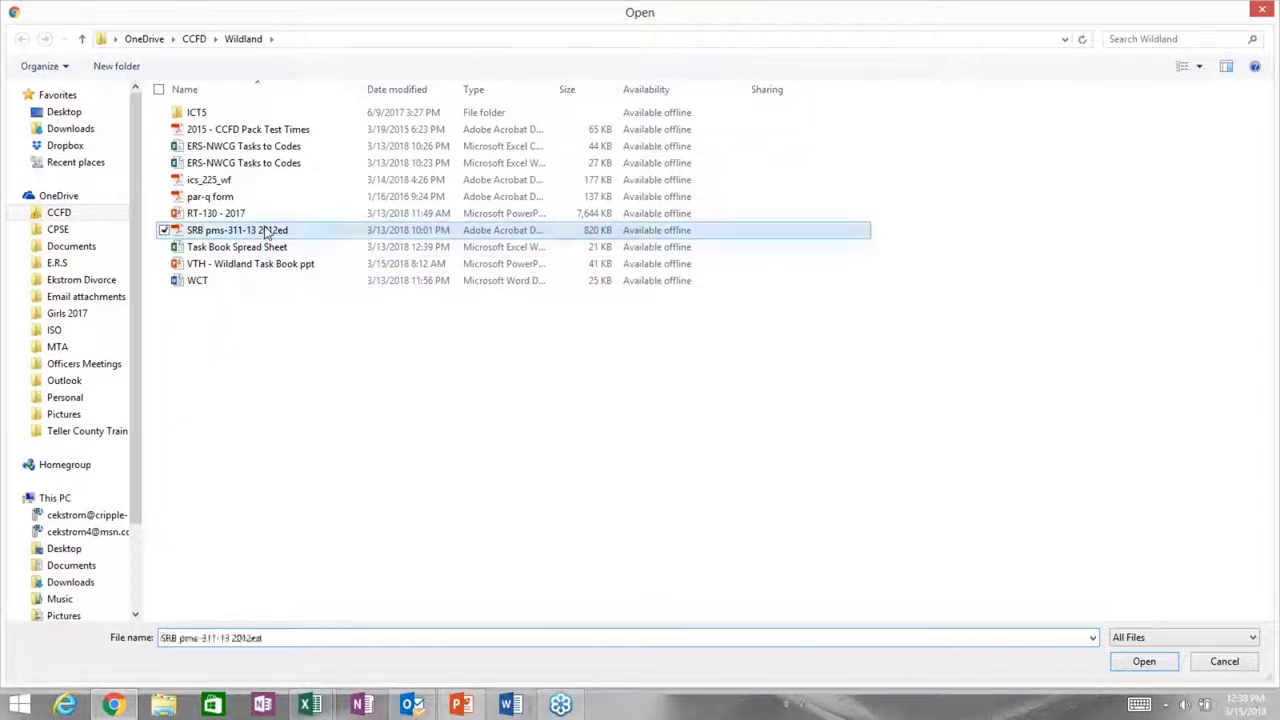
{"action": "left_click", "coordinate": [1144, 662]}
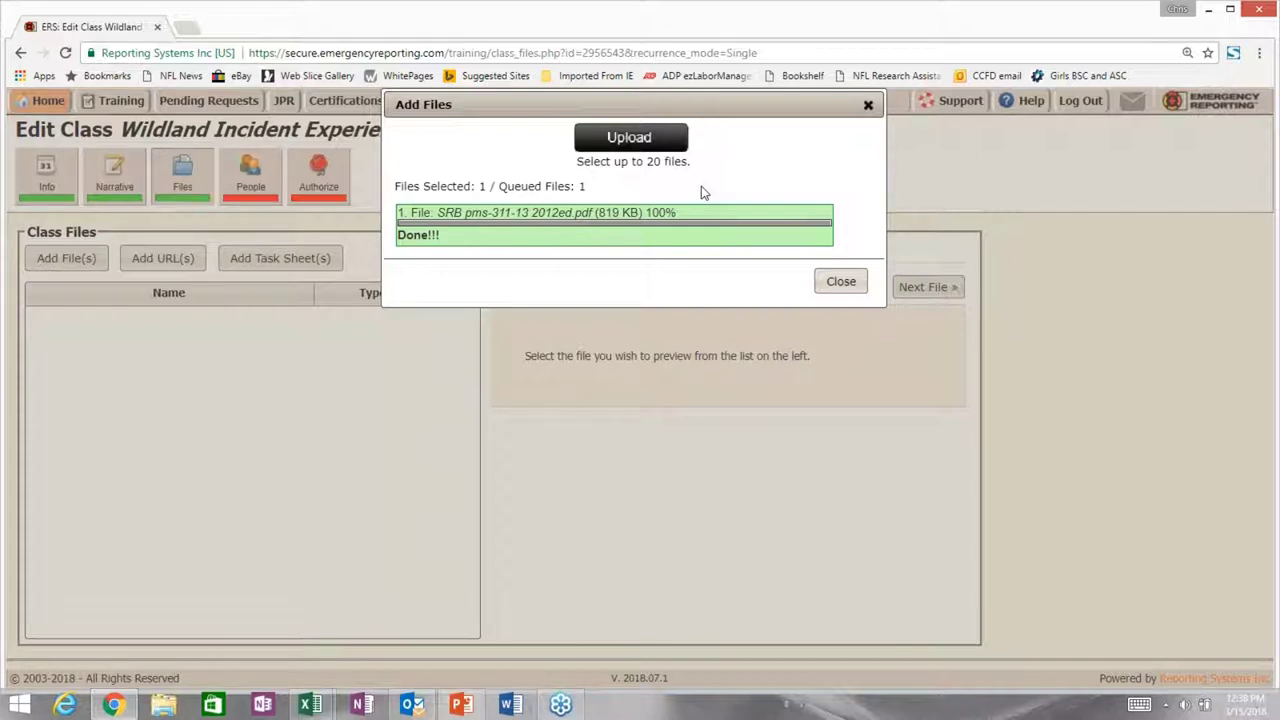
{"action": "left_click", "coordinate": [840, 281]}
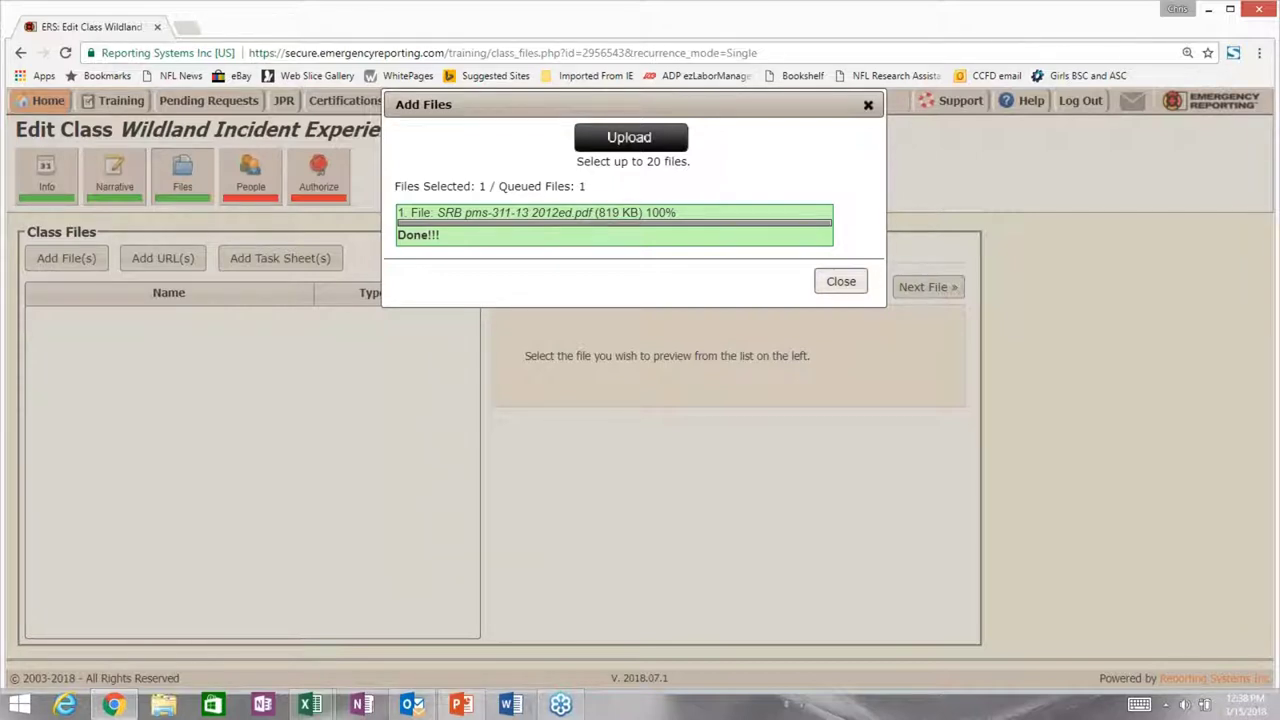
{"action": "left_click", "coordinate": [66, 258]}
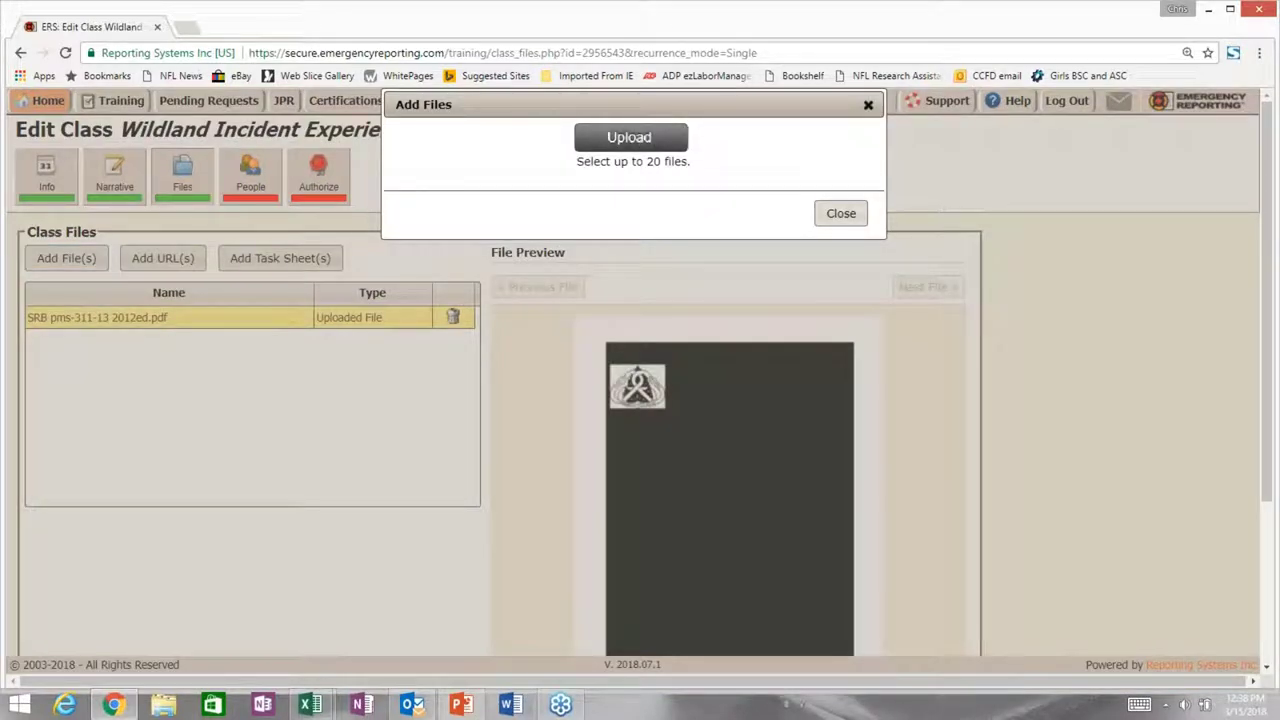
{"action": "left_click", "coordinate": [620, 131]}
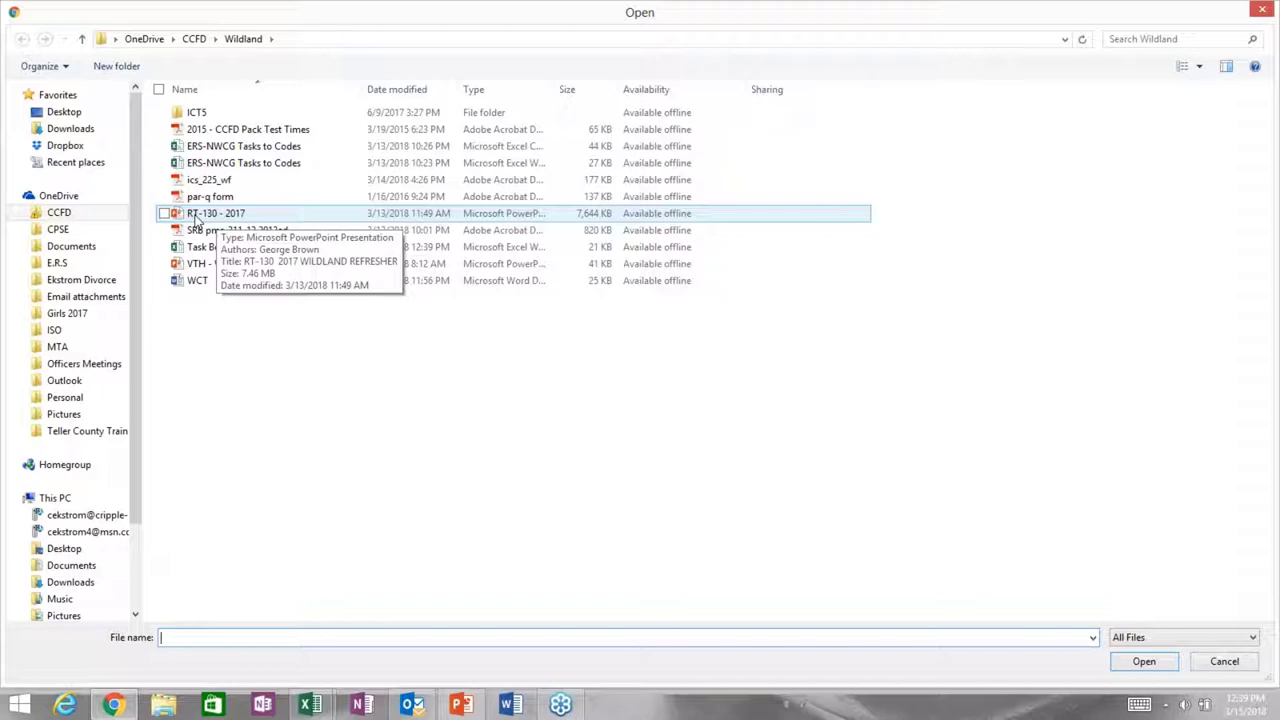
Cancel the second file selection and close the Add Files window
{"action": "left_click_drag", "start_coordinate": [218, 220], "coordinate": [220, 222]}
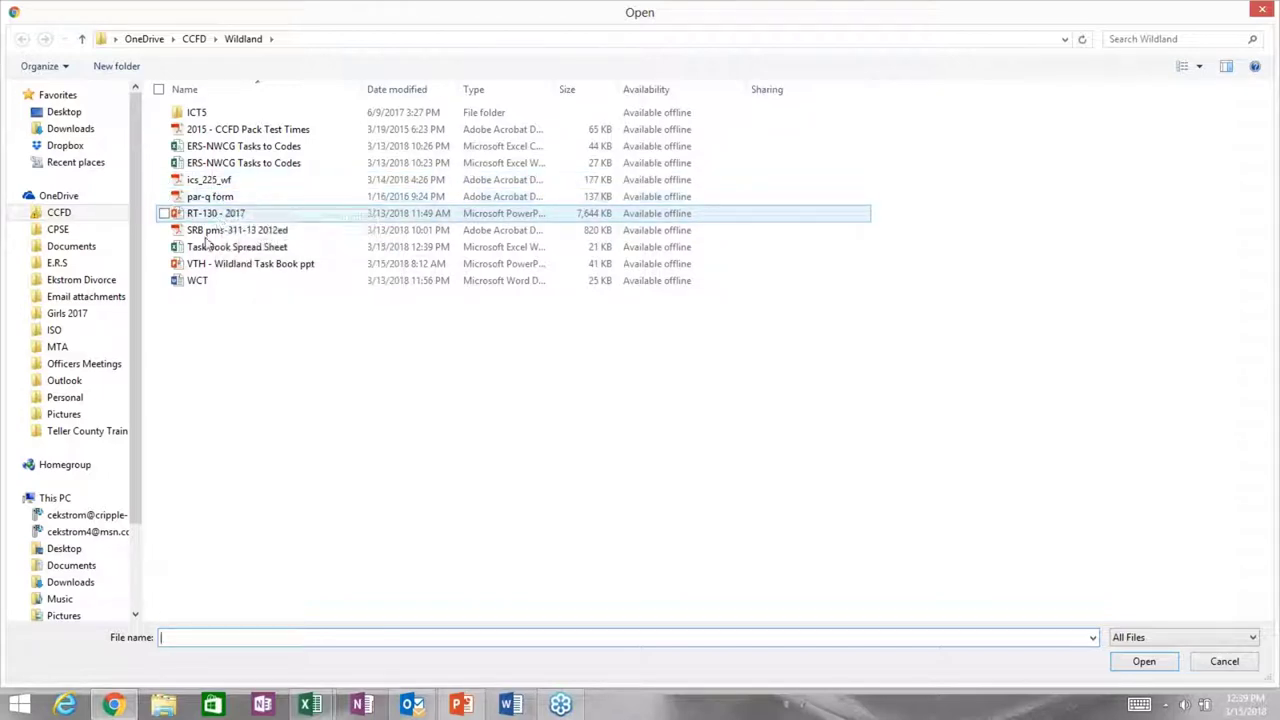
{"action": "left_click", "coordinate": [1224, 661]}
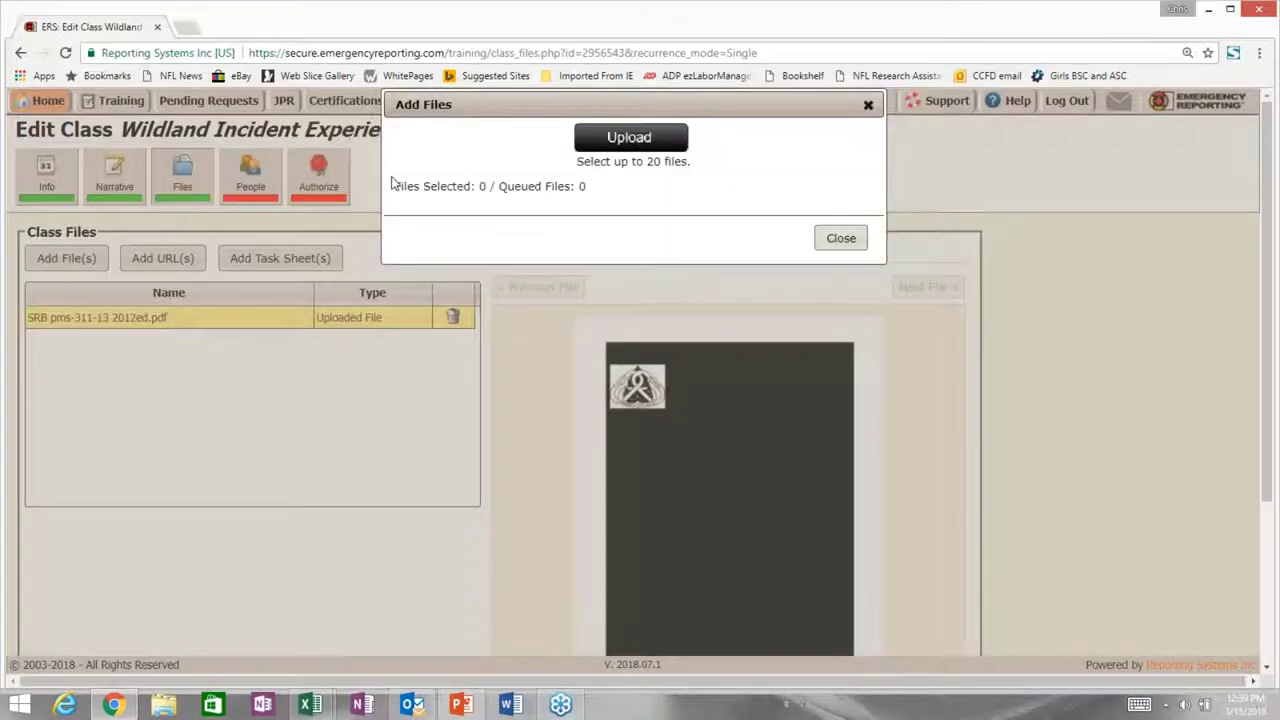
{"action": "left_click", "coordinate": [868, 104]}
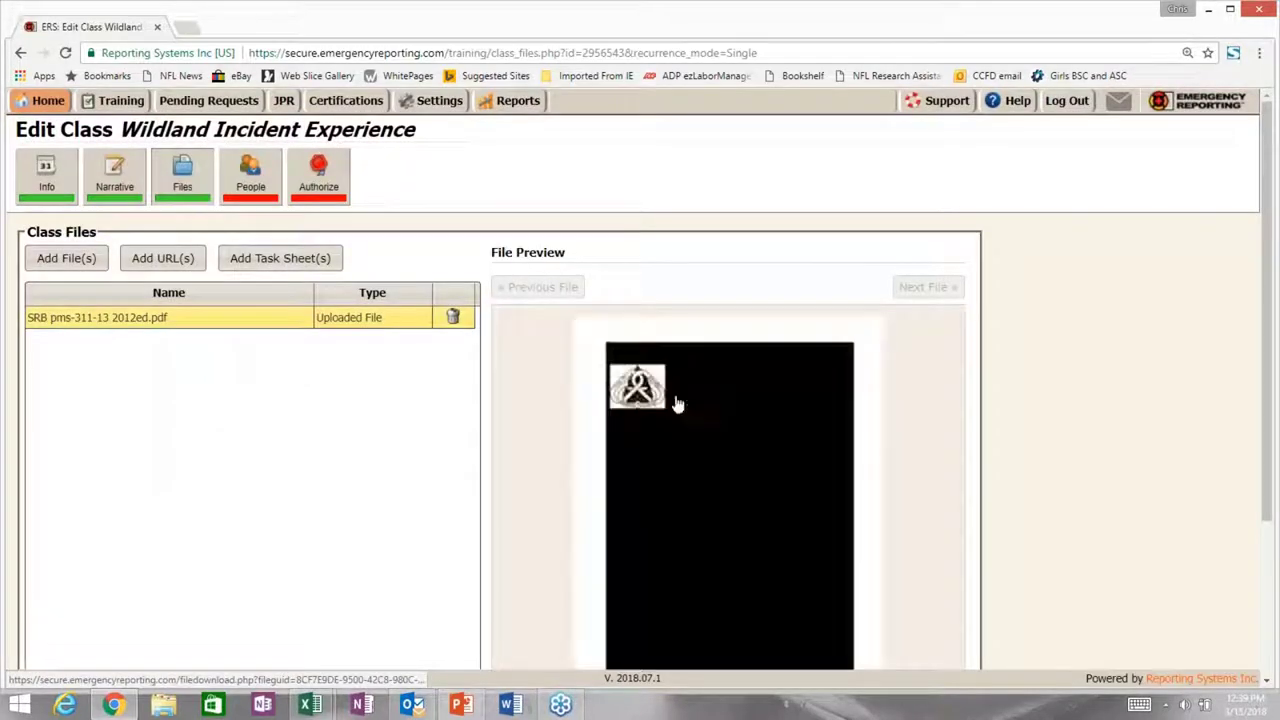
Download the SRB pms-311-13 2012ed.pdf task book and view it in a new tab
{"action": "left_click", "coordinate": [744, 492]}
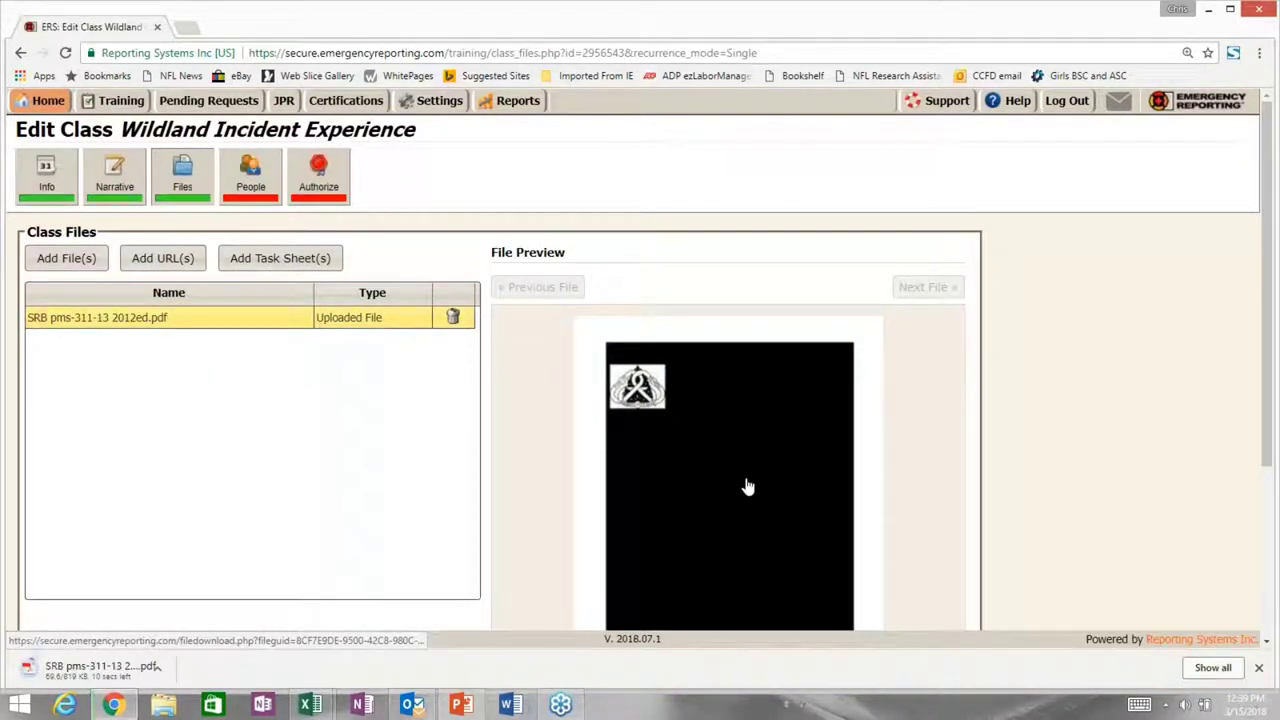
{"action": "left_click", "coordinate": [95, 672]}
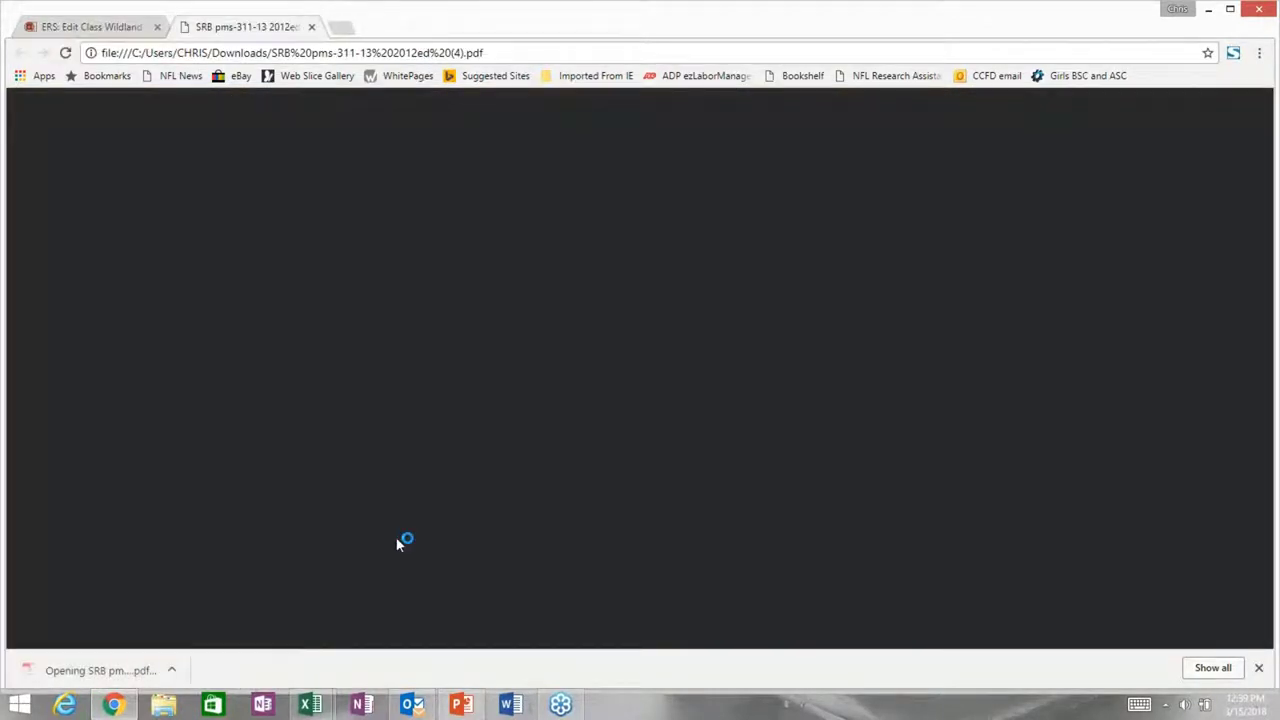
{"action": "scroll", "coordinate": [614, 380], "scroll_direction": "down", "scroll_amount": 3}
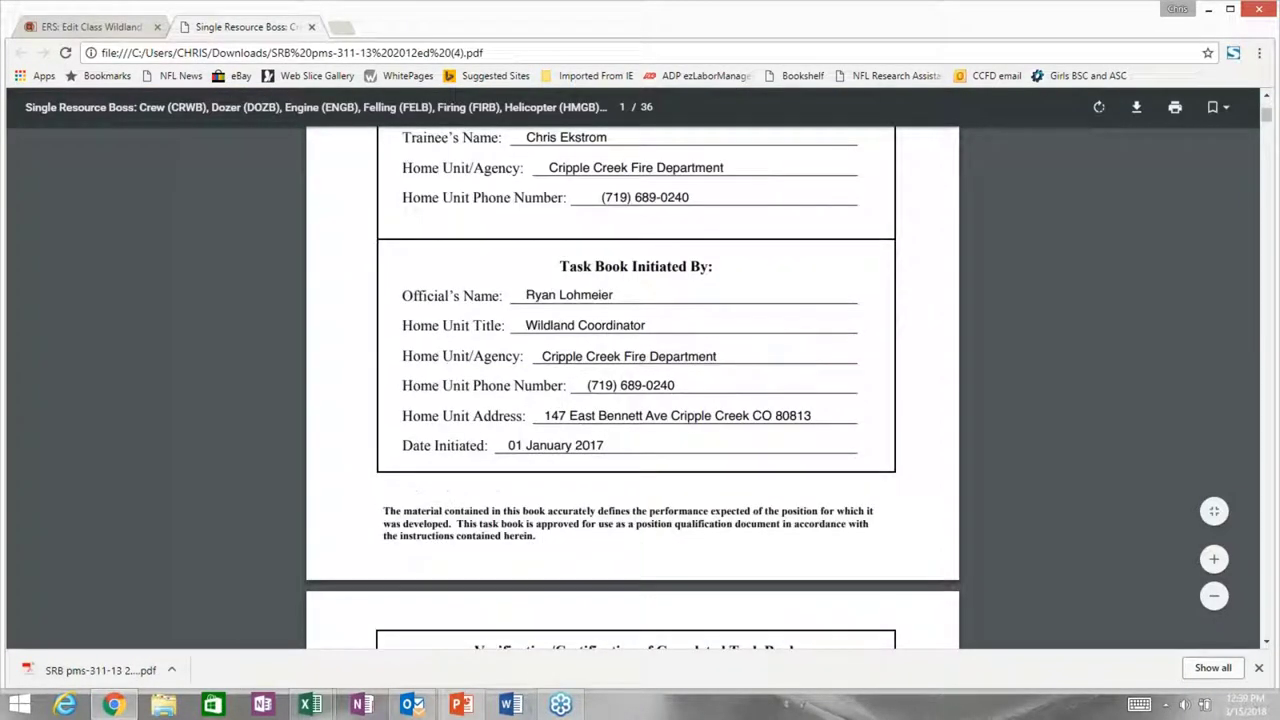
{"action": "left_click", "coordinate": [122, 28]}
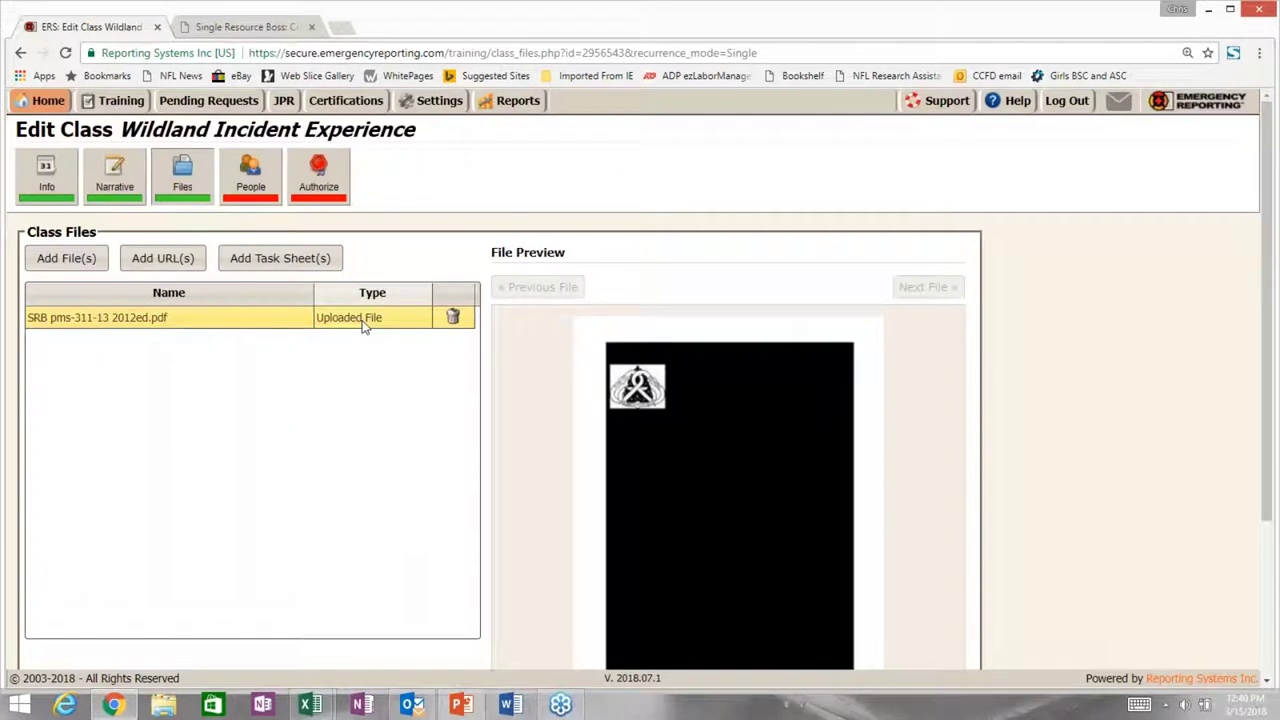
Download the task book again from the class files and scroll through its pages
{"action": "left_click", "coordinate": [38, 188]}
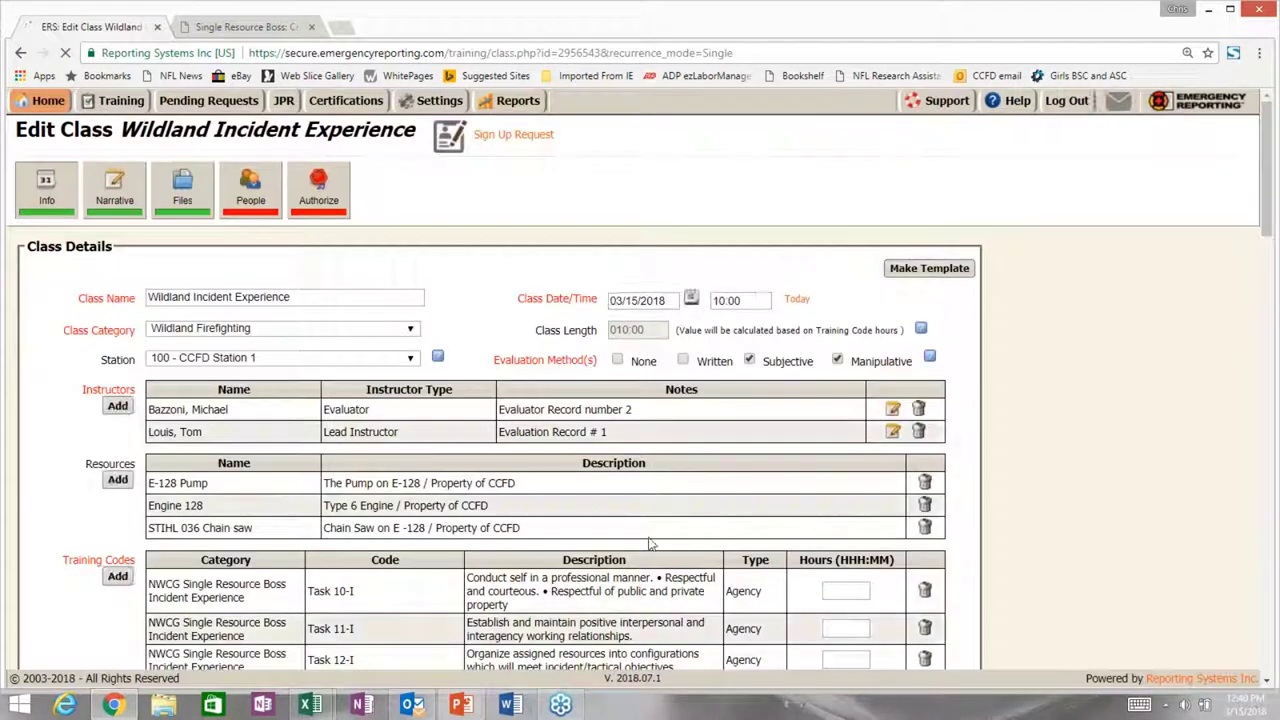
{"action": "scroll", "coordinate": [648, 543], "scroll_direction": "down", "scroll_amount": 3}
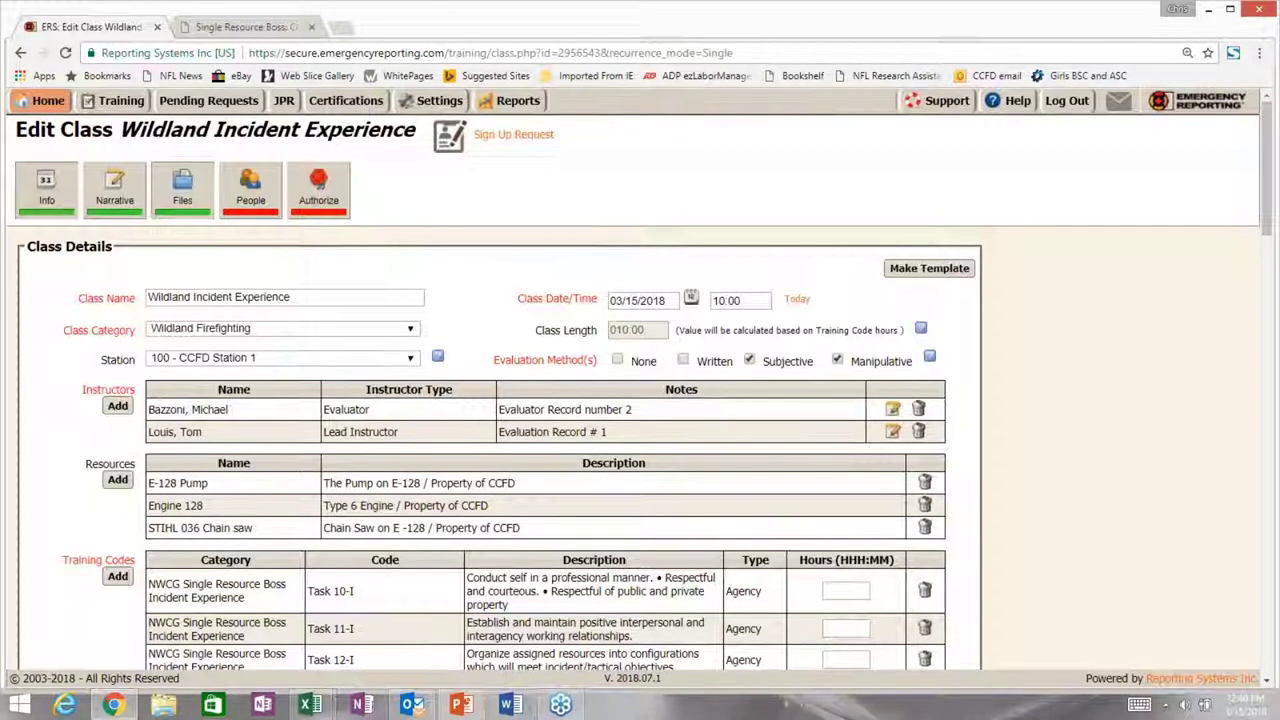
{"action": "left_click", "coordinate": [178, 200]}
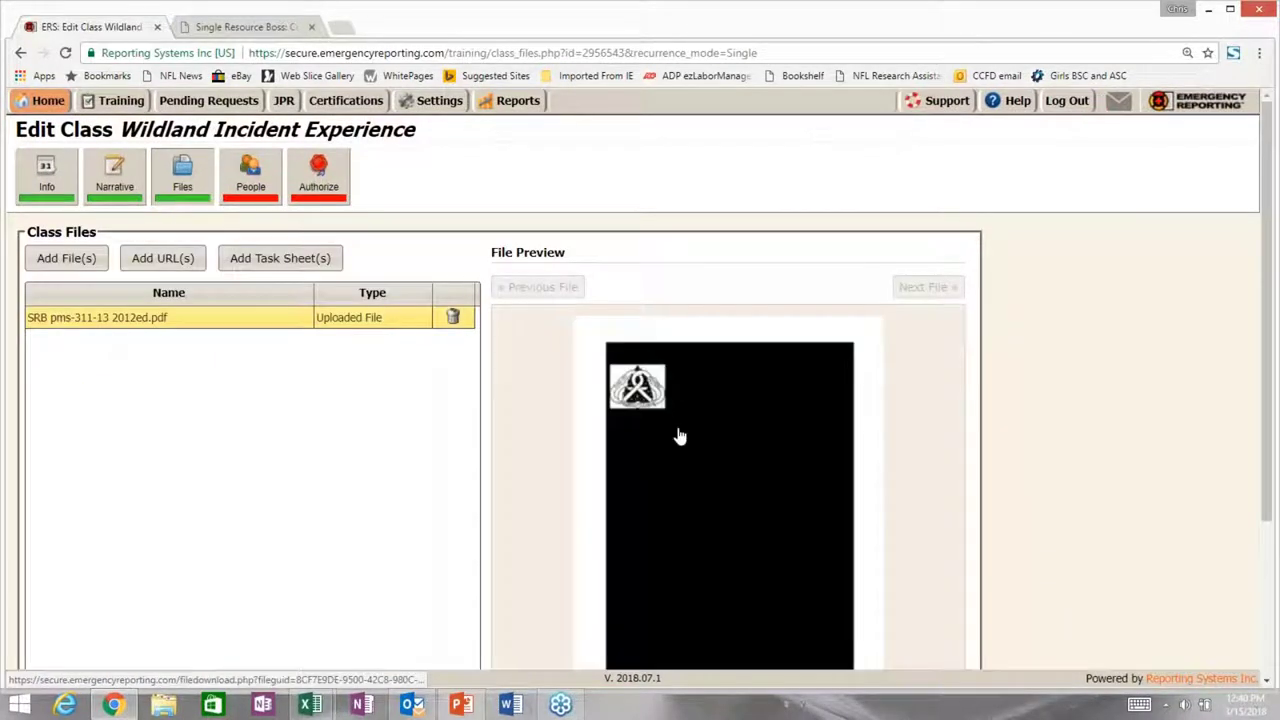
{"action": "left_click", "coordinate": [679, 437]}
{"action": "scroll", "coordinate": [686, 451], "scroll_direction": "down", "scroll_amount": 3}
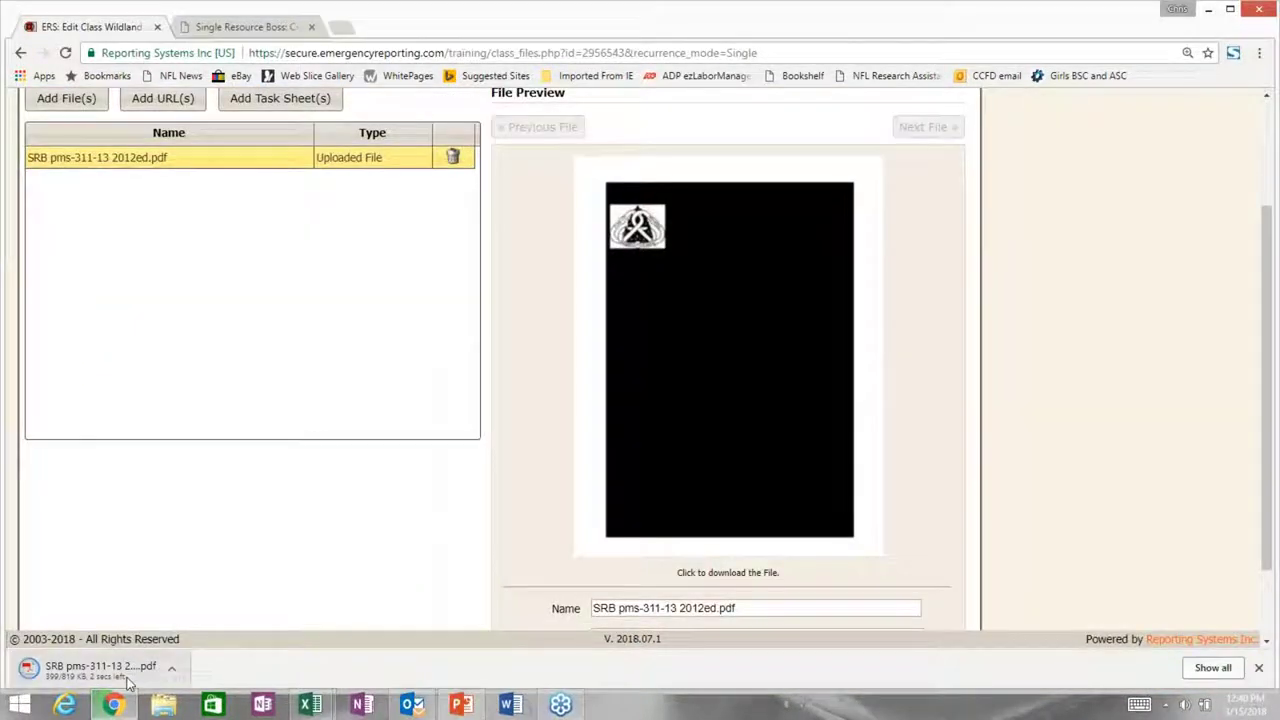
{"action": "left_click", "coordinate": [246, 25]}
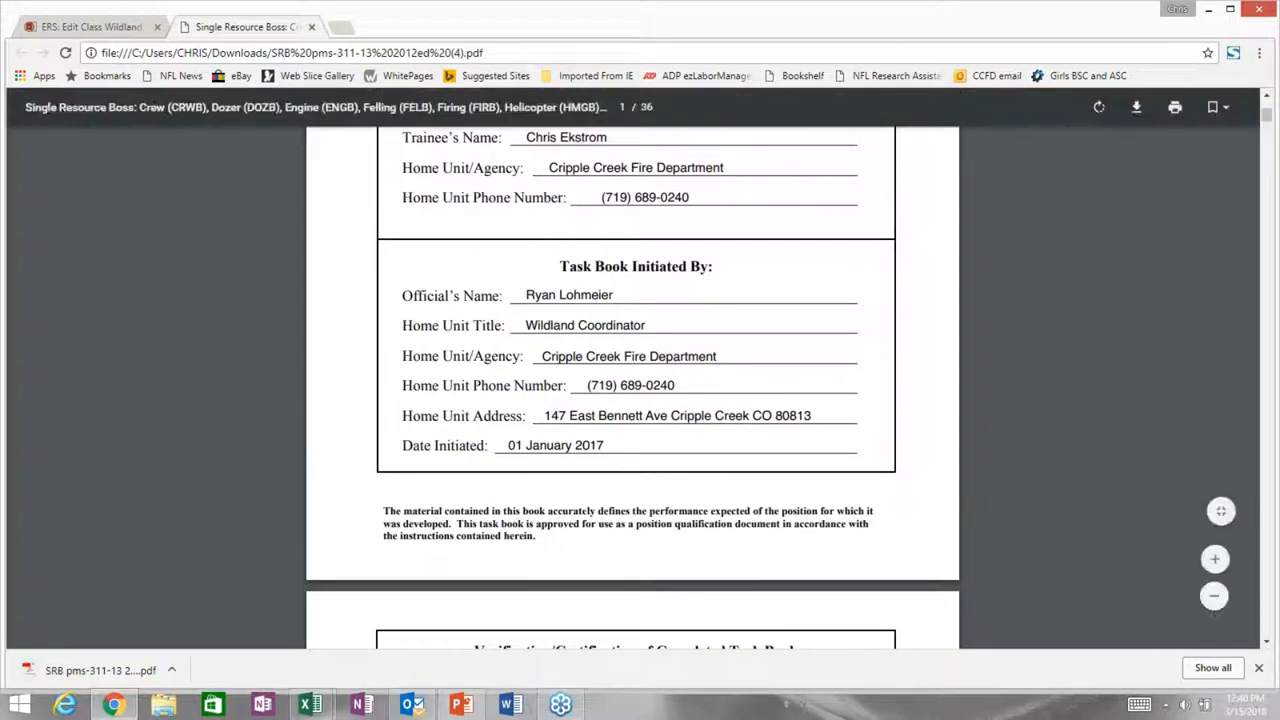
{"action": "scroll", "coordinate": [632, 390], "scroll_direction": "down", "scroll_amount": 15}
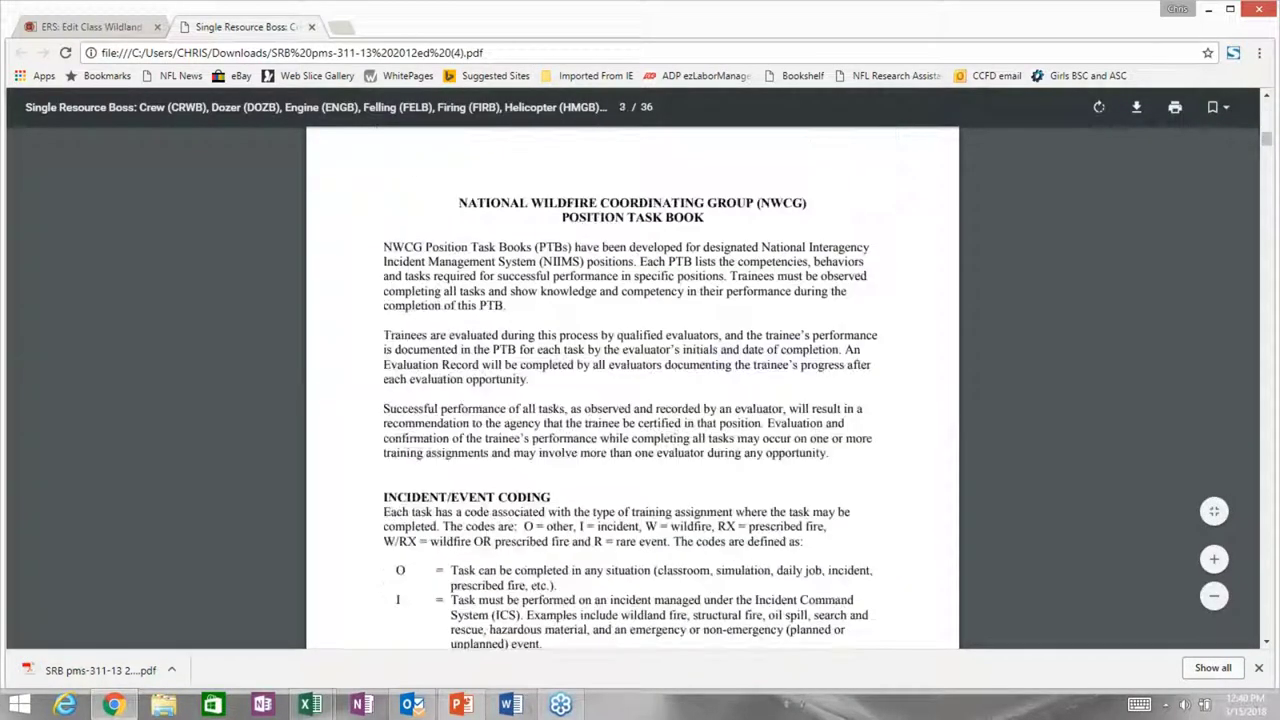
{"action": "scroll", "coordinate": [548, 451], "scroll_direction": "down", "scroll_amount": 10}
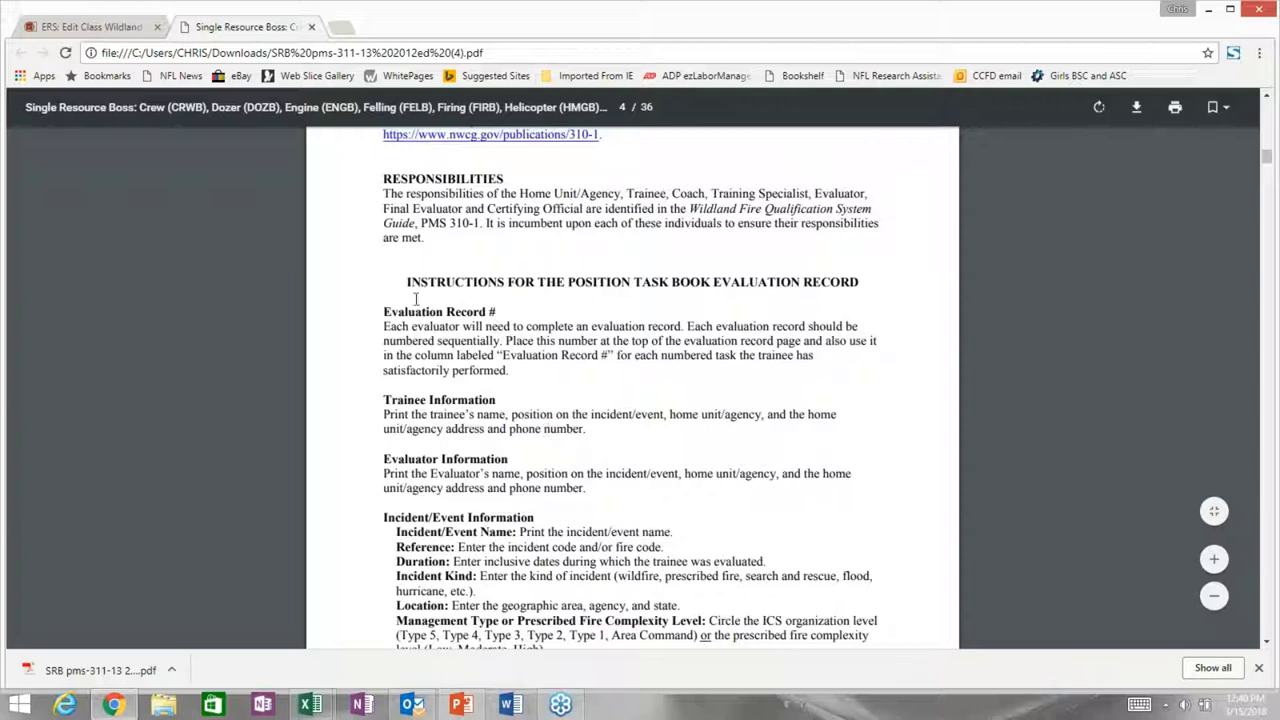
{"action": "left_click", "coordinate": [125, 28]}
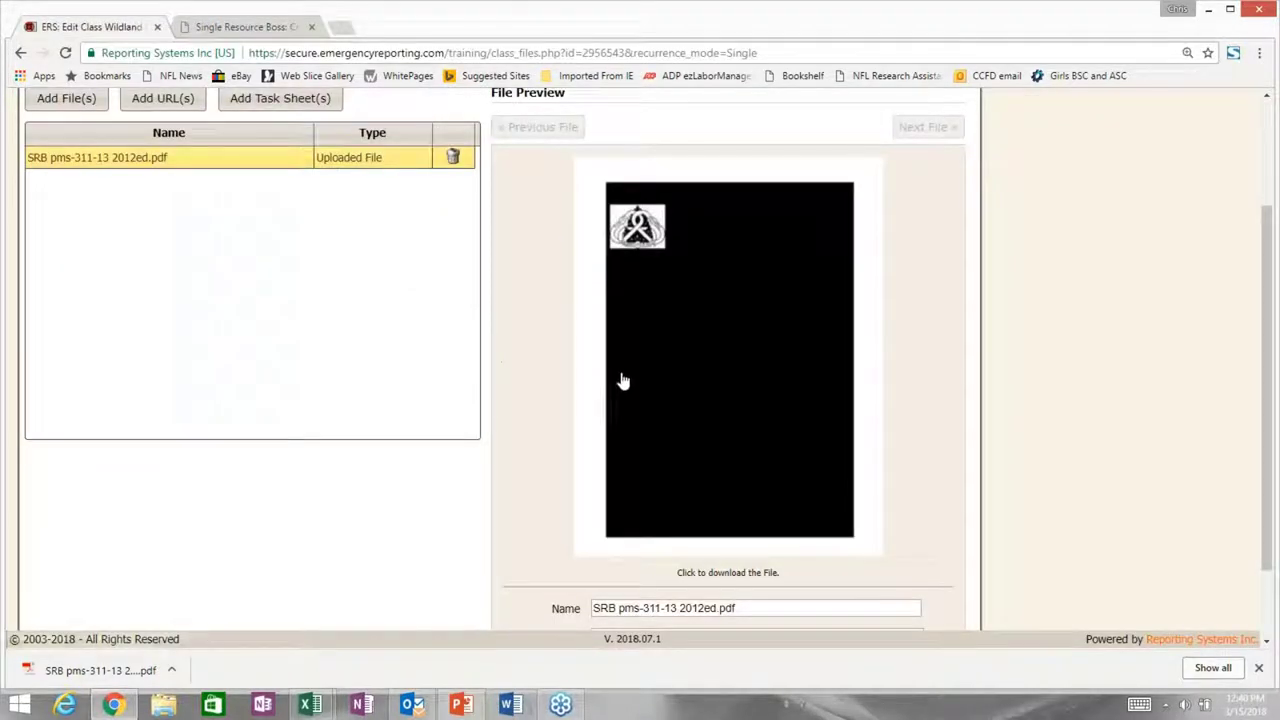
Keep SRB pms-311-13 2012ed.pdf visible to 'Everyone with access to this Class'
{"action": "scroll", "coordinate": [640, 385], "scroll_direction": "up", "scroll_amount": 2}
{"action": "scroll", "coordinate": [667, 386], "scroll_direction": "down", "scroll_amount": 3}
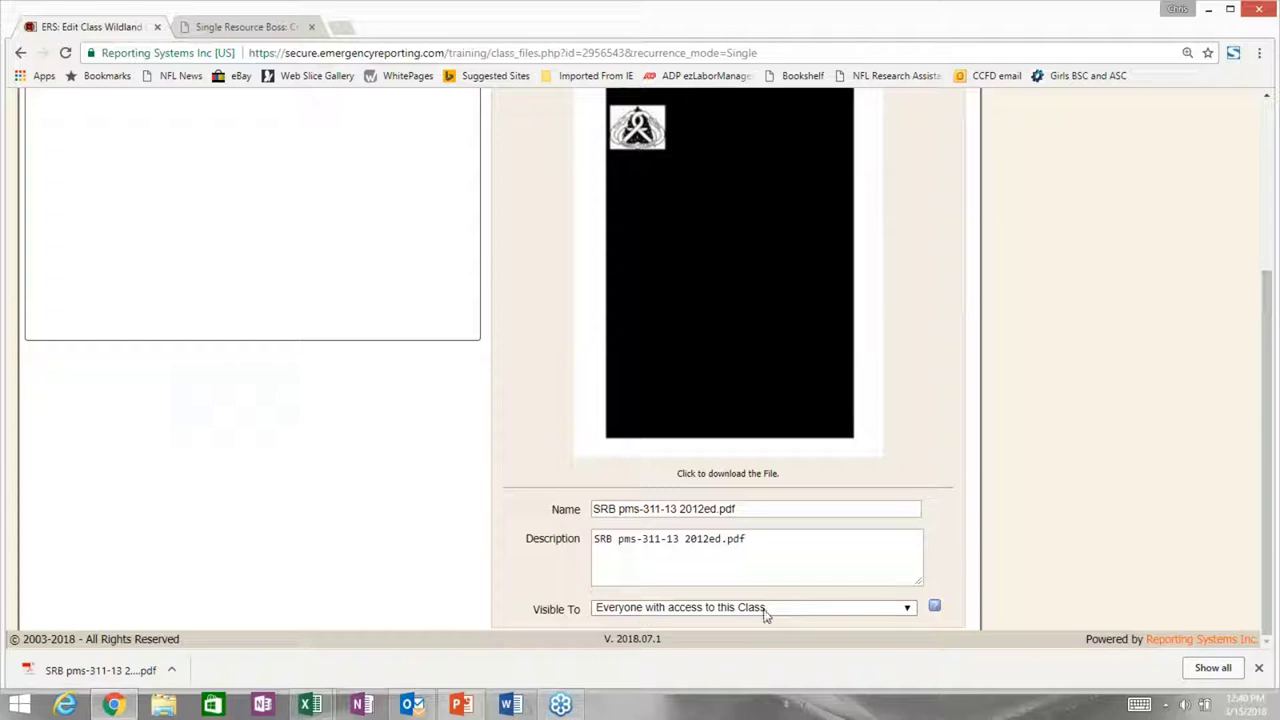
{"action": "left_click", "coordinate": [691, 612]}
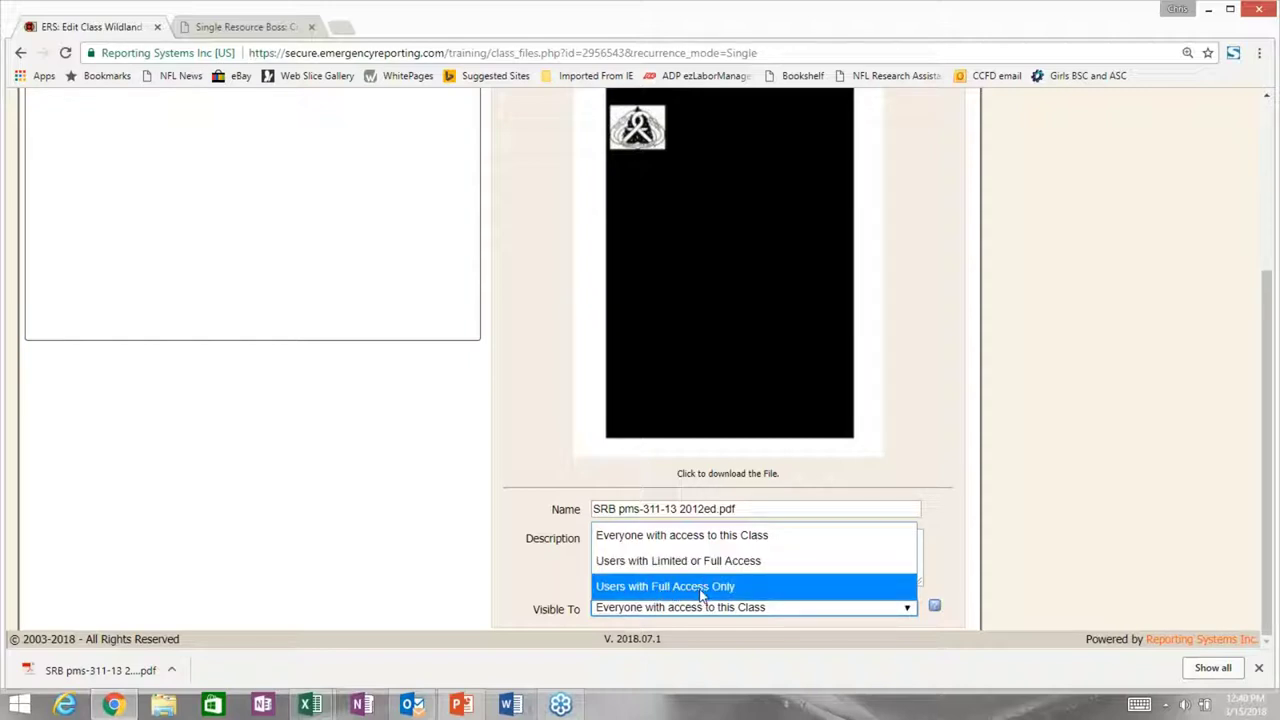
{"action": "left_click", "coordinate": [943, 492]}
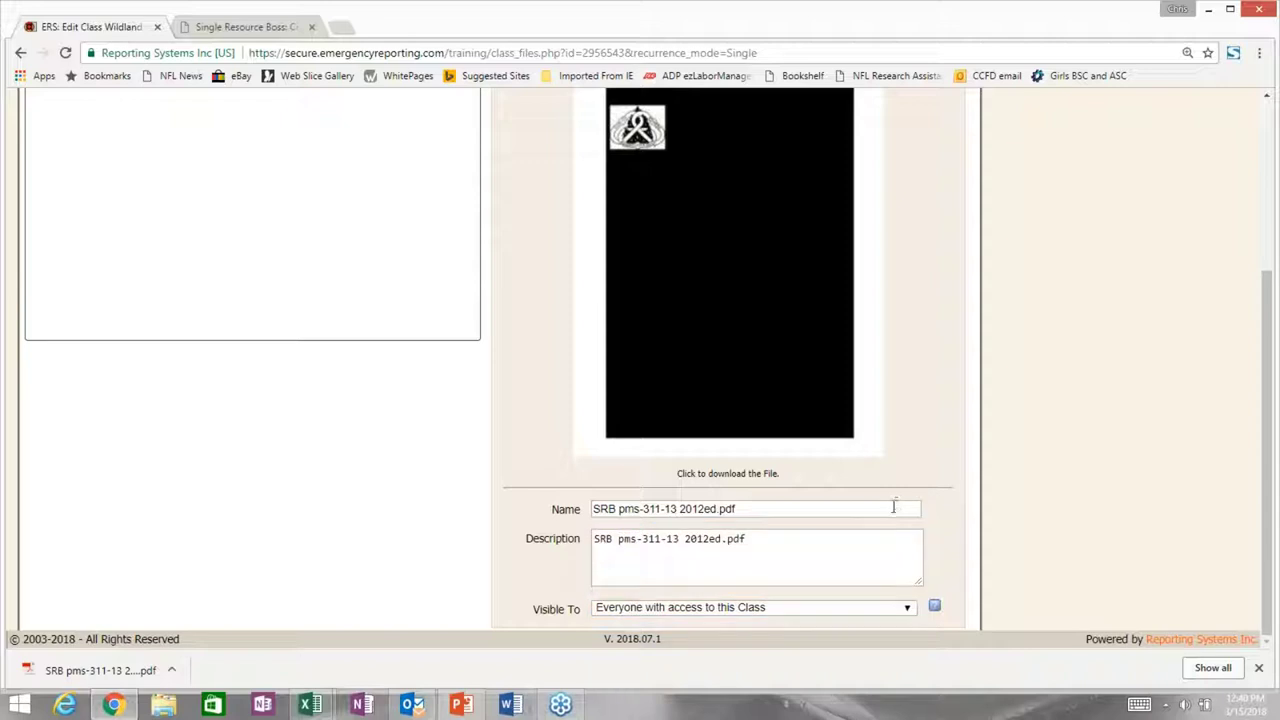
{"action": "scroll", "coordinate": [905, 470], "scroll_direction": "up", "scroll_amount": 3}
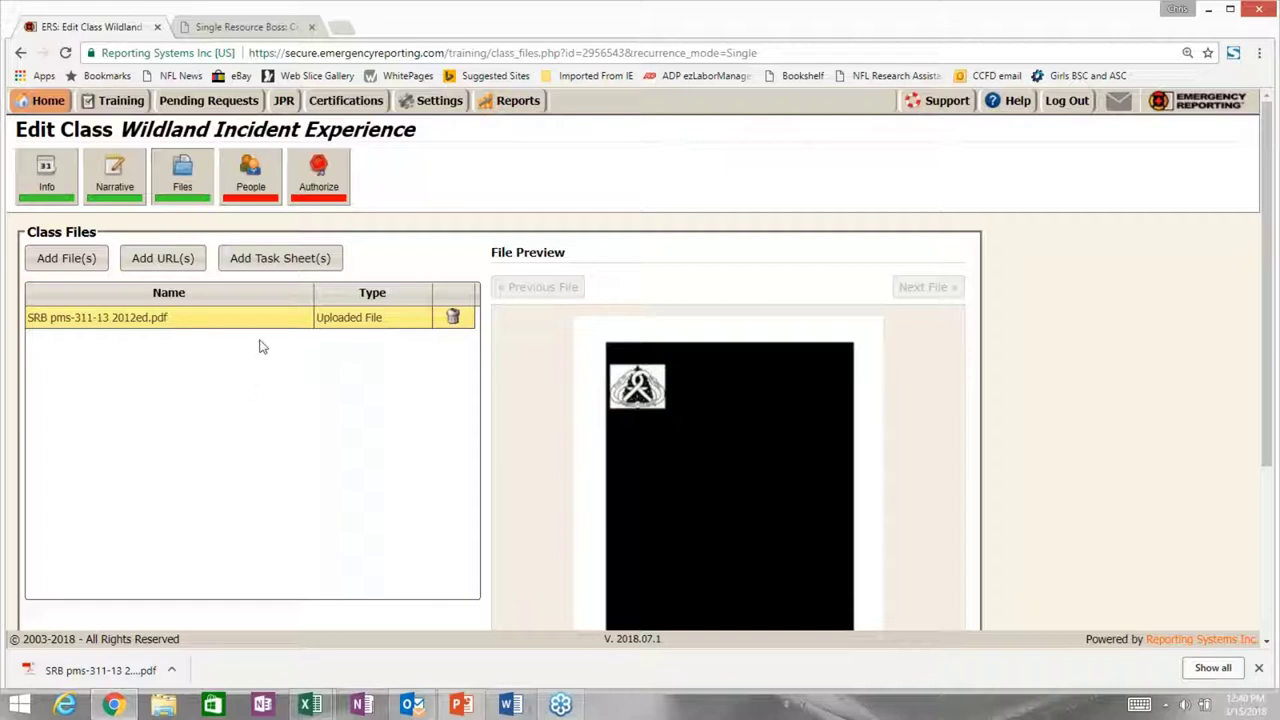
Add the Fire Chief to the class roster, found by filtering personnel by surname
{"action": "left_click", "coordinate": [247, 180]}
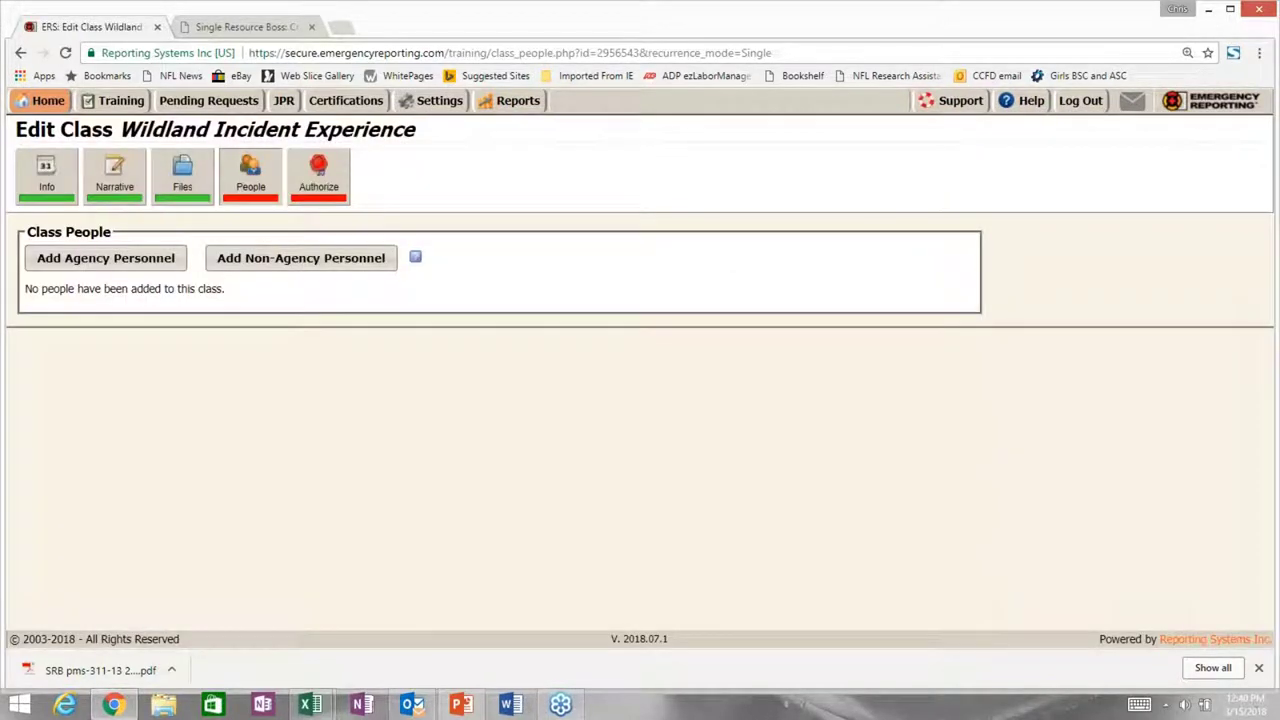
{"action": "left_click", "coordinate": [114, 259]}
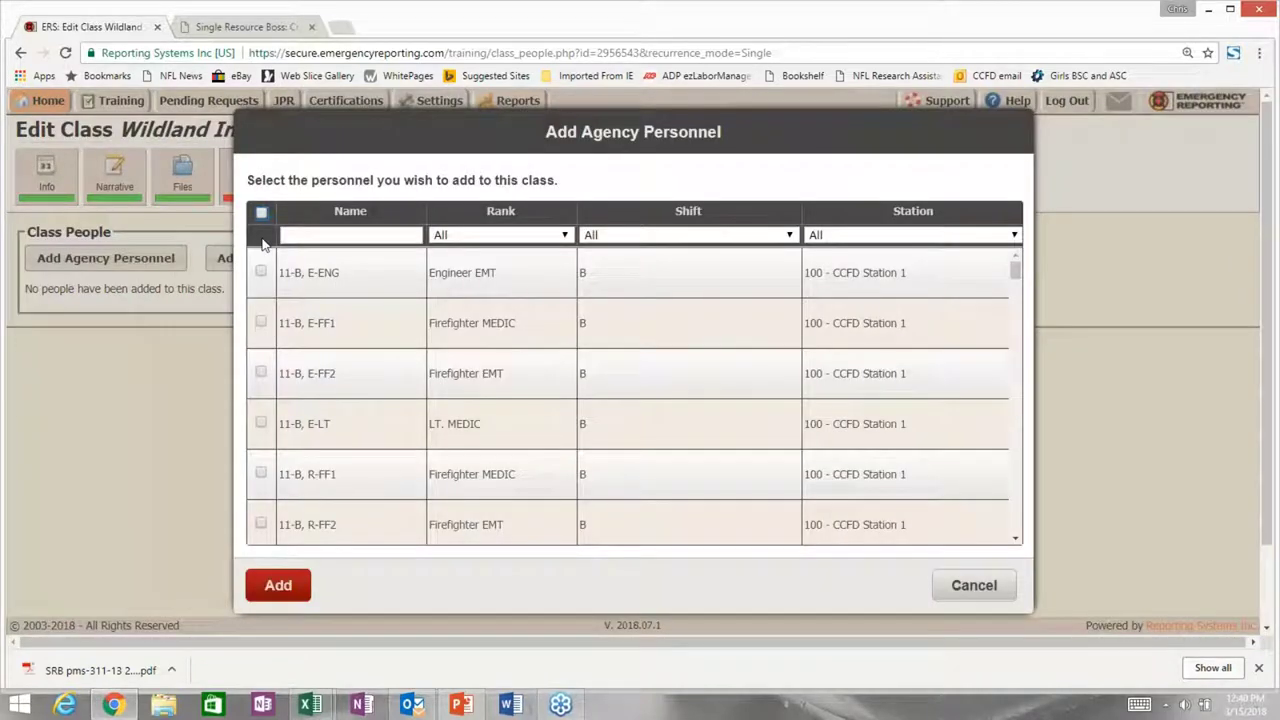
{"action": "left_click", "coordinate": [364, 235]}
{"action": "type", "text": "E"}
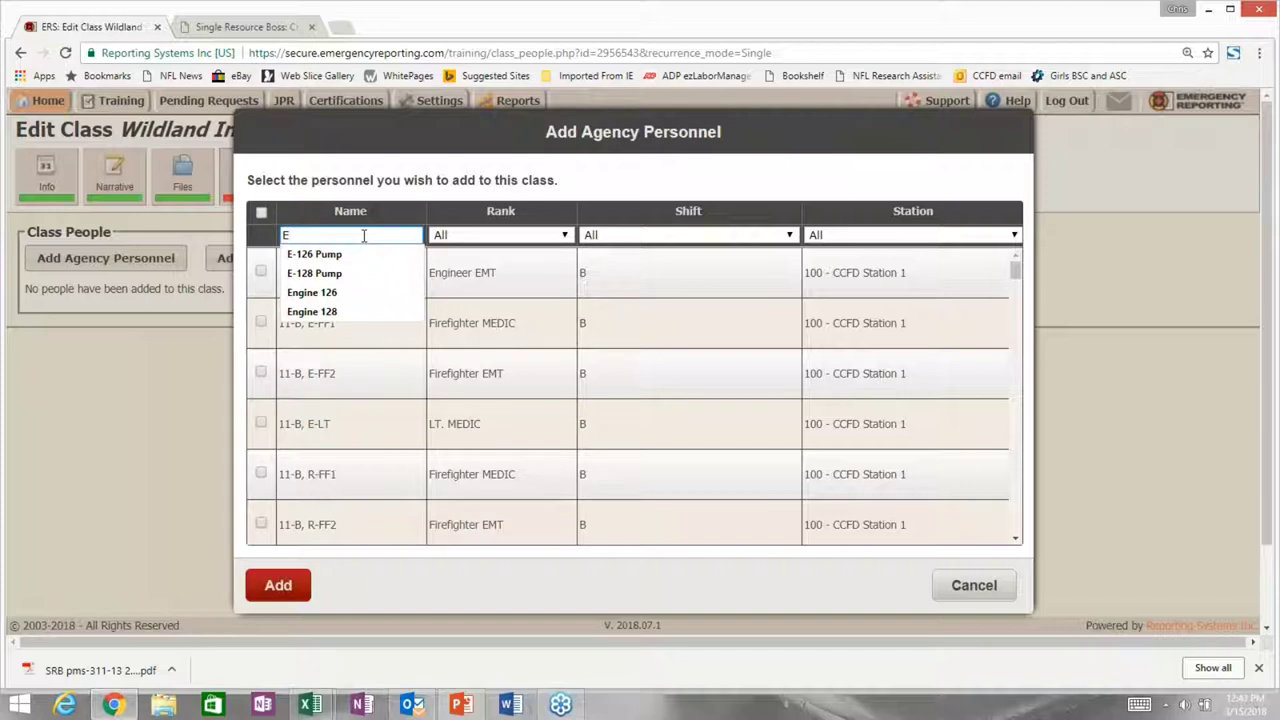
{"action": "type", "text": "kstrom"}
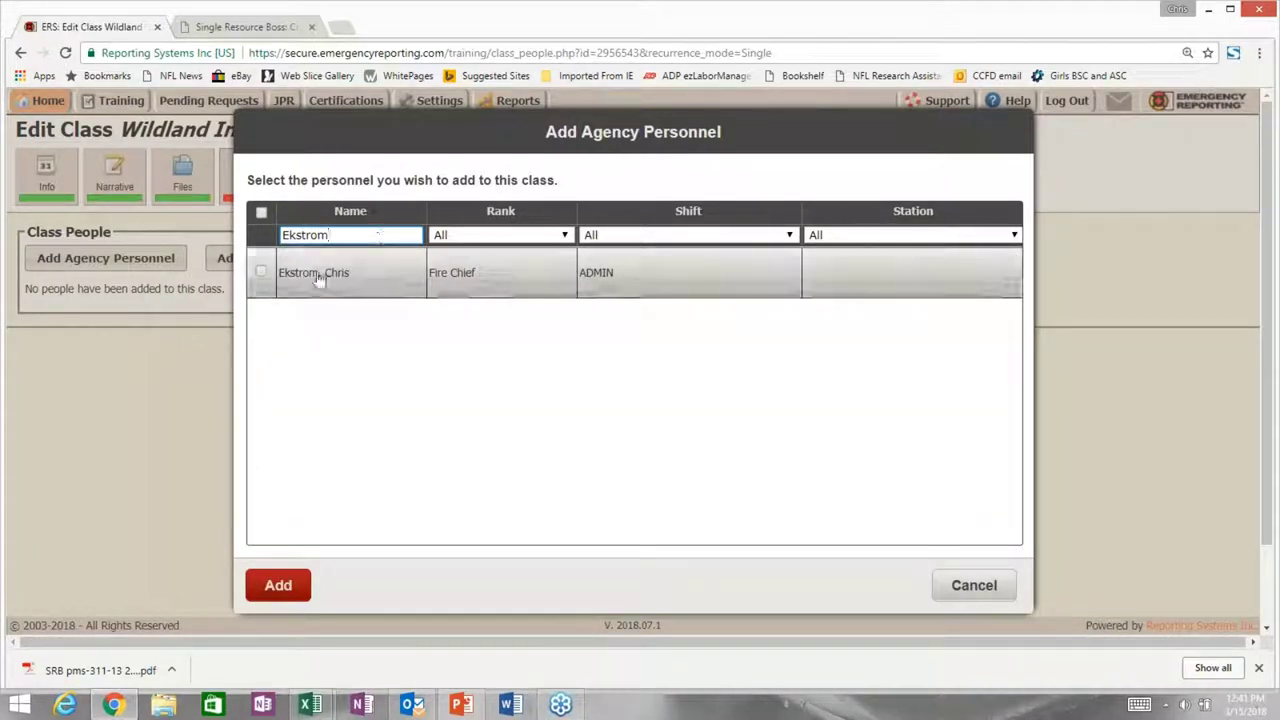
{"action": "left_click", "coordinate": [262, 274]}
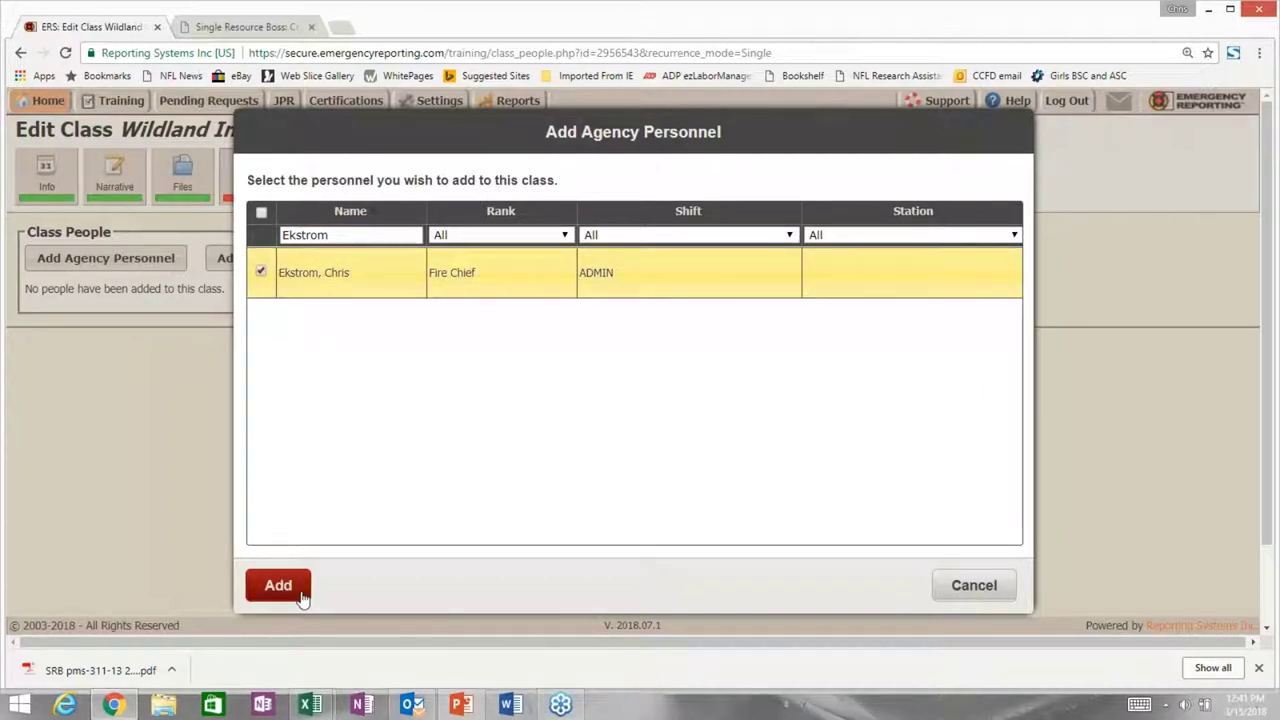
{"action": "left_click", "coordinate": [303, 597]}
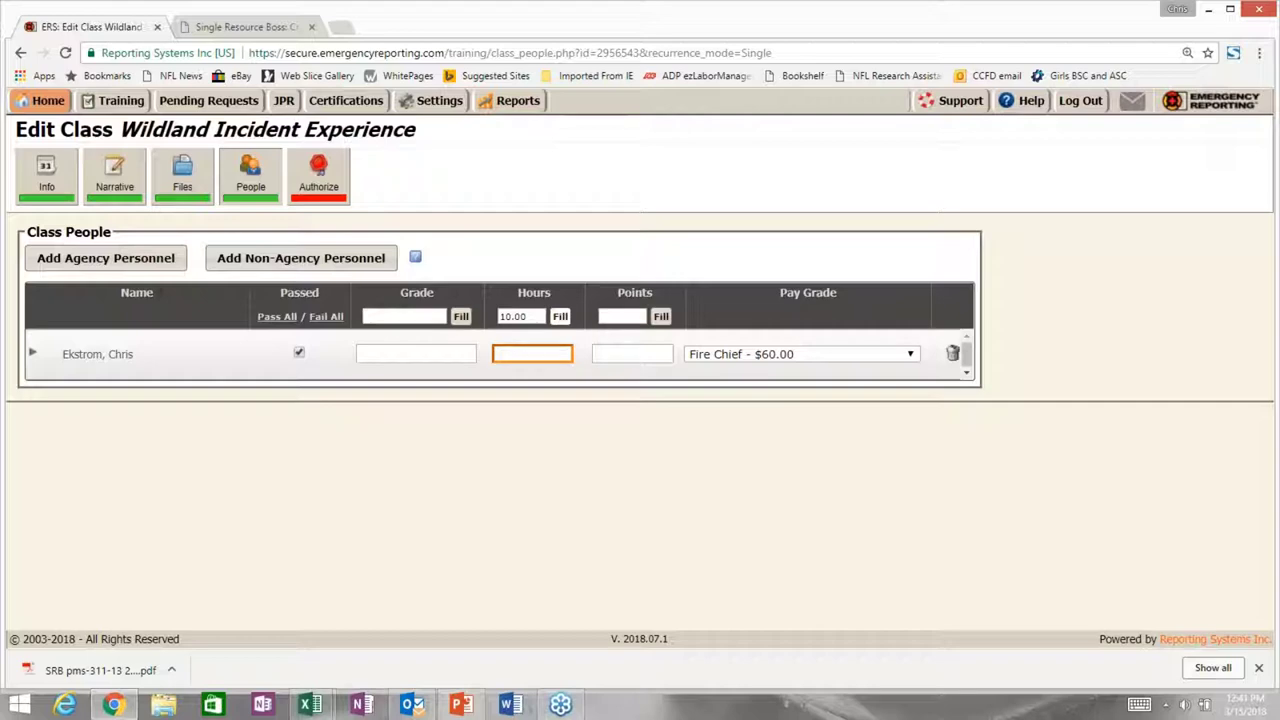
Fill the attendee's hours with 10.00 and dismiss the social media notification
{"action": "left_click", "coordinate": [560, 316]}
{"action": "left_click", "coordinate": [420, 416]}
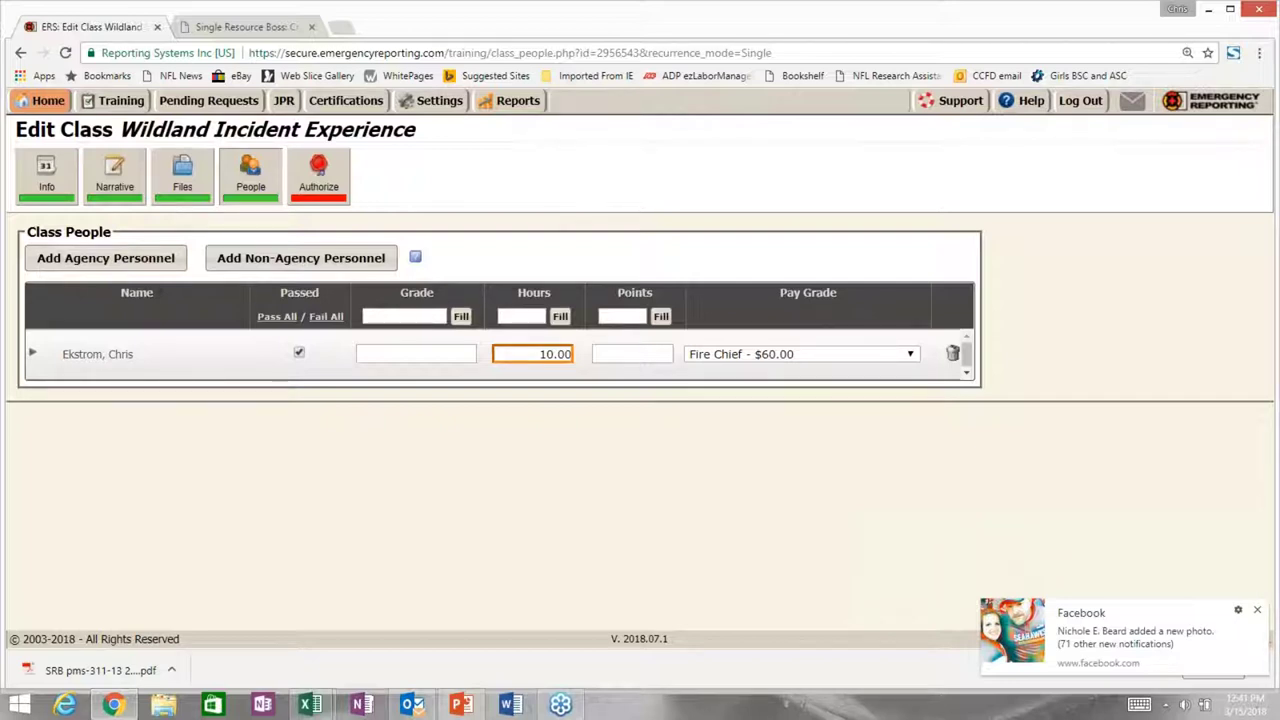
{"action": "left_click", "coordinate": [1257, 609]}
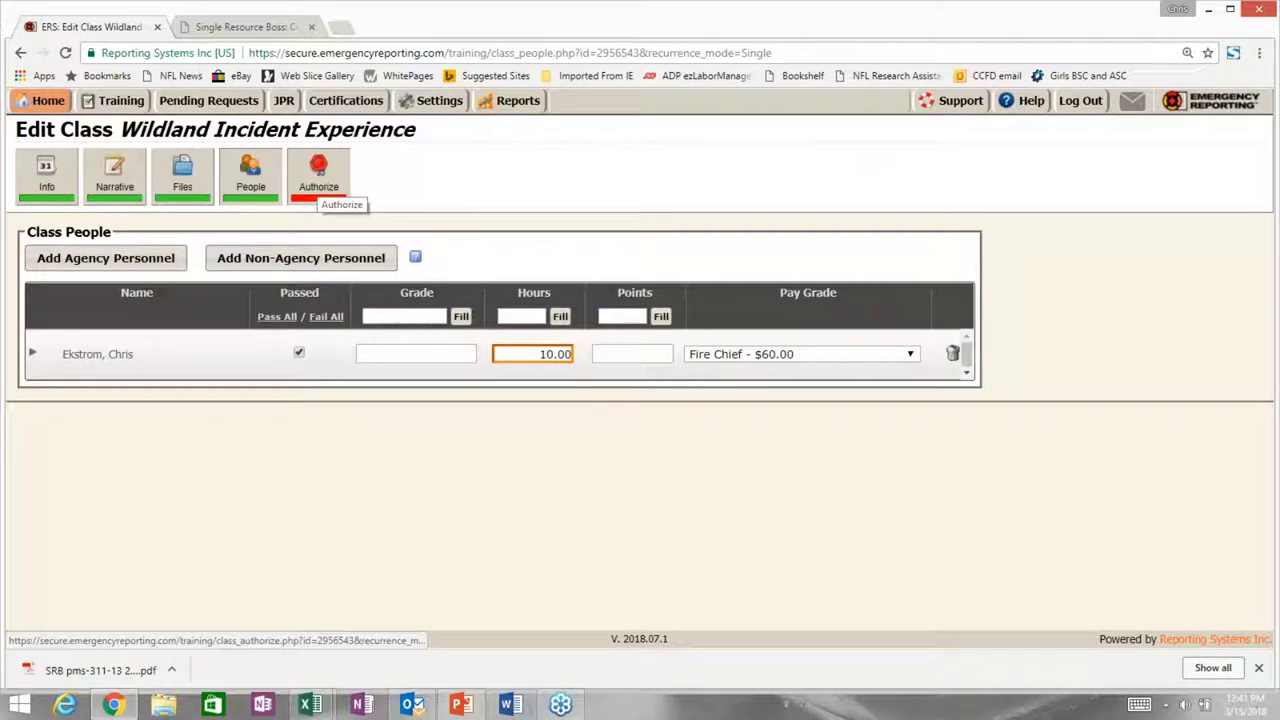
Authorize the Wildland Incident Experience class with the saved account password and complete it as Complete and Reviewed
{"action": "left_click", "coordinate": [322, 196]}
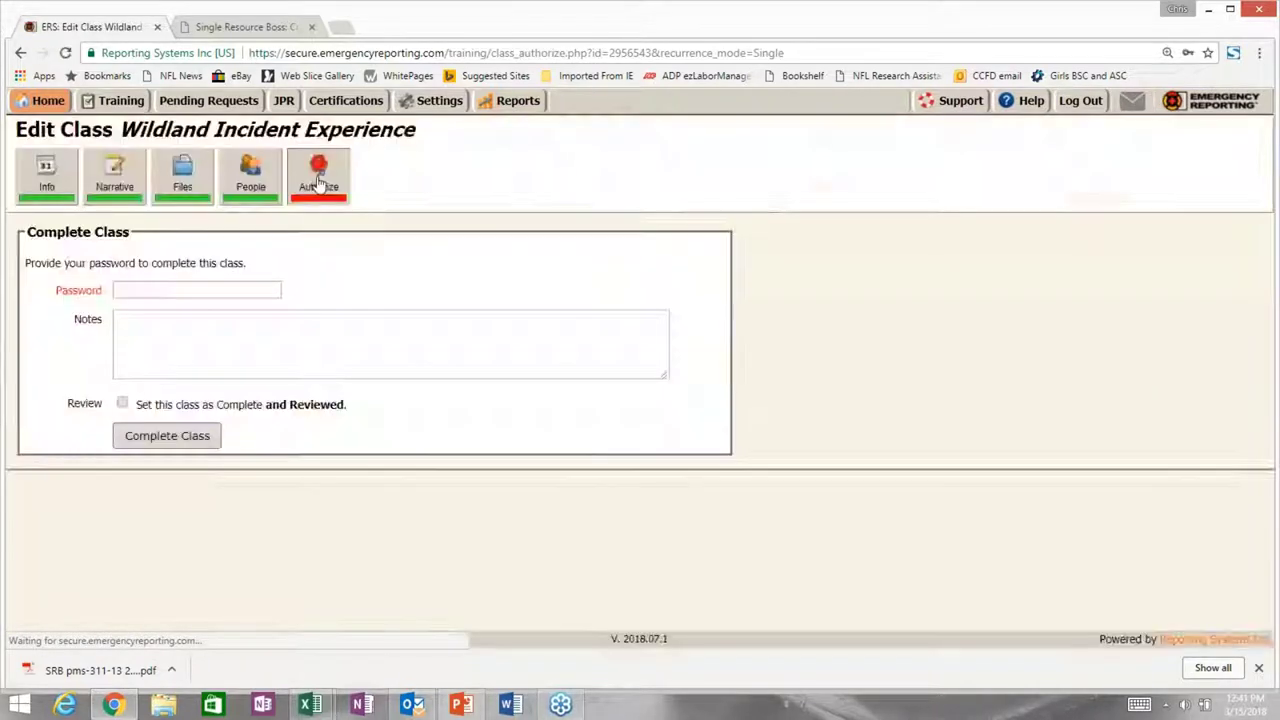
{"action": "left_click", "coordinate": [205, 289]}
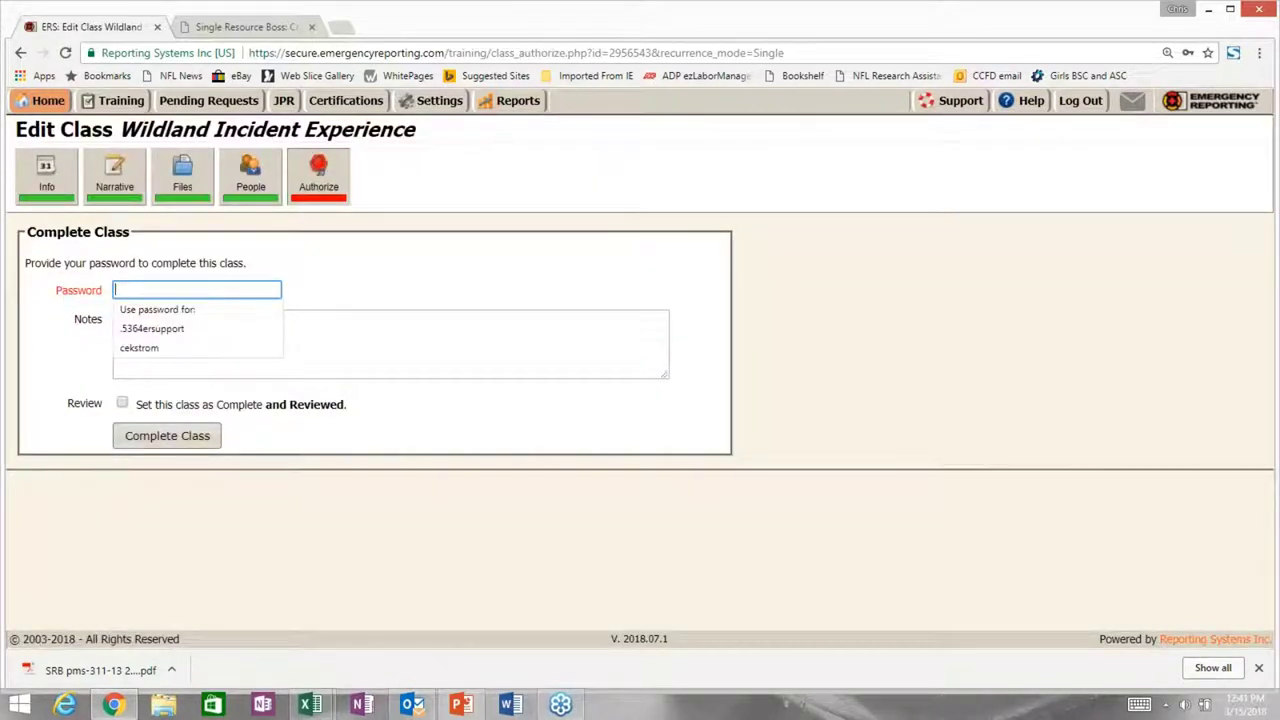
{"action": "left_click", "coordinate": [145, 330]}
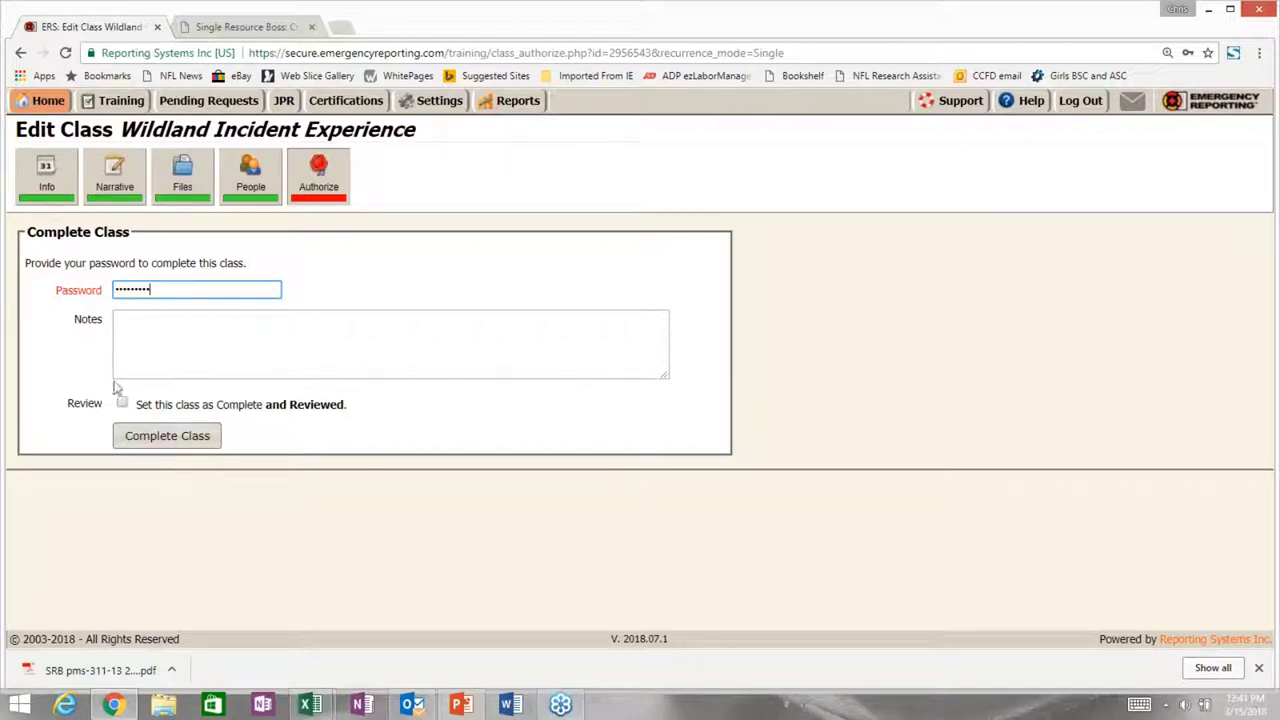
{"action": "left_click", "coordinate": [120, 325]}
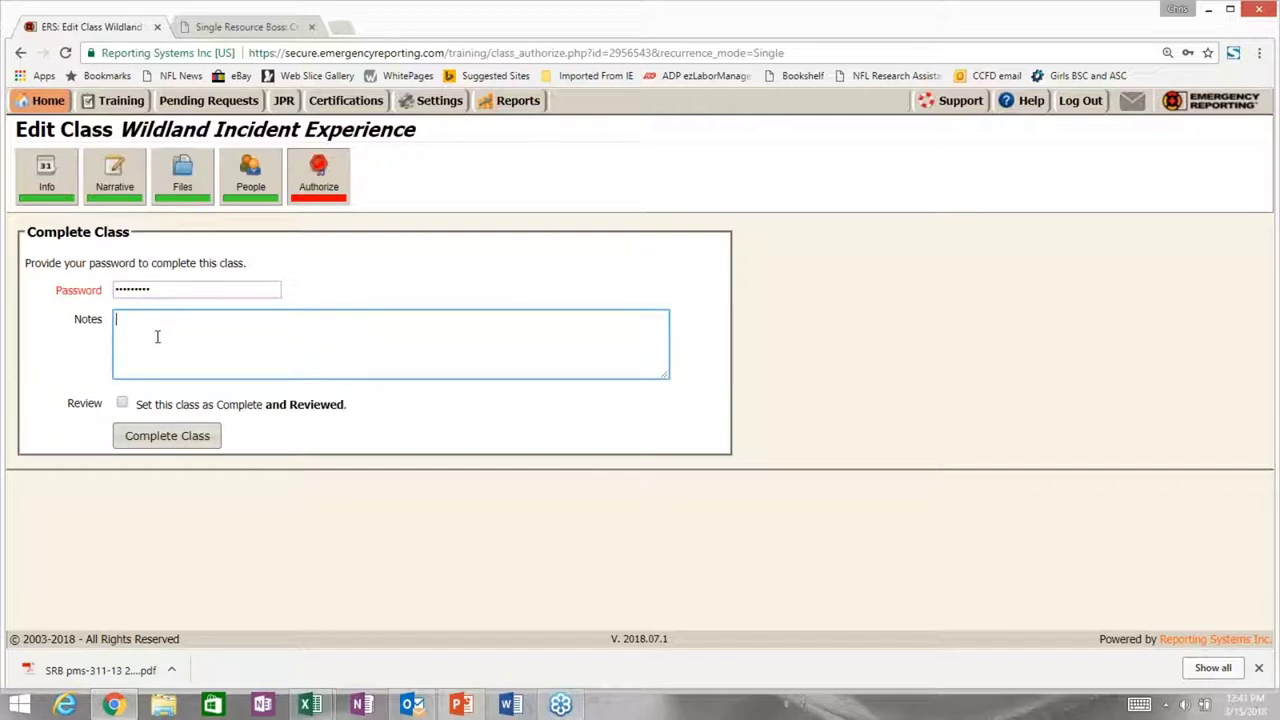
{"action": "left_click", "coordinate": [139, 403]}
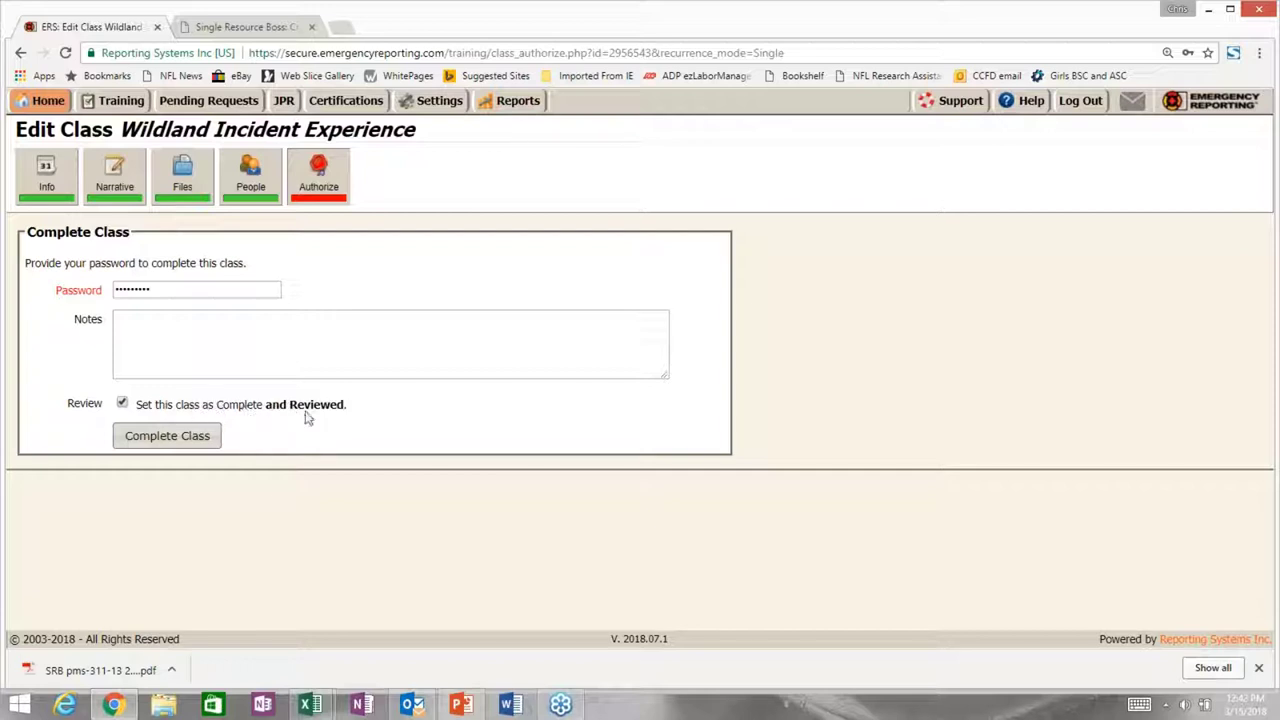
{"action": "left_click", "coordinate": [186, 437]}
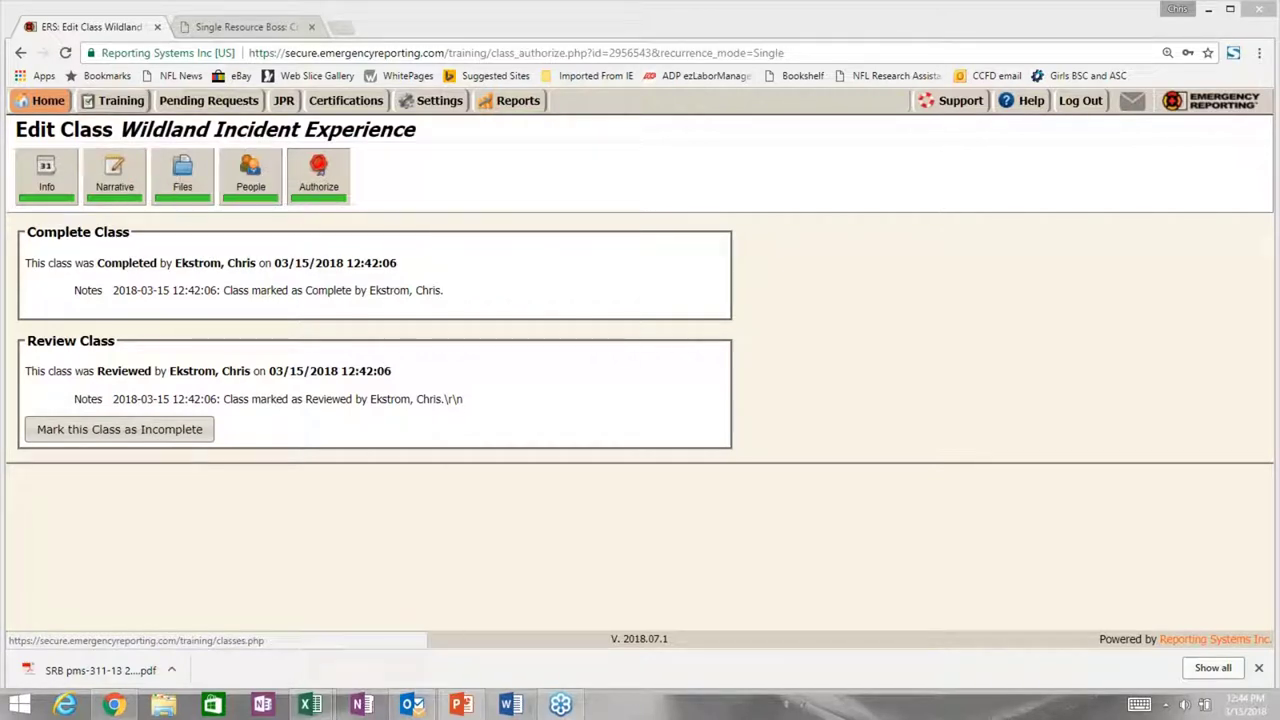
Open the top Wildland Incident Experience class from the Training classes list
{"action": "left_click", "coordinate": [130, 104]}
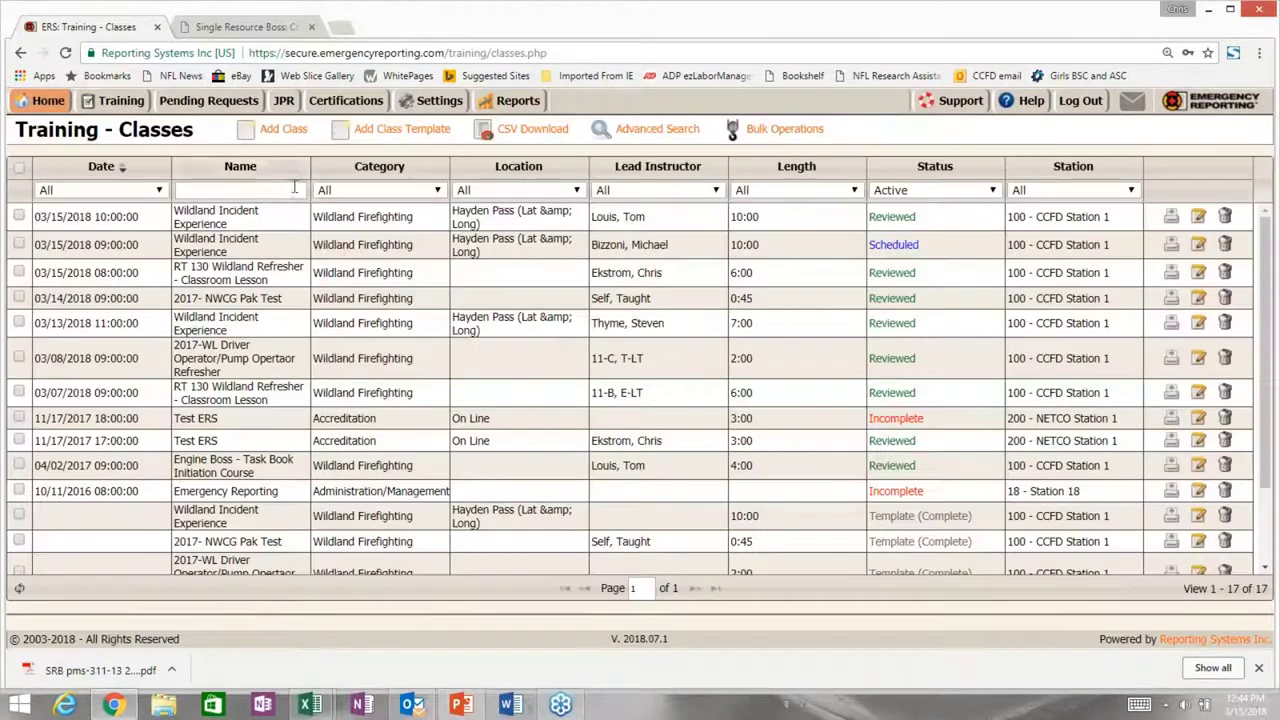
{"action": "left_click", "coordinate": [284, 130]}
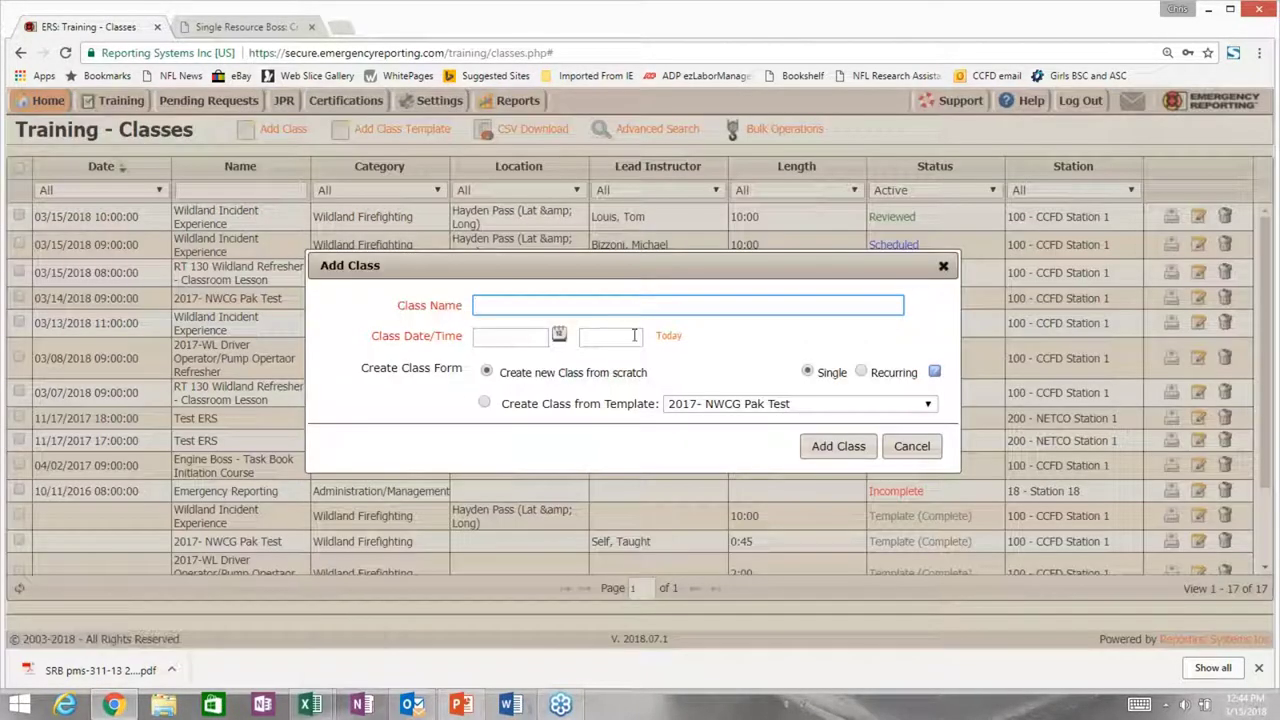
{"action": "left_click", "coordinate": [911, 446]}
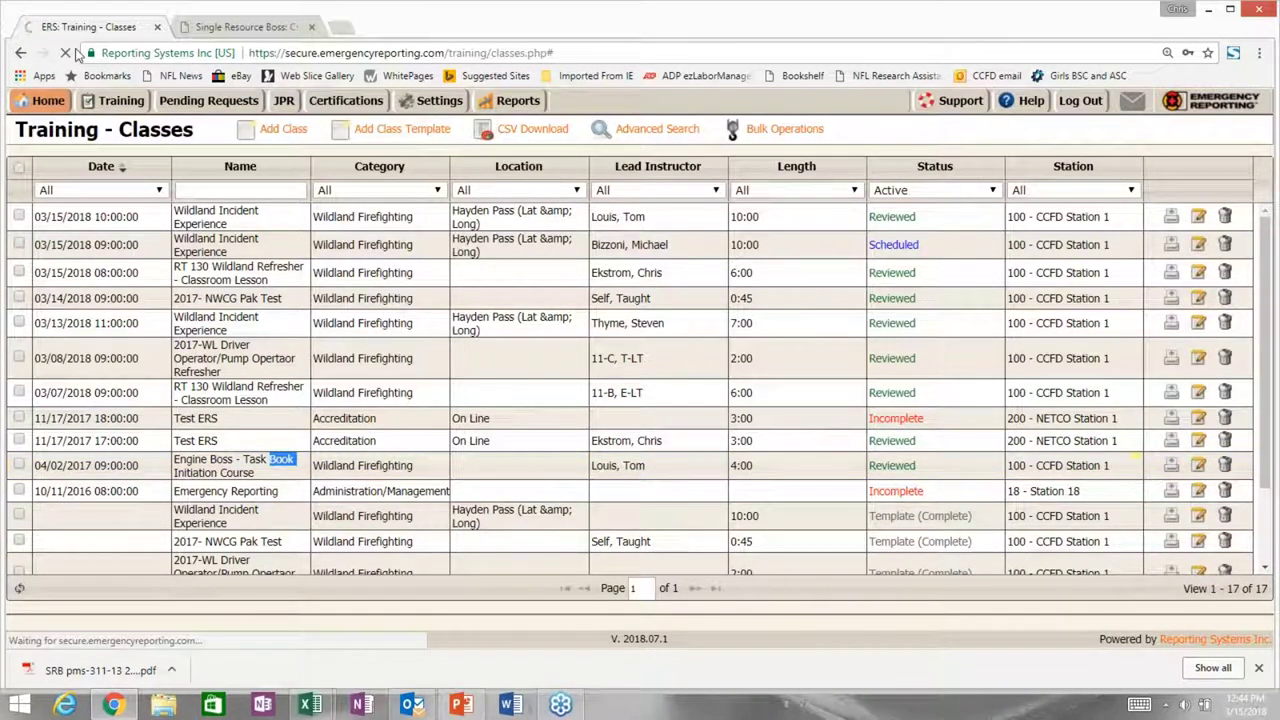
{"action": "left_click", "coordinate": [21, 53]}
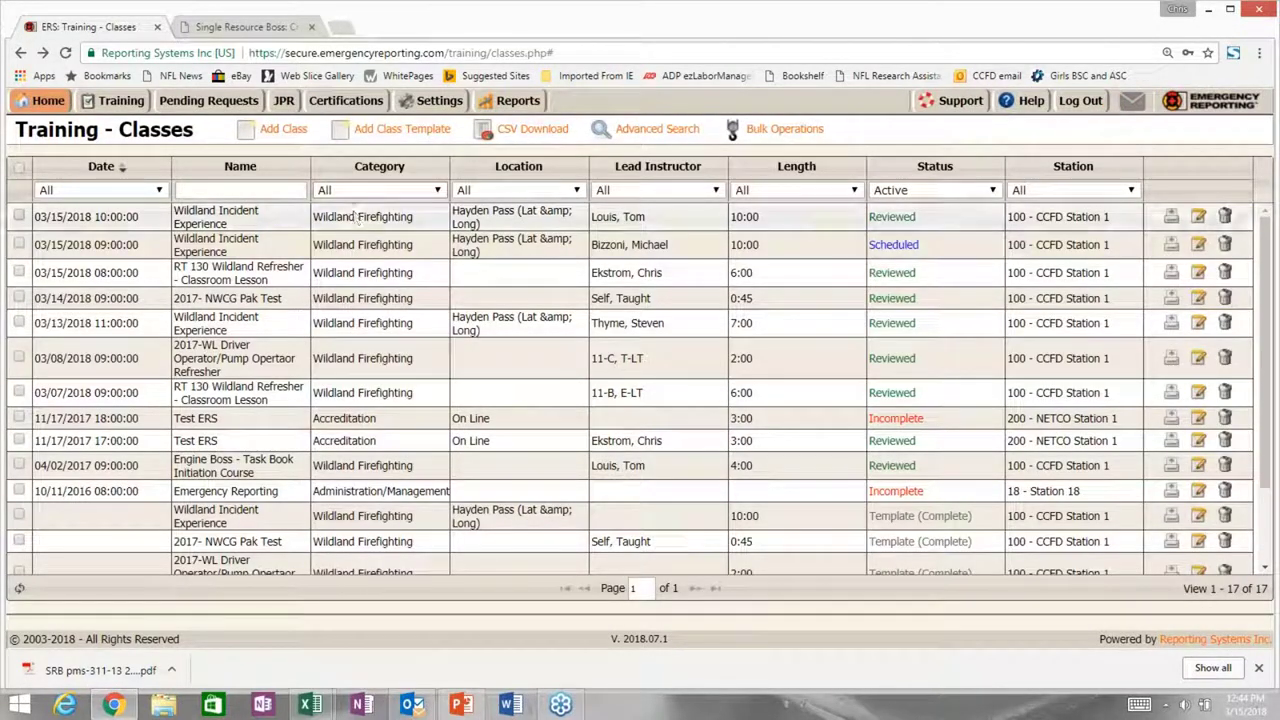
{"action": "left_click", "coordinate": [355, 216]}
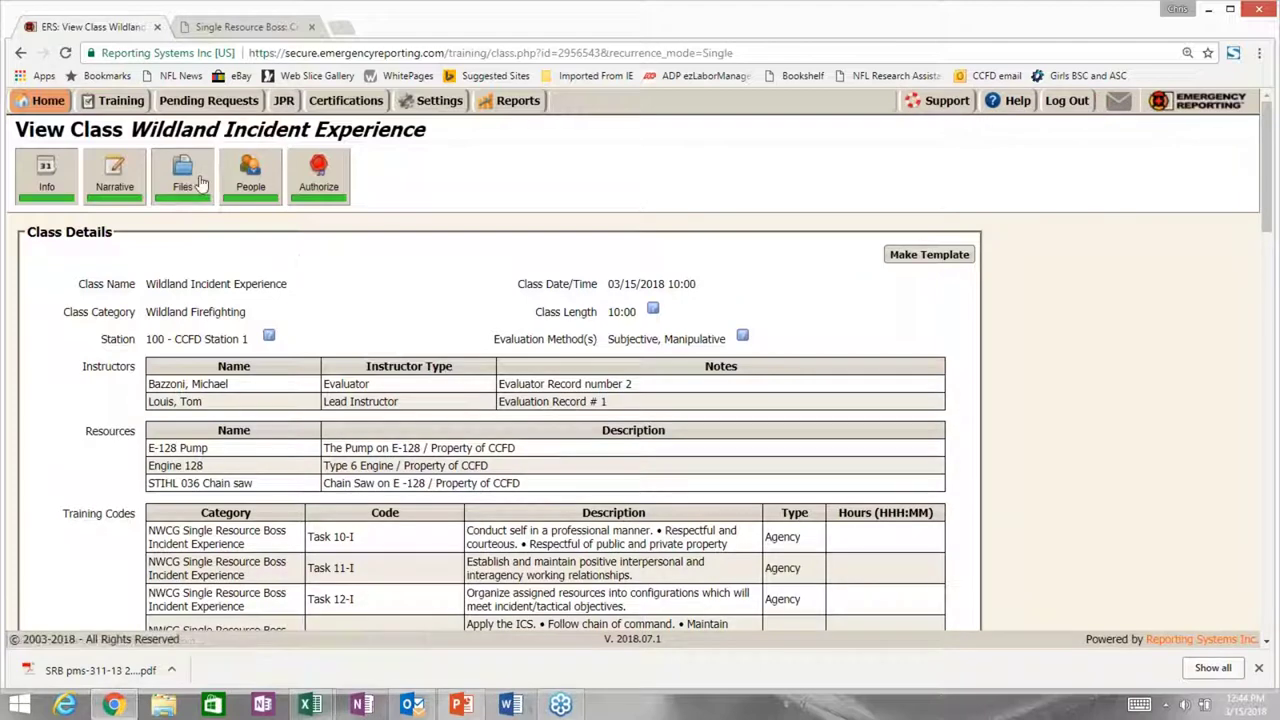
Mark the class Incomplete using the saved account password, declining the saved-password update
{"action": "left_click", "coordinate": [326, 186]}
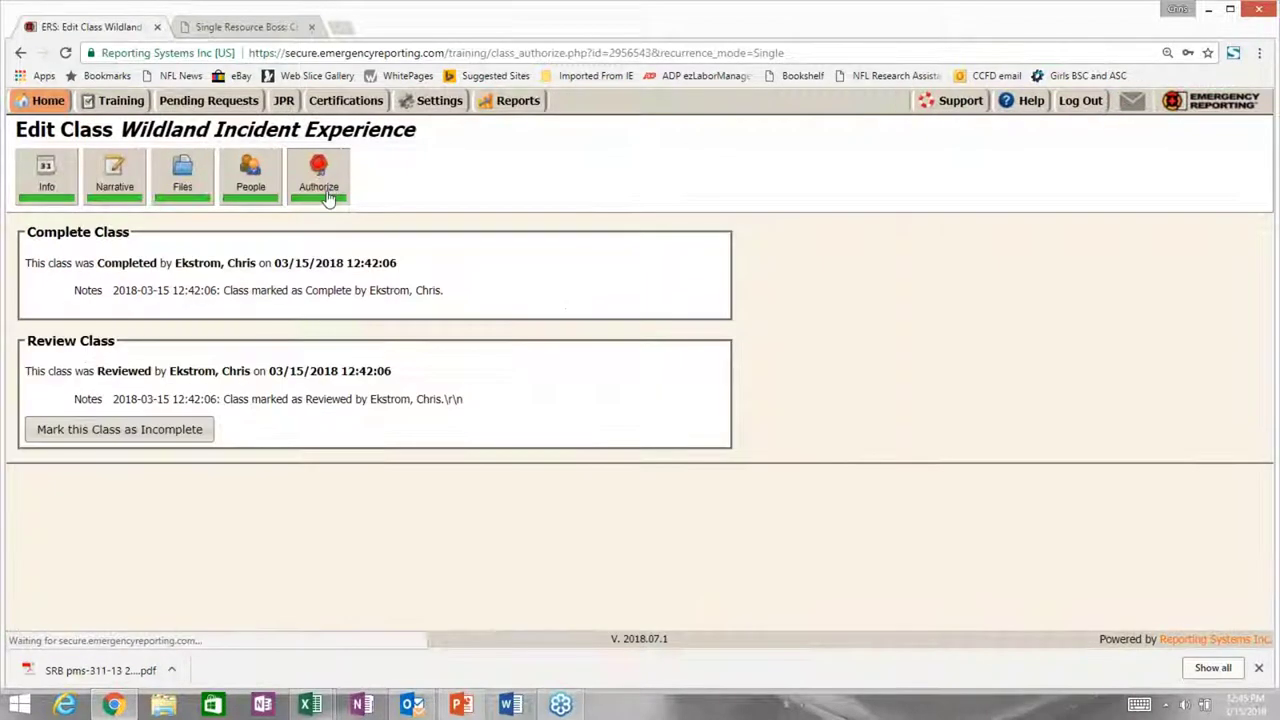
{"action": "left_click", "coordinate": [103, 432]}
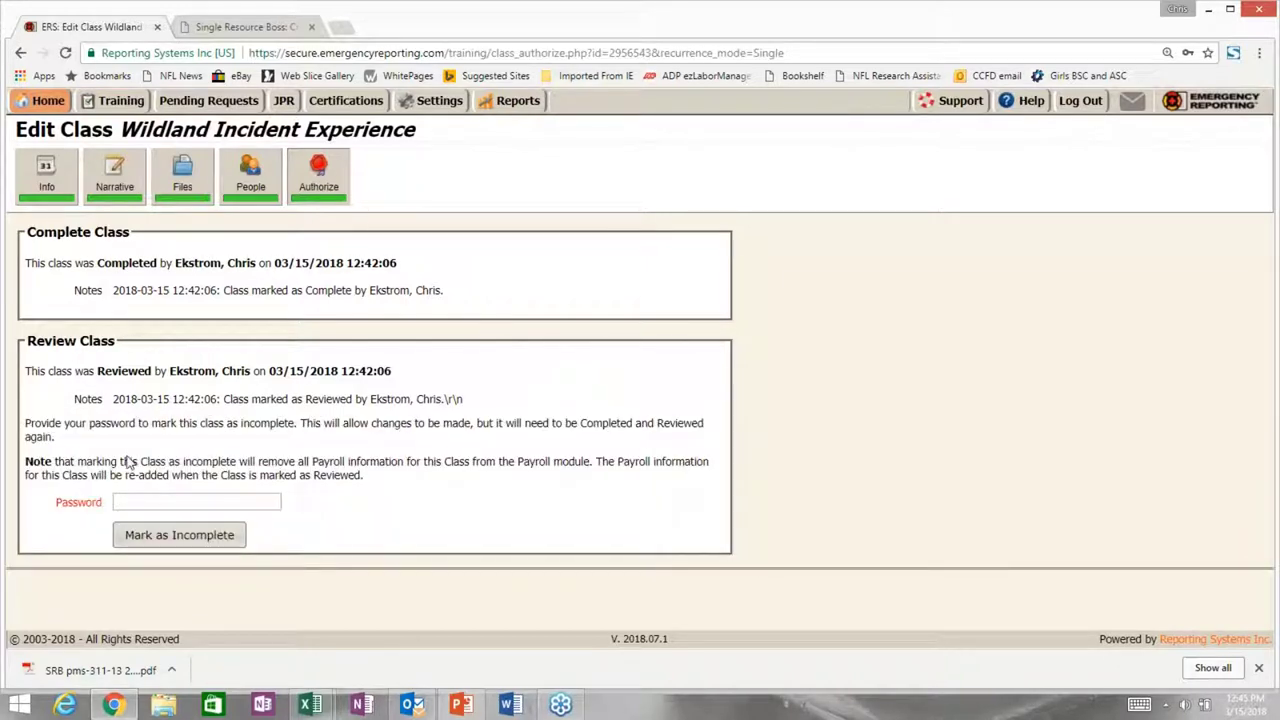
{"action": "left_click", "coordinate": [160, 501]}
{"action": "left_click", "coordinate": [163, 558]}
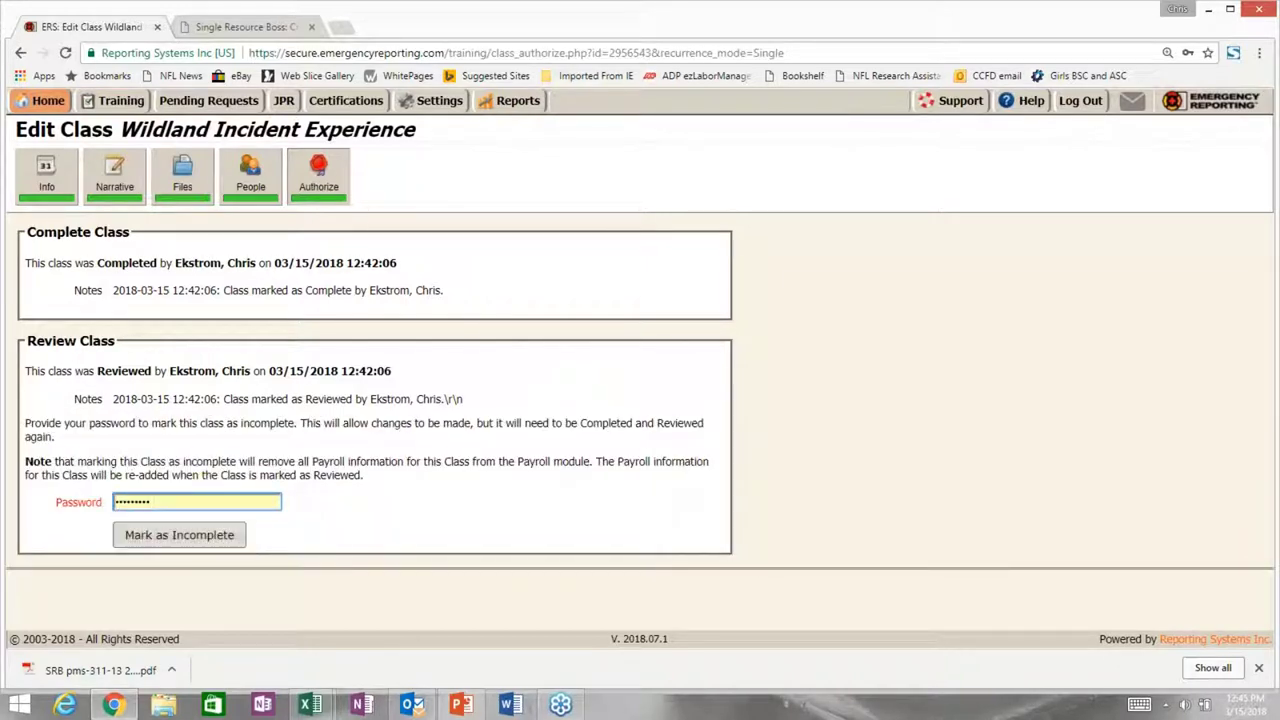
{"action": "left_click", "coordinate": [172, 535]}
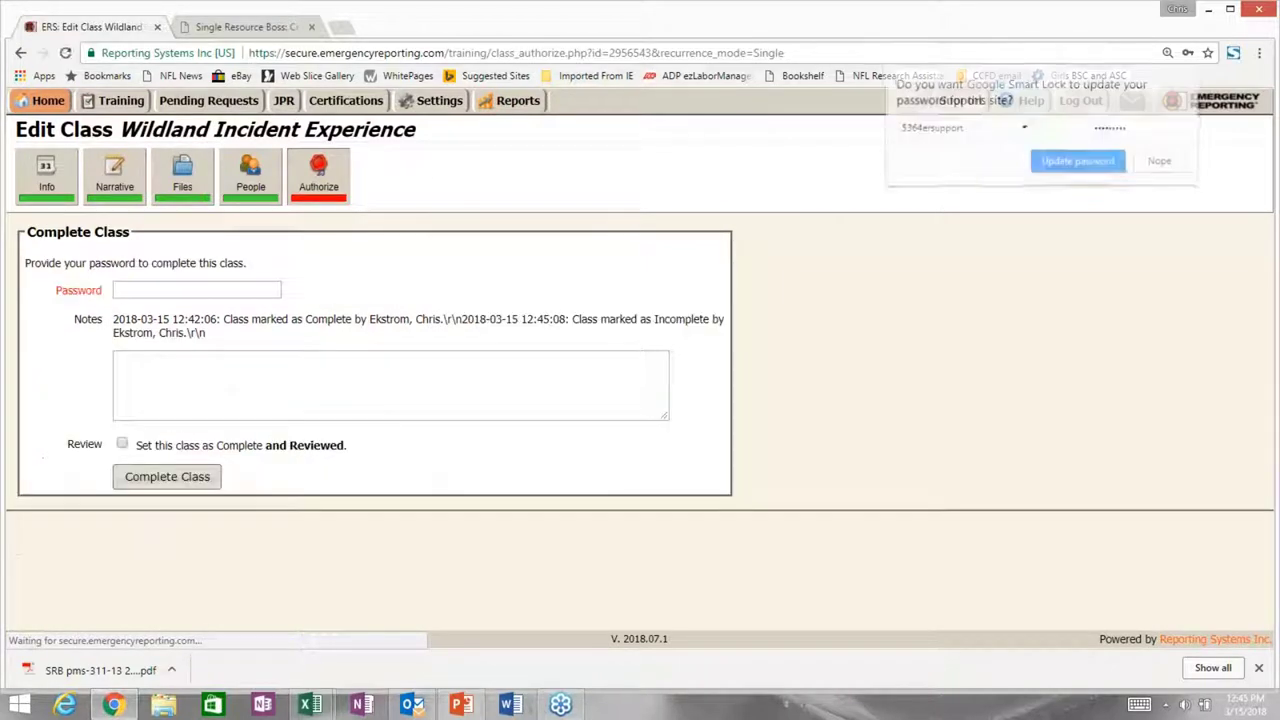
{"action": "left_click", "coordinate": [1160, 161]}
Upload ics_225_wf.pdf from the computer to the class's attached files
{"action": "left_click", "coordinate": [183, 175]}
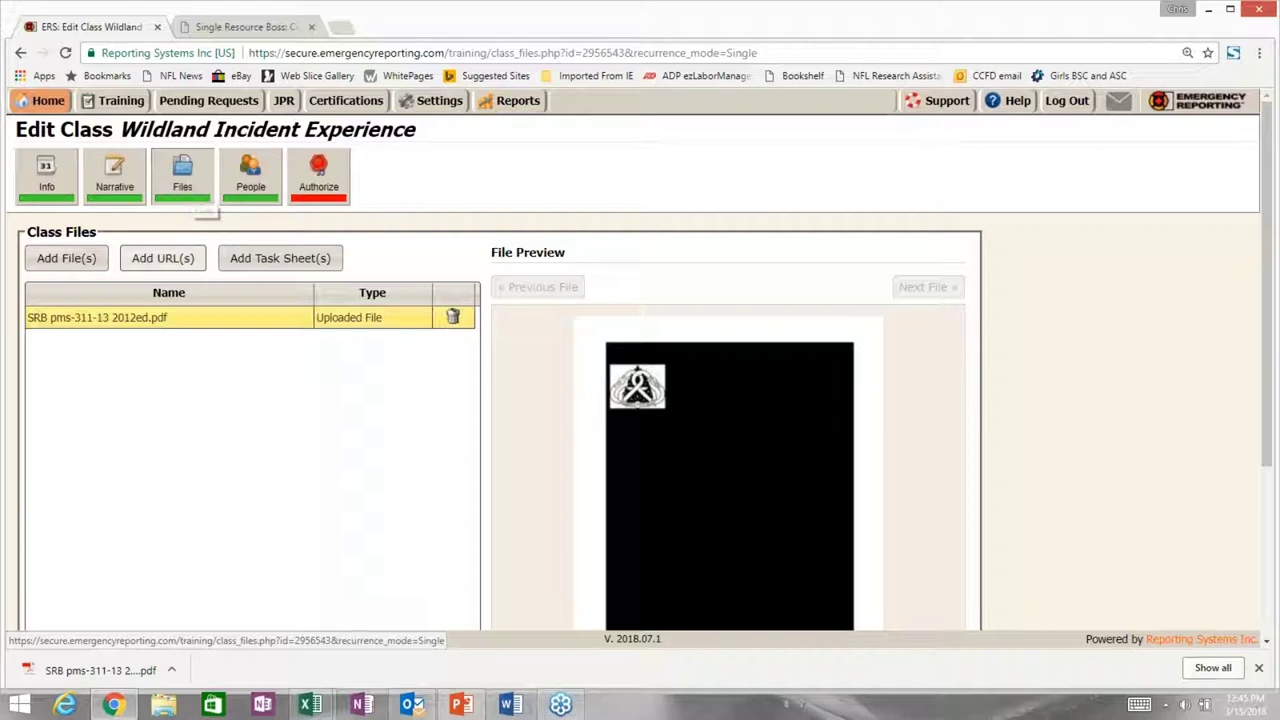
{"action": "left_click", "coordinate": [75, 259]}
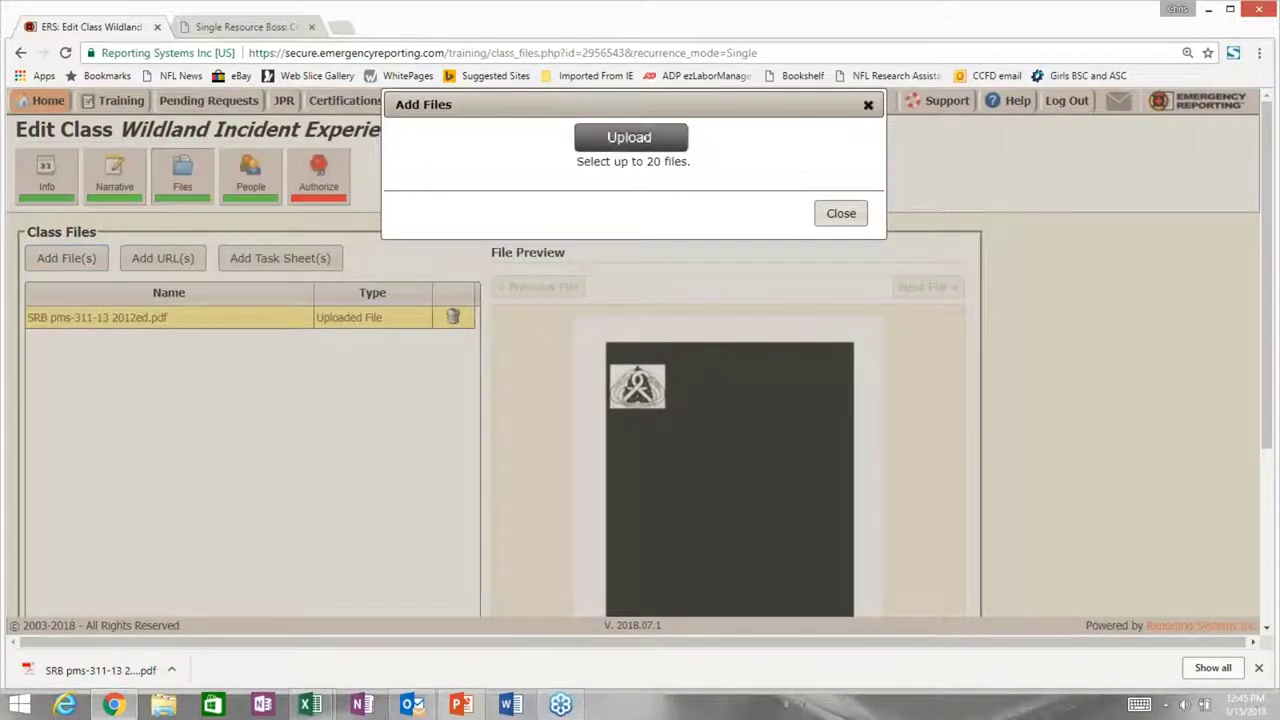
{"action": "left_click", "coordinate": [629, 137]}
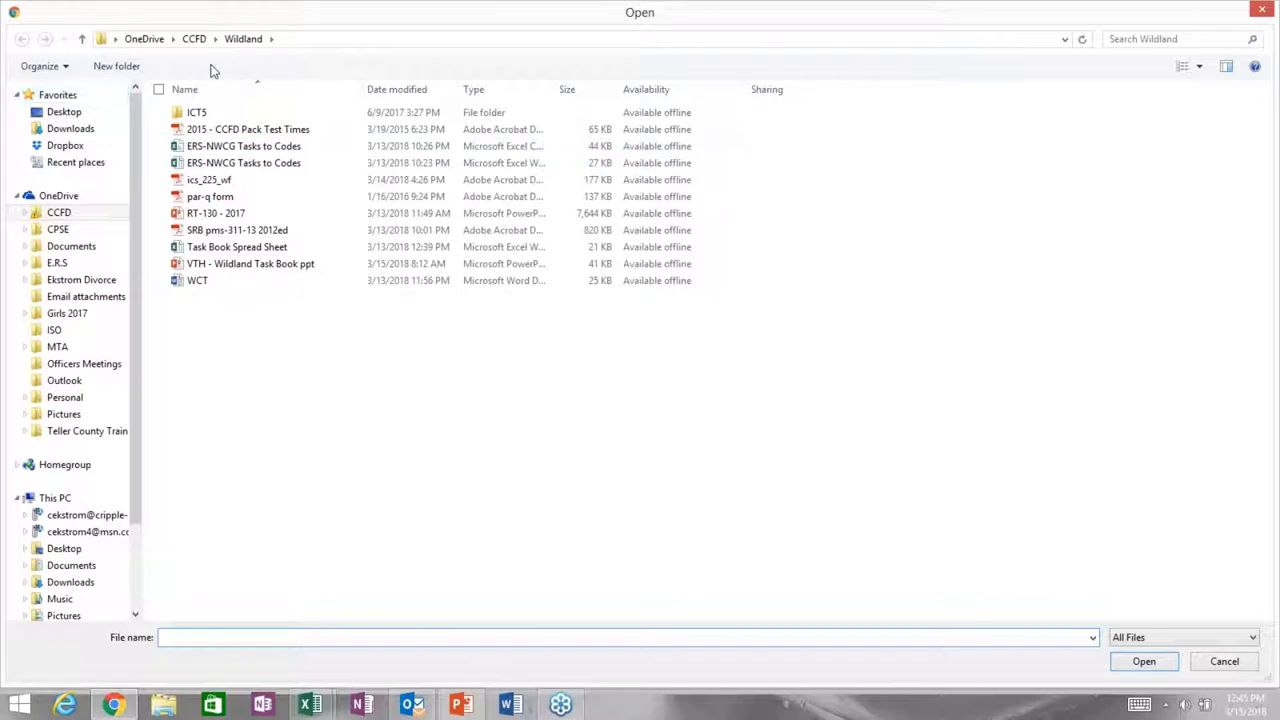
{"action": "left_click", "coordinate": [210, 180]}
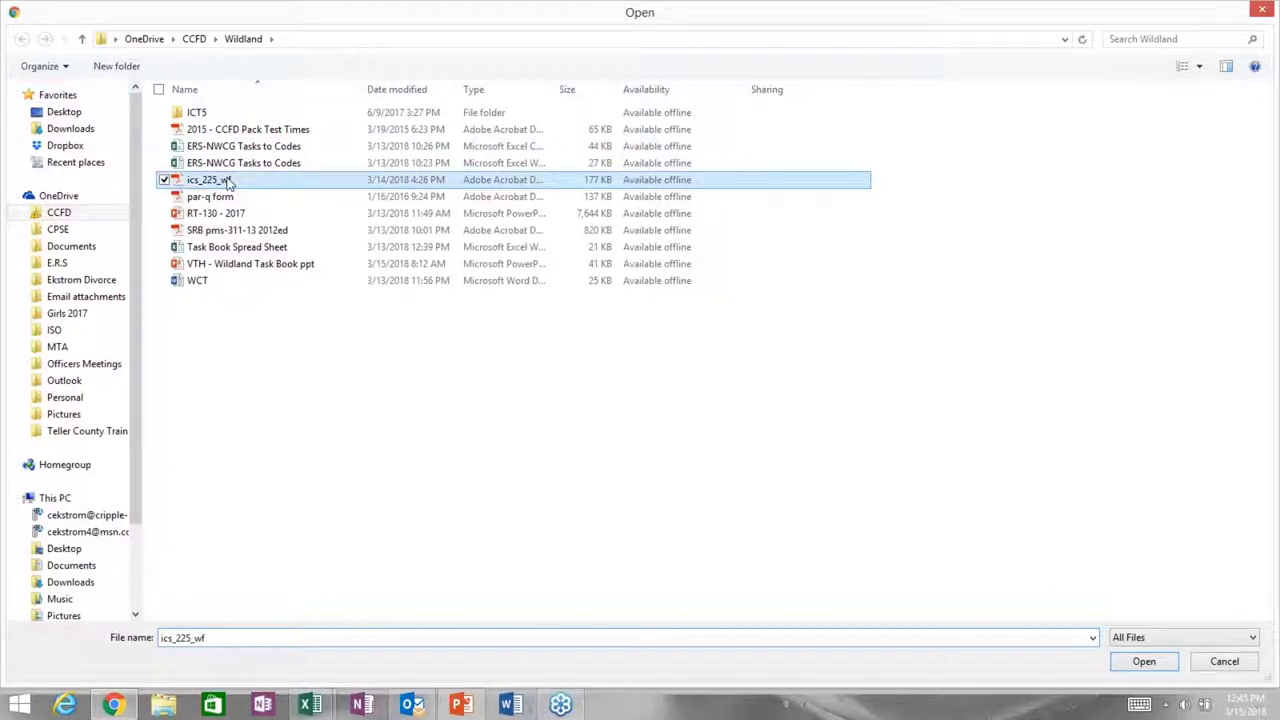
{"action": "left_click", "coordinate": [1143, 662]}
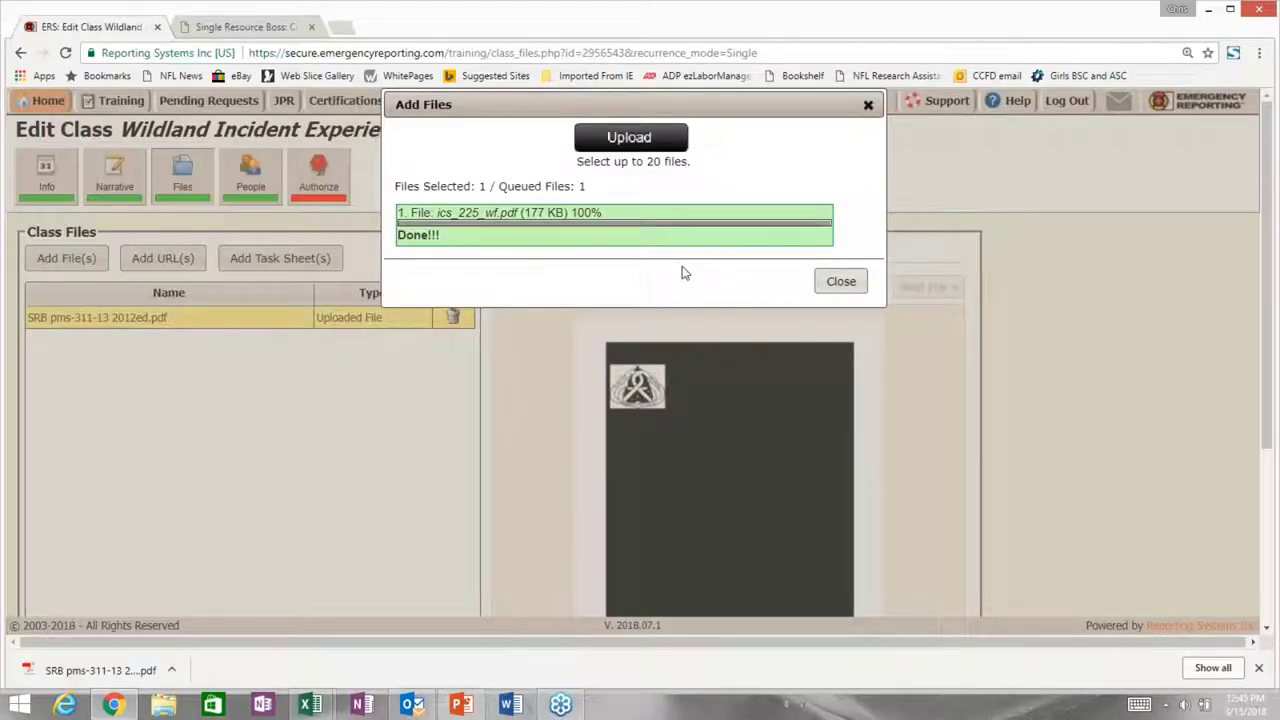
{"action": "left_click", "coordinate": [841, 283]}
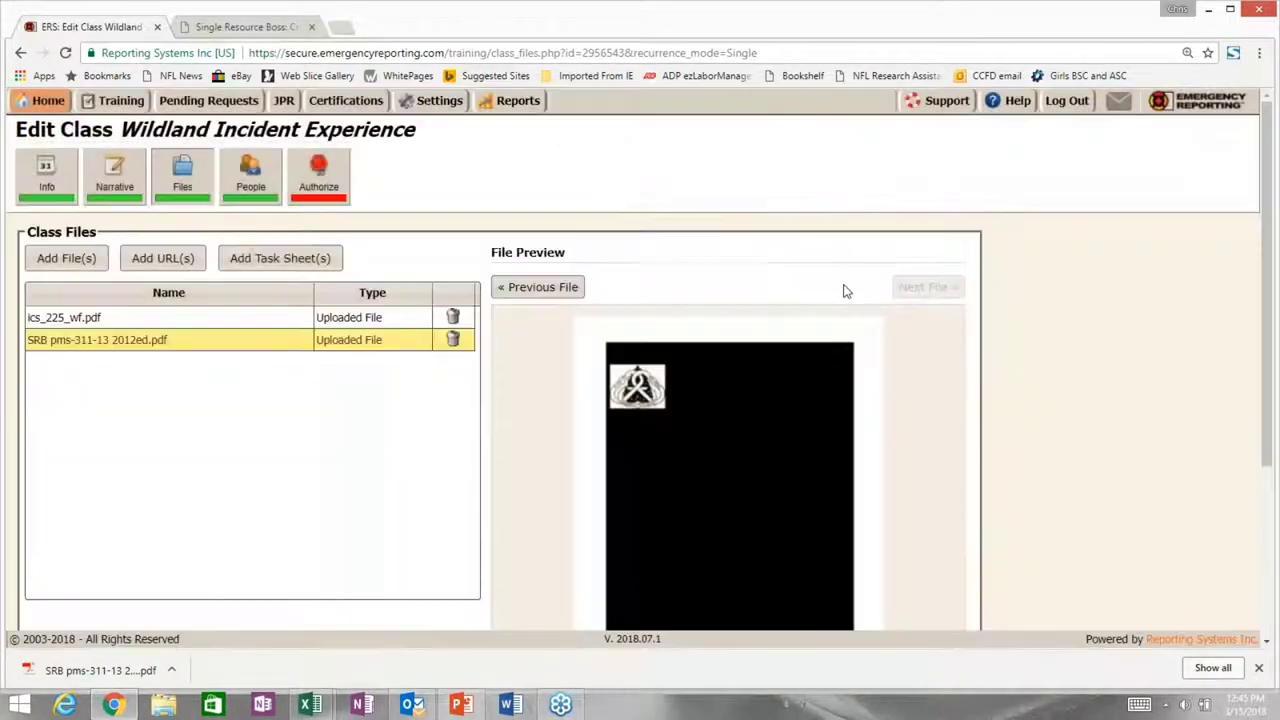
Preview the newly added ics_225_wf.pdf and scroll through it
{"action": "left_click", "coordinate": [220, 317]}
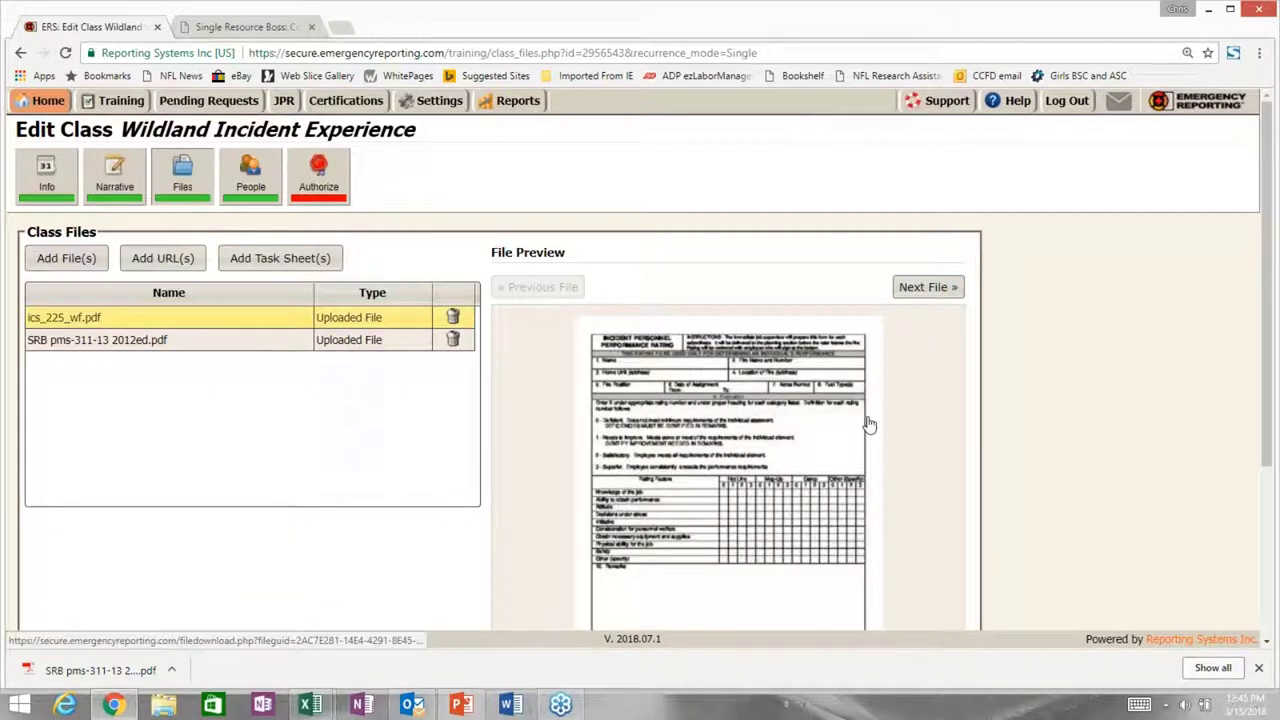
{"action": "scroll", "coordinate": [747, 322], "scroll_direction": "down", "scroll_amount": 2}
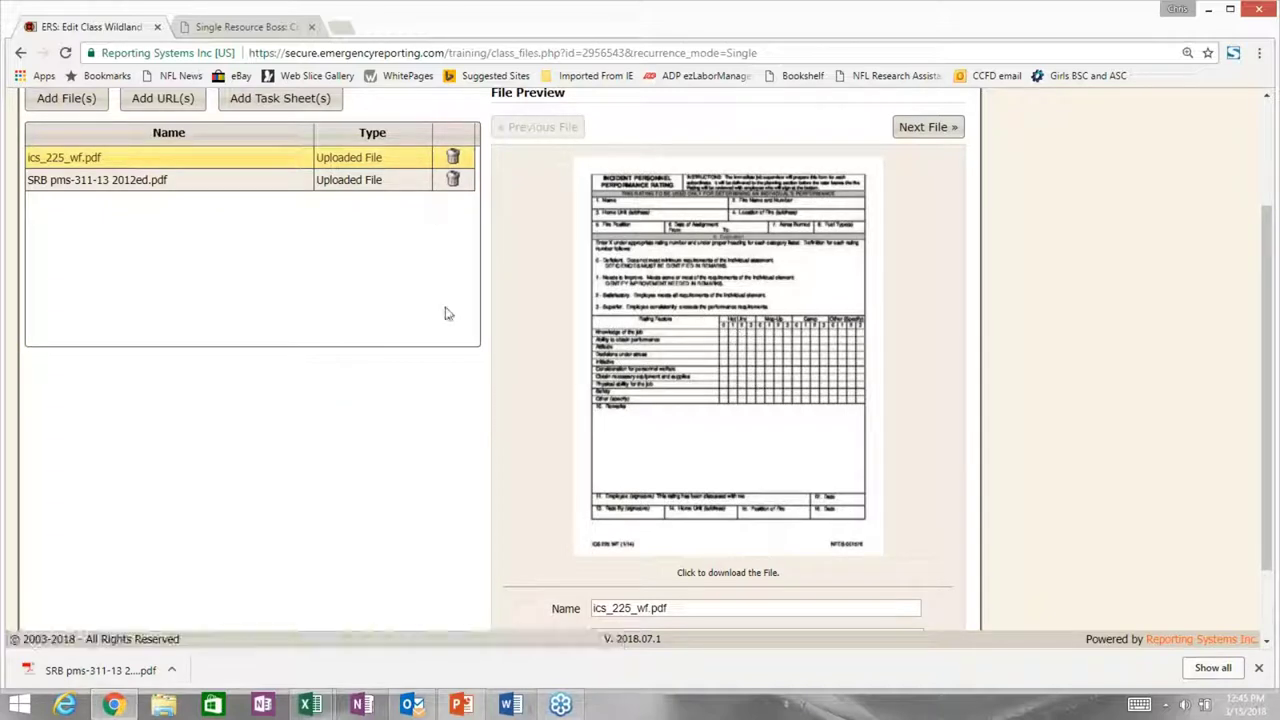
{"action": "scroll", "coordinate": [517, 370], "scroll_direction": "up", "scroll_amount": 2}
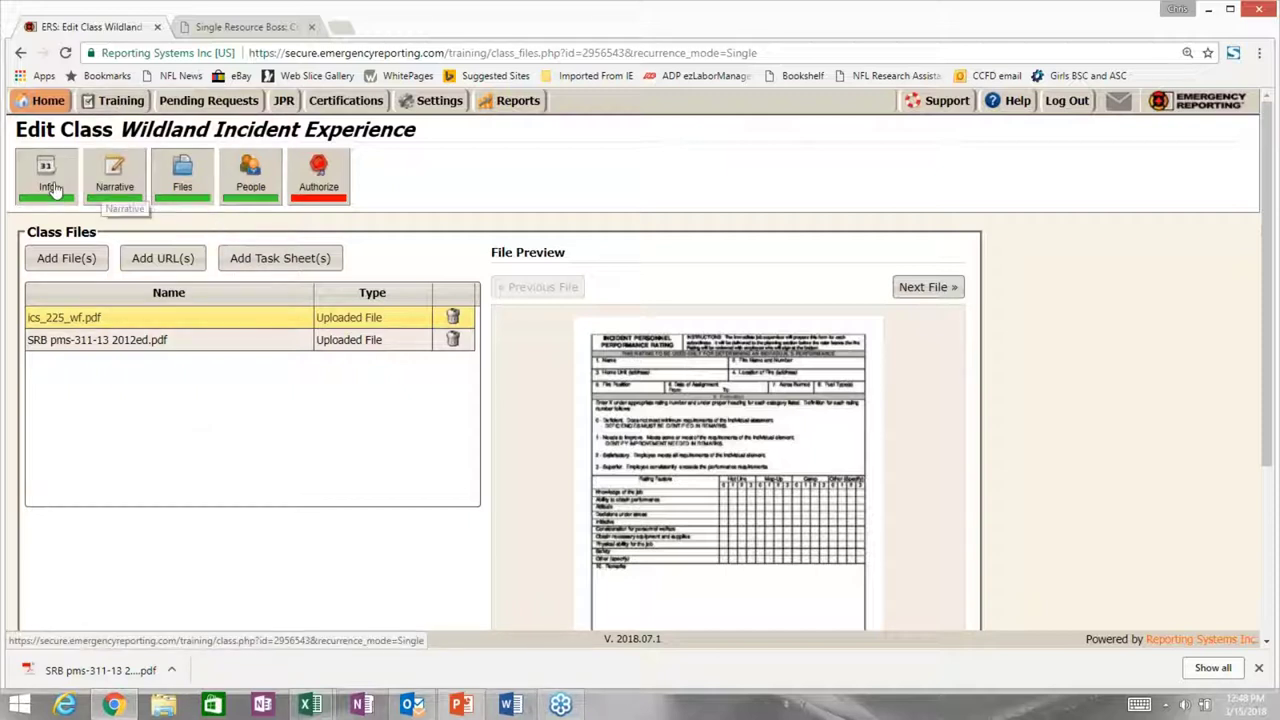
Open the class's training codes picker and filter the Category by 'NWCG HEavy'
{"action": "left_click", "coordinate": [114, 175]}
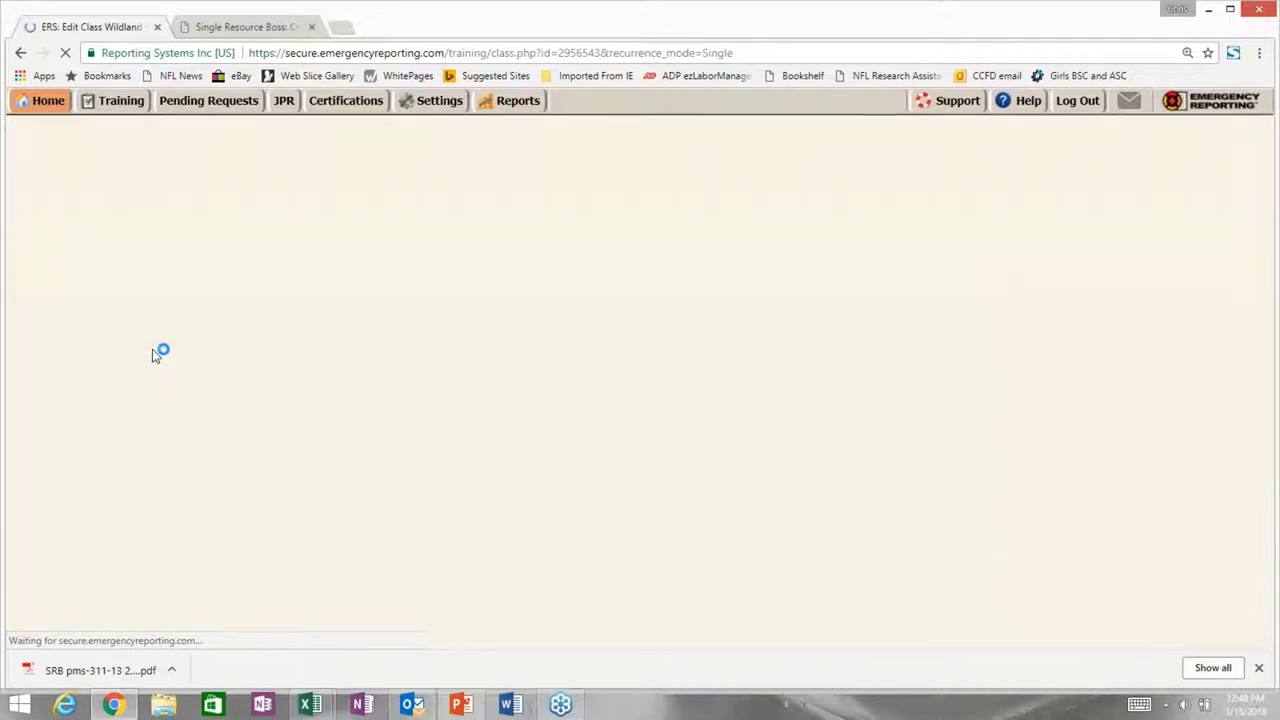
{"action": "scroll", "coordinate": [485, 455], "scroll_direction": "down", "scroll_amount": 4}
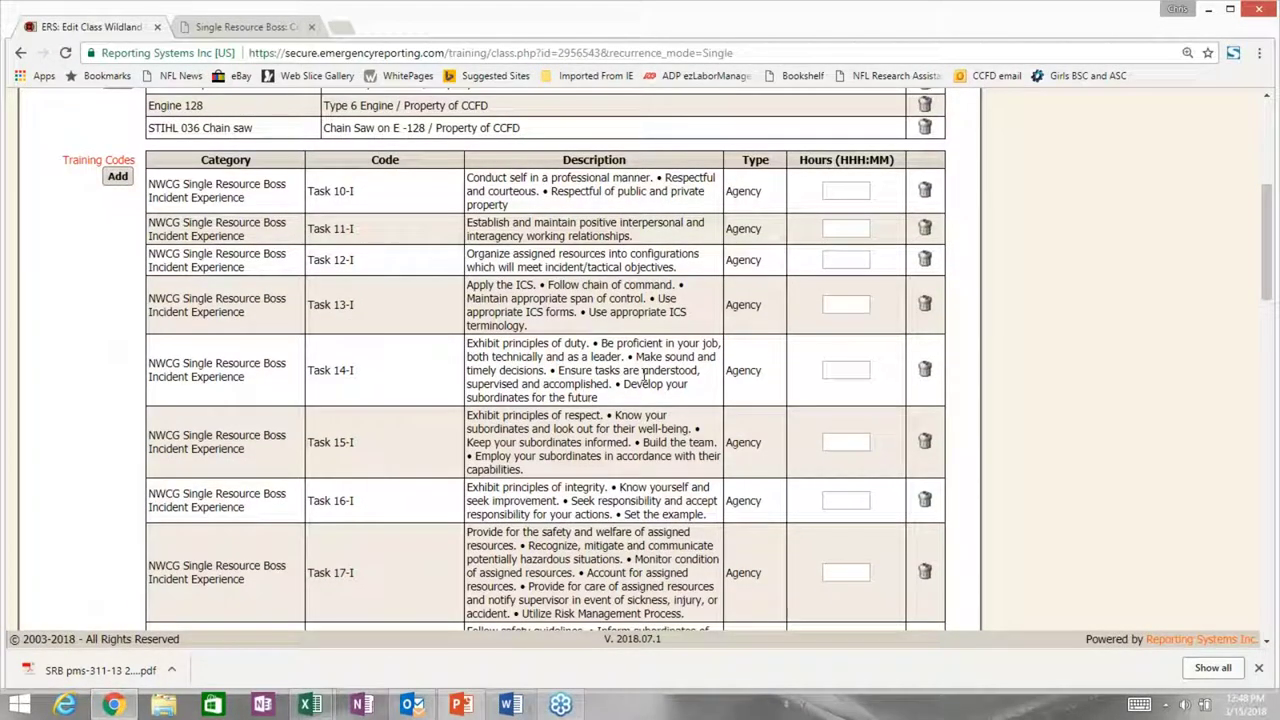
{"action": "left_click", "coordinate": [118, 176]}
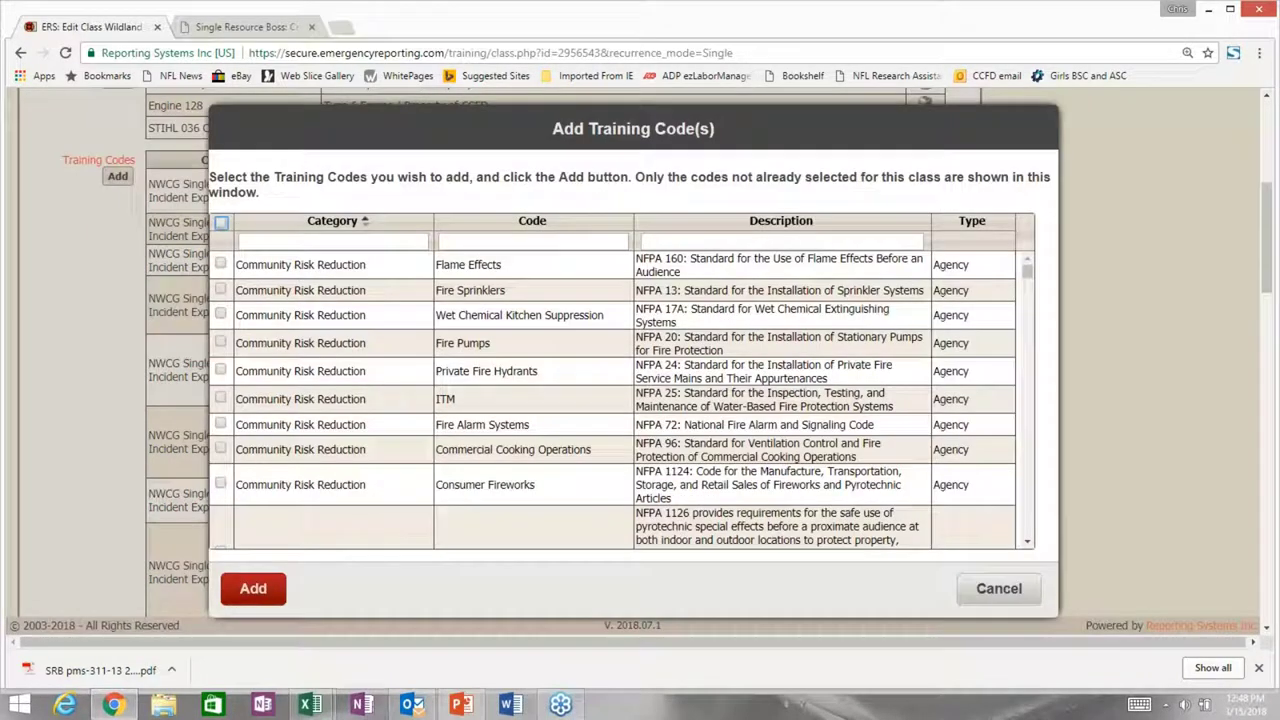
{"action": "left_click", "coordinate": [313, 238]}
{"action": "type", "text": "NWCG "}
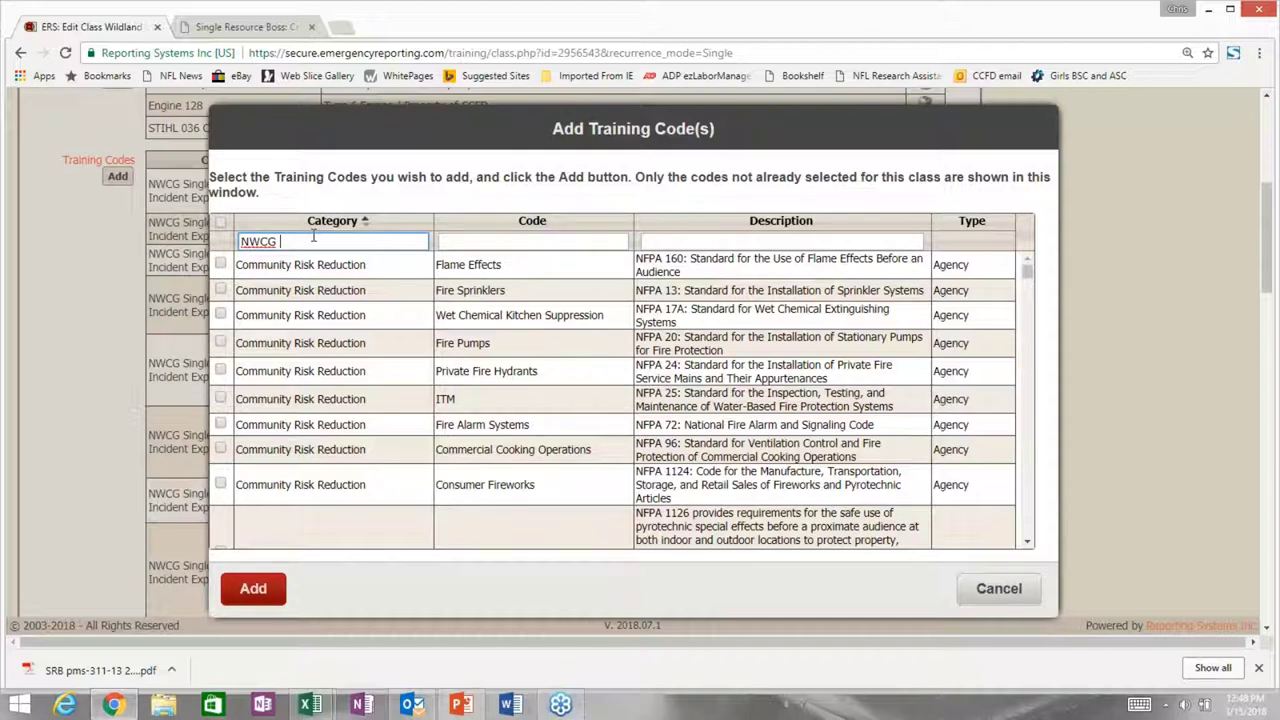
{"action": "type", "text": "HEavy"}
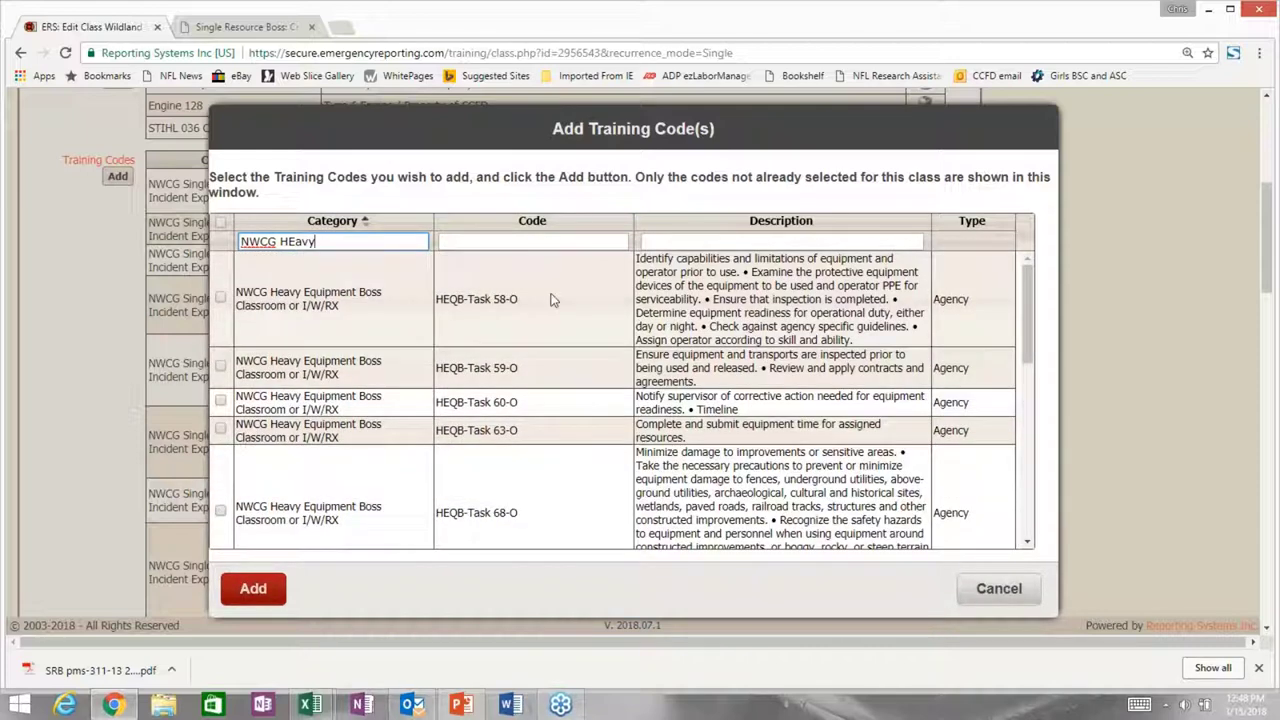
Tick HEQB-Task codes 58-O, 59-O, 60-O, 63-O, 68-O, 69-O, 70-O, 71-O and 72-O
{"action": "left_click", "coordinate": [220, 297]}
{"action": "left_click", "coordinate": [220, 368]}
{"action": "left_click", "coordinate": [220, 400]}
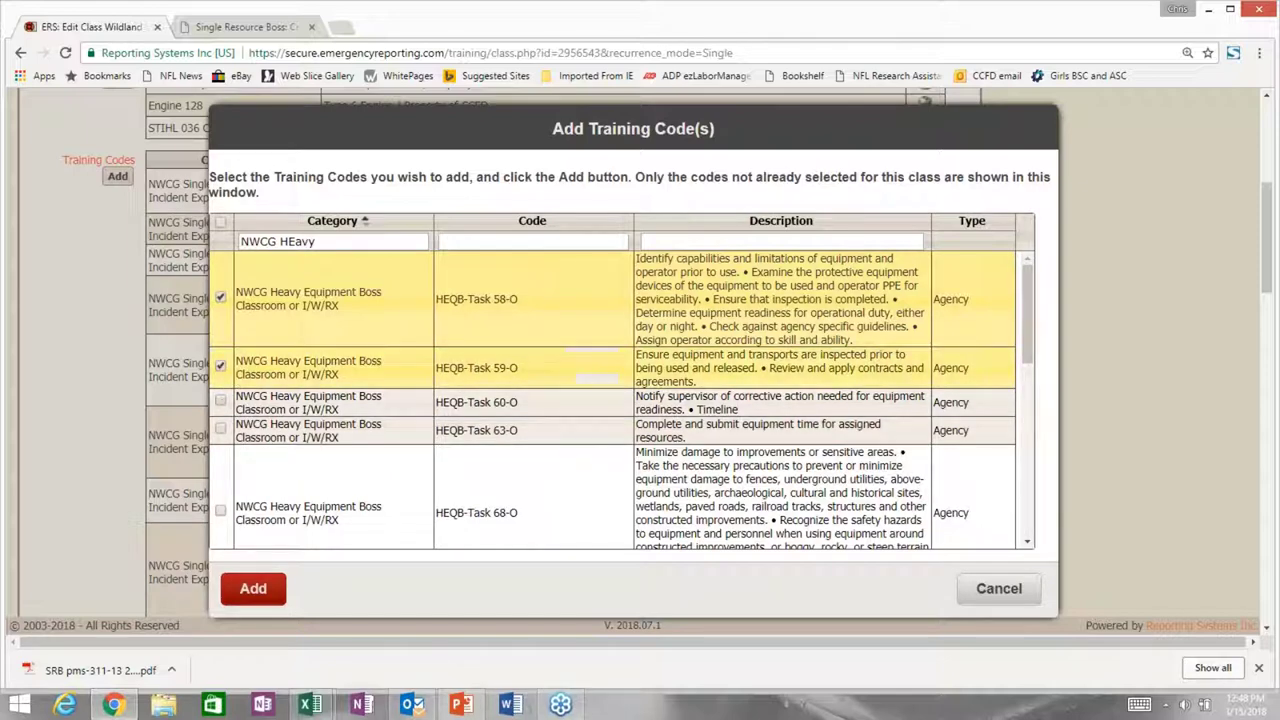
{"action": "left_click", "coordinate": [221, 430]}
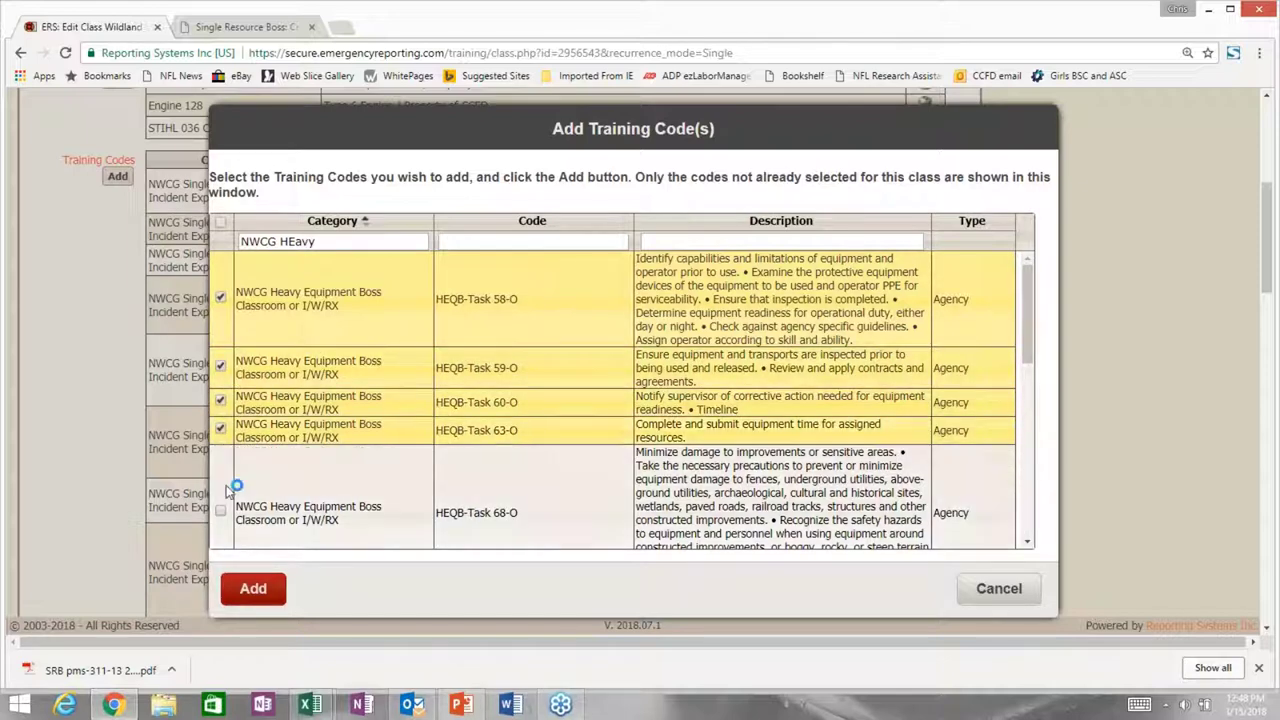
{"action": "scroll", "coordinate": [226, 433], "scroll_direction": "down", "scroll_amount": 1}
{"action": "left_click", "coordinate": [221, 432]}
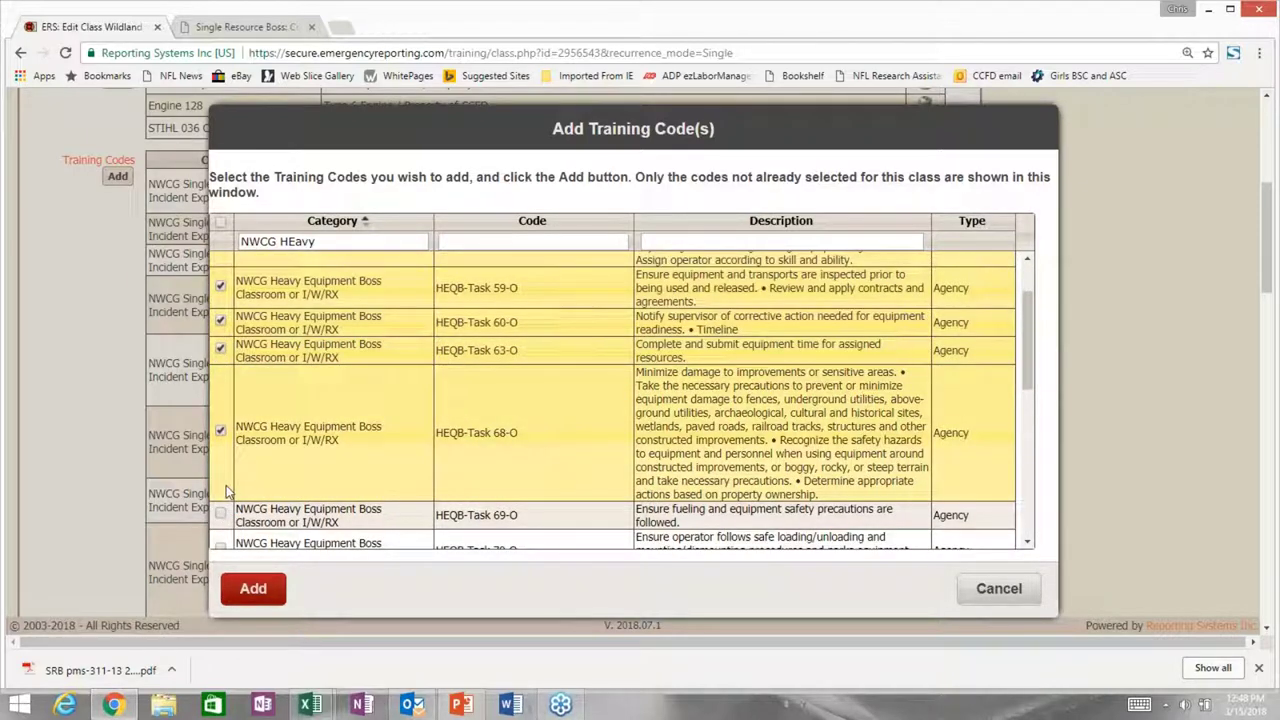
{"action": "scroll", "coordinate": [226, 485], "scroll_direction": "down", "scroll_amount": 2}
{"action": "left_click", "coordinate": [220, 354]}
{"action": "left_click", "coordinate": [220, 388]}
{"action": "left_click", "coordinate": [220, 423]}
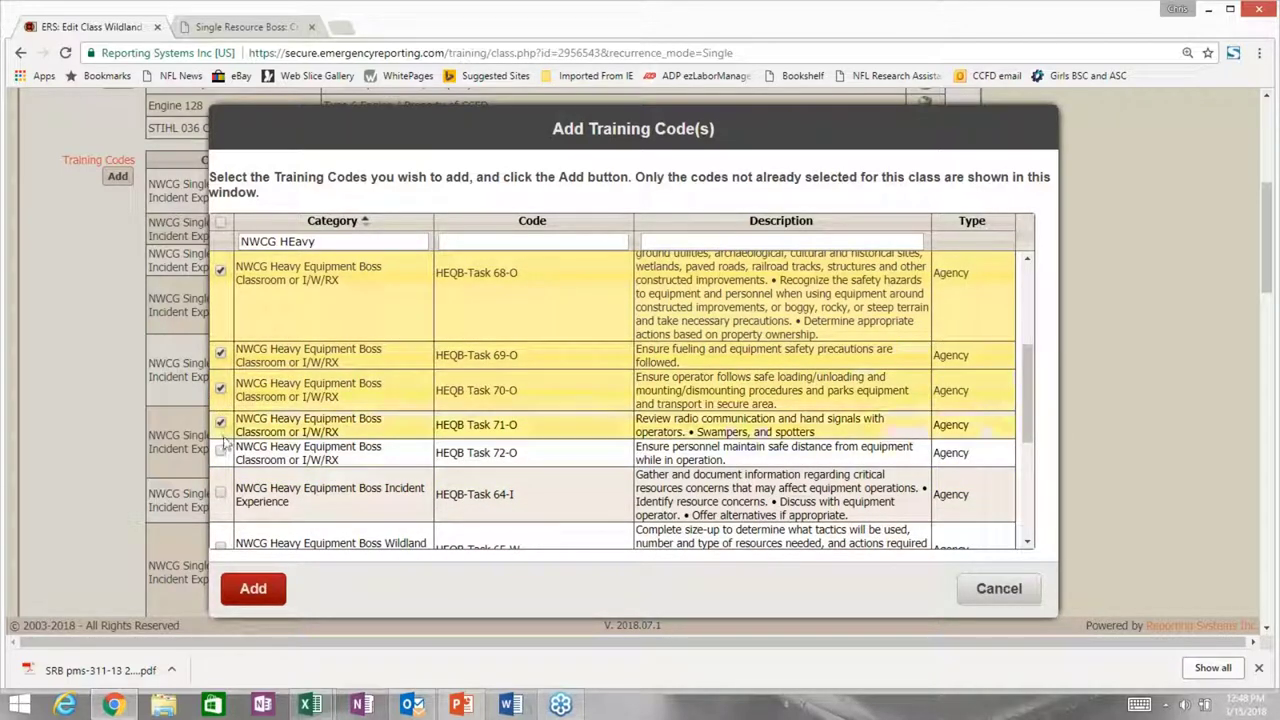
{"action": "left_click", "coordinate": [220, 451]}
{"action": "scroll", "coordinate": [250, 490], "scroll_direction": "down", "scroll_amount": 5}
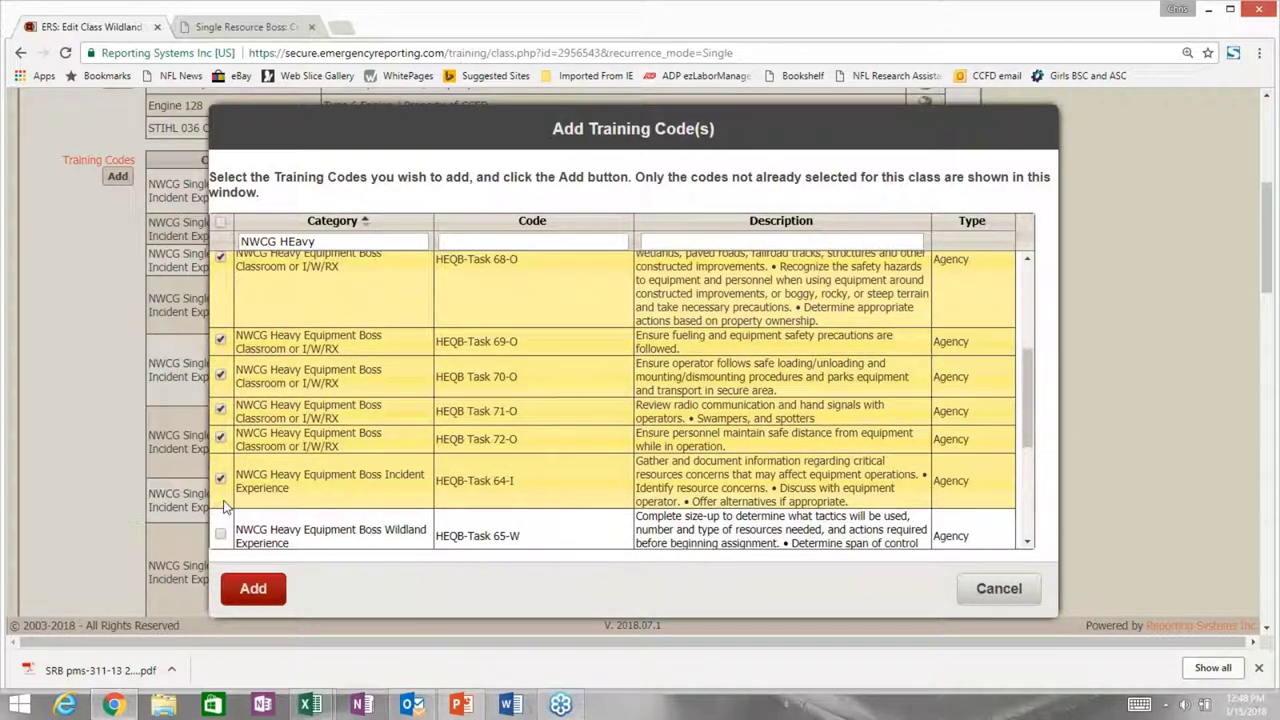
{"action": "scroll", "coordinate": [248, 513], "scroll_direction": "down", "scroll_amount": 2}
{"action": "scroll", "coordinate": [620, 200], "scroll_direction": "up", "scroll_amount": 5}
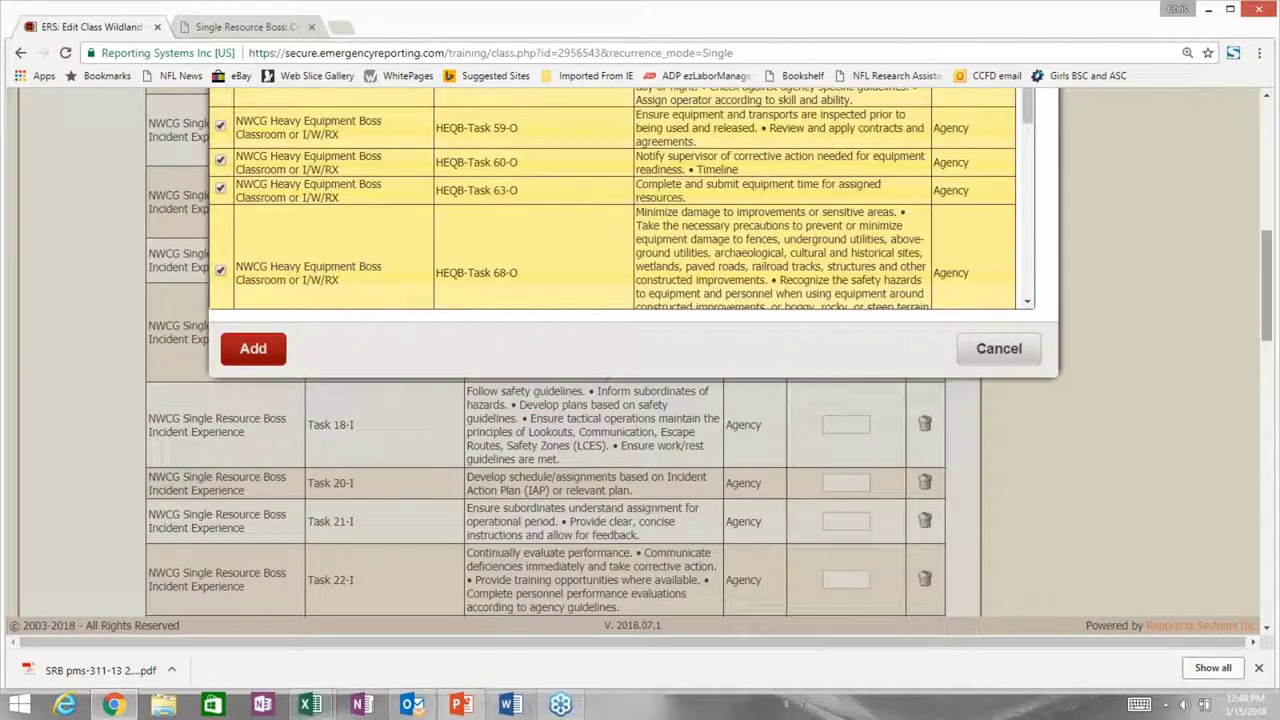
{"action": "scroll", "coordinate": [620, 250], "scroll_direction": "up", "scroll_amount": 4}
{"action": "scroll", "coordinate": [219, 373], "scroll_direction": "down", "scroll_amount": 2}
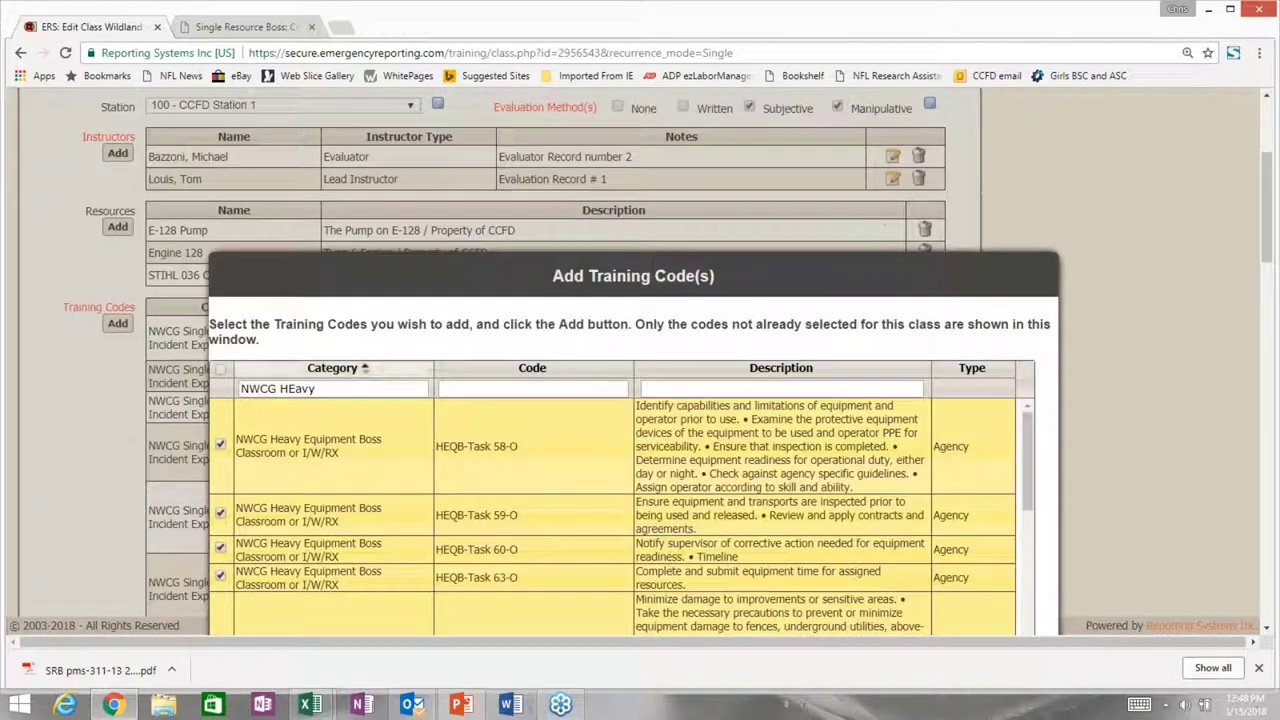
Select every filtered Heavy Equipment Boss code and add them to the class
{"action": "left_click", "coordinate": [219, 373]}
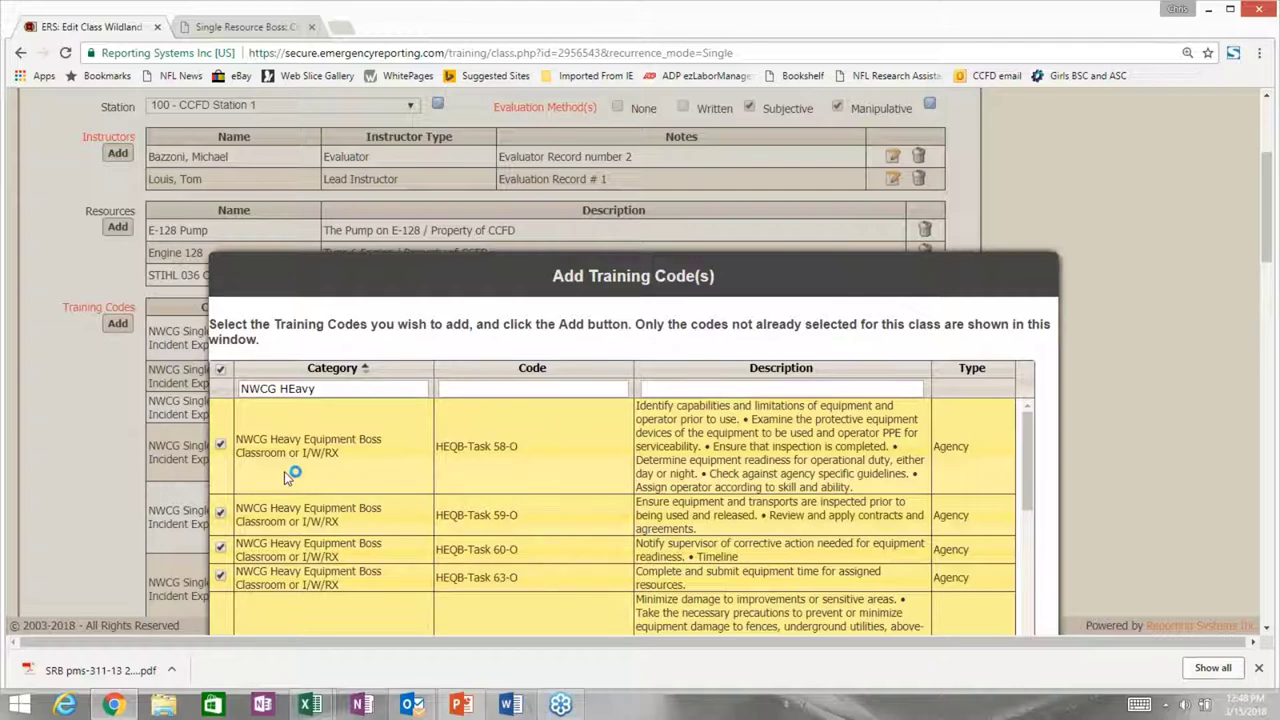
{"action": "scroll", "coordinate": [284, 471], "scroll_direction": "down", "scroll_amount": 2}
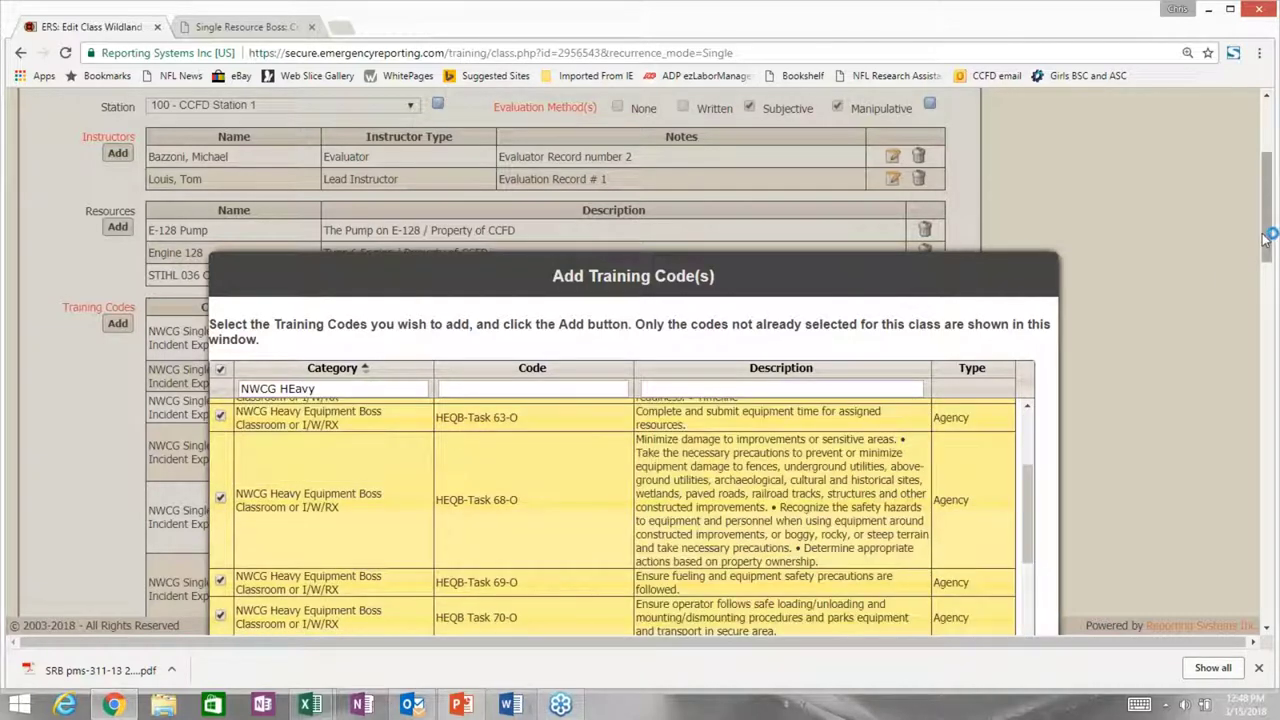
{"action": "scroll", "coordinate": [640, 420], "scroll_direction": "down", "scroll_amount": 2}
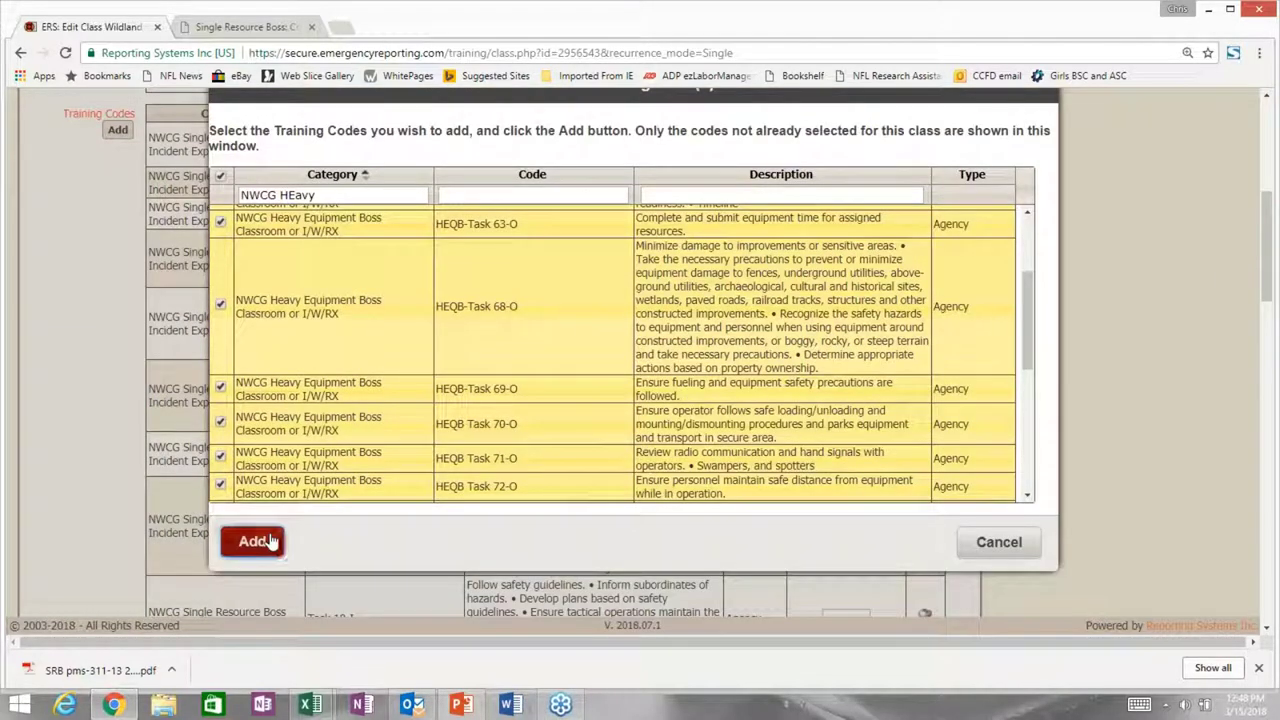
{"action": "left_click", "coordinate": [268, 541]}
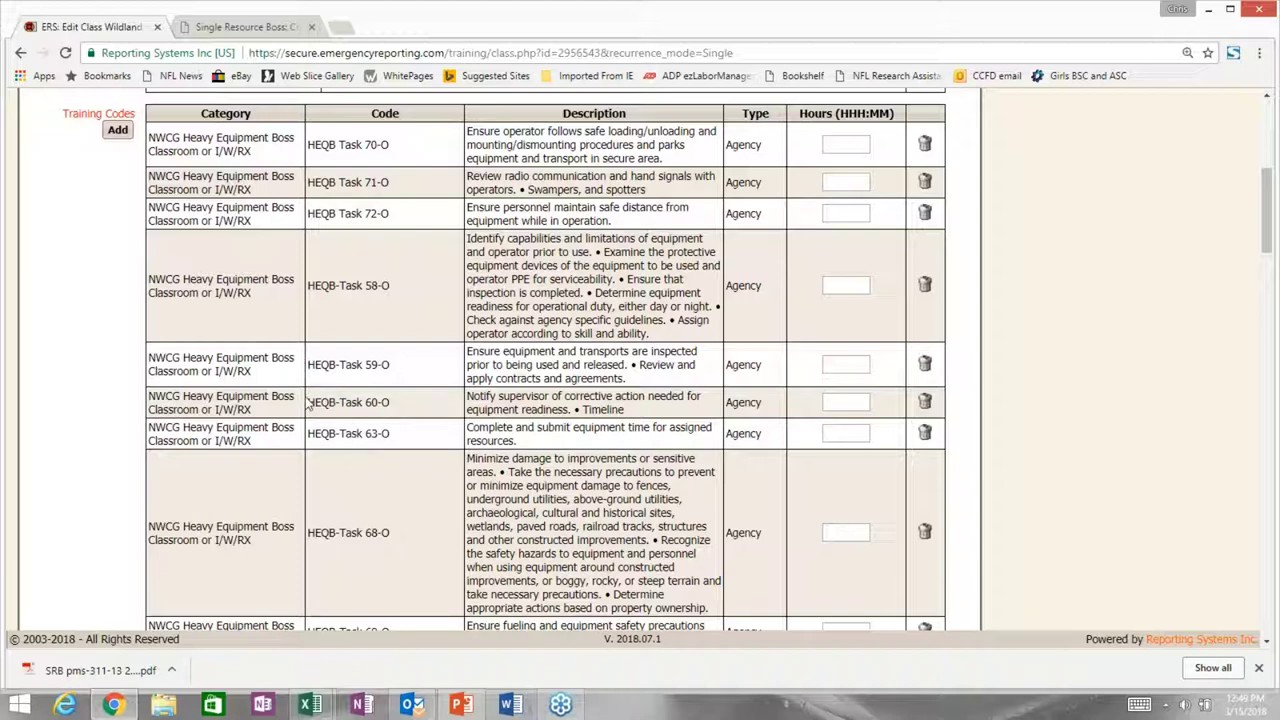
Authorize the class with the saved account password, tick Complete and Reviewed, and submit Complete Class
{"action": "scroll", "coordinate": [309, 403], "scroll_direction": "up", "scroll_amount": 1}
{"action": "scroll", "coordinate": [309, 403], "scroll_direction": "up", "scroll_amount": 5}
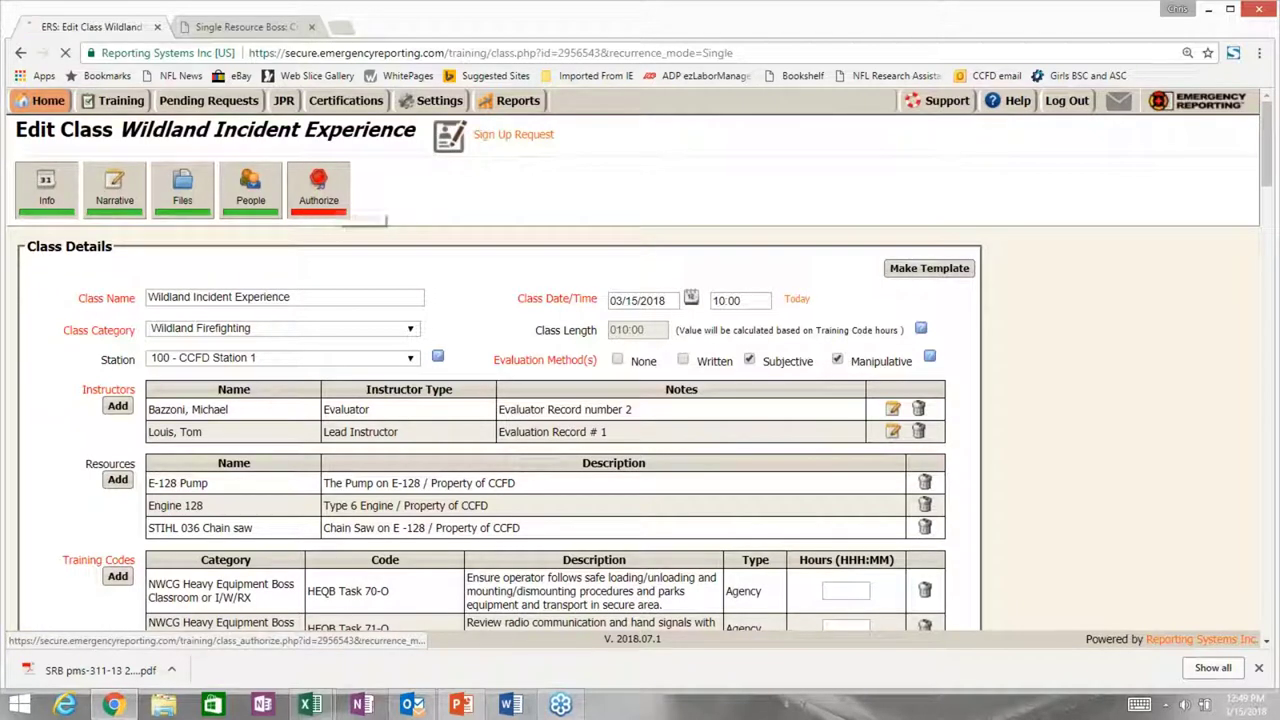
{"action": "left_click", "coordinate": [340, 188]}
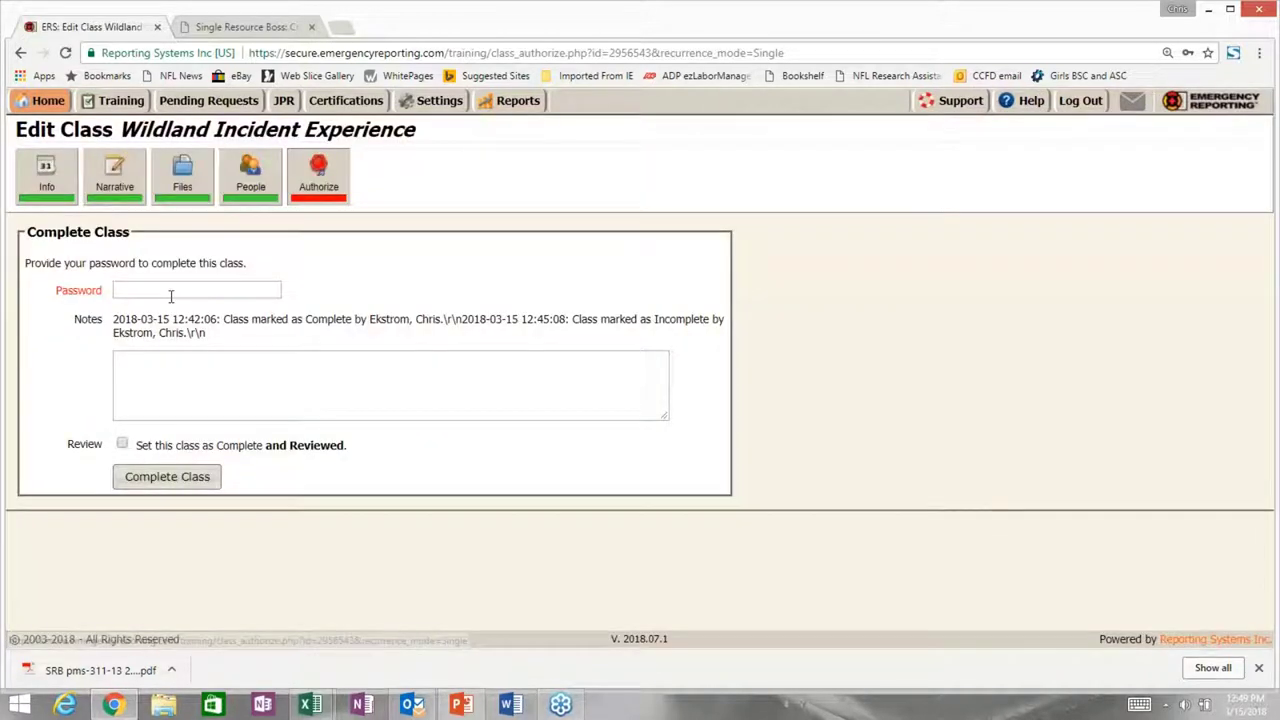
{"action": "left_click", "coordinate": [171, 292]}
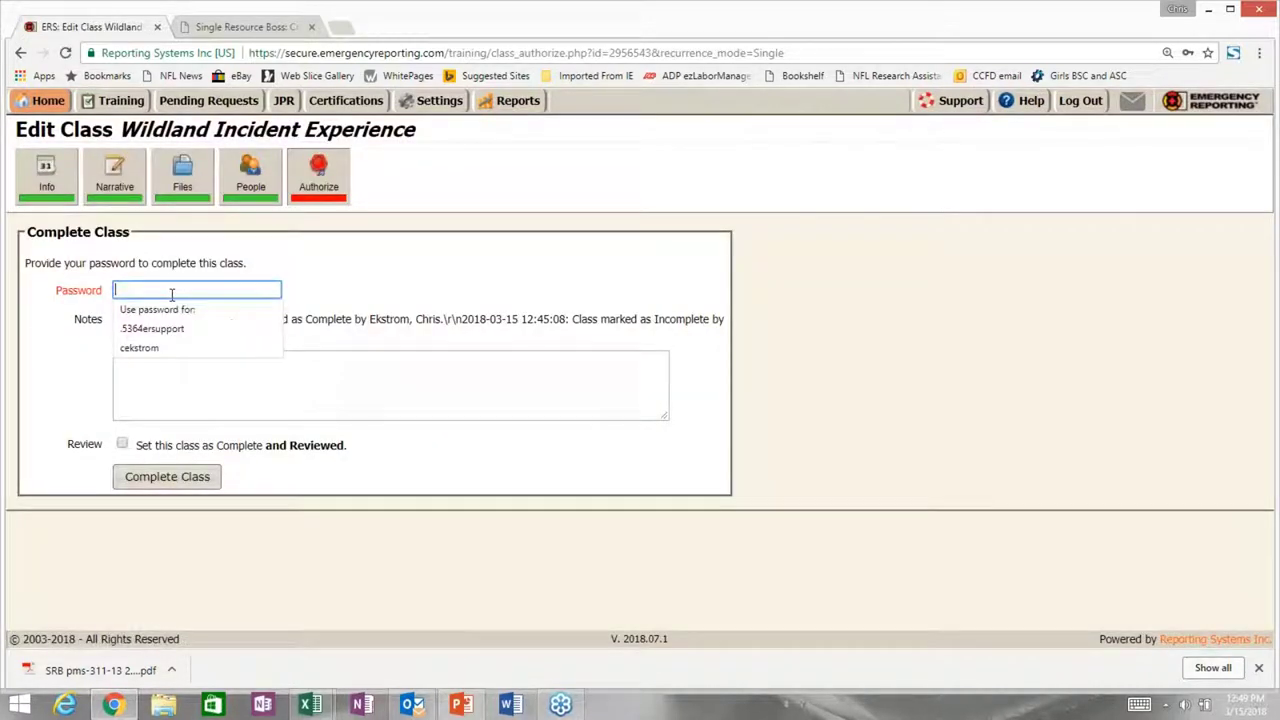
{"action": "left_click", "coordinate": [150, 347]}
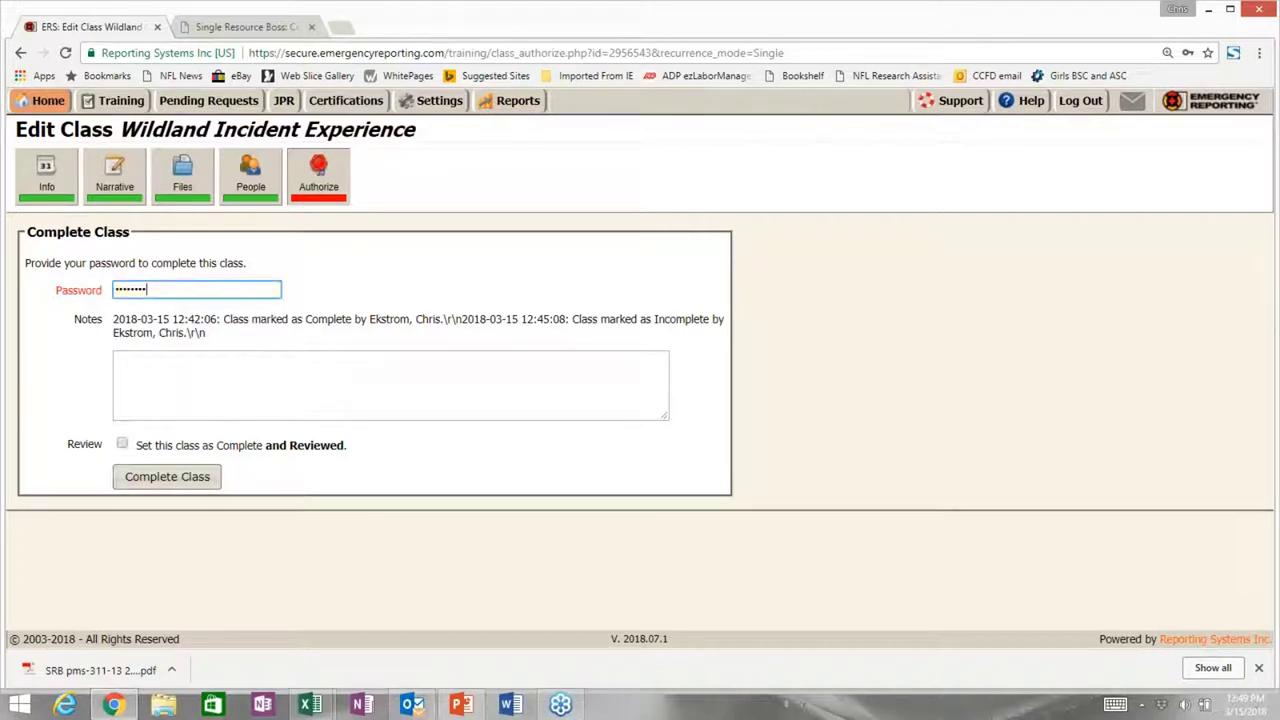
{"action": "left_click", "coordinate": [122, 444]}
{"action": "left_click", "coordinate": [167, 477]}
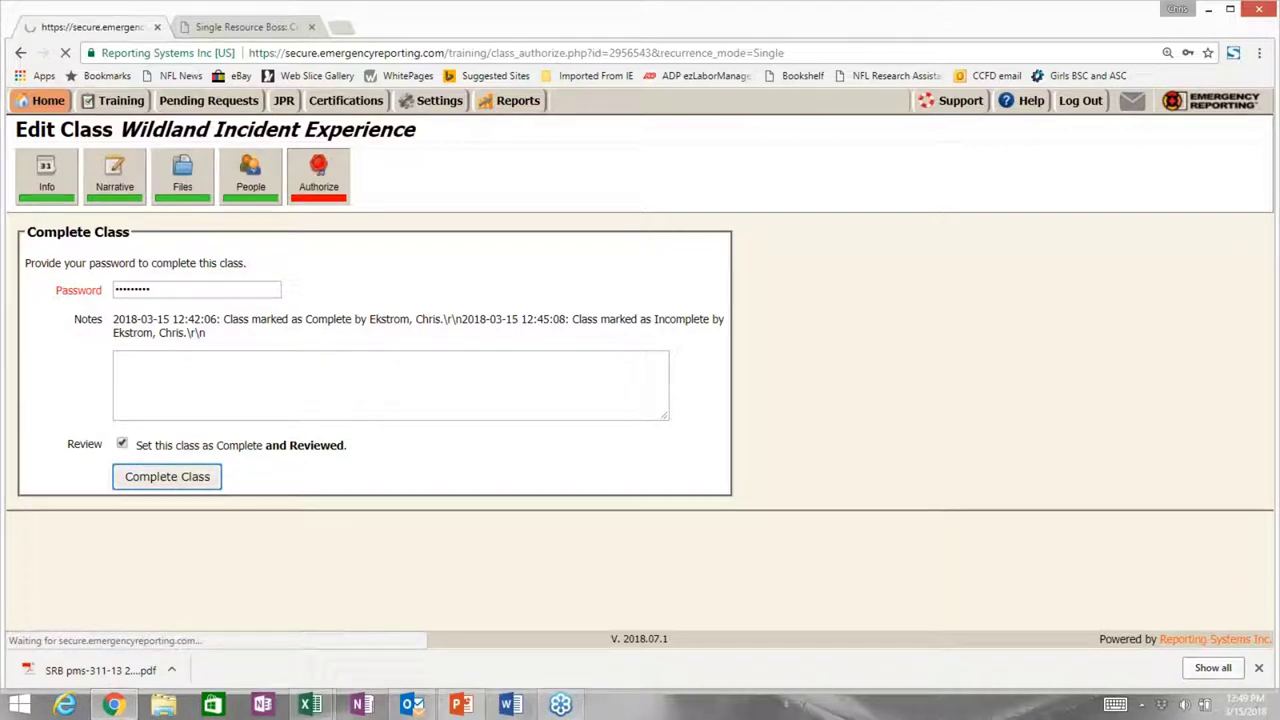
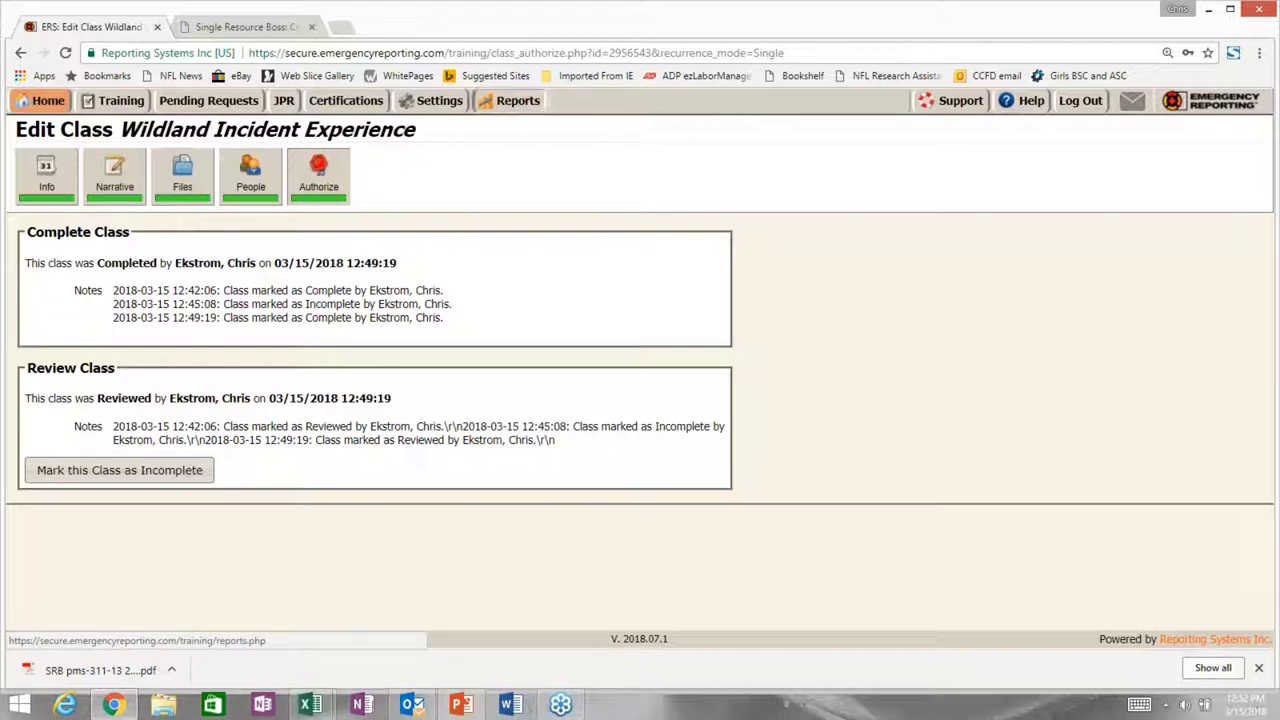
Open the Training - Reports list from the Training top bar
{"action": "left_click", "coordinate": [517, 100]}
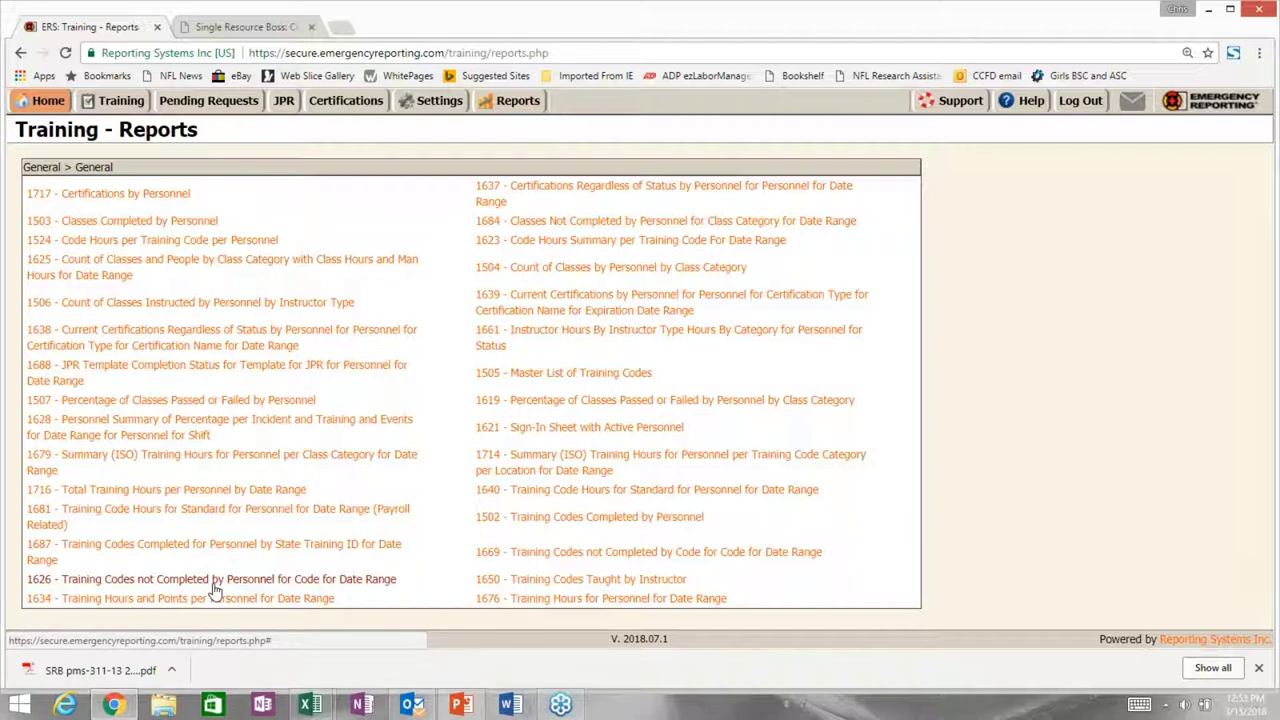
Open report 1626, set its range to year 2018, and review the Personnel dropdown choices
{"action": "left_click", "coordinate": [213, 584]}
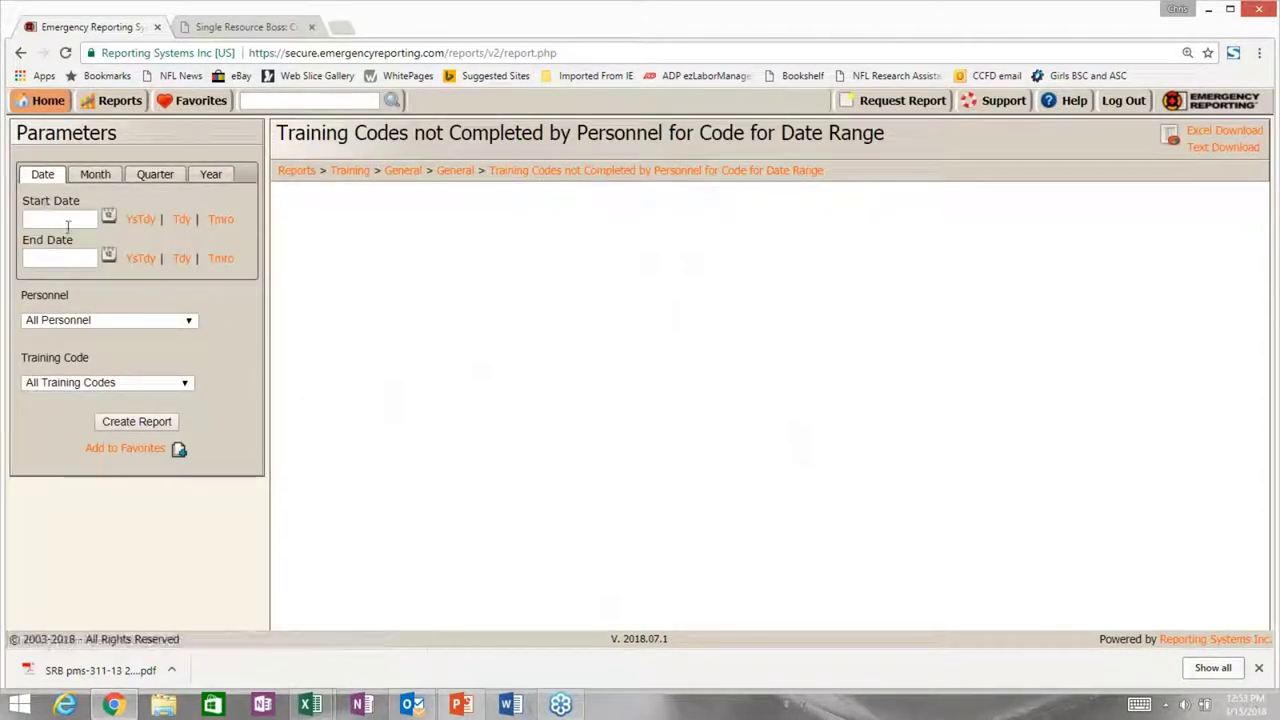
{"action": "left_click", "coordinate": [211, 176]}
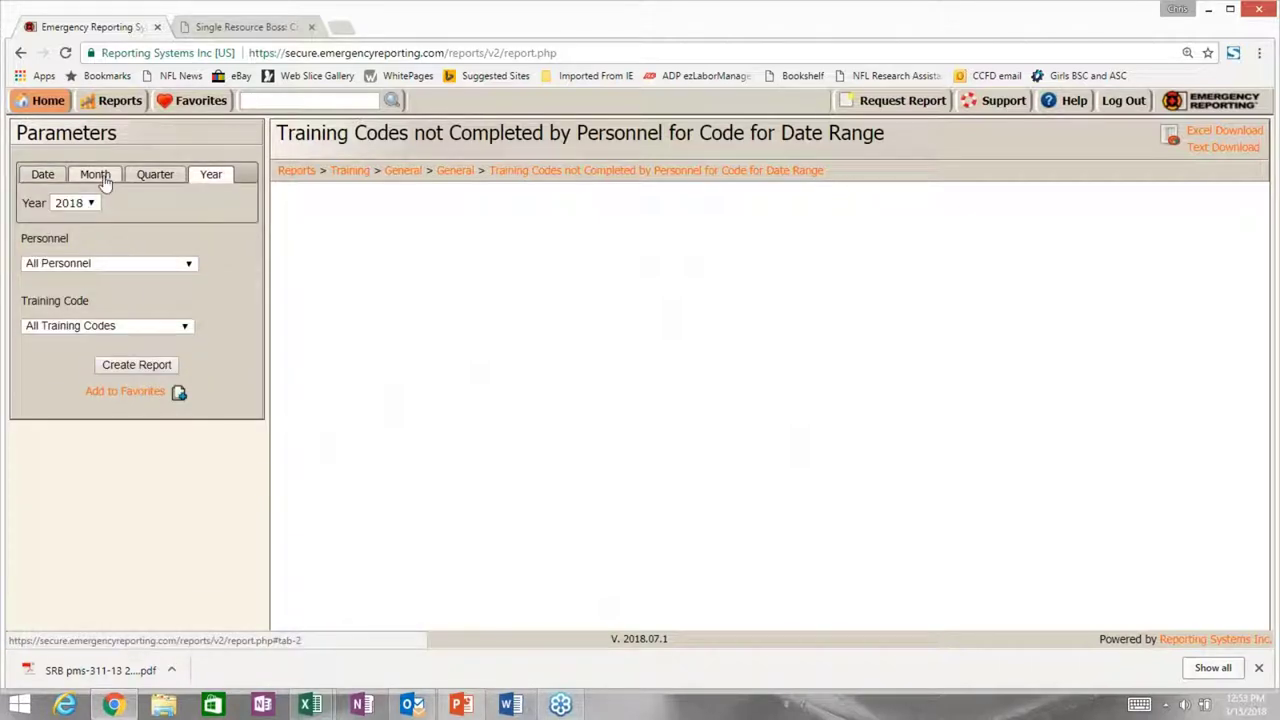
{"action": "left_click", "coordinate": [112, 263]}
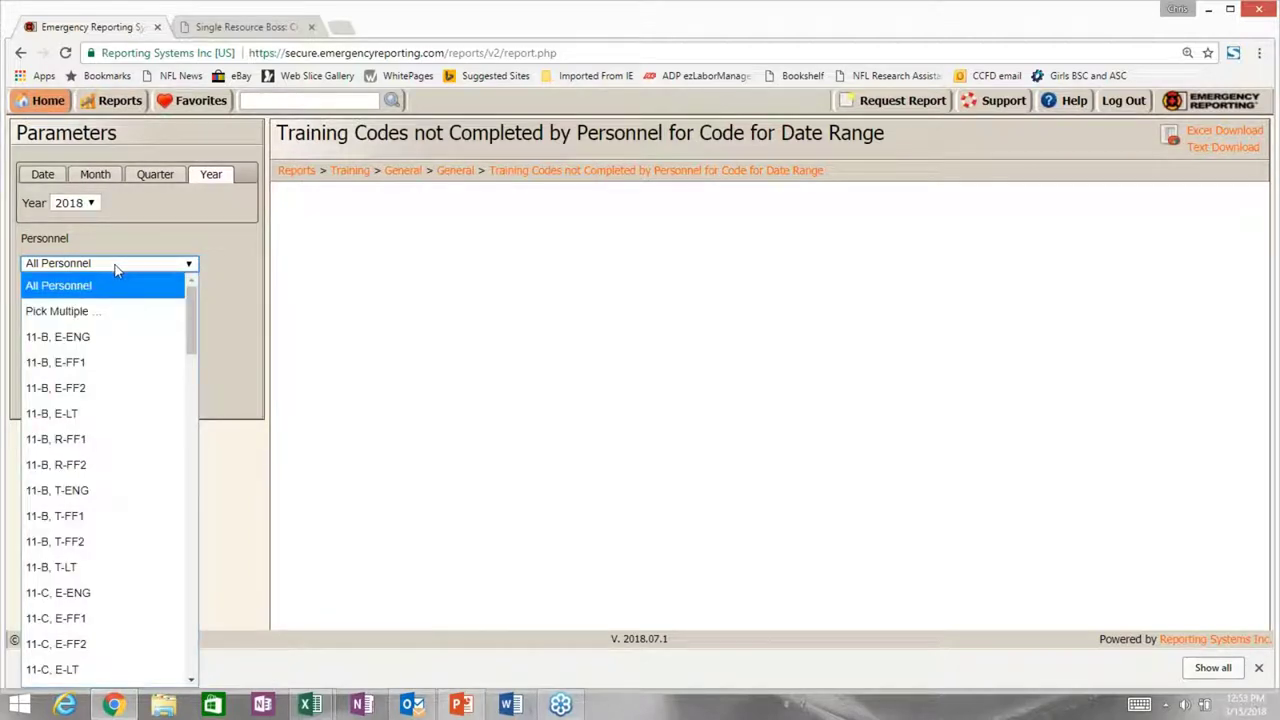
{"action": "mouse_move", "coordinate": [189, 300]}
{"action": "left_mouse_down"}
{"action": "mouse_move", "coordinate": [186, 593]}
{"action": "mouse_move", "coordinate": [195, 330]}
{"action": "mouse_move", "coordinate": [213, 306]}
{"action": "left_mouse_up"}
{"action": "left_click", "coordinate": [213, 310]}
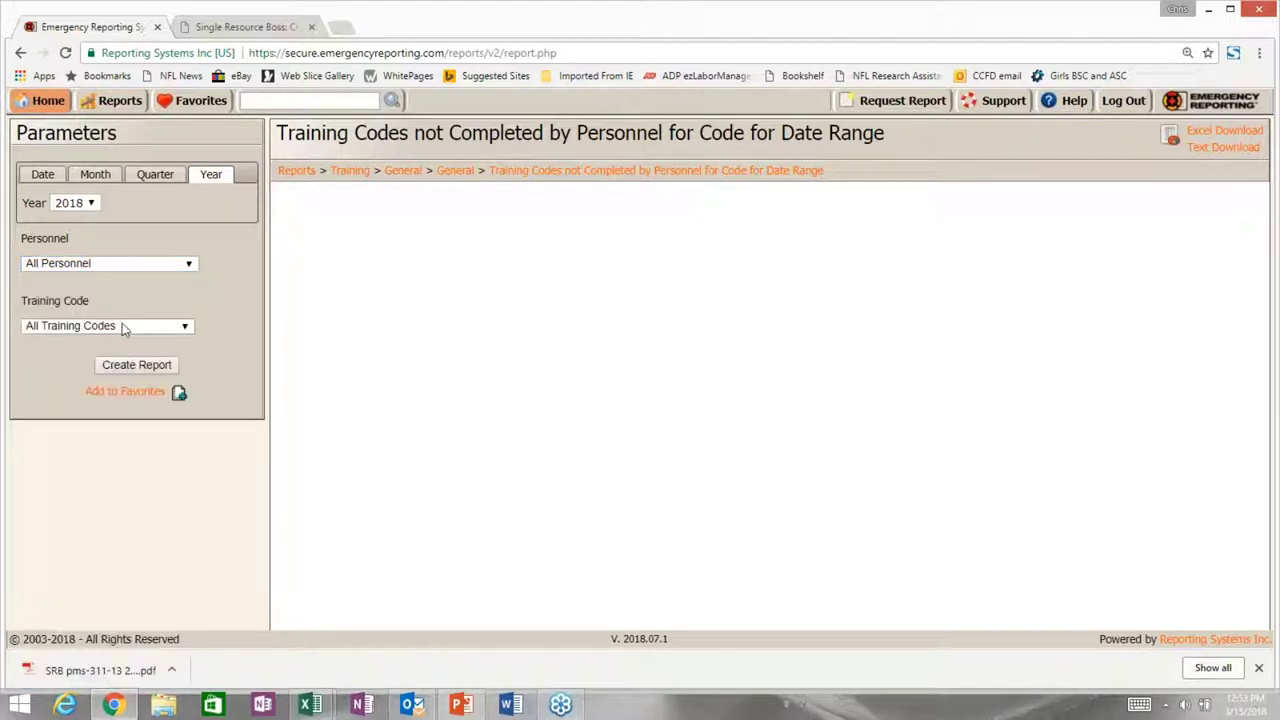
{"action": "left_click", "coordinate": [178, 266]}
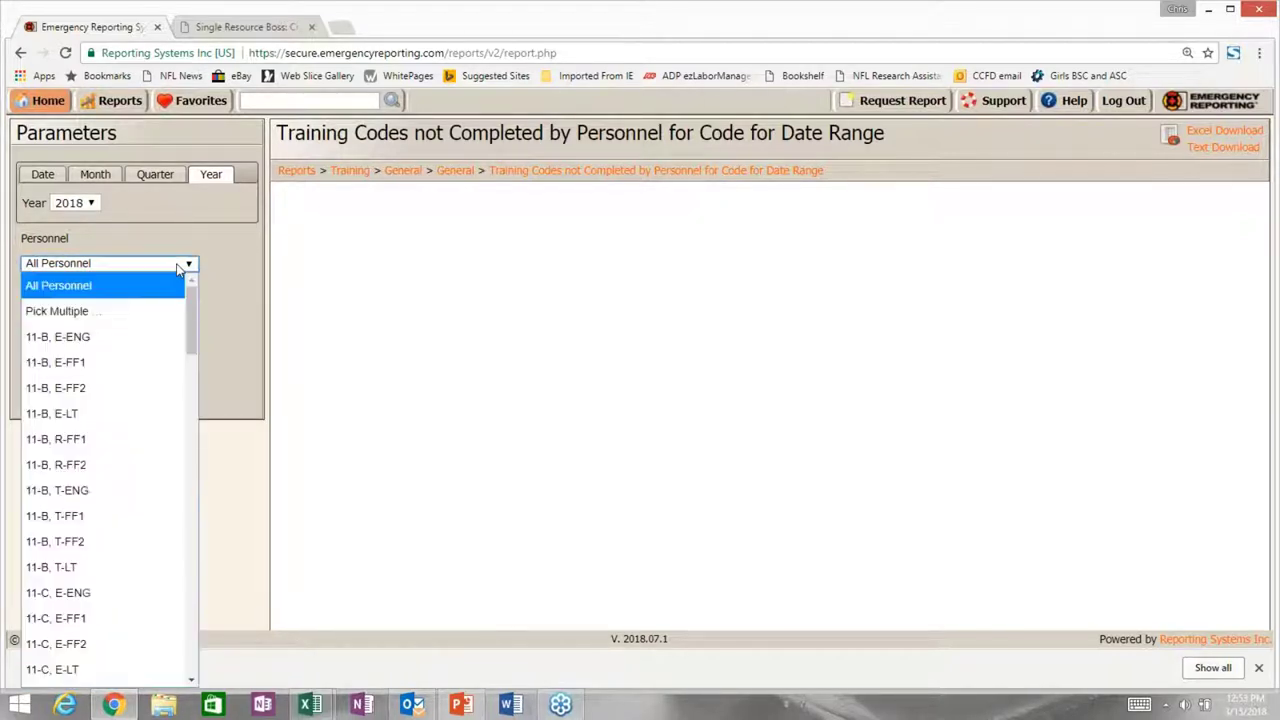
{"action": "left_click_drag", "start_coordinate": [190, 340], "coordinate": [205, 313]}
Set Personnel to Pick Multiple and filter the list to 100 - CCFD Station 1
{"action": "left_click", "coordinate": [64, 312]}
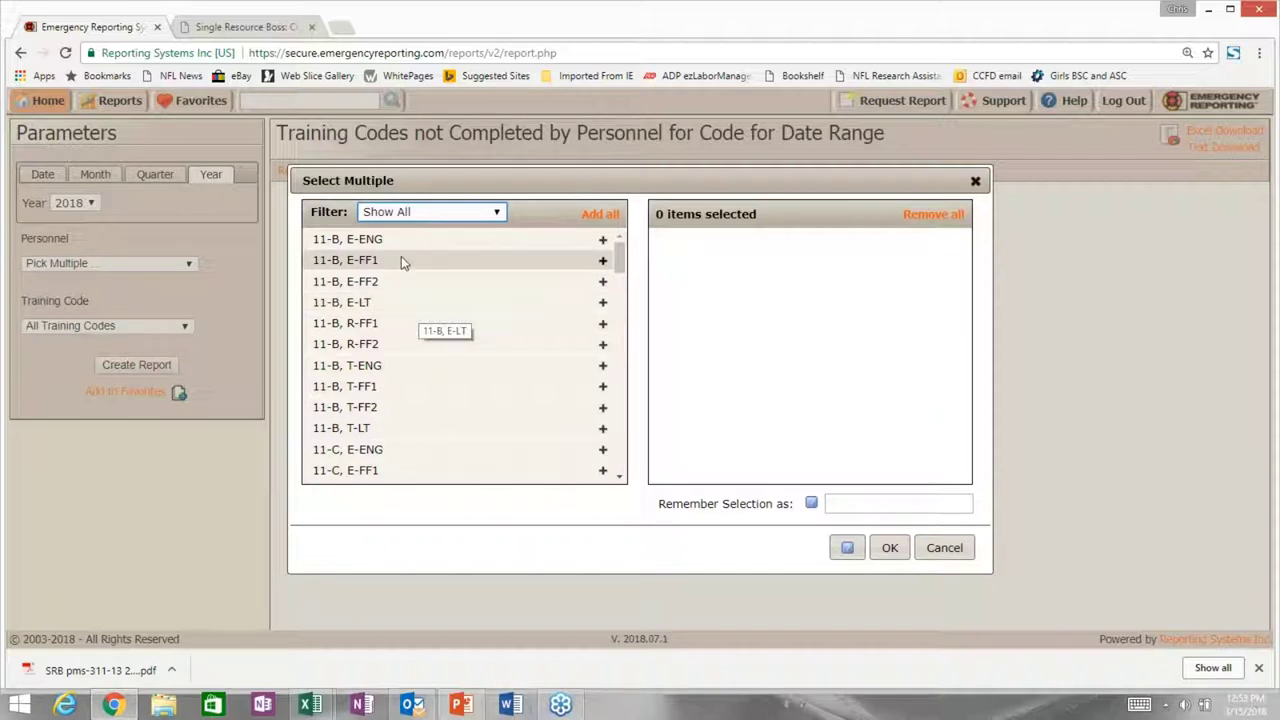
{"action": "left_click", "coordinate": [472, 211]}
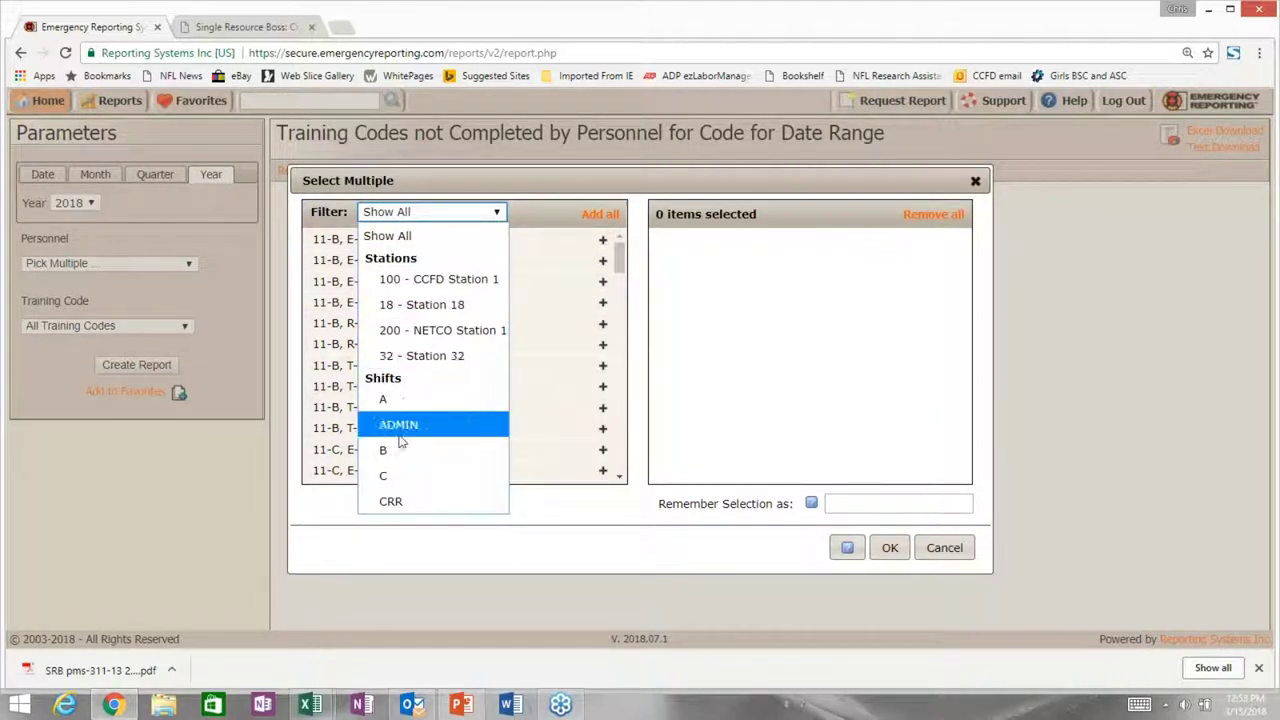
{"action": "left_click", "coordinate": [447, 285]}
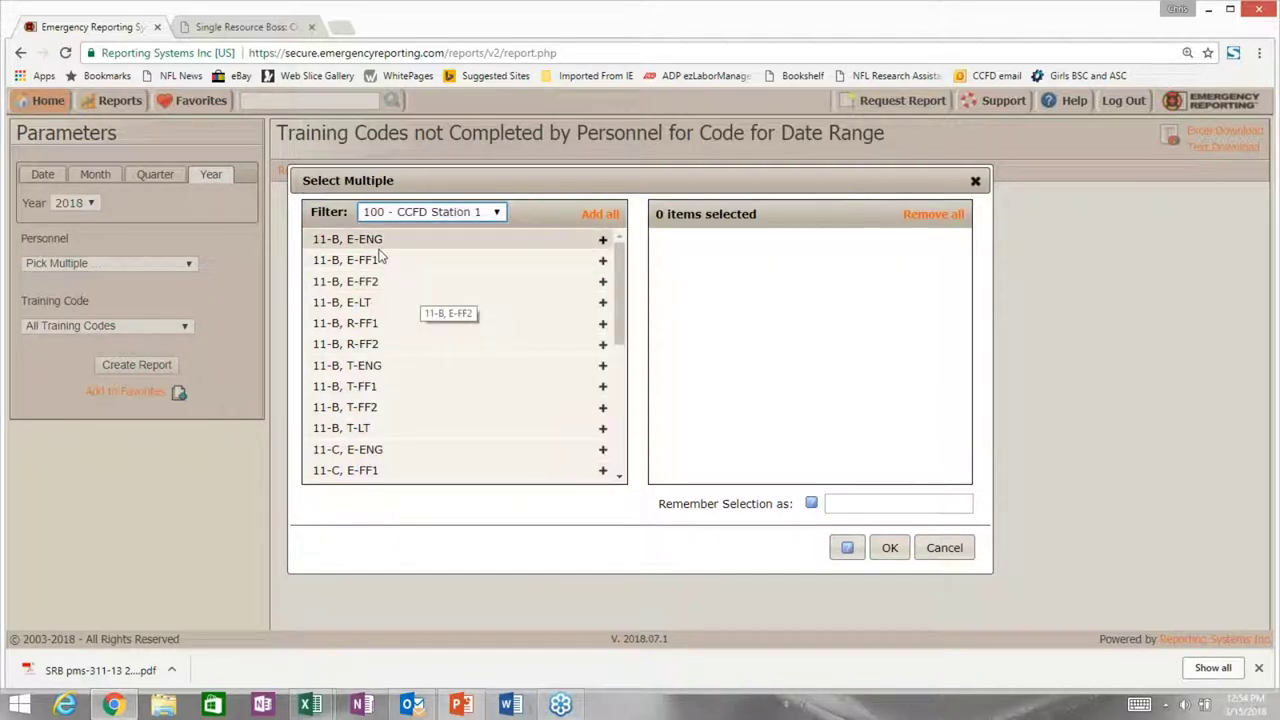
Add 11-B, E-ENG, 11-B, E-FF1 and 11-B, E-FF2 to the selected personnel
{"action": "left_click", "coordinate": [602, 240]}
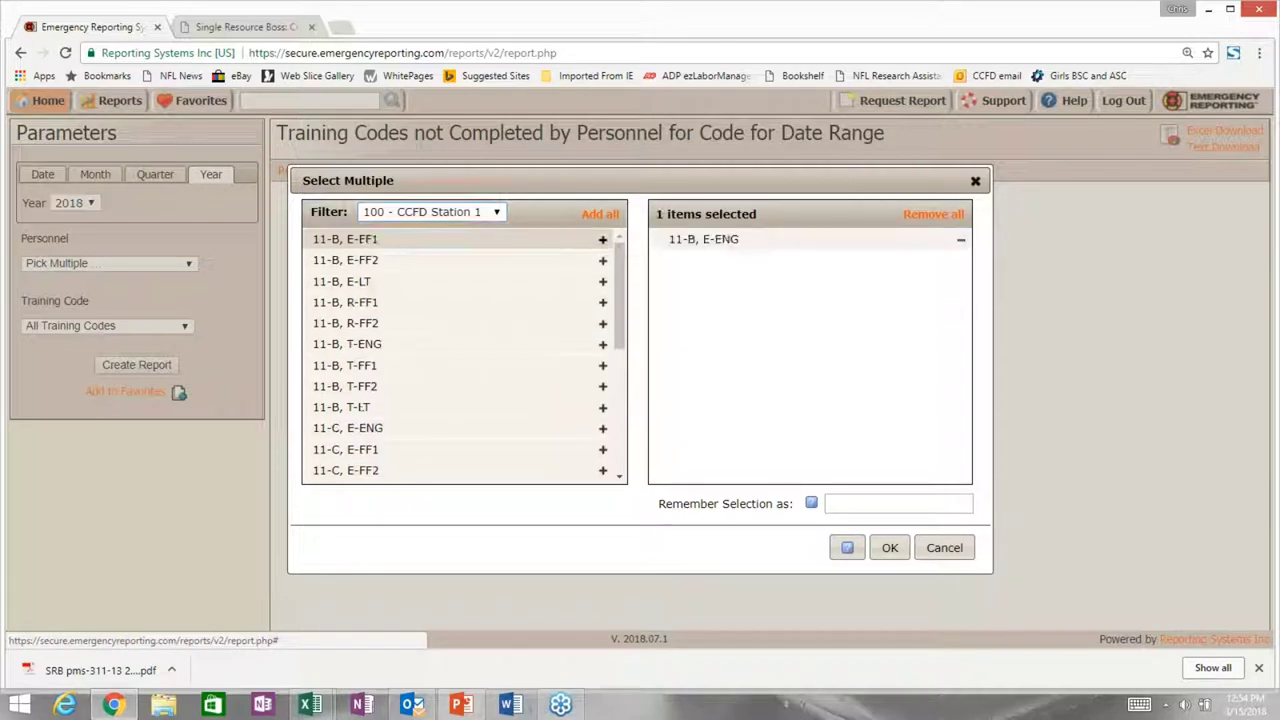
{"action": "left_click", "coordinate": [602, 242]}
{"action": "left_click", "coordinate": [602, 242]}
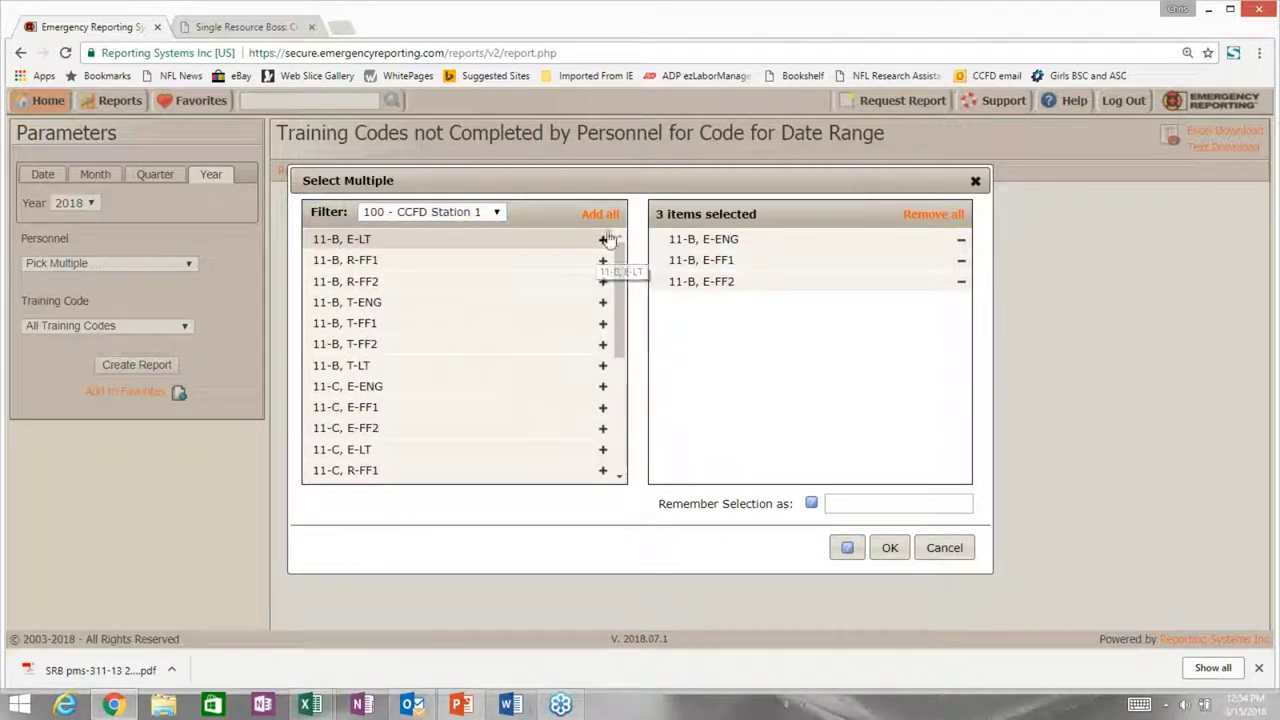